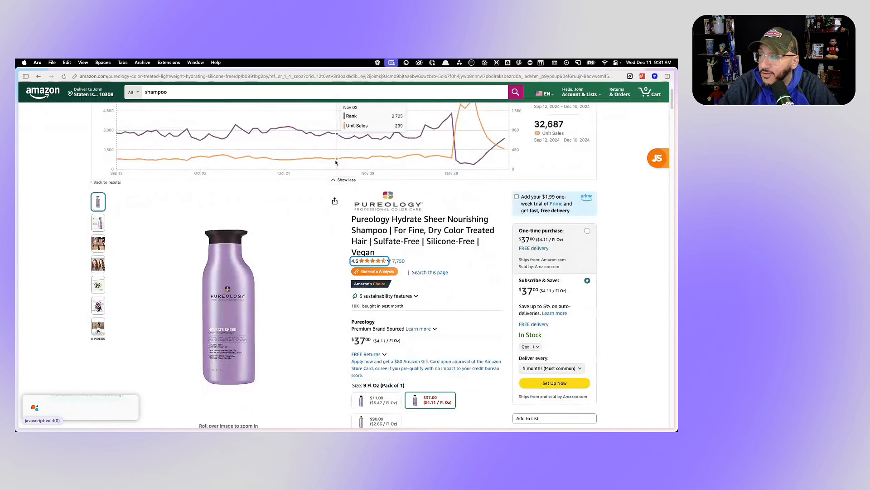
- Return to the shampoo search results and open the Pureology Hydrate Sheer Nourishing Shampoo product page
mouse_move(235, 311)
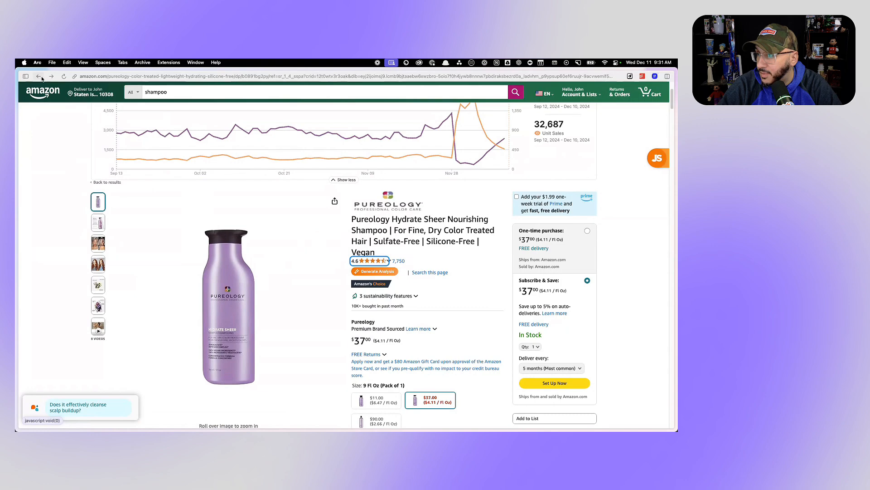
key(super+bracketleft)
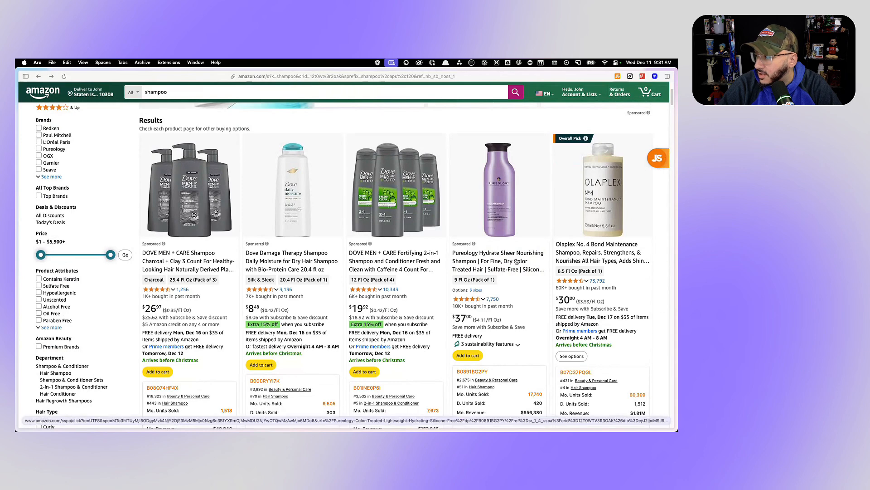
click(505, 192)
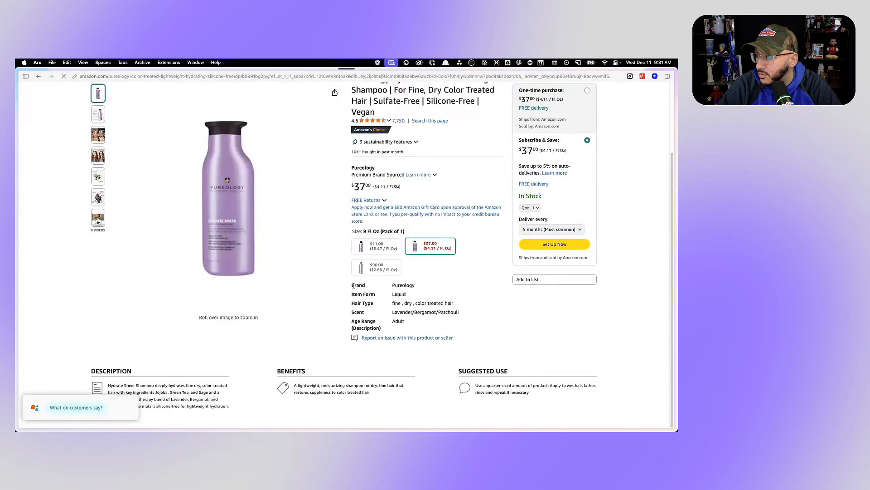
scroll(302, 287, down, 15)
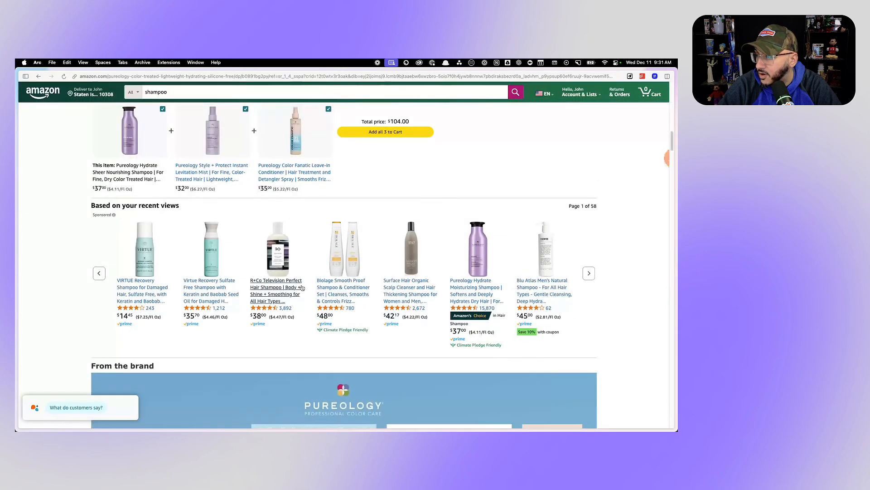
- Open the Pureology Hydrate Sheer, Olaplex No. 4 and PURA D'OR Gold Label shampoo listings in separate new tabs
right_click(496, 204)
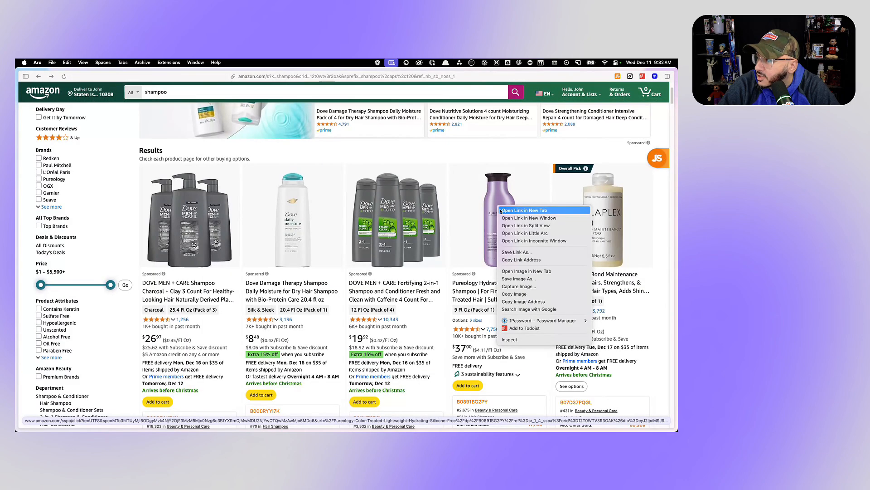
click(517, 210)
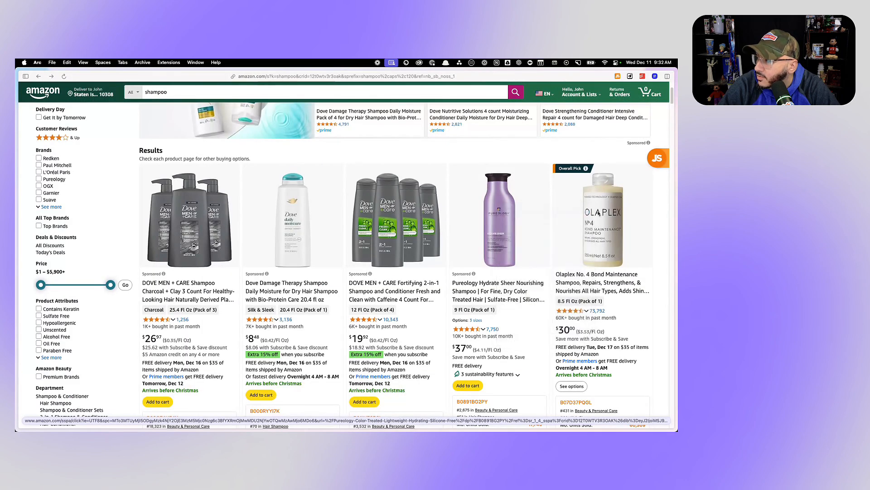
right_click(598, 204)
click(587, 208)
scroll(374, 286, down, 10)
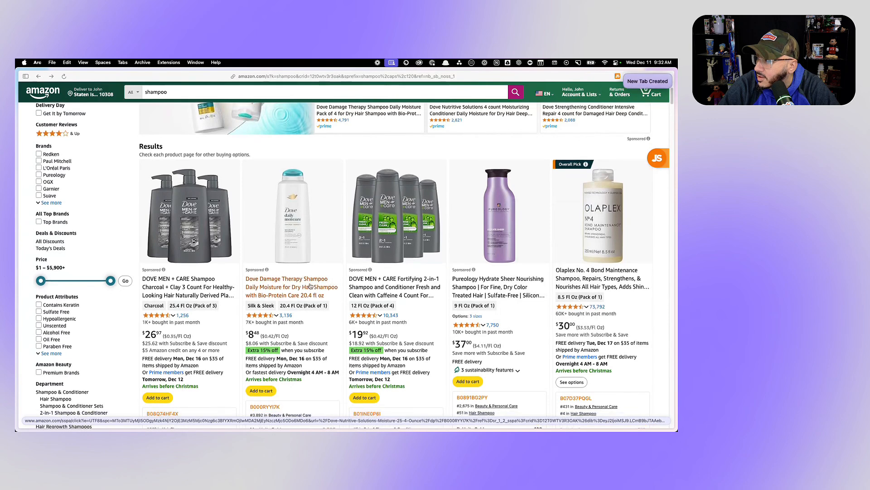
right_click(193, 284)
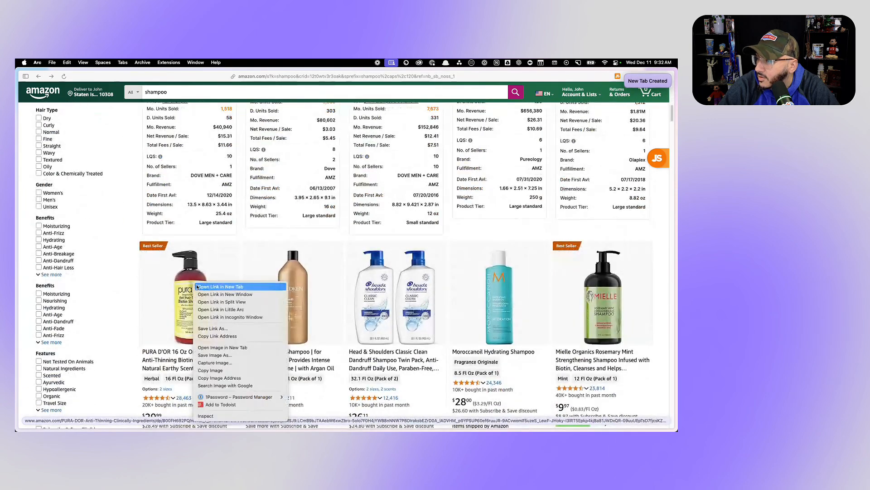
click(272, 287)
- Save the enlarged main image of the Pureology listing to Downloads as Pureology.jpg and close the image viewer
mouse_move(18, 159)
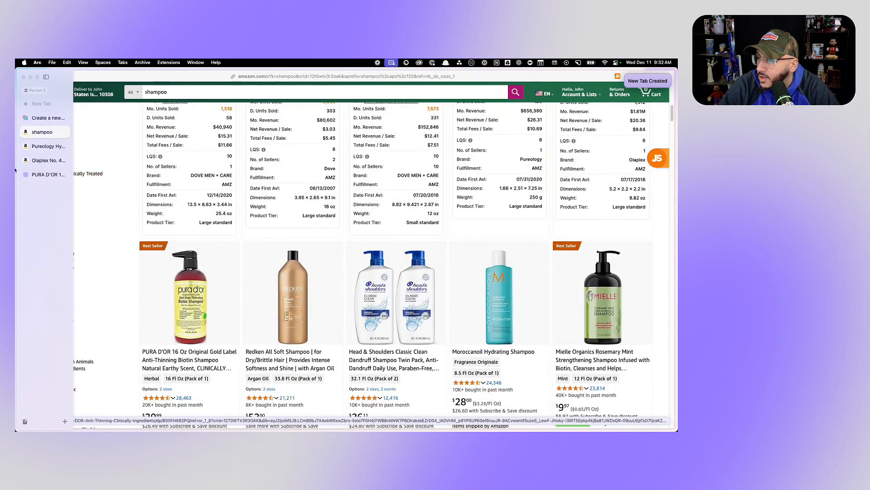
click(55, 149)
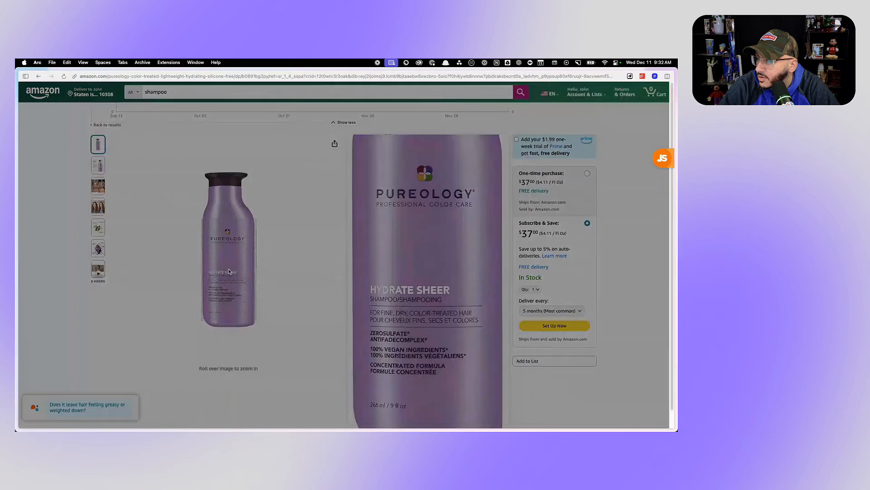
click(234, 295)
right_click(283, 233)
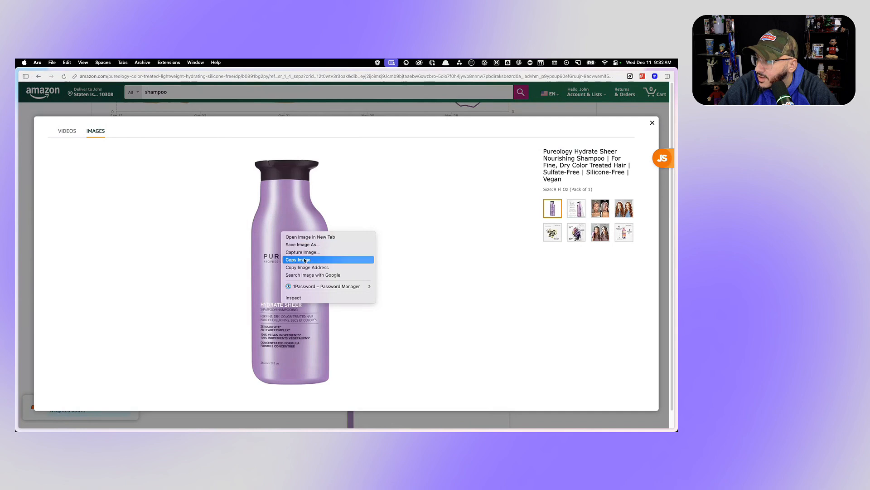
click(306, 261)
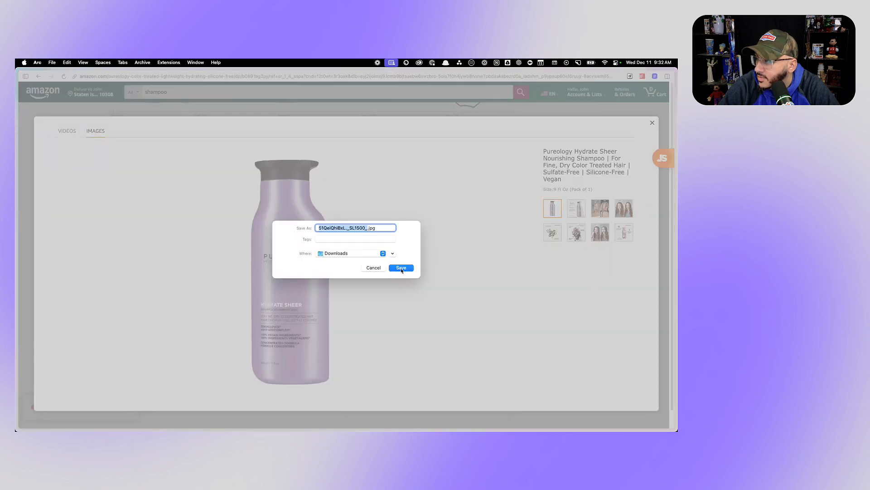
text(Pureology)
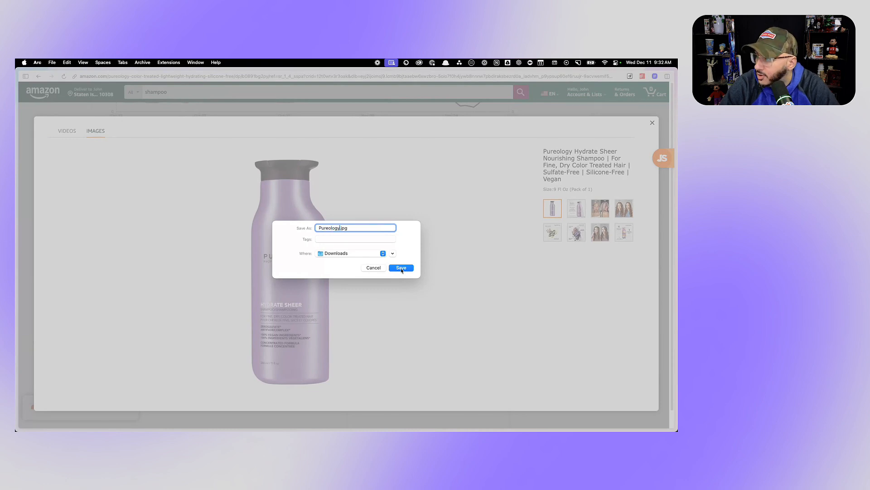
click(401, 269)
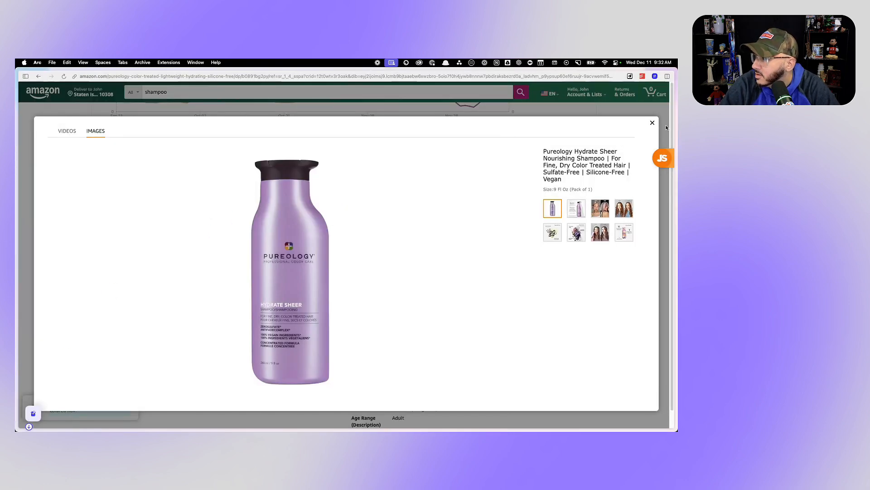
click(652, 123)
- Save the enlarged main image of the Olaplex No. 4 listing to Downloads as Olaplex.jpg and close the image viewer
mouse_move(18, 172)
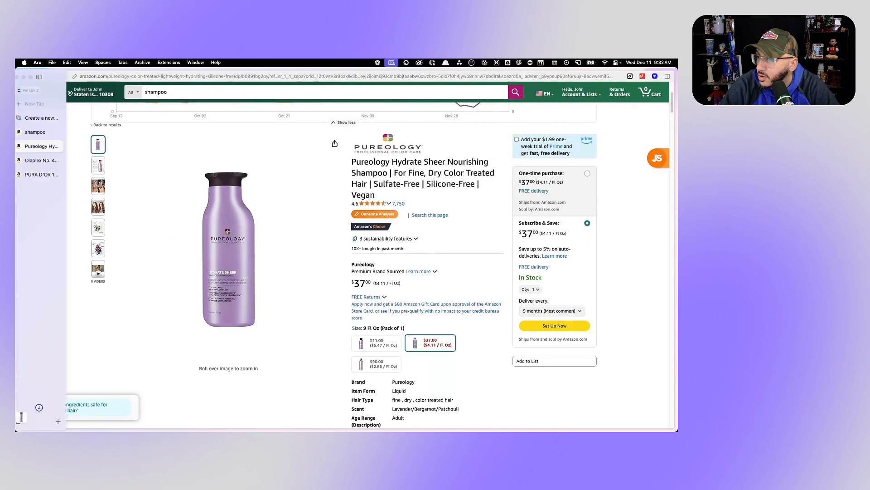
click(45, 161)
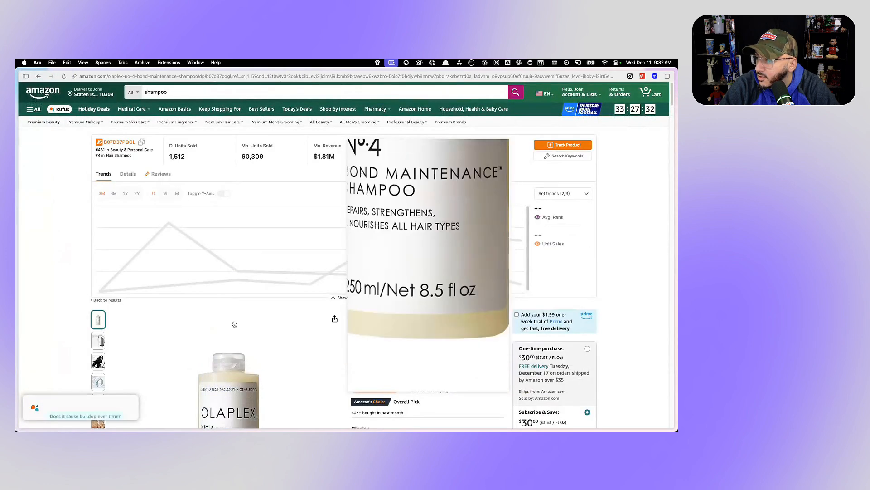
click(227, 296)
right_click(275, 235)
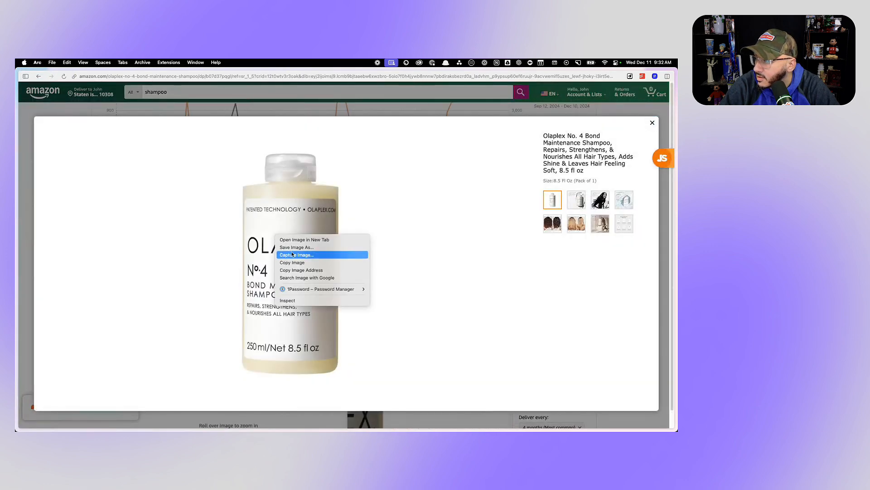
click(294, 247)
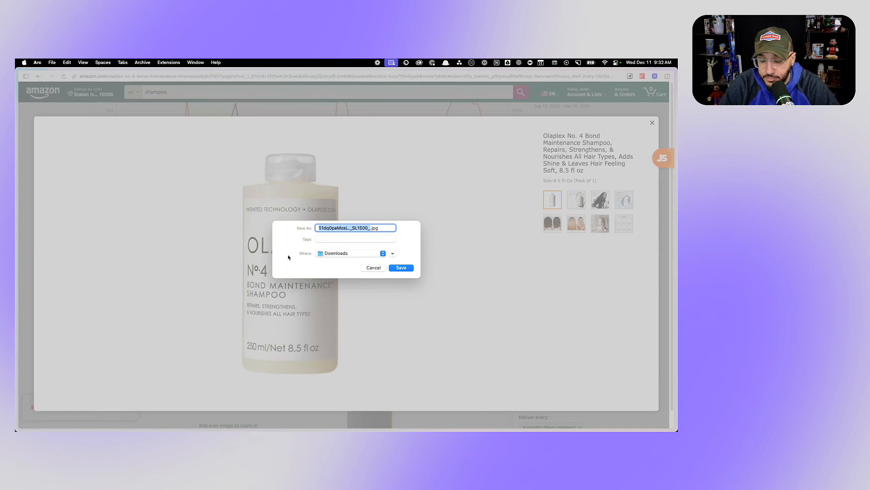
text(Olaplex)
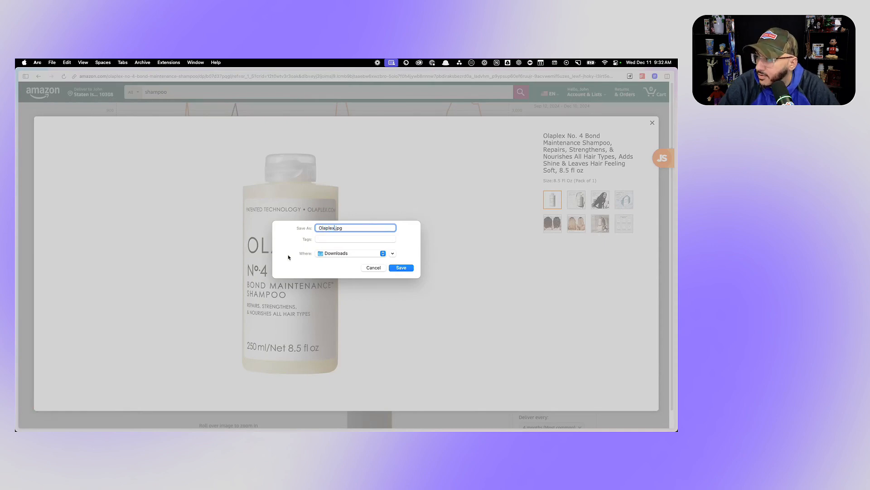
key(Return)
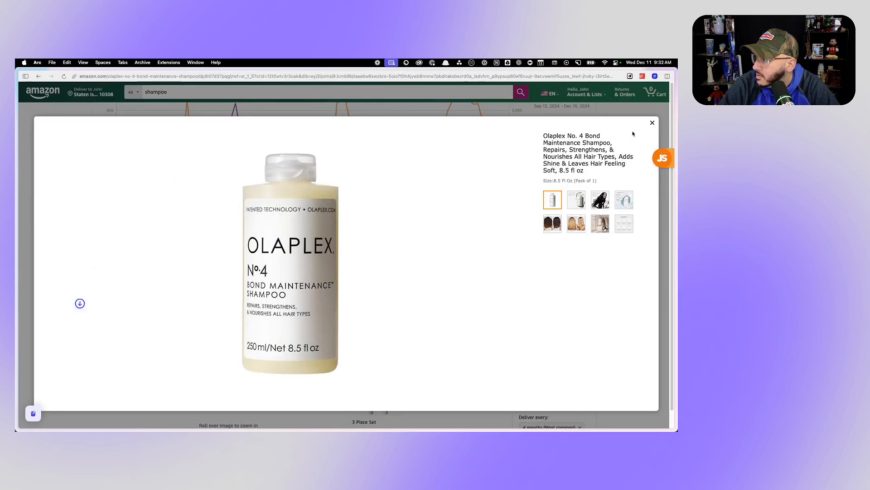
click(653, 123)
- Save the enlarged main image of the PURA D'OR listing to Downloads as Pura.jpg
mouse_move(18, 170)
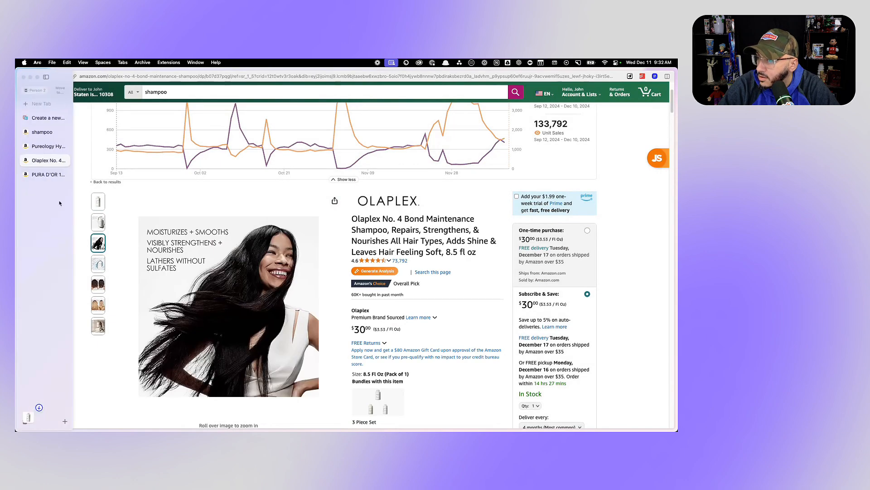
click(47, 175)
scroll(217, 272, down, 5)
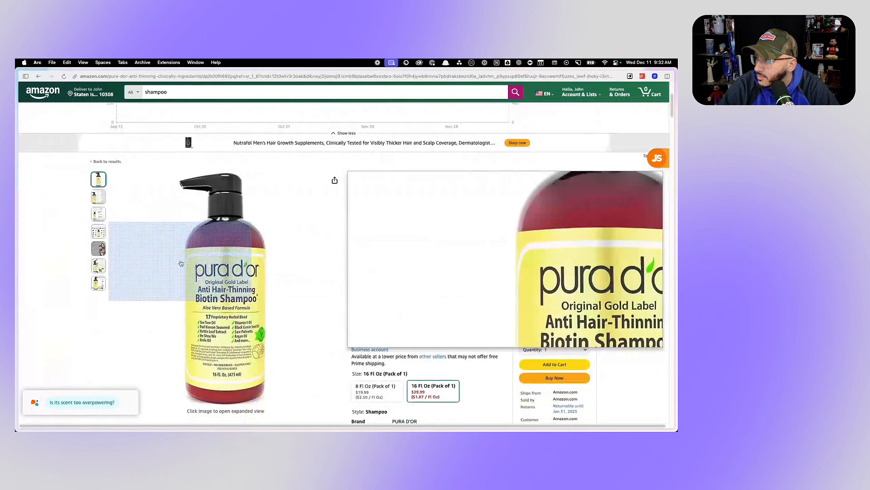
click(222, 271)
right_click(275, 232)
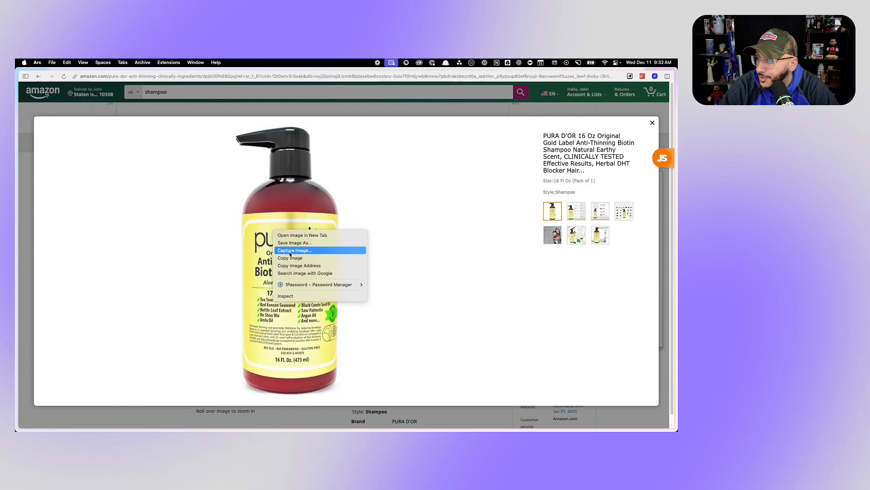
click(292, 244)
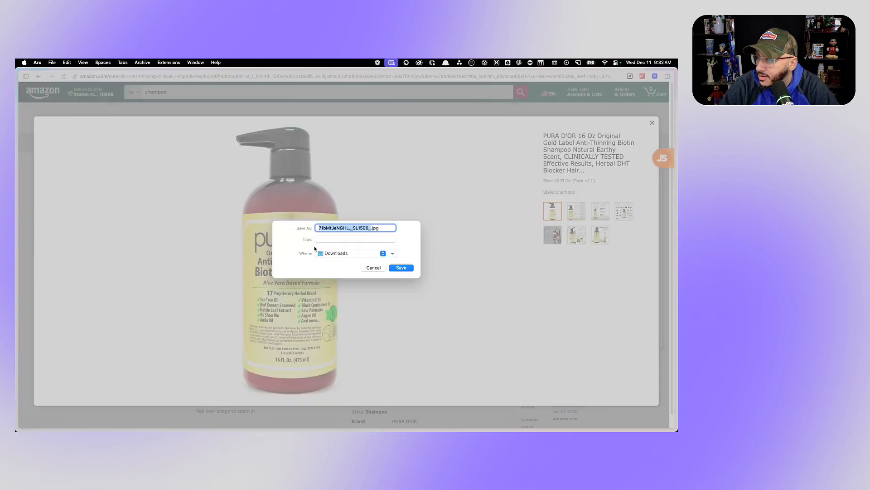
text(shampoo)
key(Return)
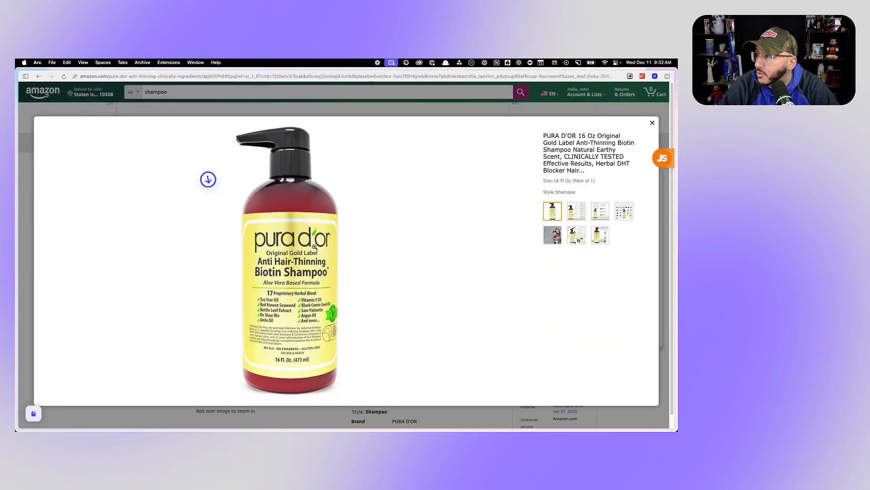
- Switch to the PickFu poll builder and add a Compare question with a third option
mouse_move(67, 178)
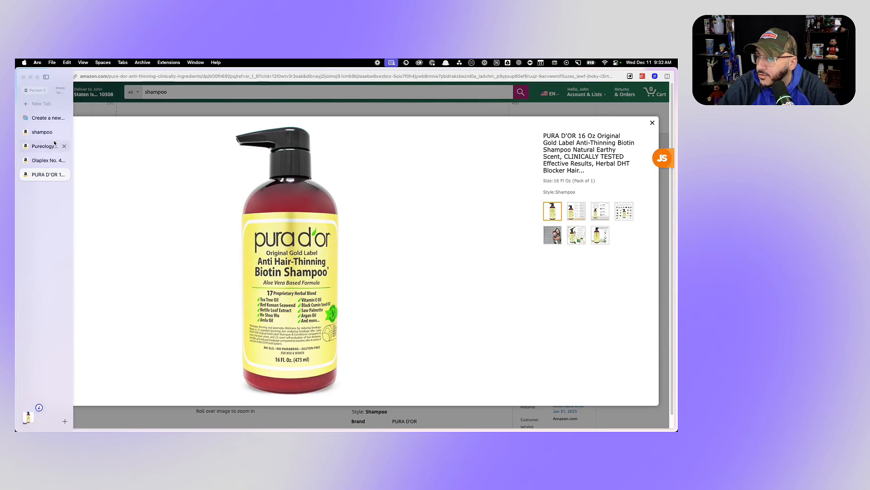
click(48, 119)
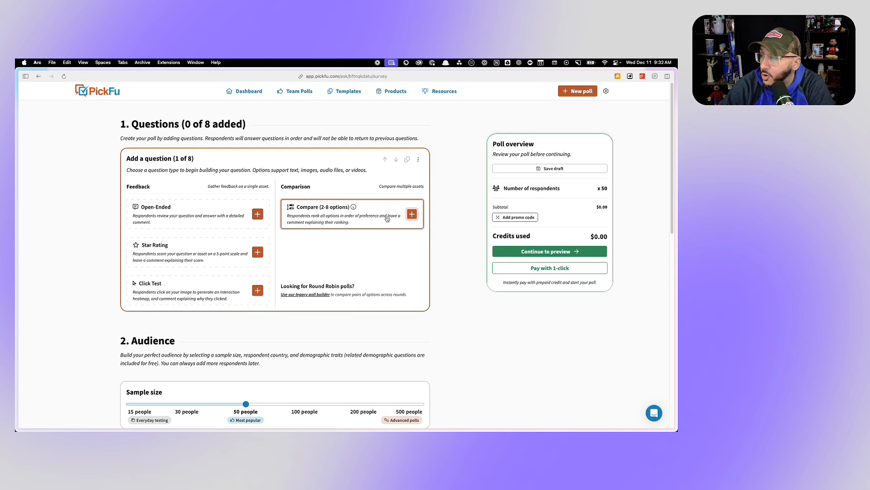
click(413, 214)
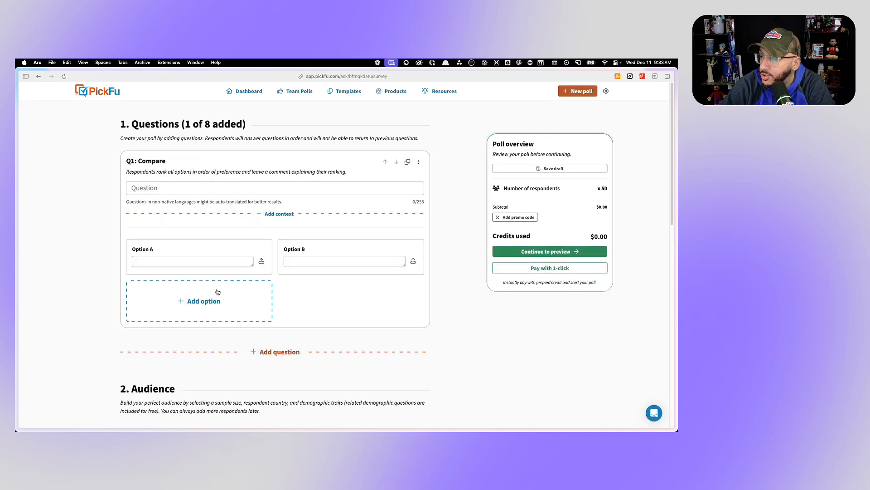
click(202, 301)
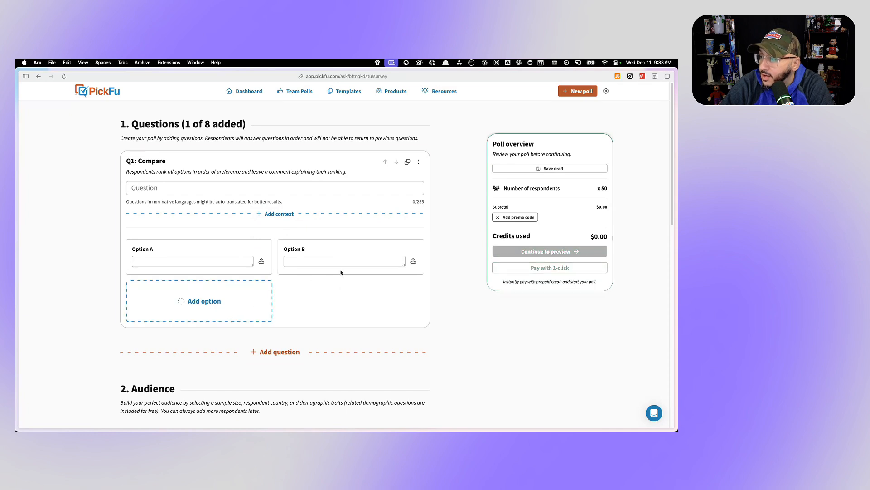
- Upload Pureology.jpg as Option A, Olaplex.jpg as Option B and Pura.jpg as Option C of the Compare question
click(261, 263)
click(232, 150)
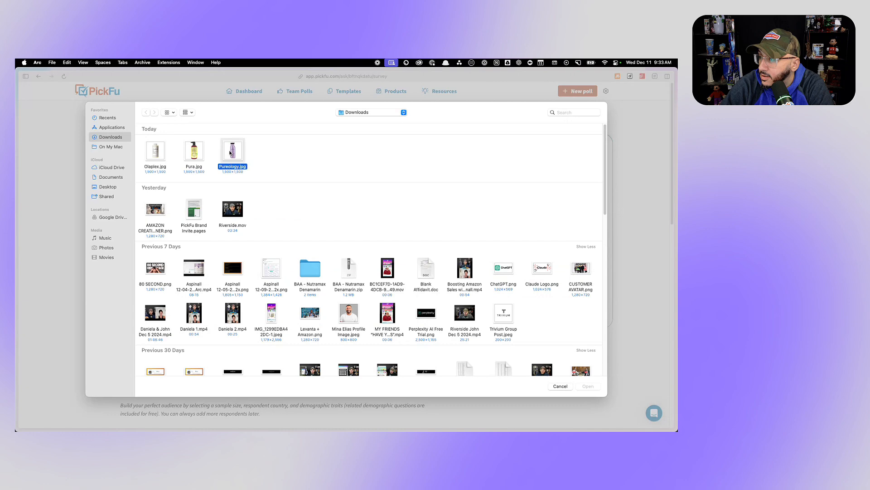
key(Return)
click(414, 264)
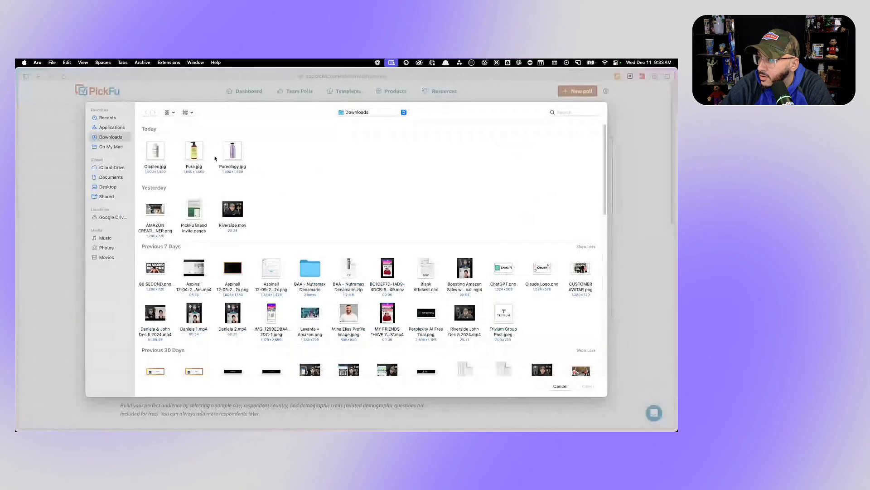
double_click(155, 149)
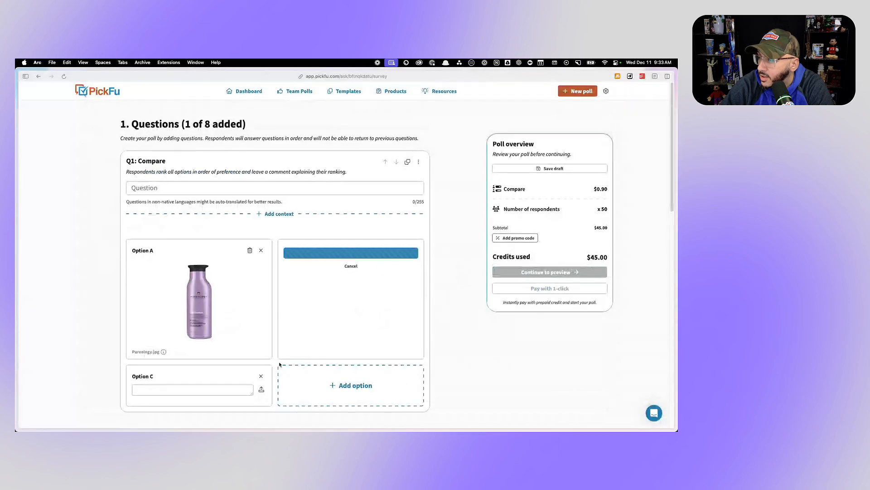
click(262, 391)
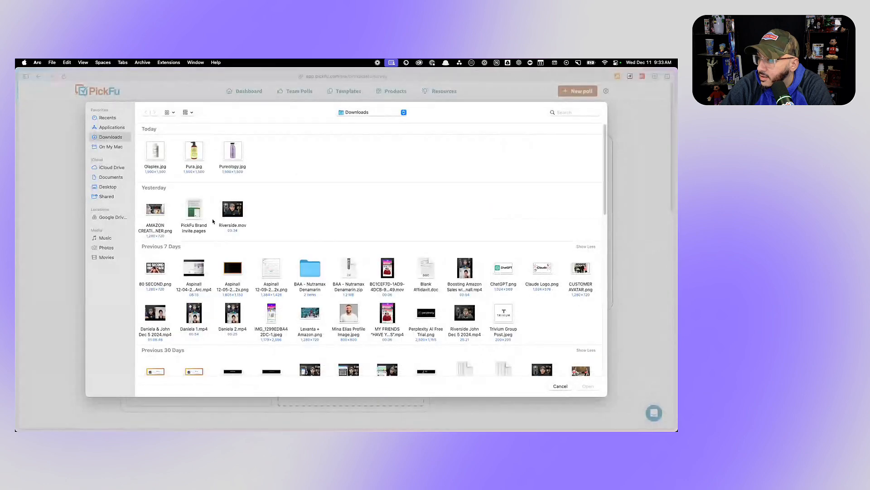
double_click(198, 153)
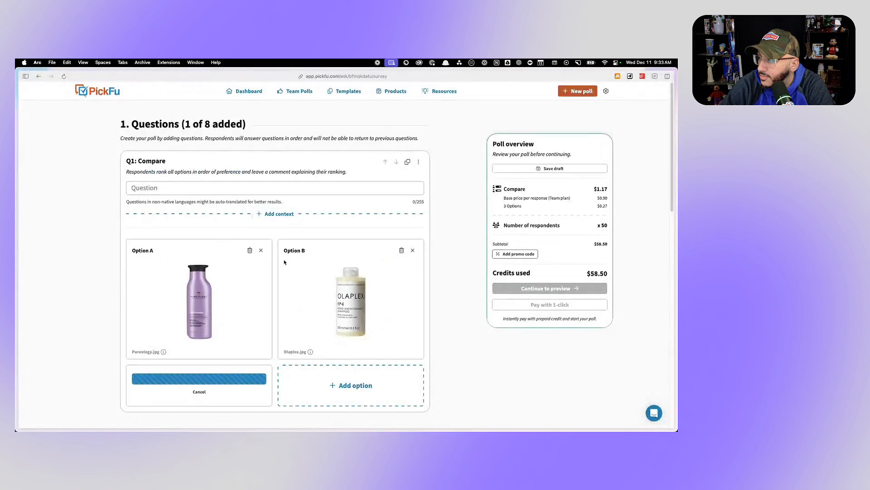
- Set the question text to the recommended "If you were shopping on Amazon, which product would you rather buy?"
click(206, 188)
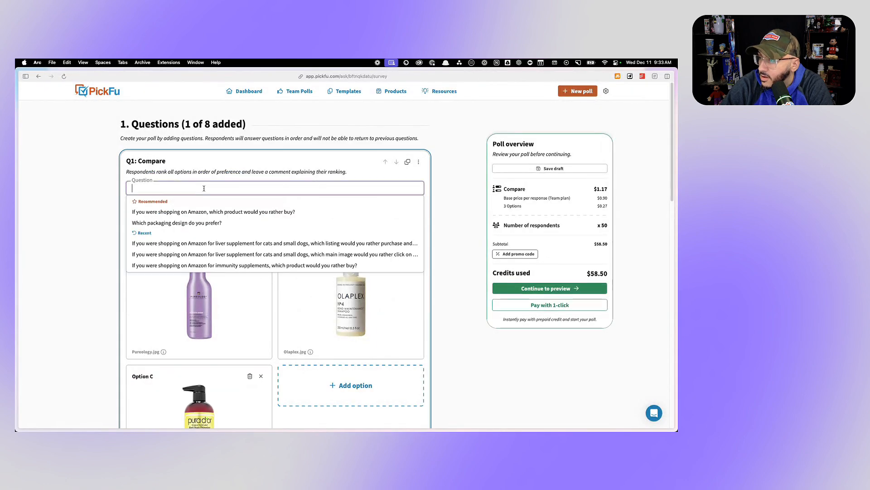
click(205, 213)
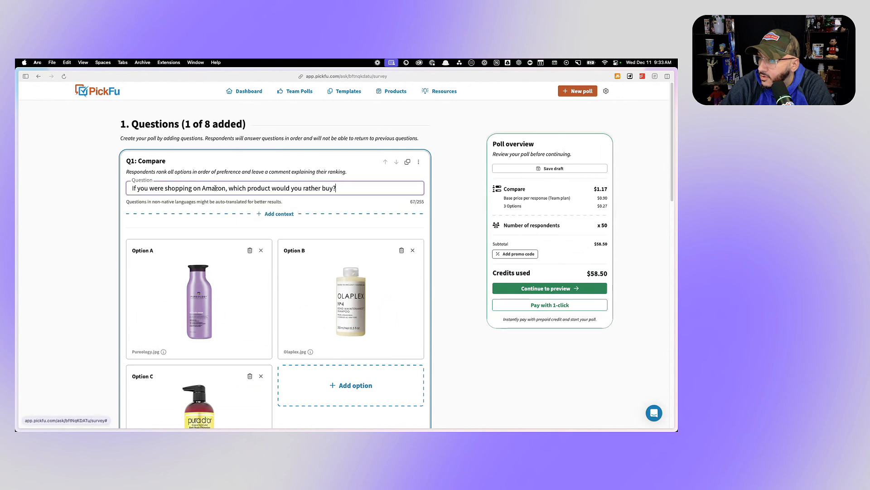
- Insert "for shampoo" after "Amazon" in the Compare question's text
click(227, 190)
text(for shampoo)
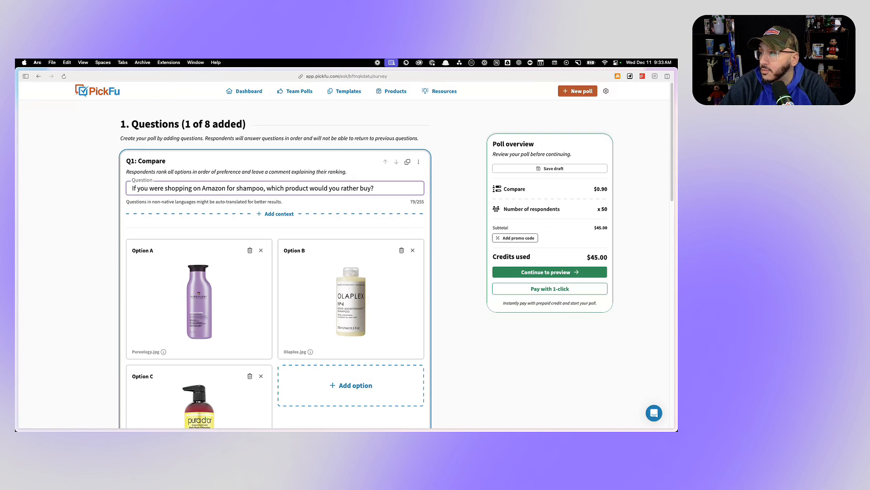
- Set the poll's sample size to 30 people
scroll(283, 238, down, 1)
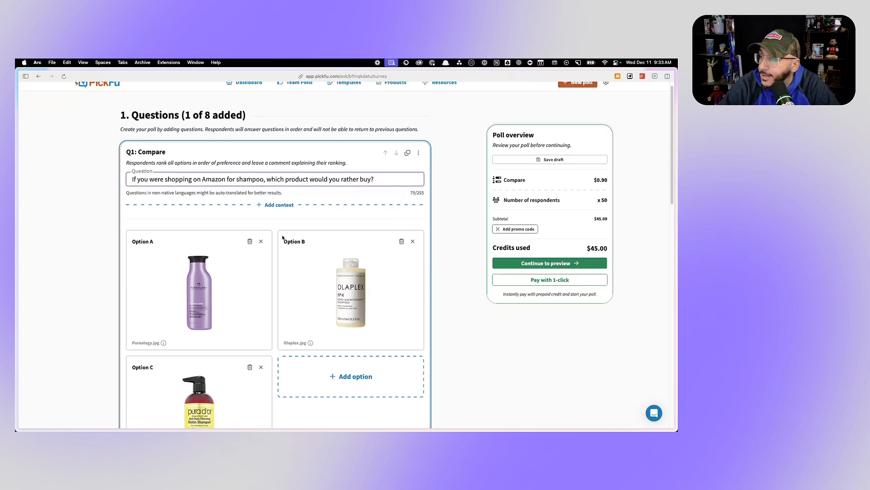
scroll(282, 238, down, 1)
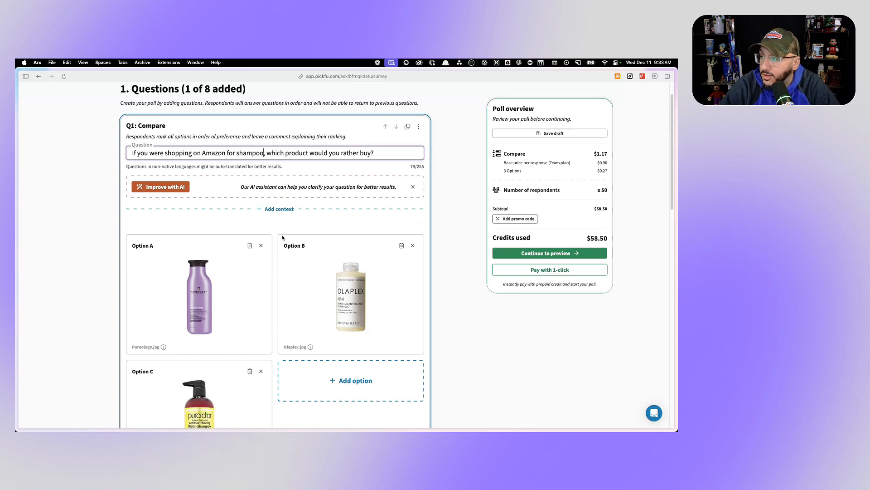
scroll(282, 238, down, 6)
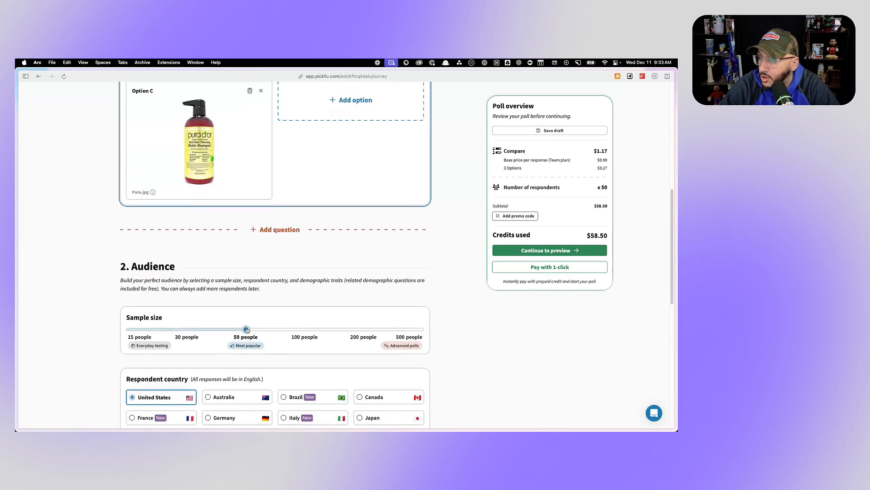
drag(245, 326, 141, 329)
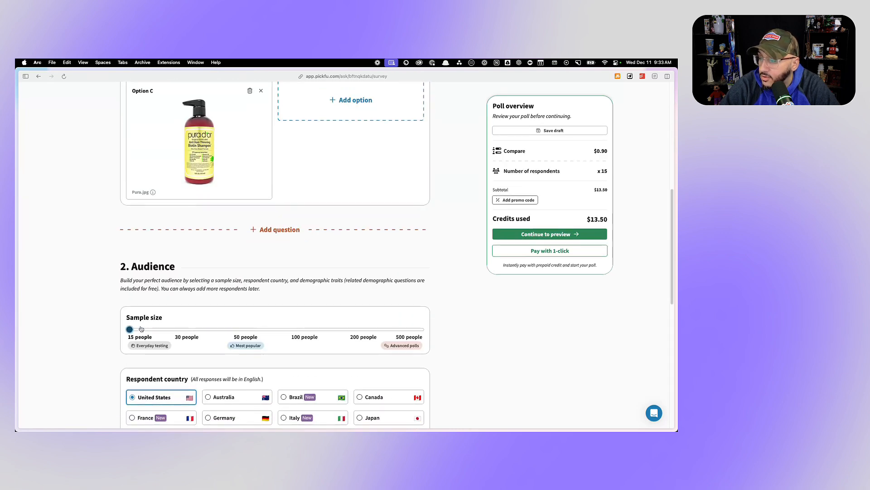
drag(141, 329, 188, 329)
- Choose a target audience for the poll and require the Amazon Prime member trait to be Yes
scroll(168, 301, down, 5)
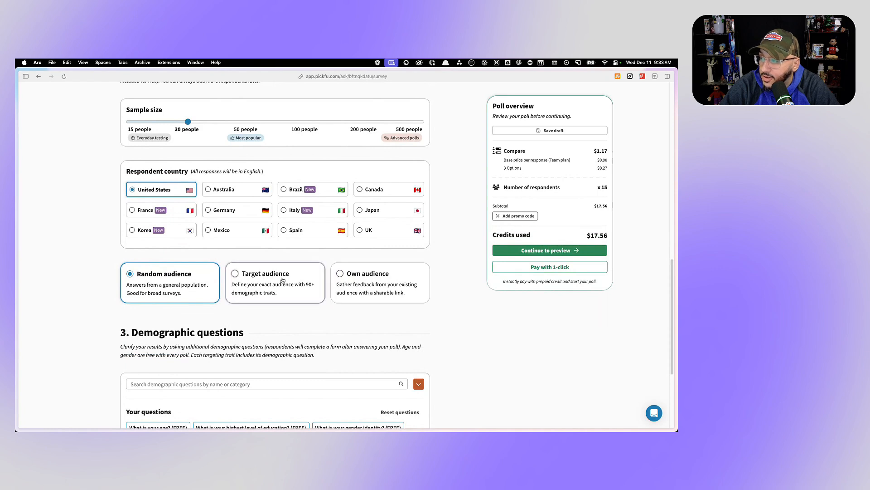
click(246, 277)
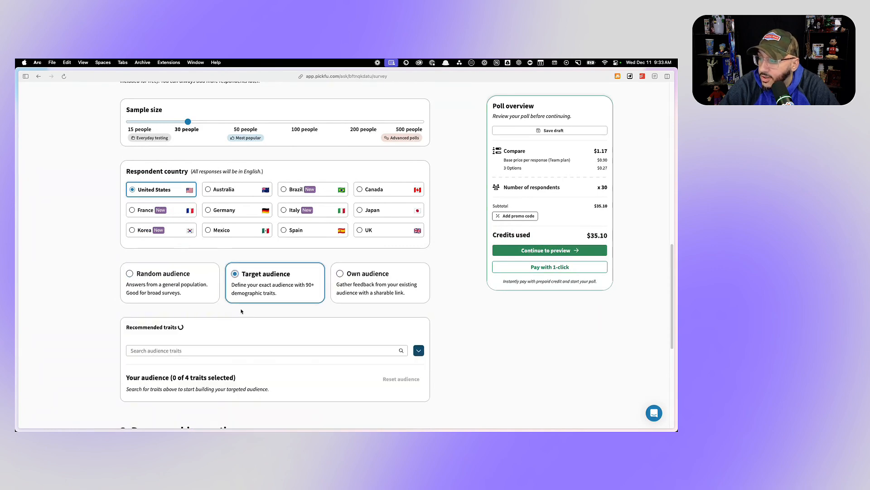
scroll(240, 311, down, 1)
click(163, 318)
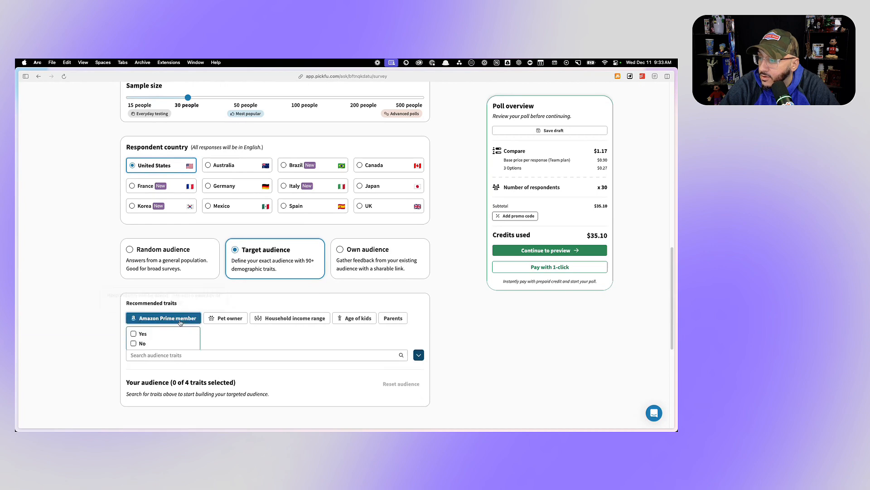
click(133, 333)
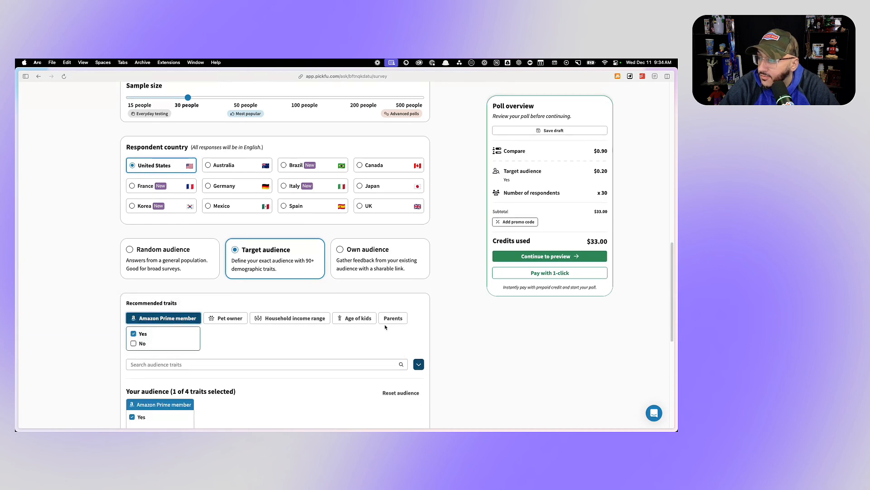
- Search the audience traits for "gender" and add Gender identity Female to the target audience
click(390, 364)
text(gender)
scroll(272, 385, down, 1)
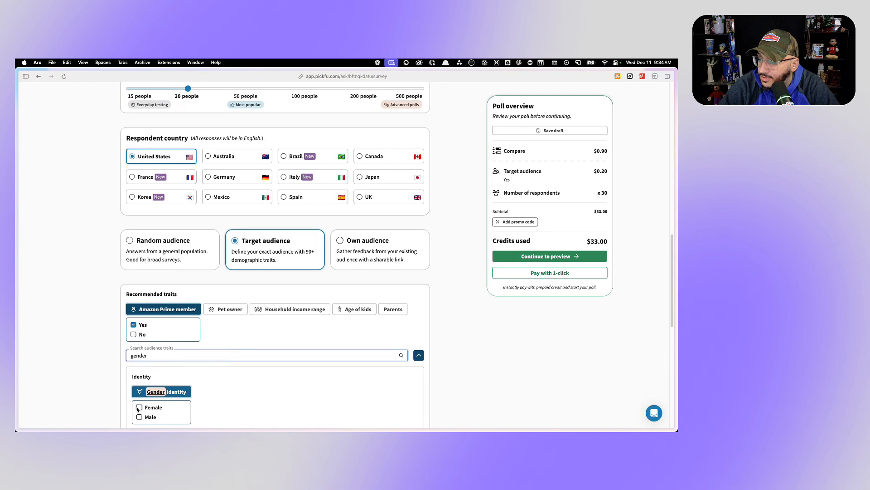
click(139, 408)
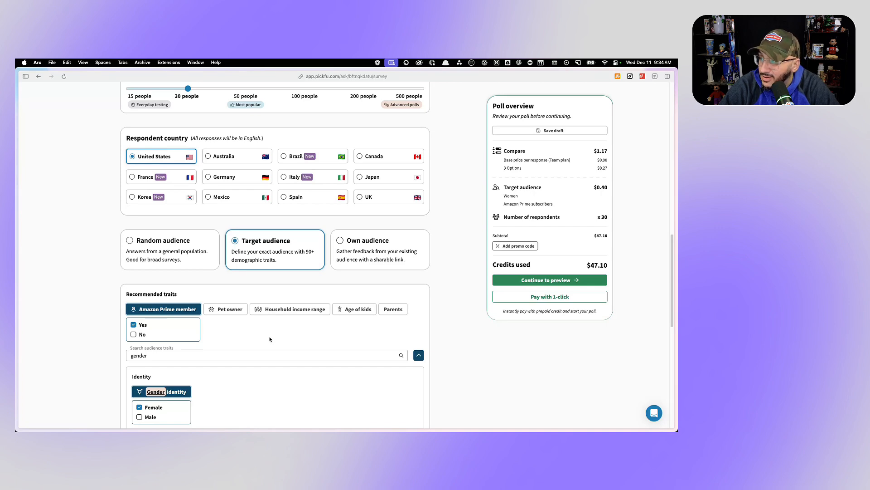
- Check the Pureology product listing on Amazon and return to the PickFu poll builder
mouse_move(19, 146)
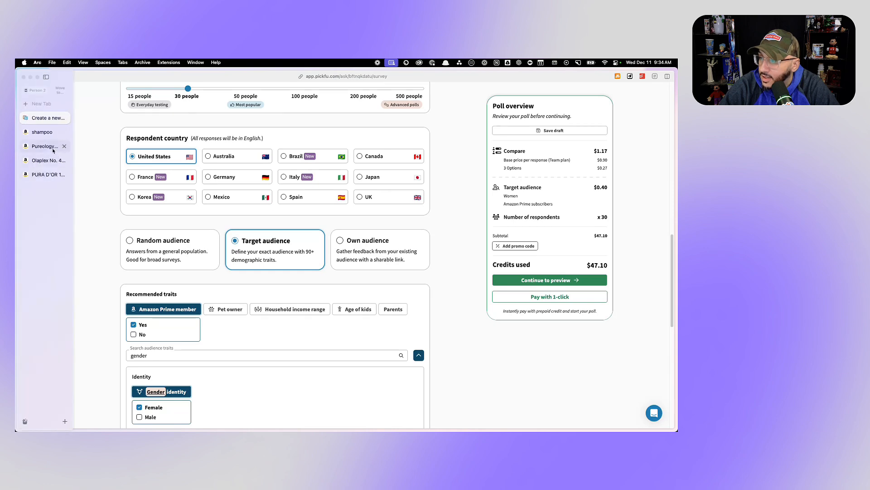
click(55, 148)
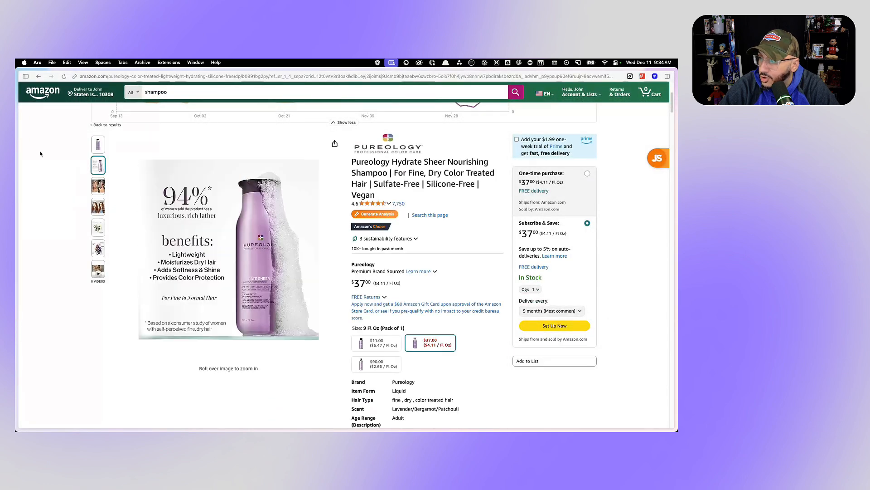
mouse_move(18, 136)
click(45, 132)
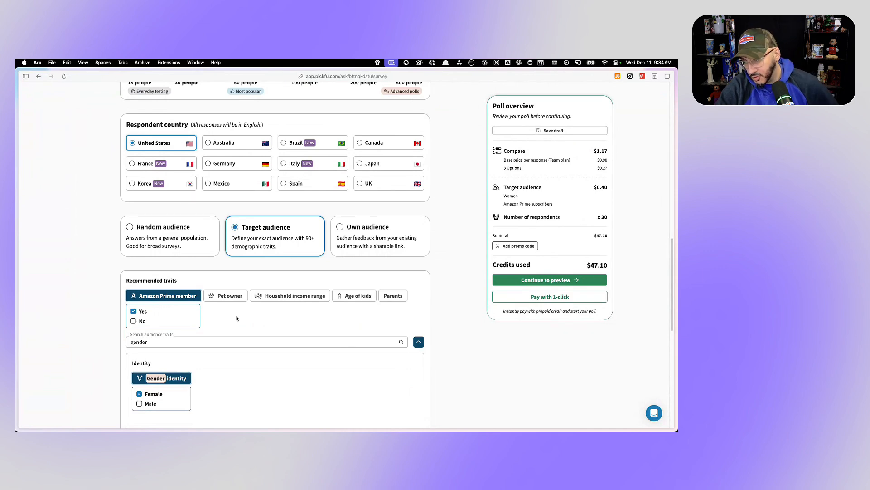
- Preview the shampoo poll, review its question and options, and complete the checkout to launch it
scroll(236, 318, down, 10)
click(387, 339)
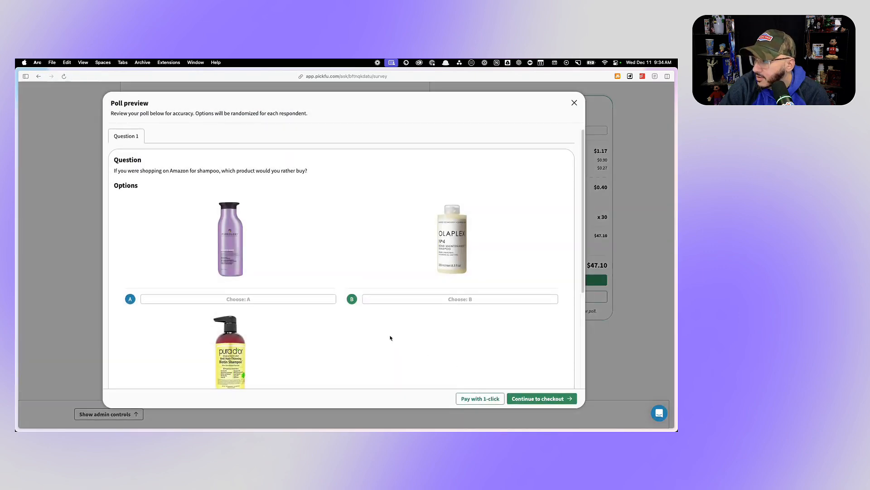
scroll(332, 328, down, 5)
click(539, 399)
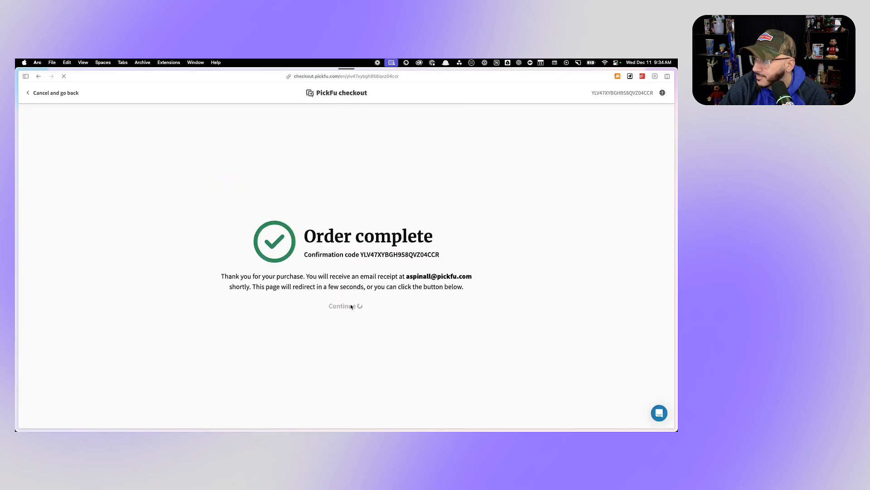
- Go to the Pureology listing on Amazon and look through its gallery images, ending on the main bottle image
mouse_move(20, 139)
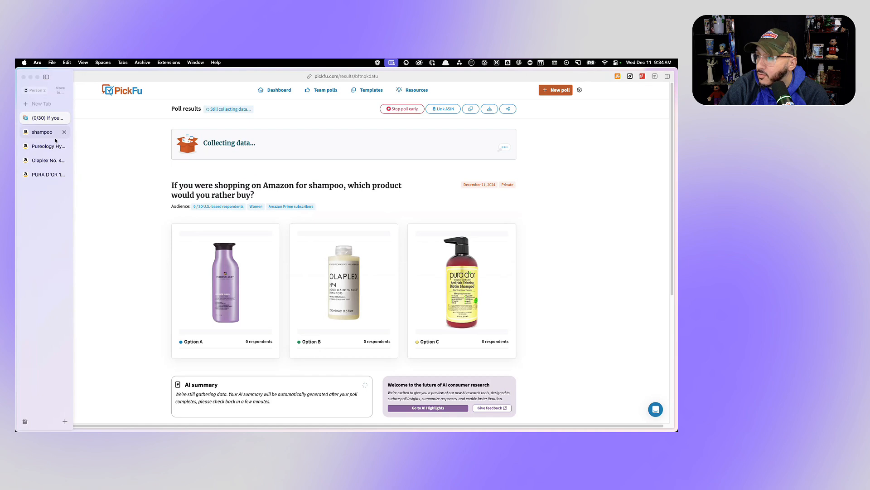
click(44, 147)
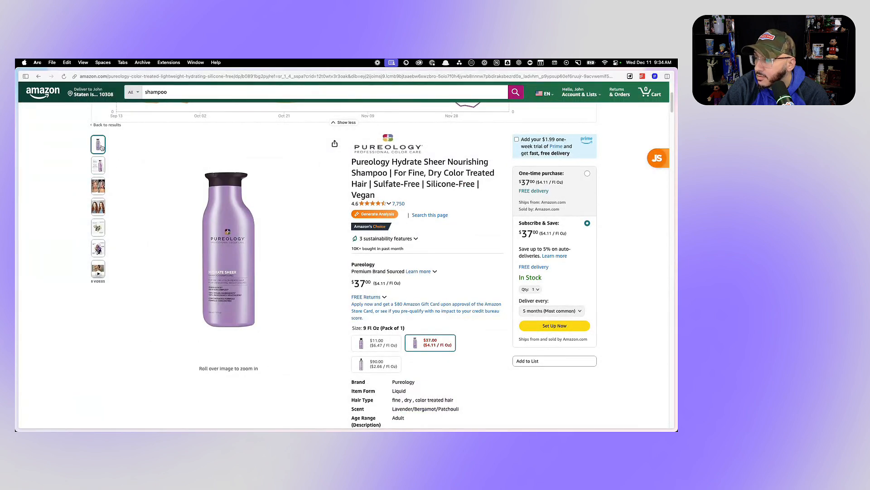
mouse_move(101, 231)
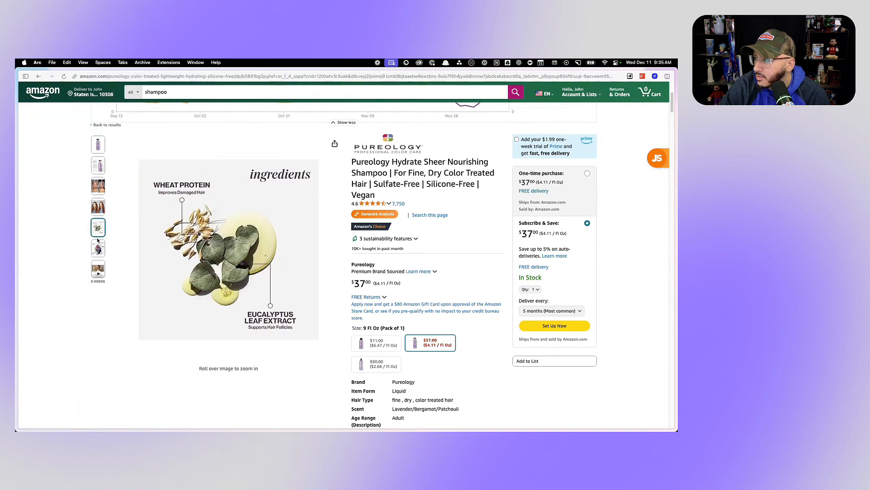
mouse_move(98, 149)
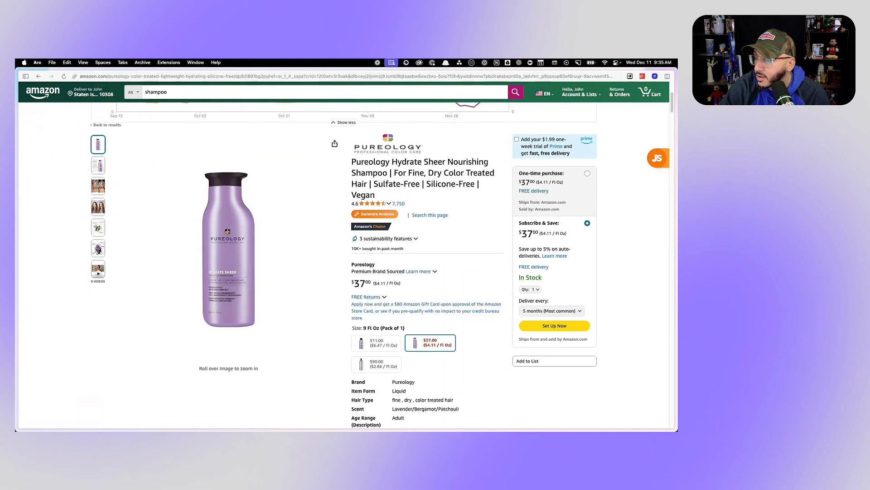
- Switch to Canva, paste the Pureology bottle image into the blank design and enlarge it to fill the page
key(super+Tab)
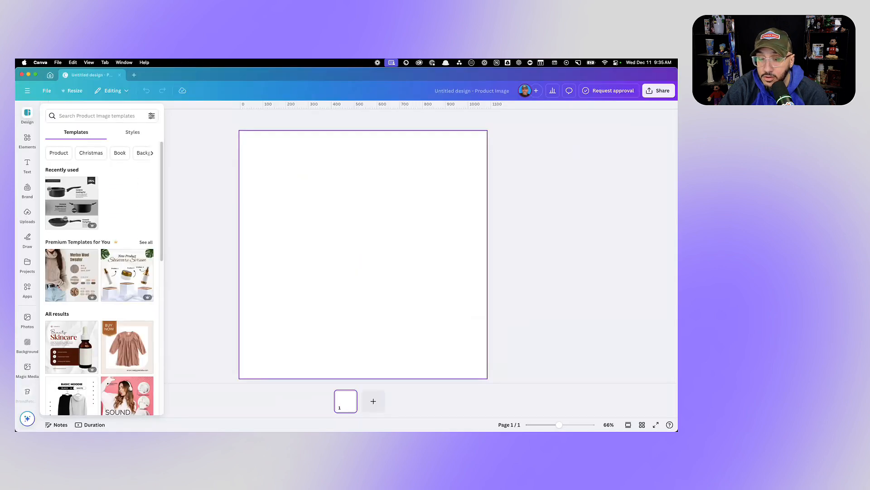
key(super+v)
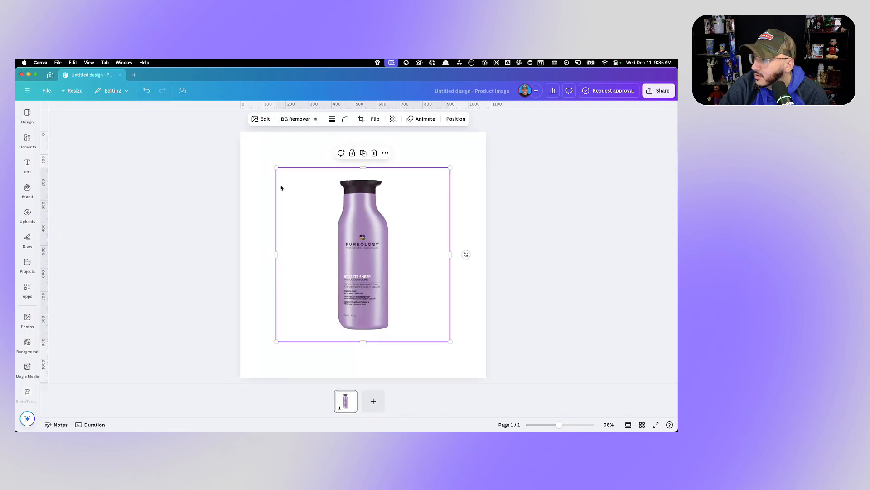
drag(270, 161, 239, 132)
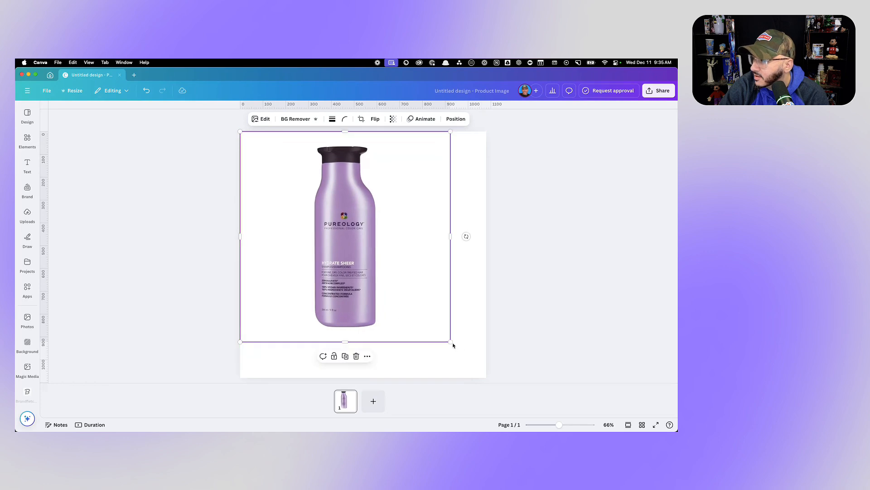
drag(451, 343, 486, 377)
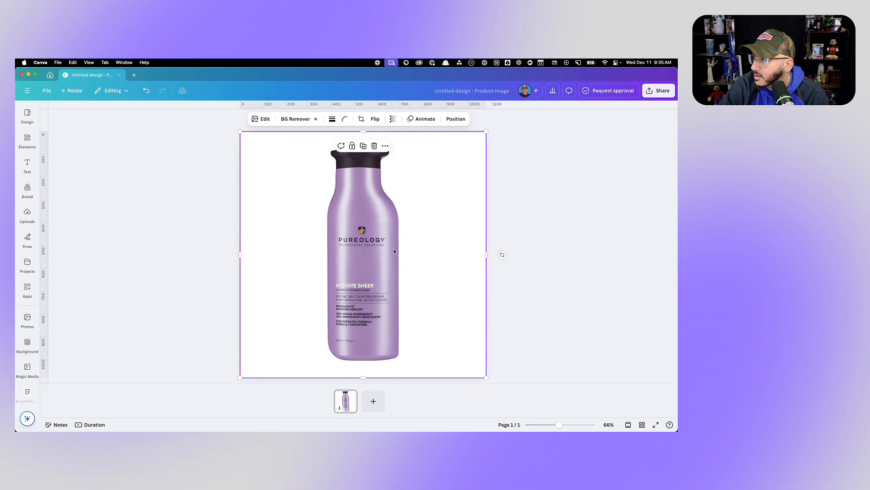
- Duplicate the bottle page and remove the background from the bottle image on page 2
click(353, 397)
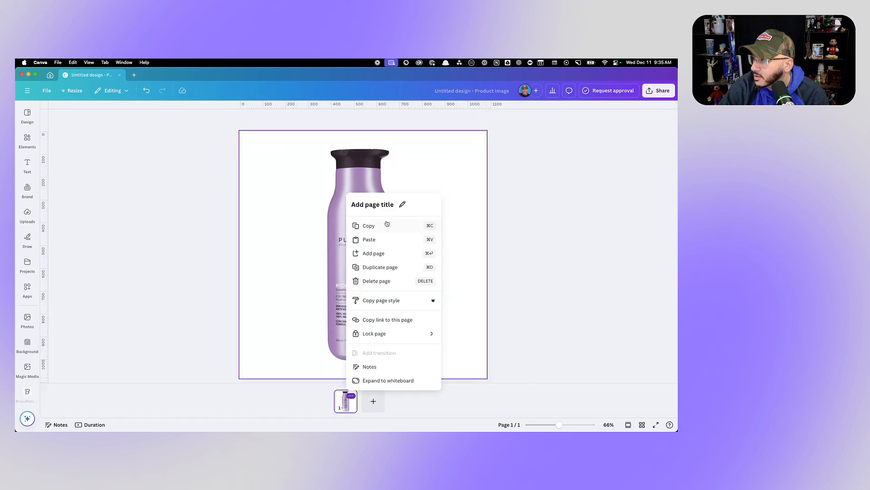
click(389, 267)
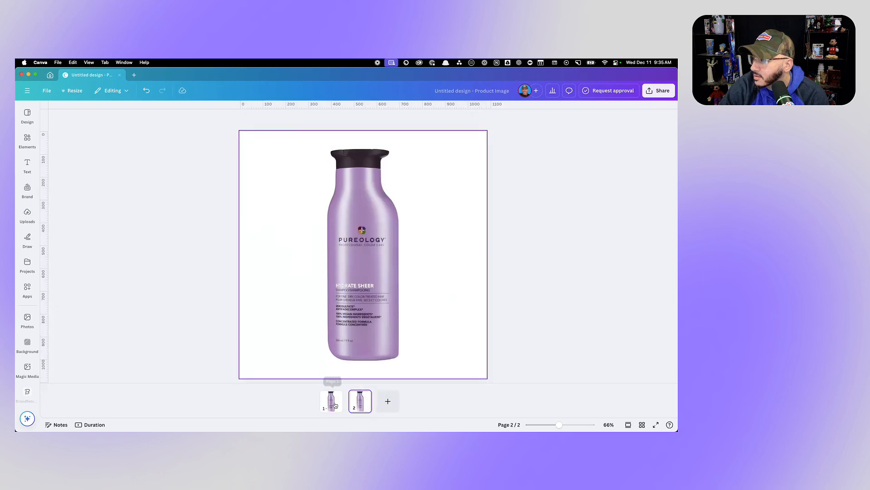
click(360, 402)
click(361, 269)
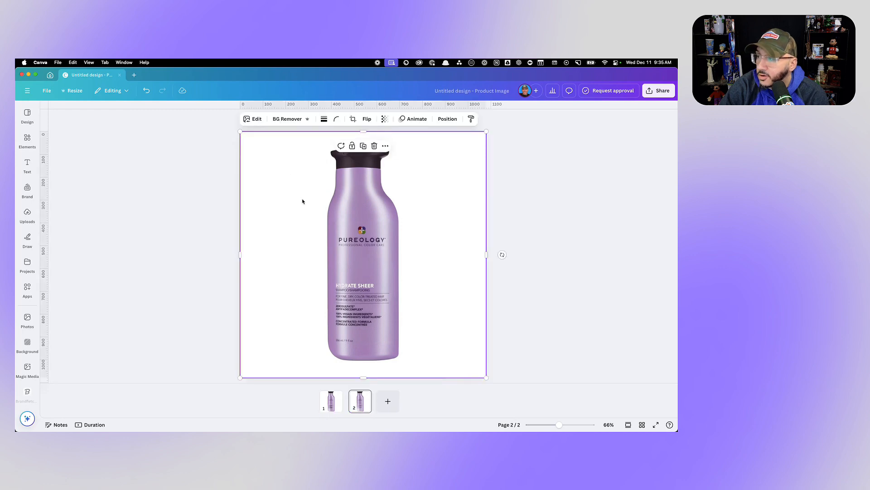
click(285, 120)
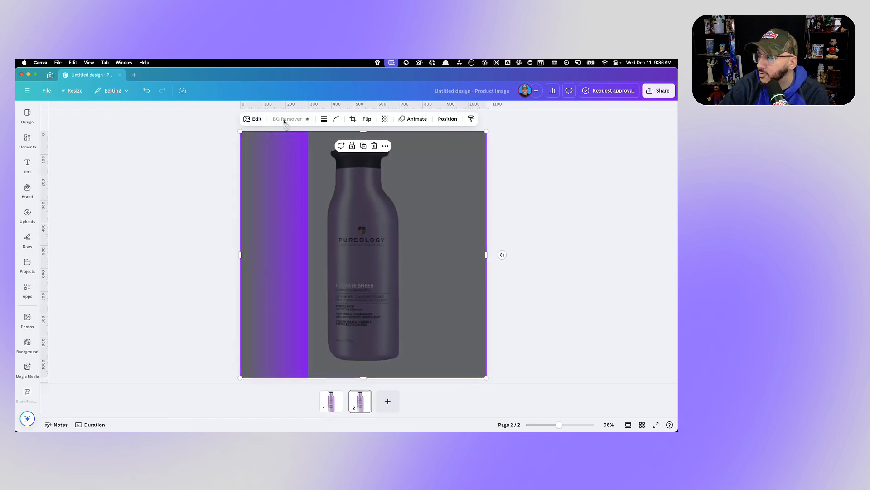
- Compare the original bottle on page 1 with the background-free version on page 2
click(336, 406)
click(365, 401)
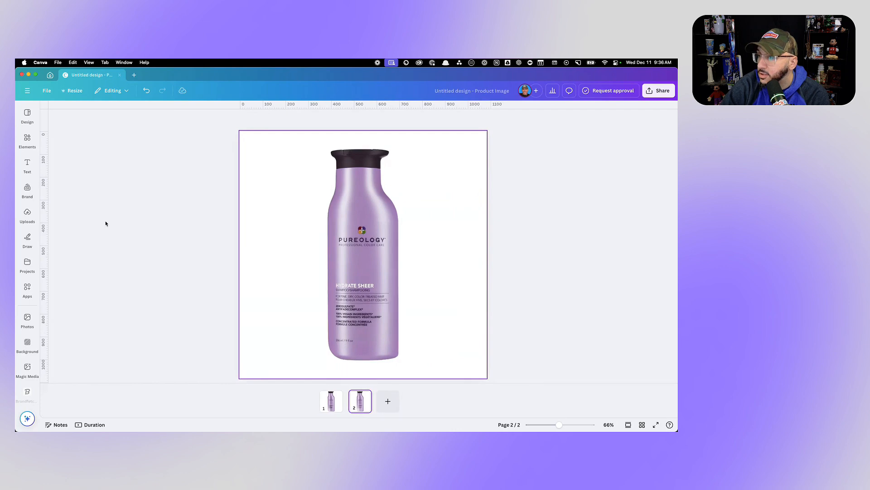
click(27, 190)
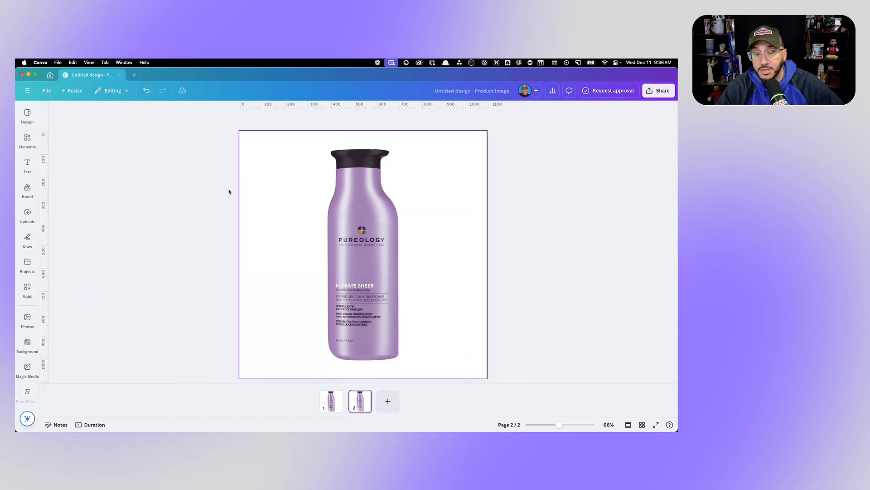
- Switch back to the Pureology listing on Amazon and examine its benefits, ingredients and main gallery images for design ideas
key(super+Tab)
mouse_move(103, 171)
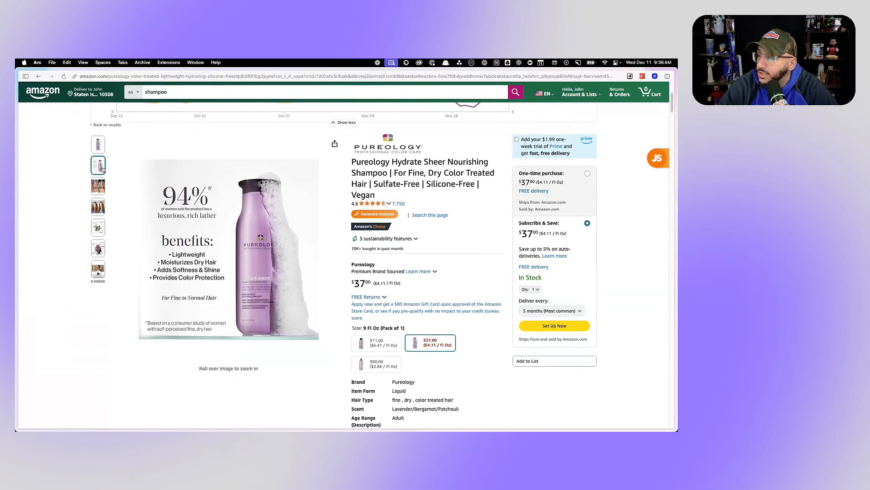
mouse_move(101, 148)
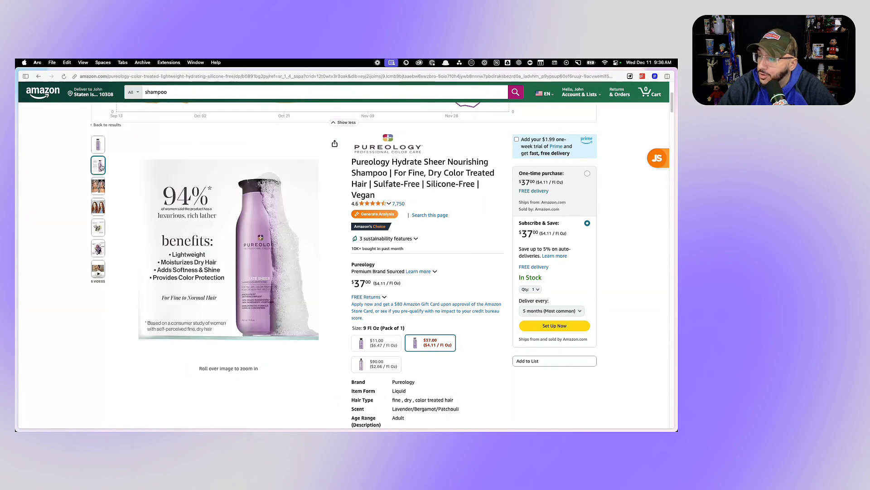
mouse_move(99, 228)
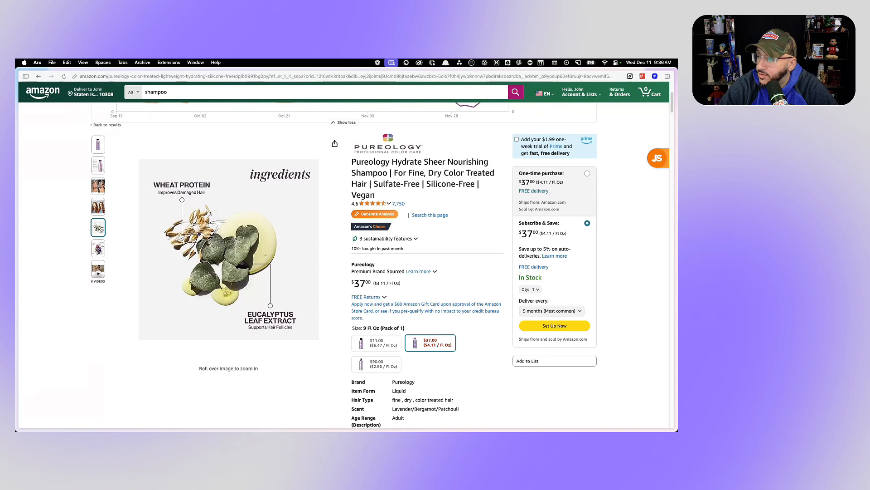
mouse_move(98, 255)
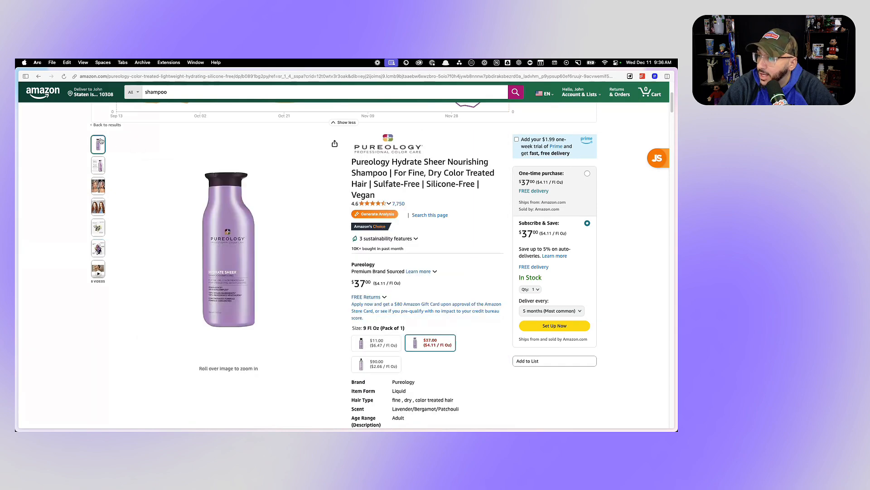
mouse_move(229, 254)
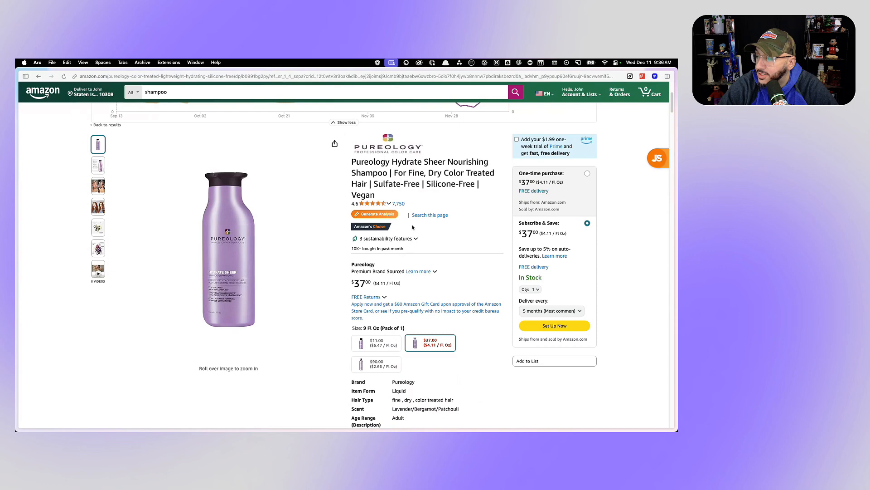
- Return to the shampoo search results tab and search Amazon for "la roche posay"
scroll(412, 227, down, 3)
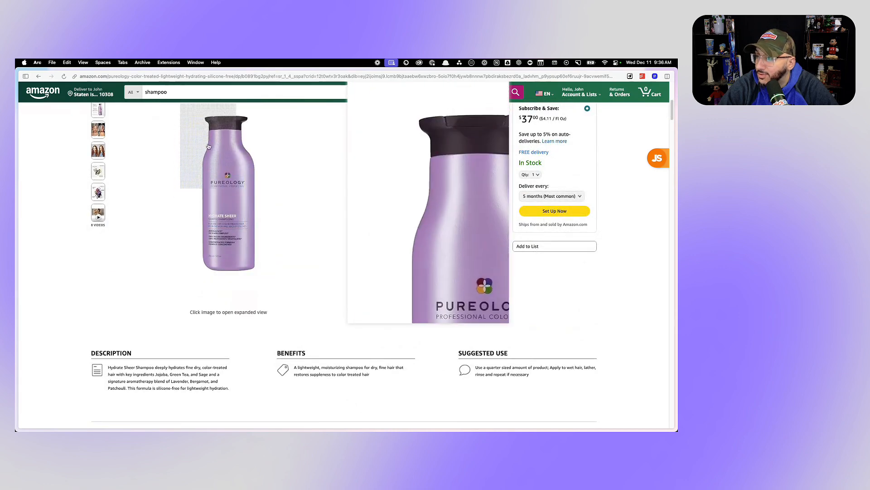
mouse_move(15, 133)
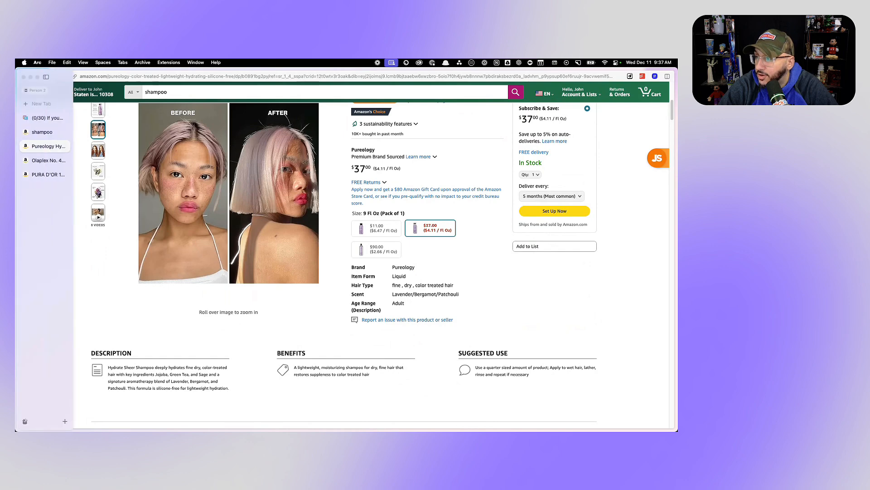
click(46, 132)
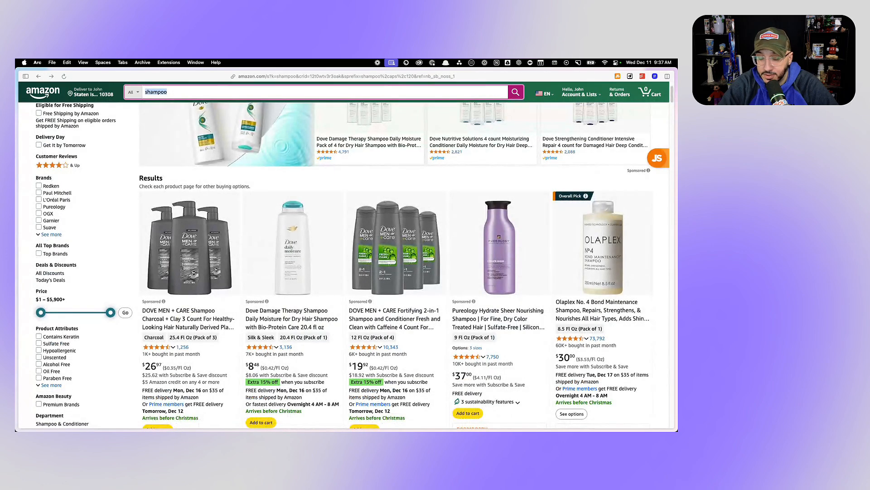
text(la rco)
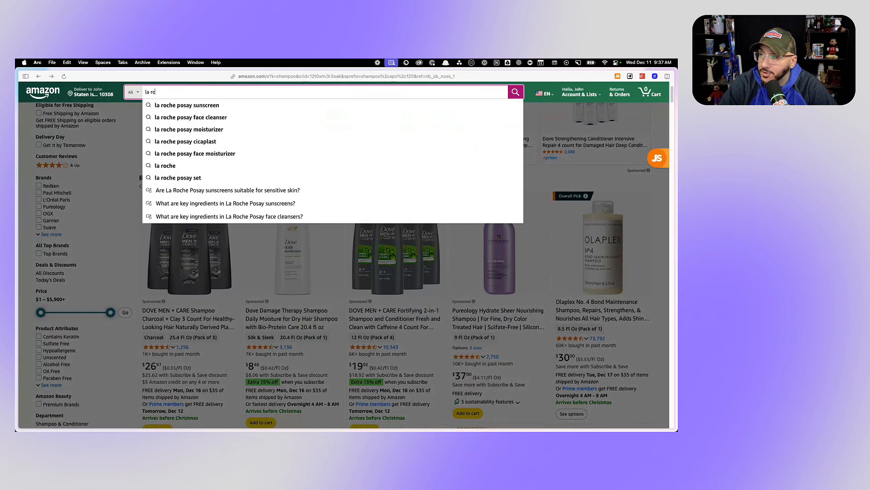
text(c)
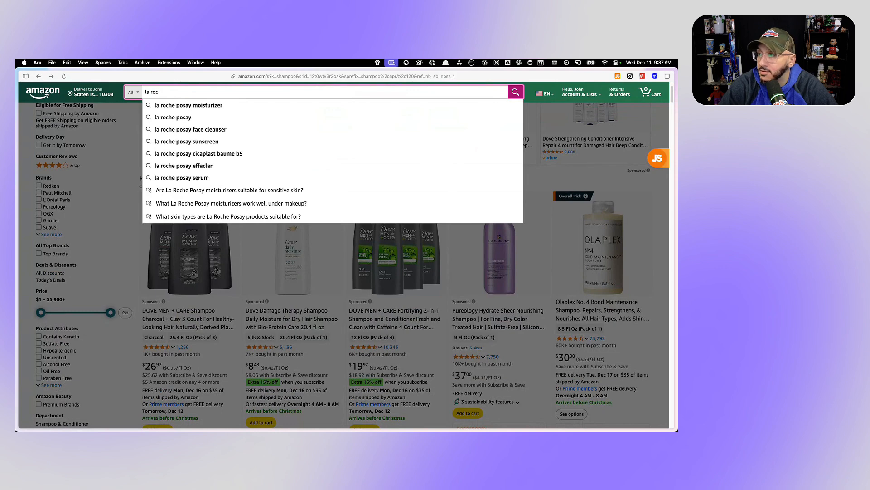
click(206, 118)
- Examine the La Roche-Posay search results for how their main images use product textures and background elements
scroll(242, 215, down, 3)
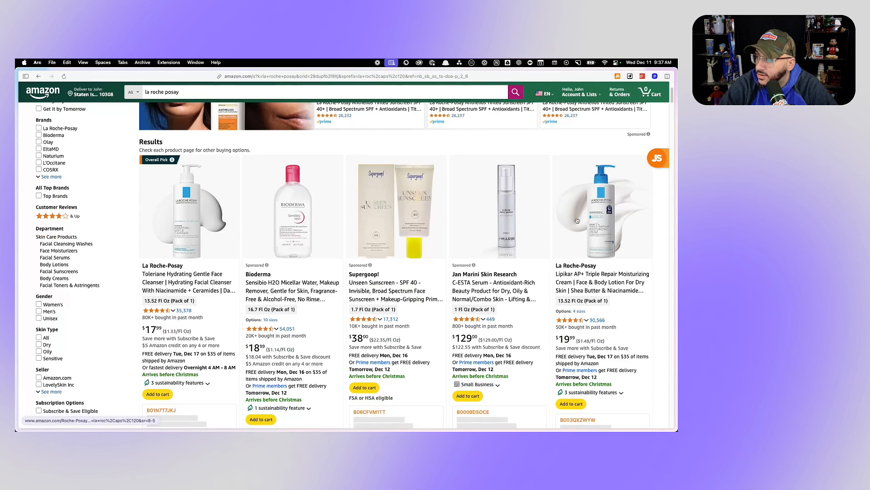
scroll(577, 221, down, 10)
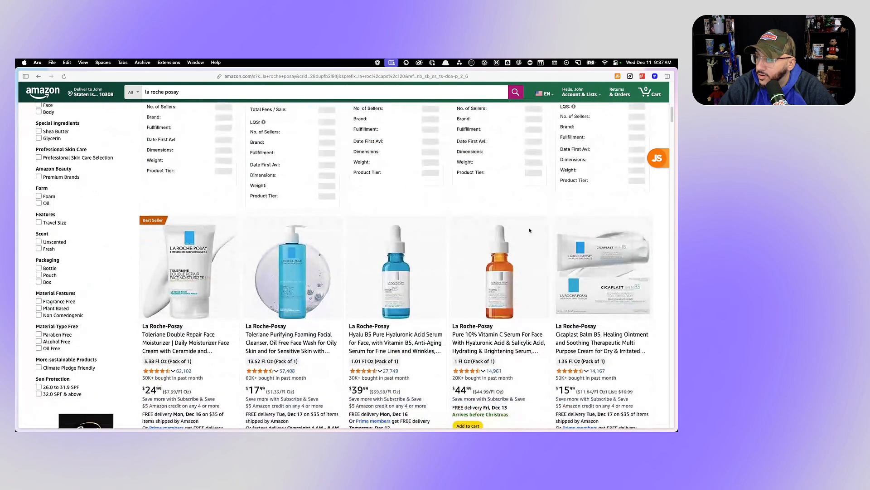
scroll(340, 279, down, 1)
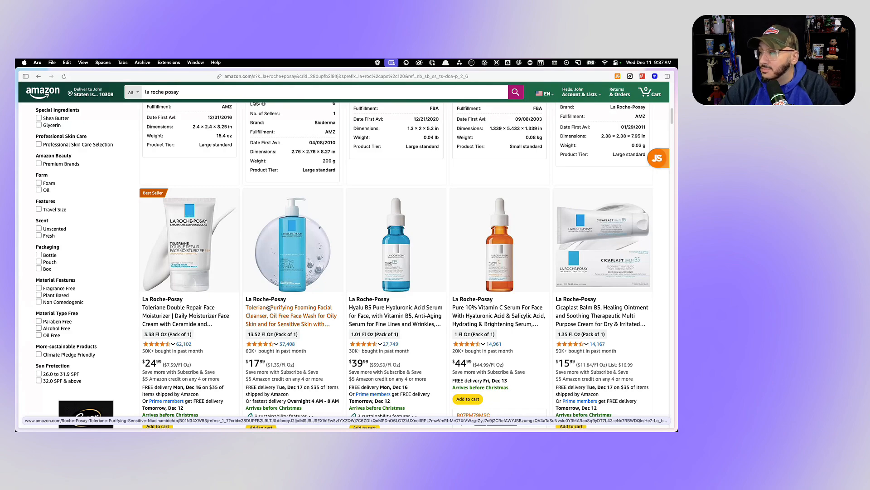
scroll(377, 268, down, 2)
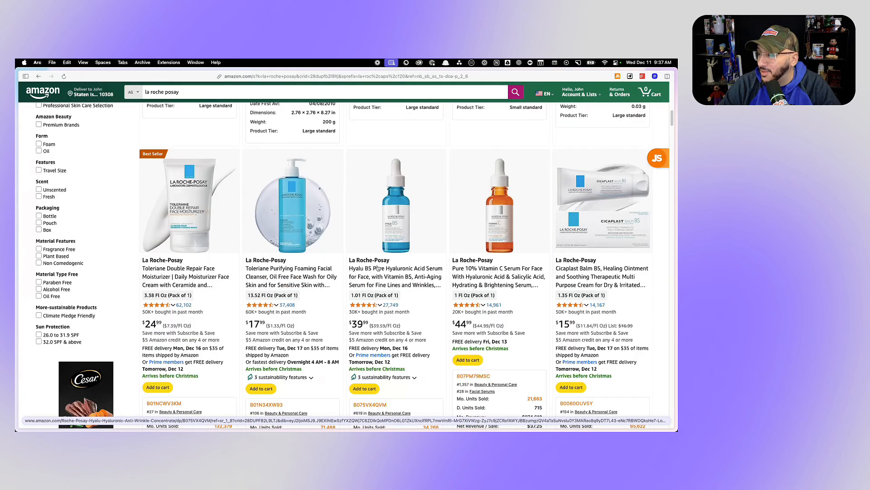
scroll(377, 269, down, 15)
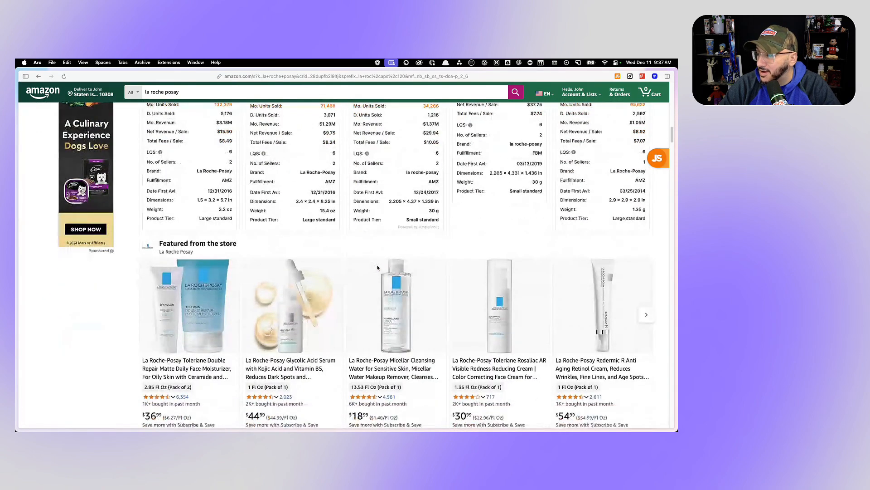
scroll(378, 268, up, 20)
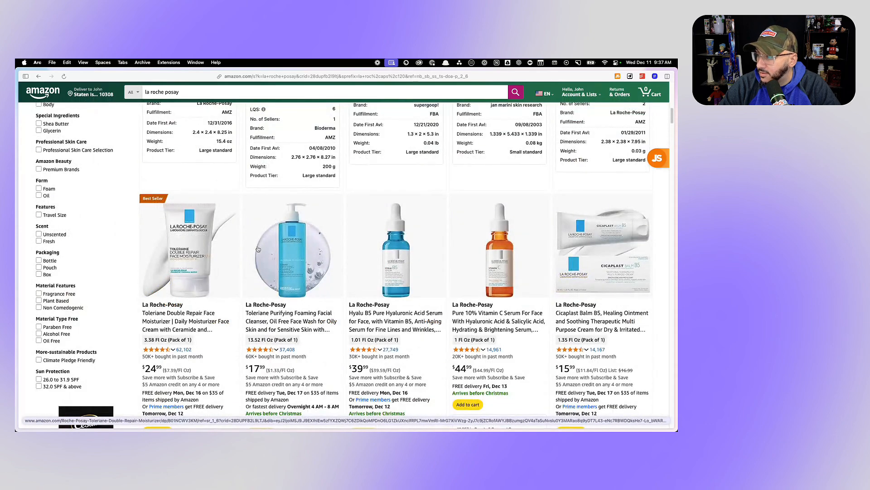
scroll(294, 253, up, 15)
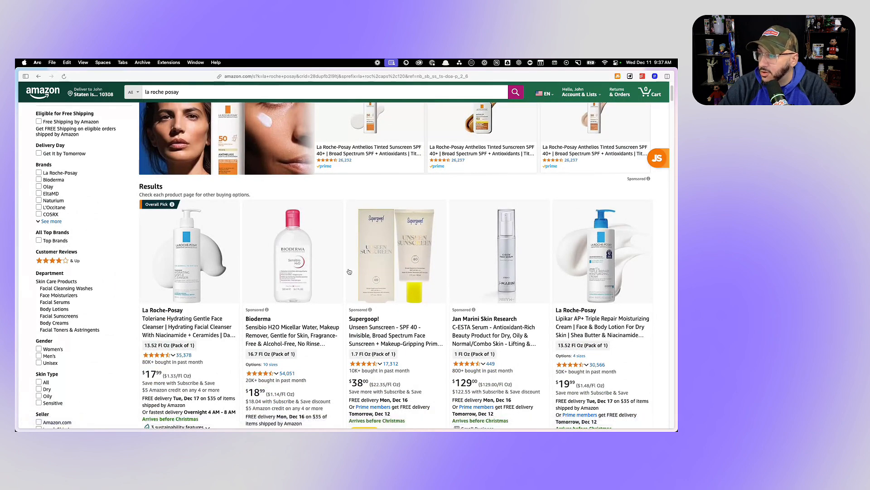
scroll(348, 271, down, 15)
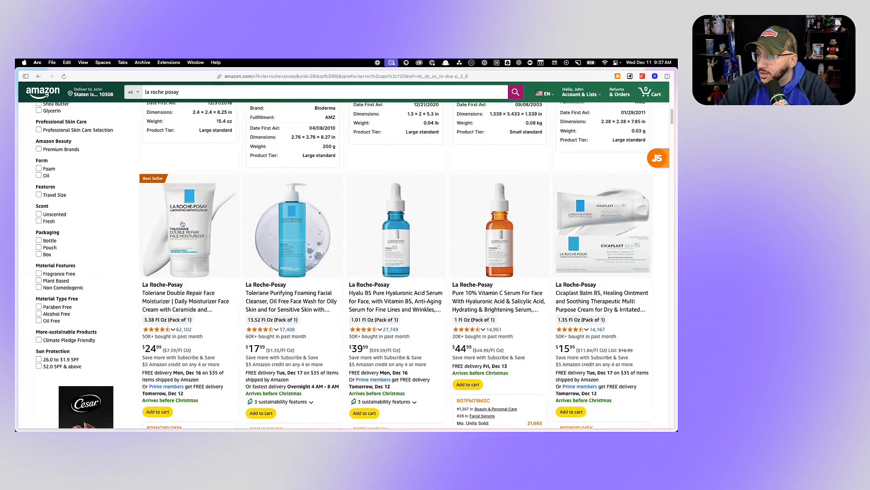
- Open the La Roche-Posay Toleriane Double Repair Face Moisturizer listing, and go back to the shampoo search results
click(202, 248)
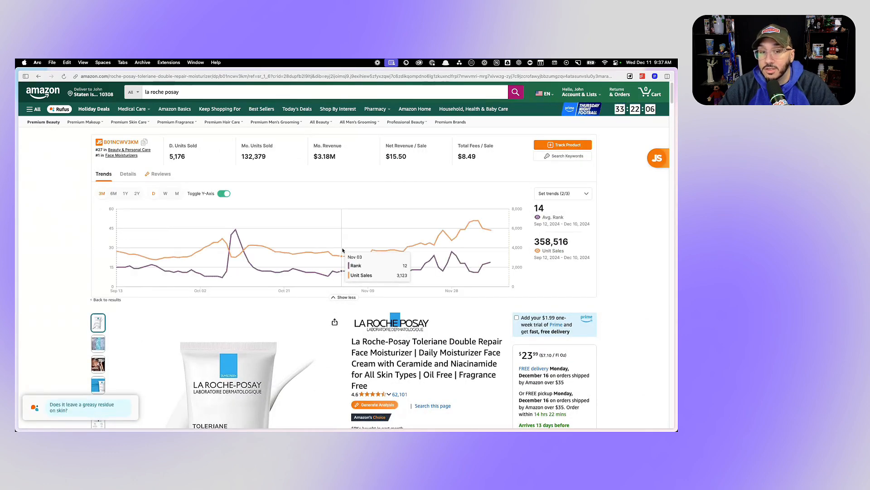
click(39, 77)
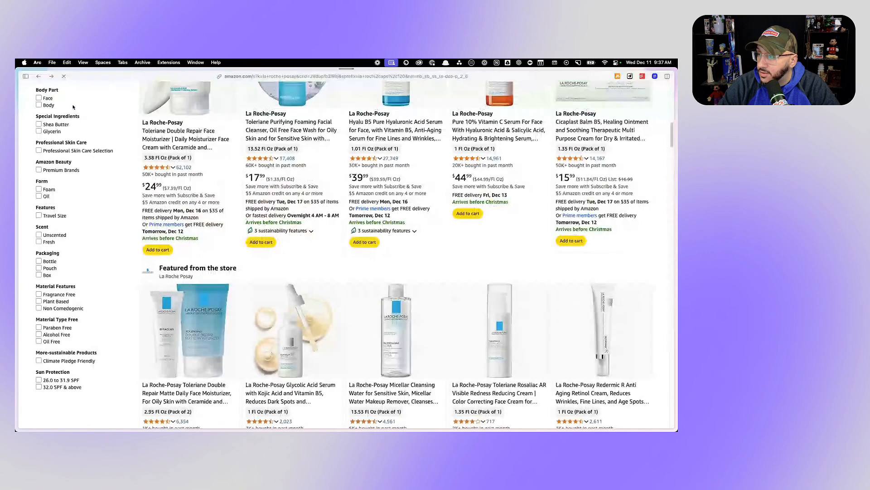
click(39, 77)
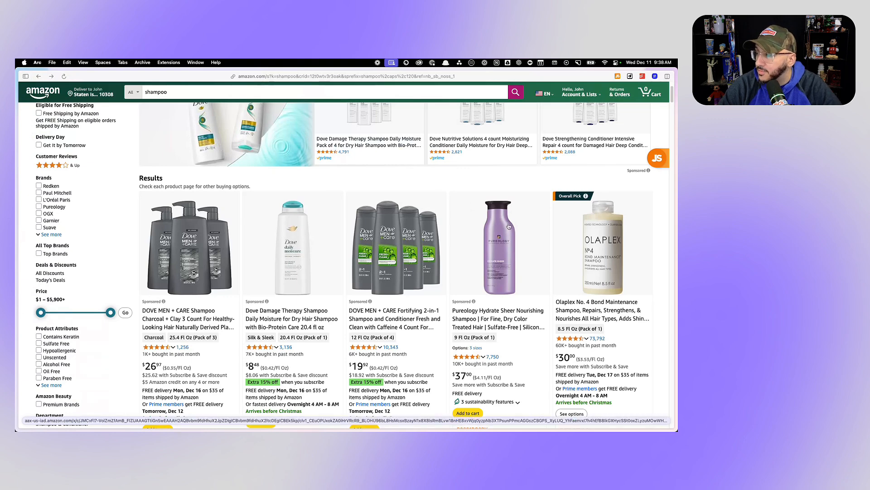
- Switch to the Pureology listing and examine its brand content, manufacturer images, range comparison and product details for design ideas
mouse_move(19, 154)
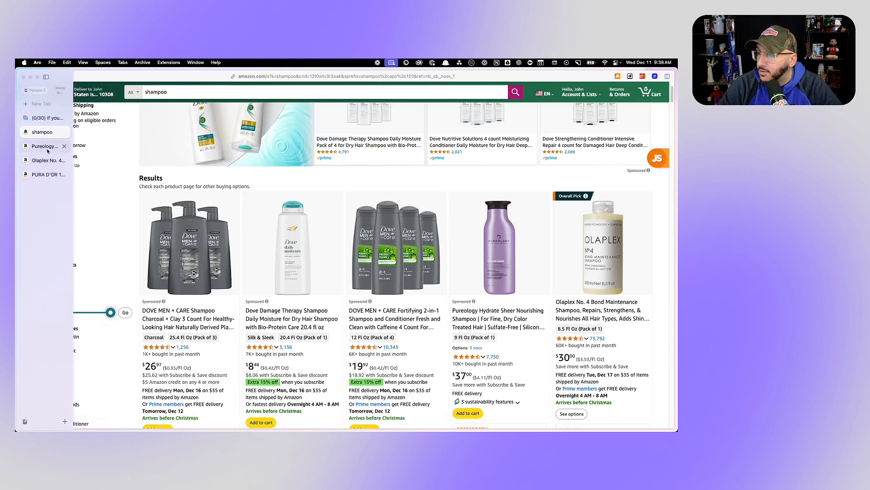
click(47, 146)
scroll(378, 263, down, 10)
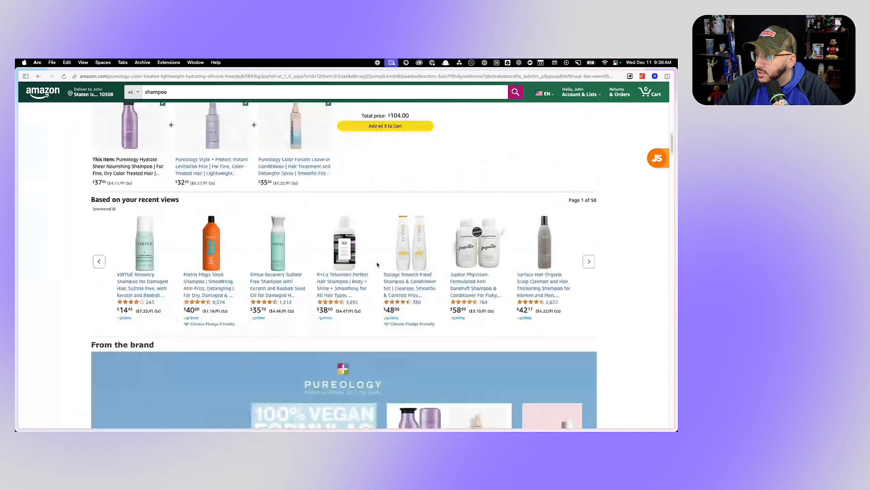
scroll(378, 265, down, 15)
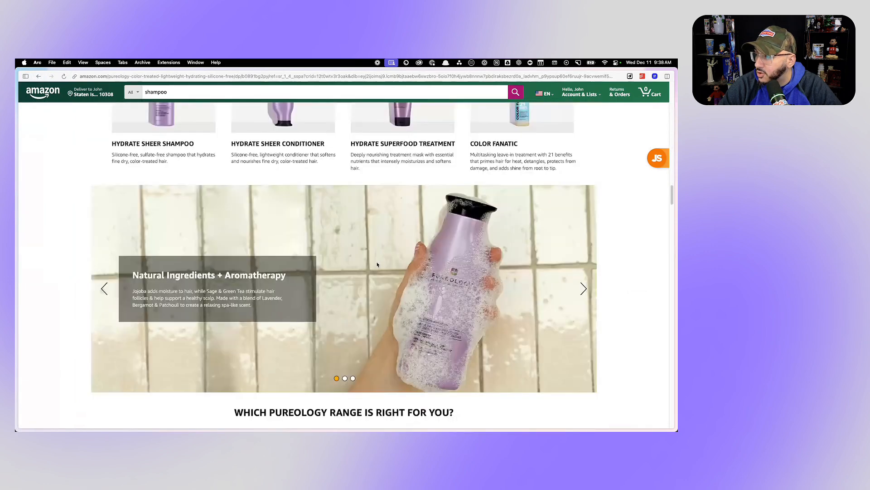
scroll(377, 264, down, 5)
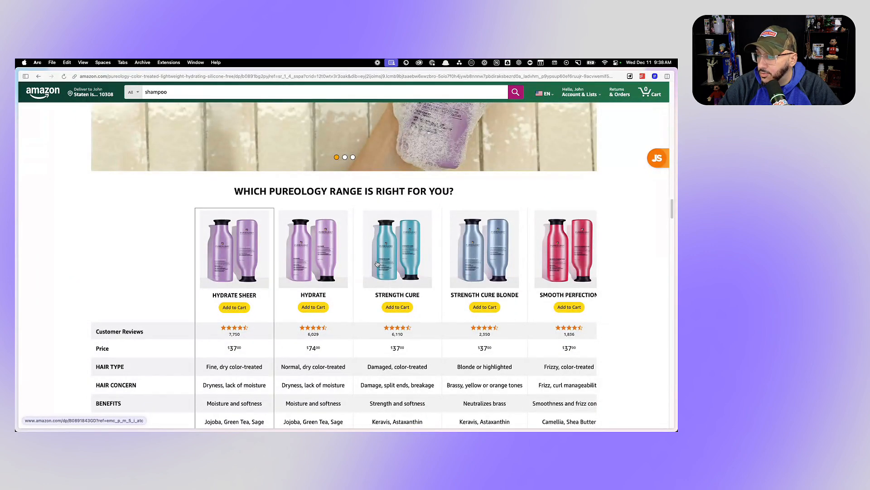
scroll(377, 264, up, 15)
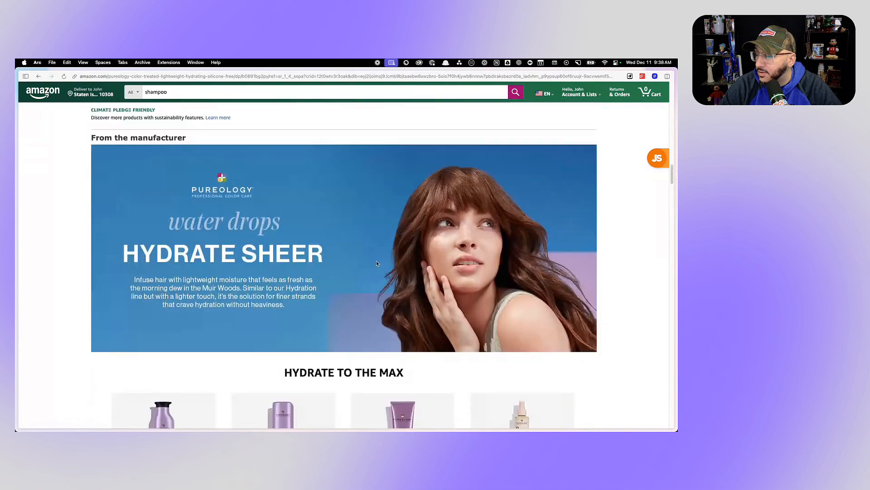
scroll(376, 263, up, 20)
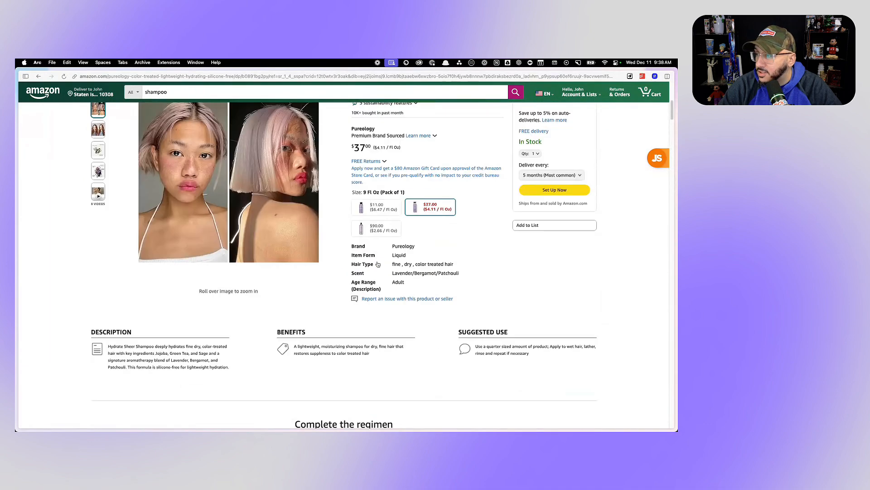
scroll(378, 264, up, 10)
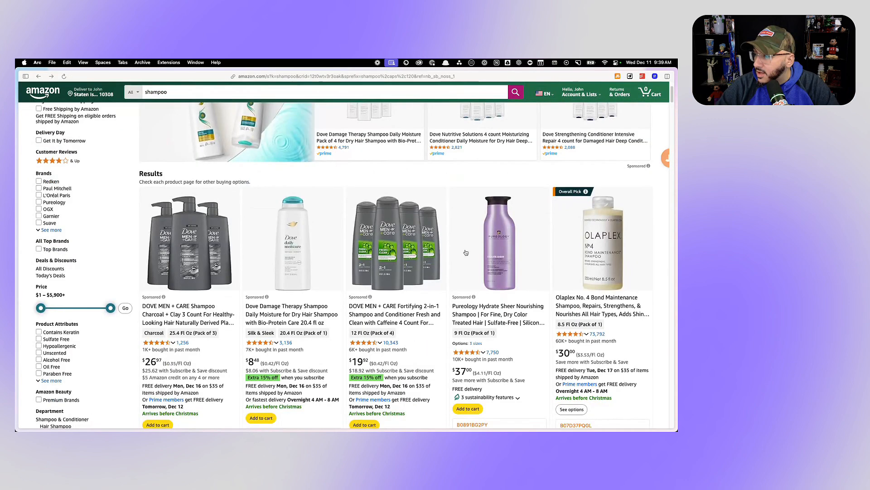
- Examine the competing shampoos' main images throughout the Amazon shampoo search results for design ideas
scroll(466, 252, down, 10)
scroll(466, 252, down, 10)
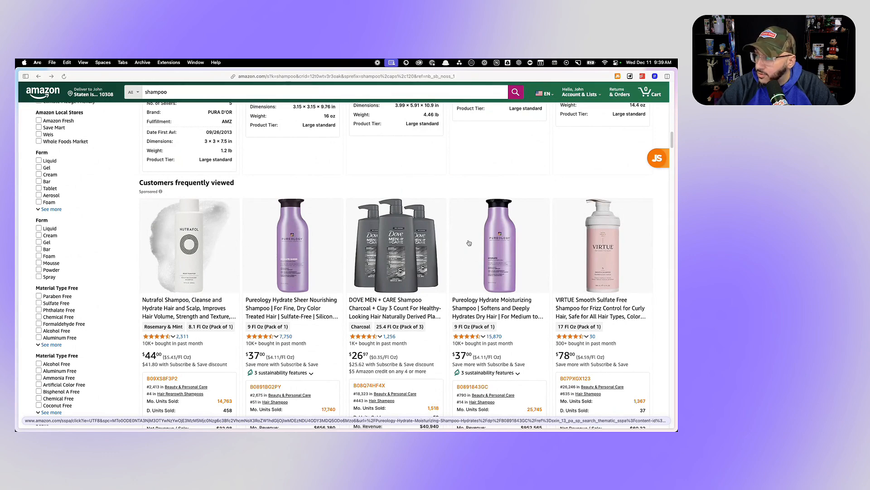
scroll(437, 234, down, 10)
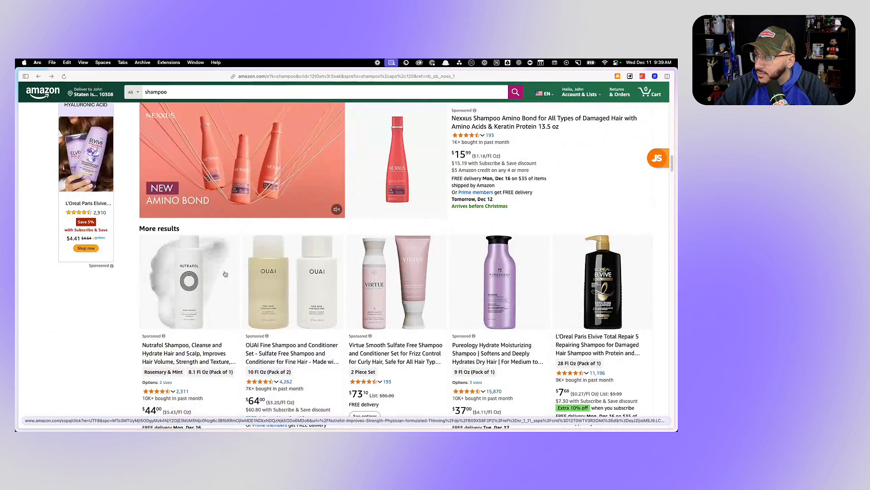
scroll(307, 273, down, 15)
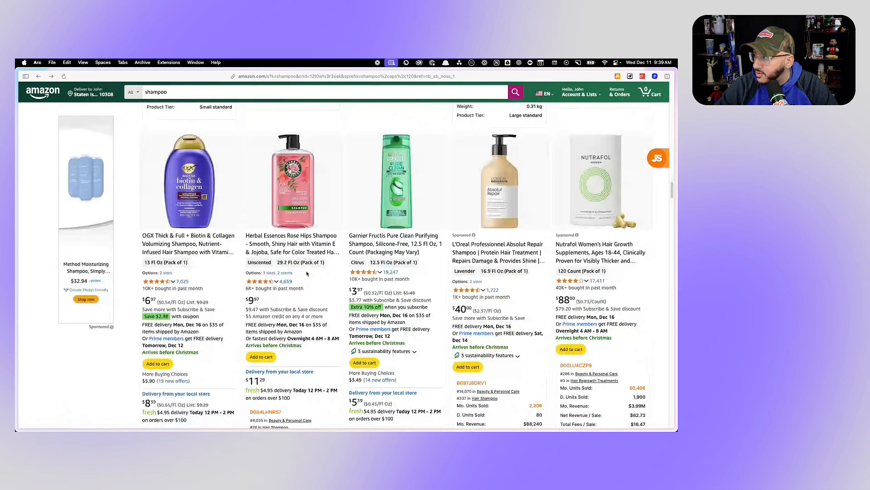
scroll(307, 274, down, 15)
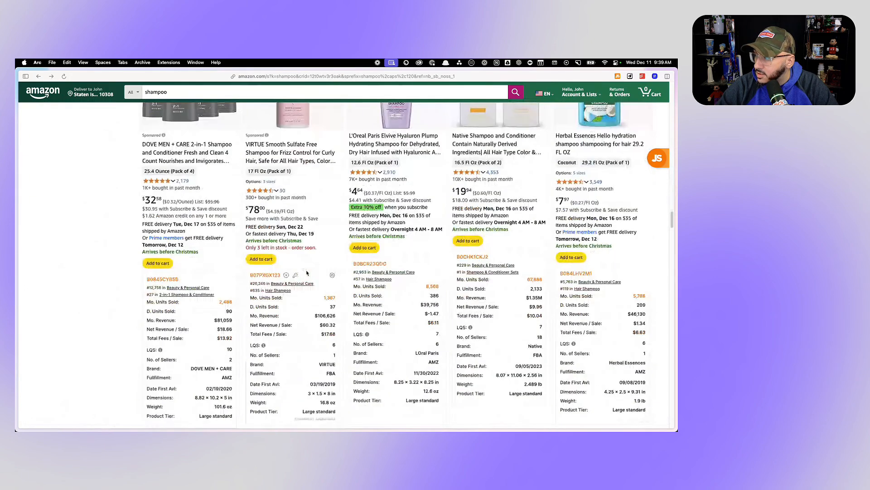
scroll(307, 272, down, 3)
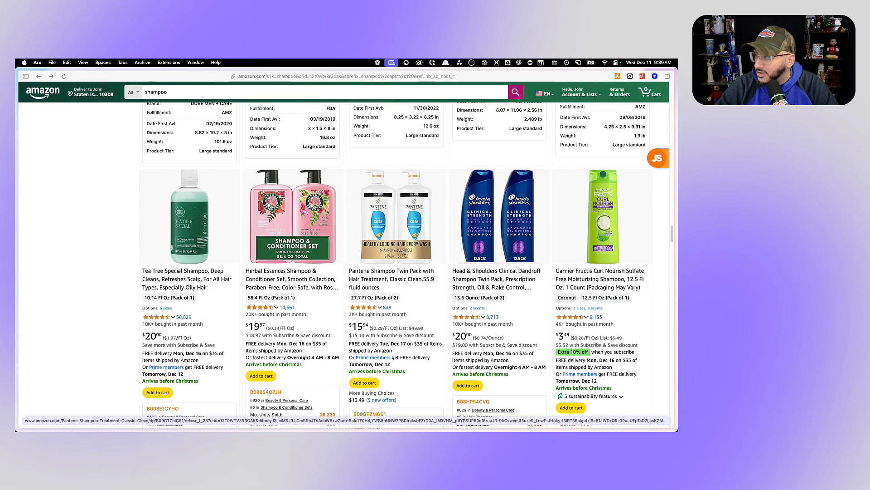
scroll(403, 251, down, 10)
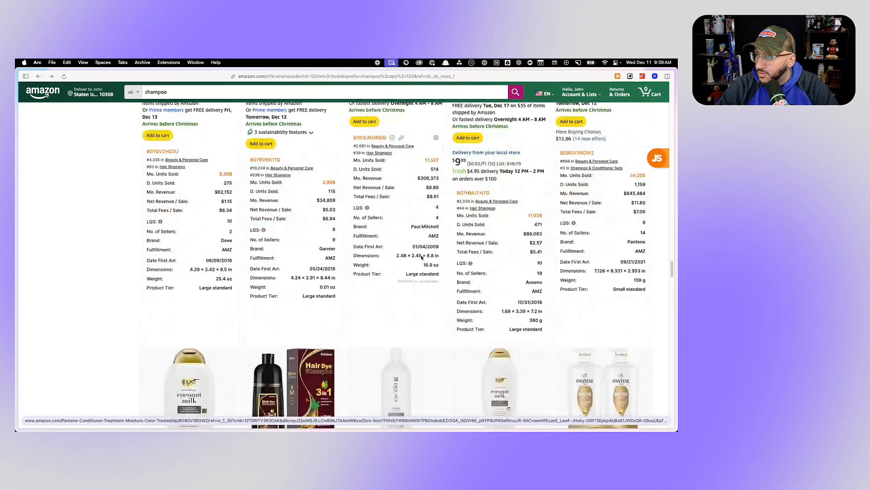
scroll(421, 258, down, 3)
scroll(422, 258, down, 10)
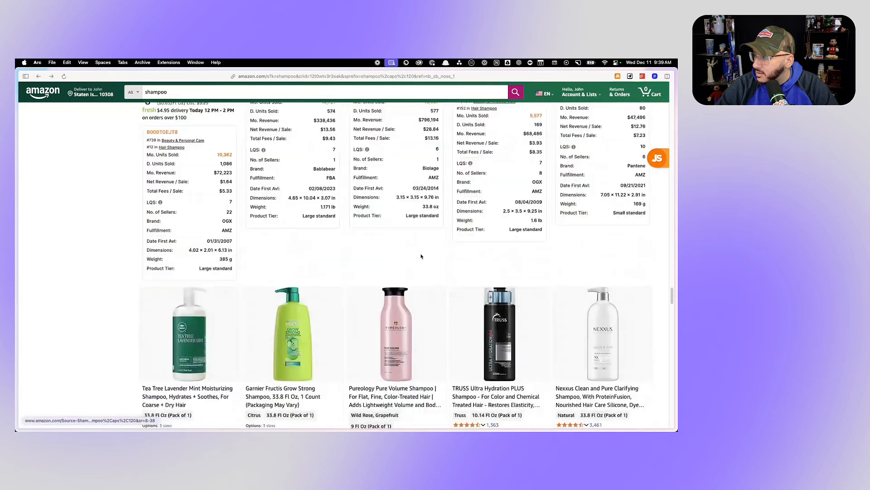
scroll(421, 258, down, 6)
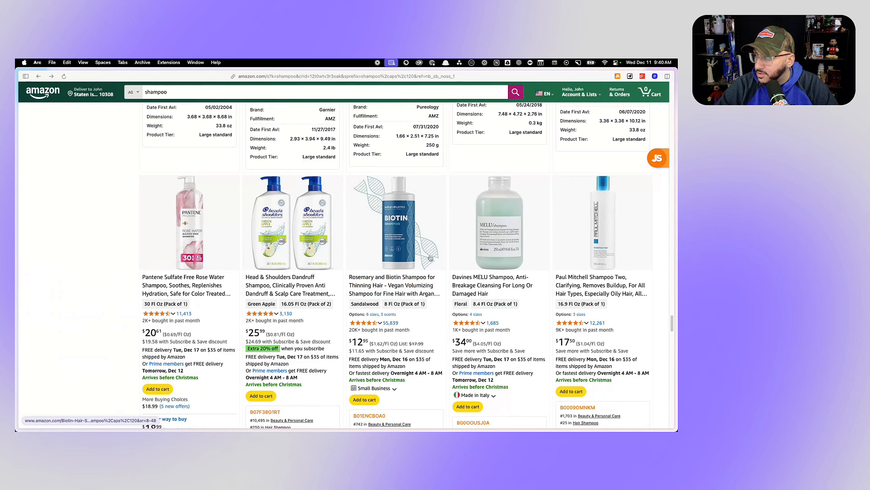
scroll(422, 263, down, 10)
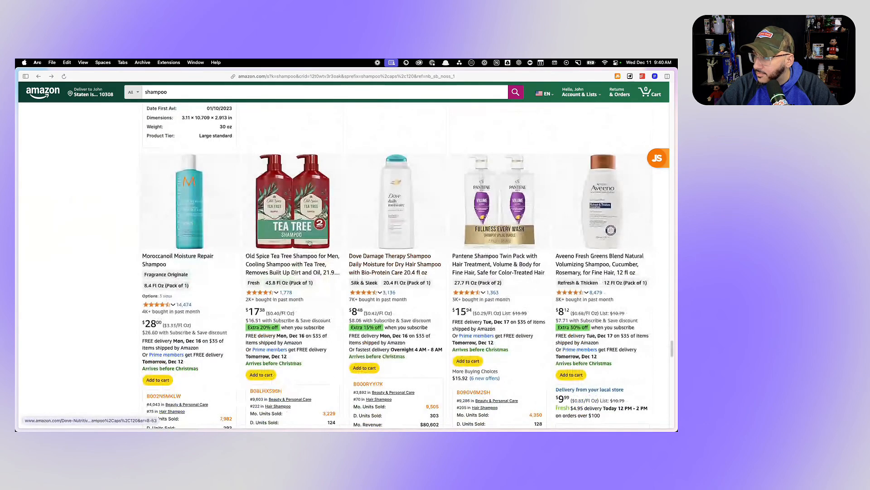
scroll(283, 232, down, 10)
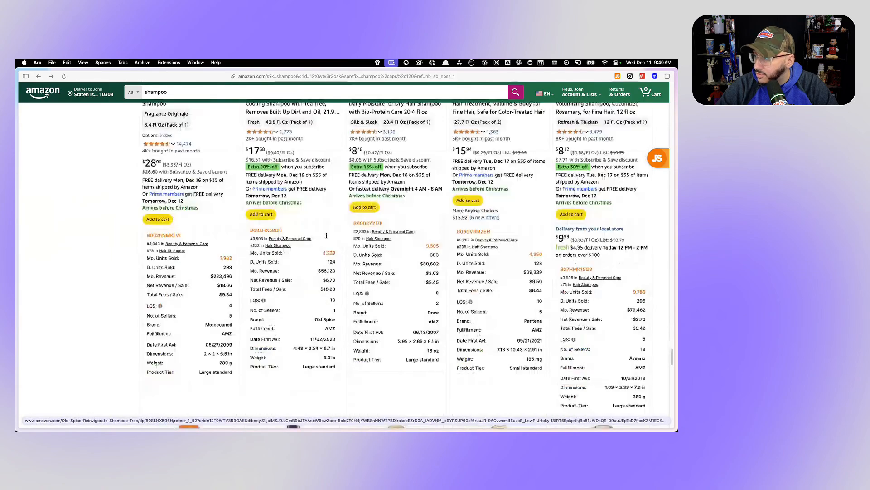
scroll(341, 238, up, 15)
scroll(340, 238, up, 20)
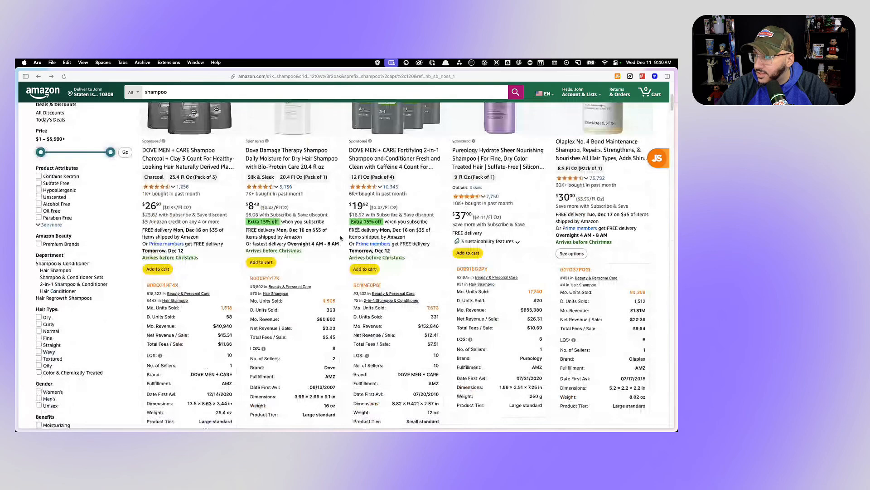
scroll(340, 238, up, 5)
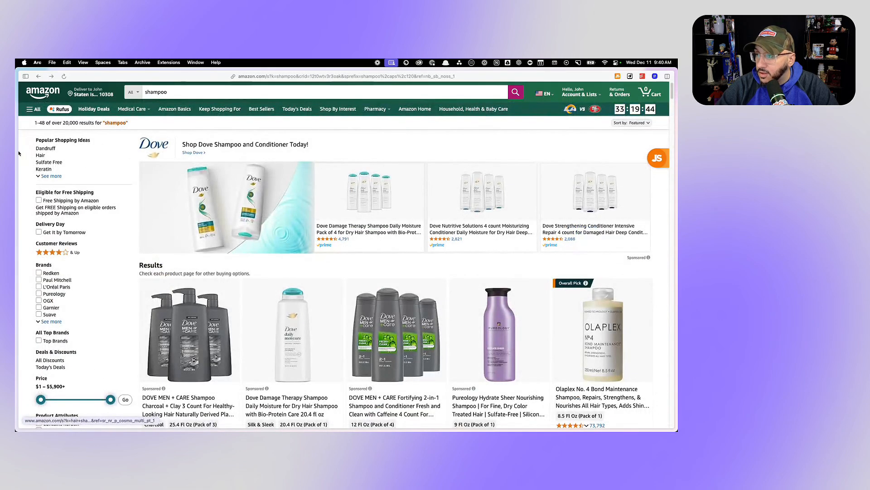
- Switch to the Pureology Hydrate Sheer listing and examine its gallery images for benefit, lather and ingredient ideas
mouse_move(17, 153)
click(45, 146)
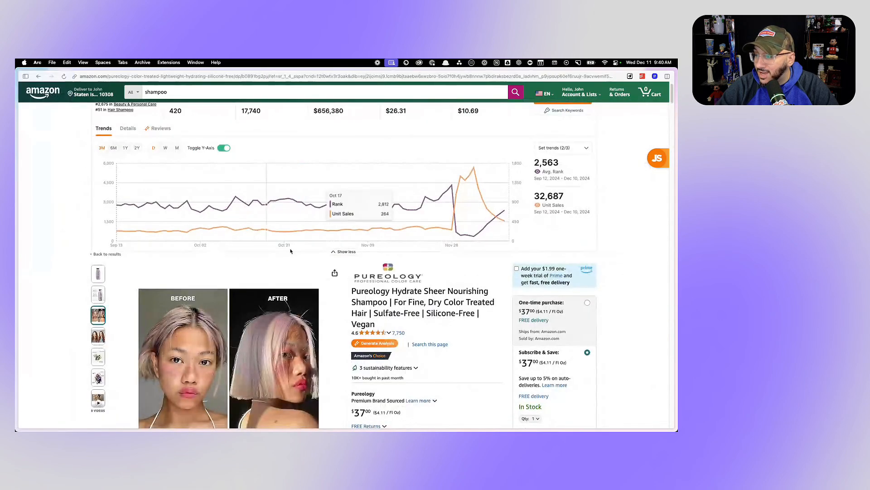
scroll(202, 273, down, 1)
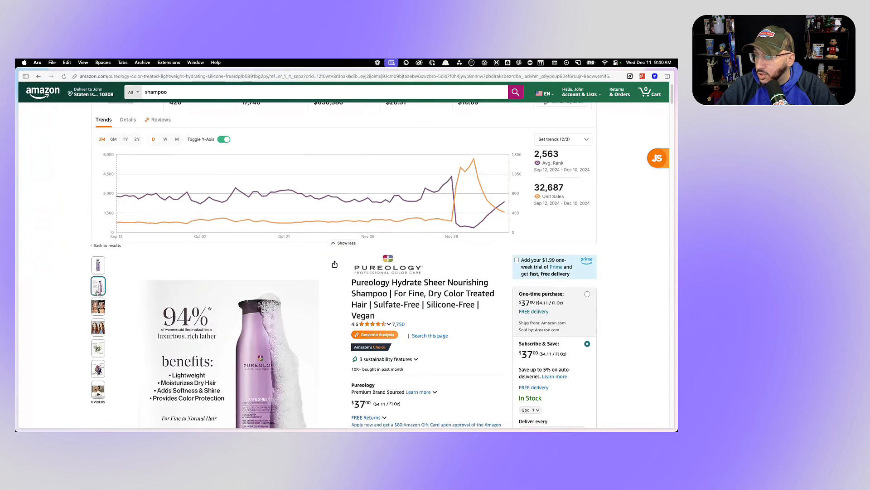
scroll(97, 327, down, 3)
mouse_move(247, 315)
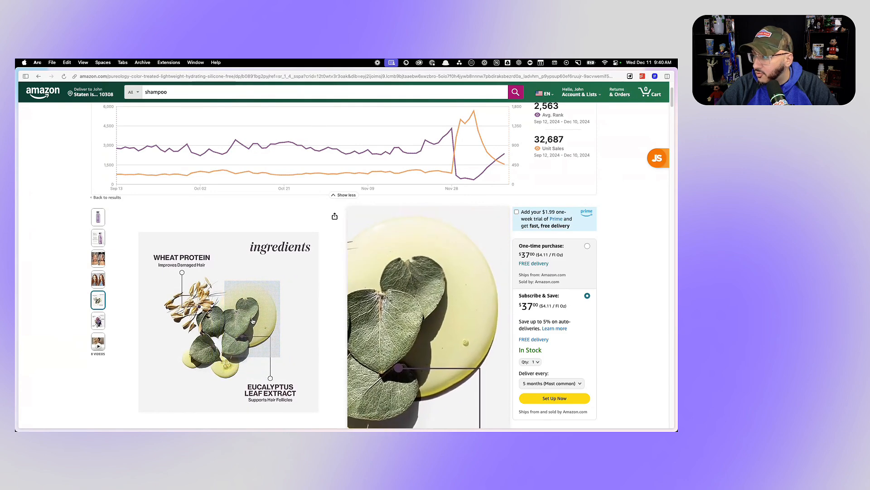
mouse_move(100, 223)
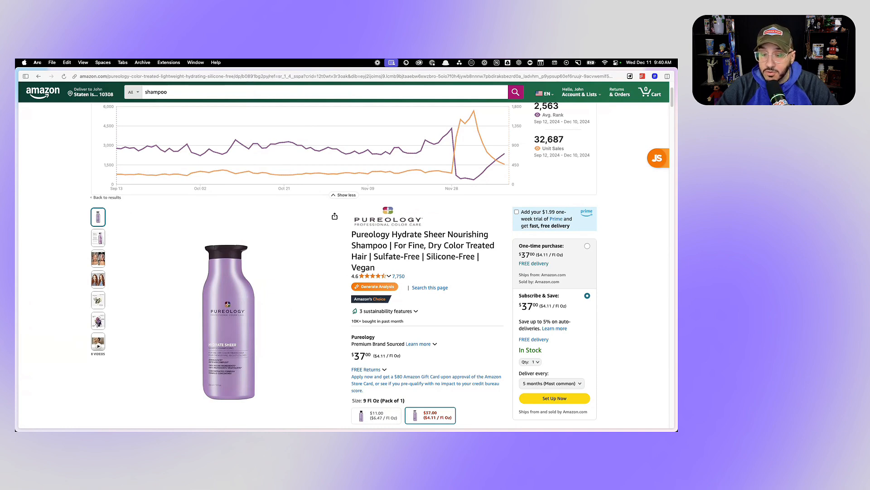
- Switch to the Canva design and search the elements for "cream smear"
key(super+Tab)
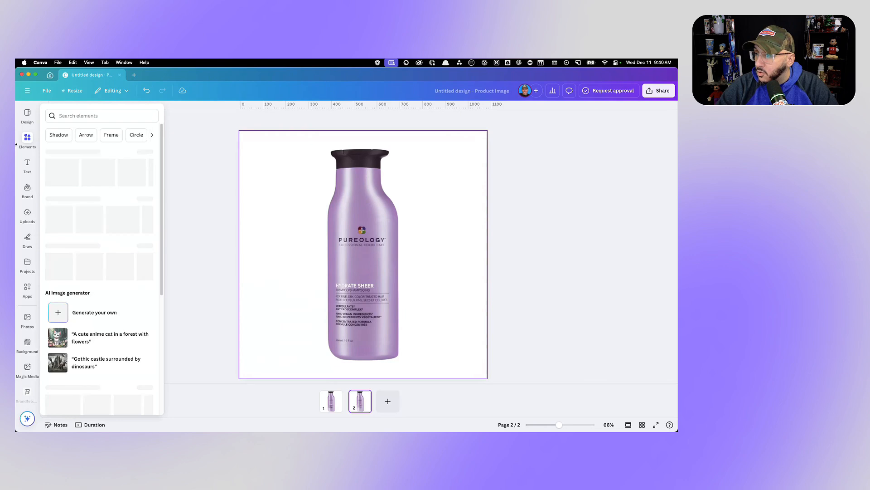
click(22, 141)
click(119, 114)
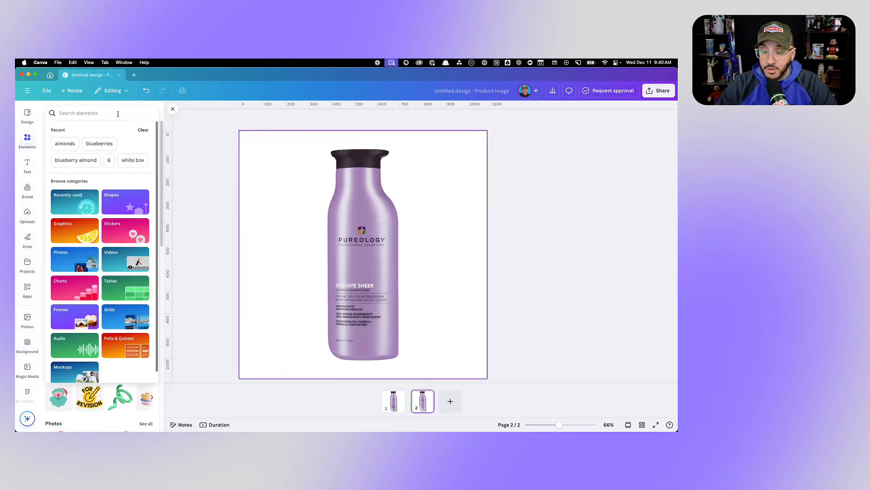
text(cream smear)
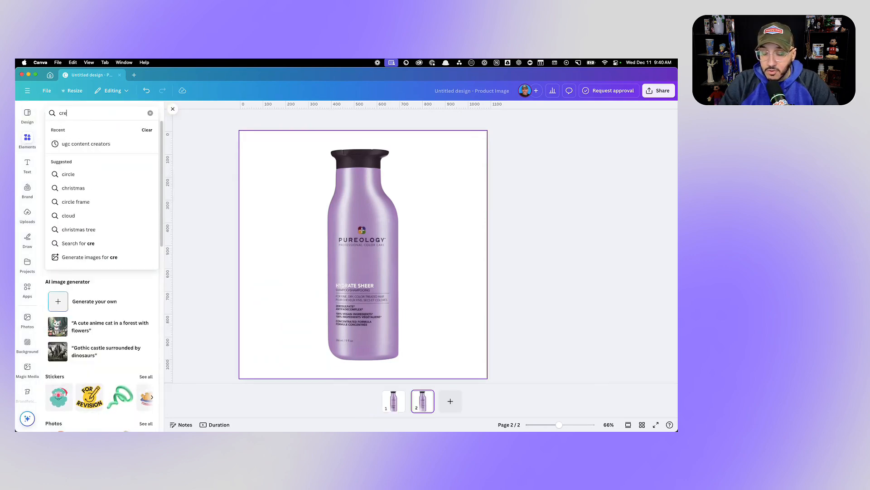
key(Return)
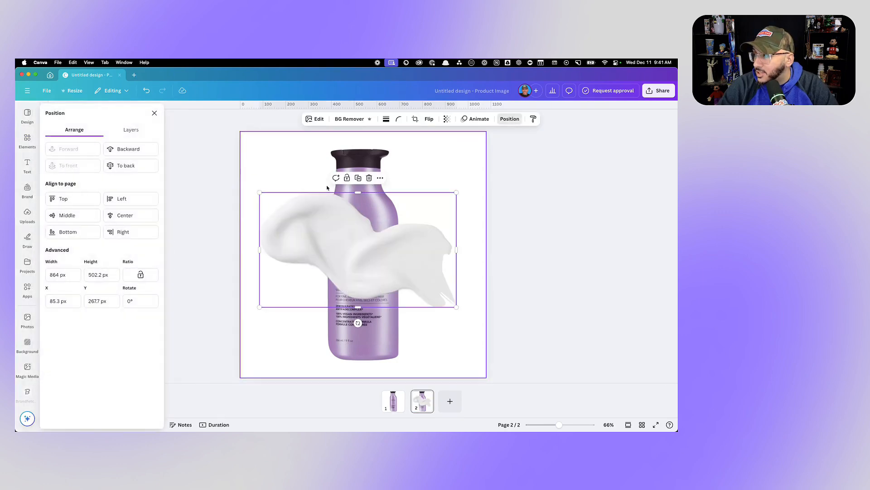
- Send the white smear behind the bottle and narrow the bottle image from both sides to about 407 px wide
click(126, 150)
click(205, 232)
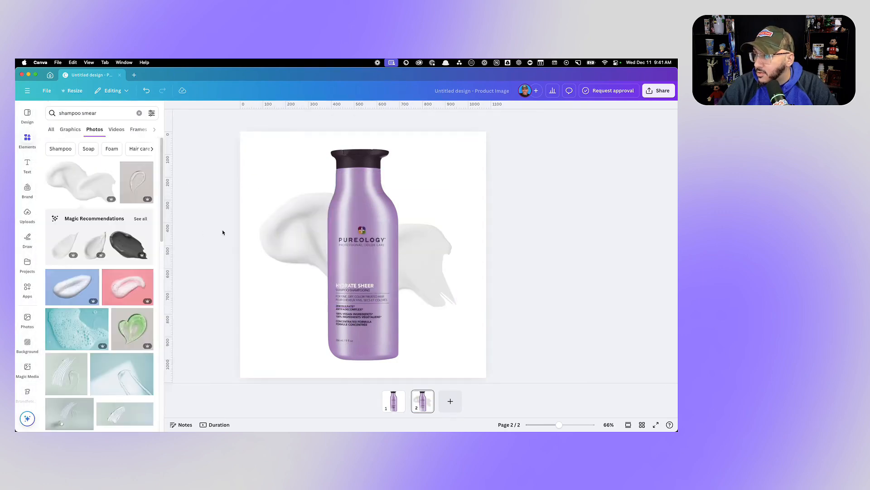
click(285, 232)
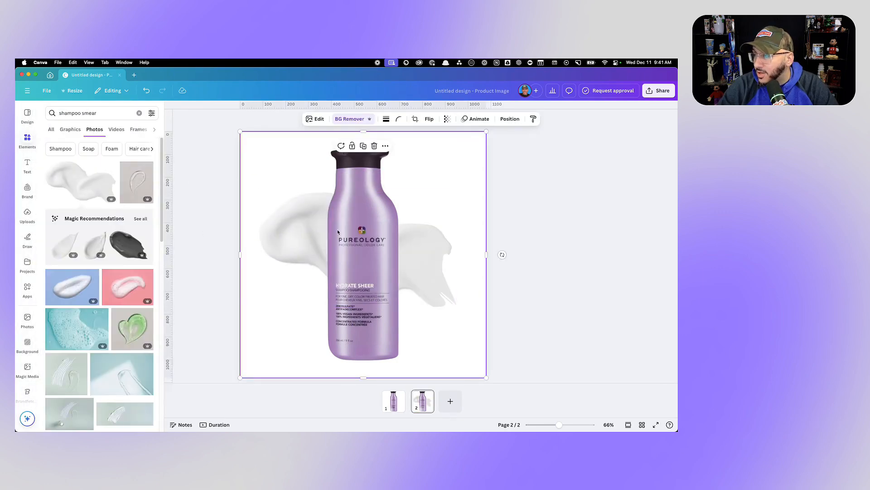
drag(240, 255, 324, 254)
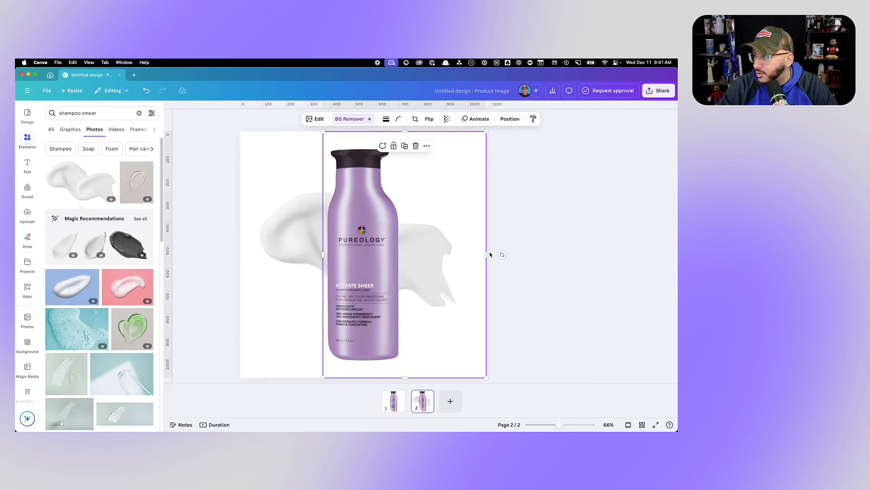
mouse_move(486, 255)
mouse_down()
mouse_move(400, 254)
mouse_move(413, 255)
mouse_up()
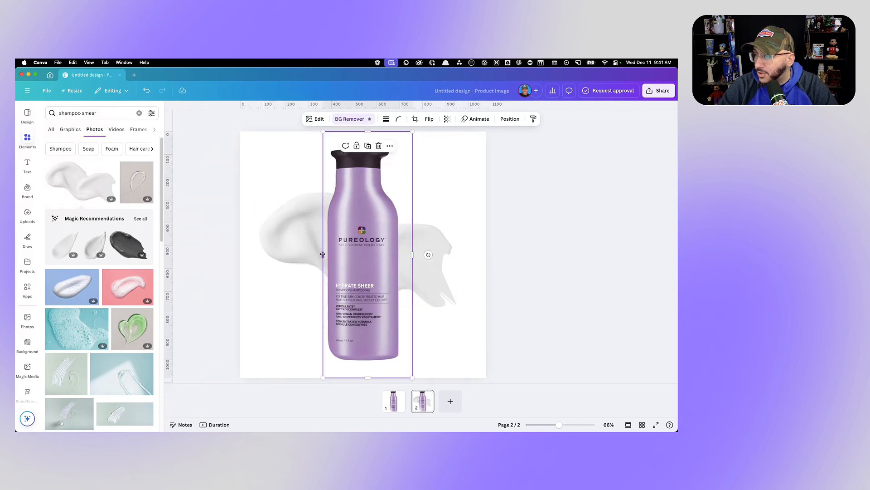
mouse_move(323, 255)
mouse_down()
mouse_move(247, 254)
mouse_move(319, 253)
mouse_up()
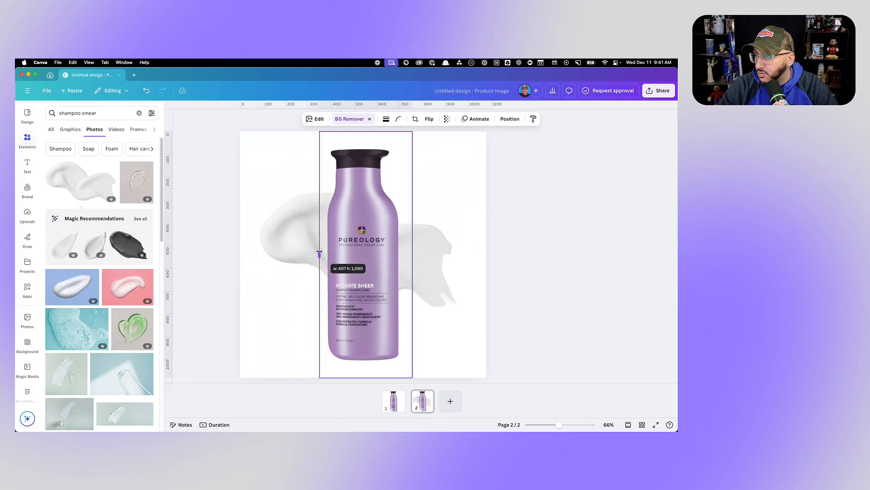
- Try a warmer colour temperature on the white smear behind the bottle, and undo the colour change
click(281, 247)
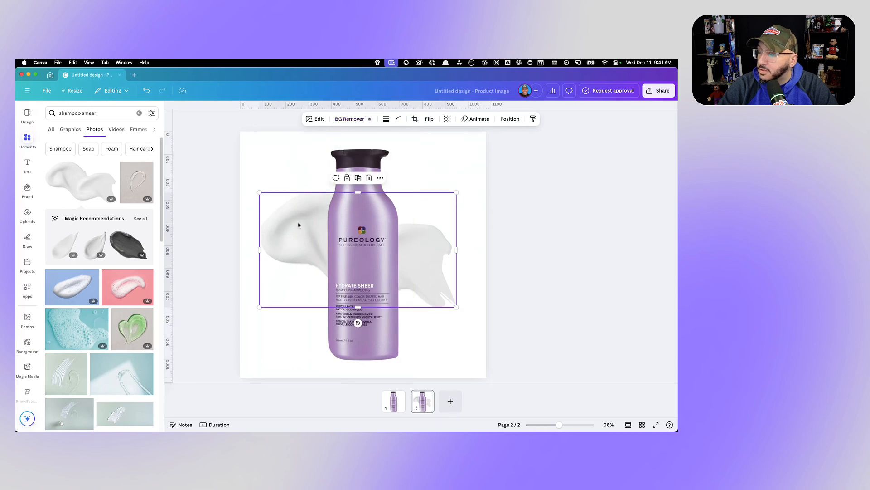
click(316, 120)
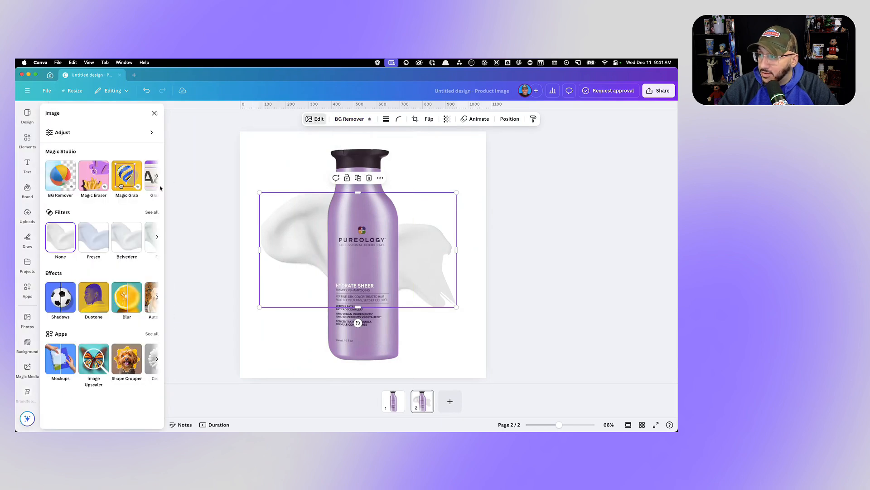
click(77, 132)
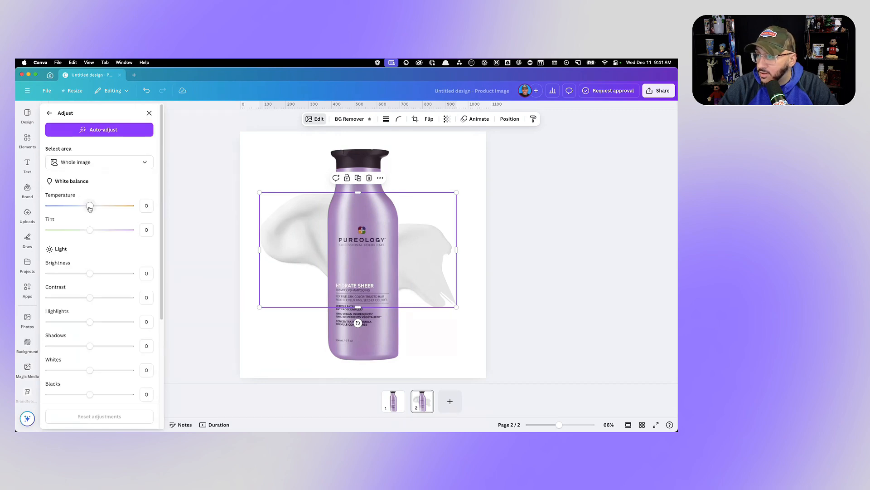
drag(90, 208, 95, 208)
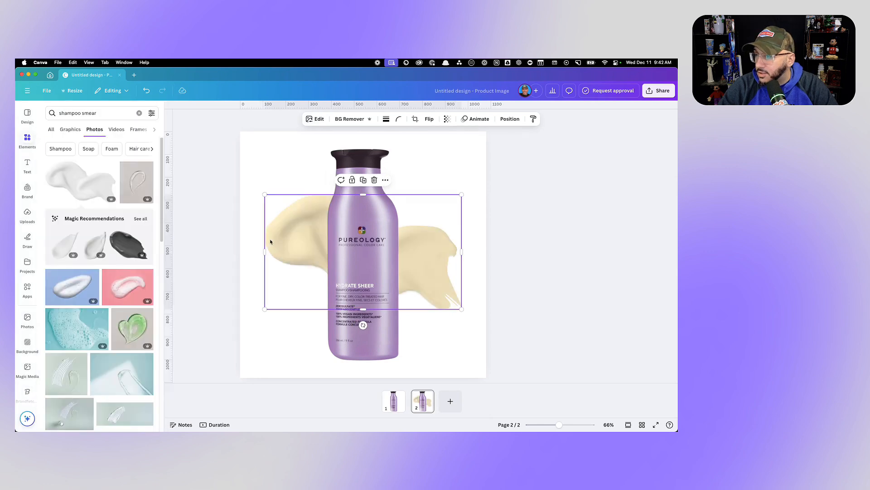
click(148, 93)
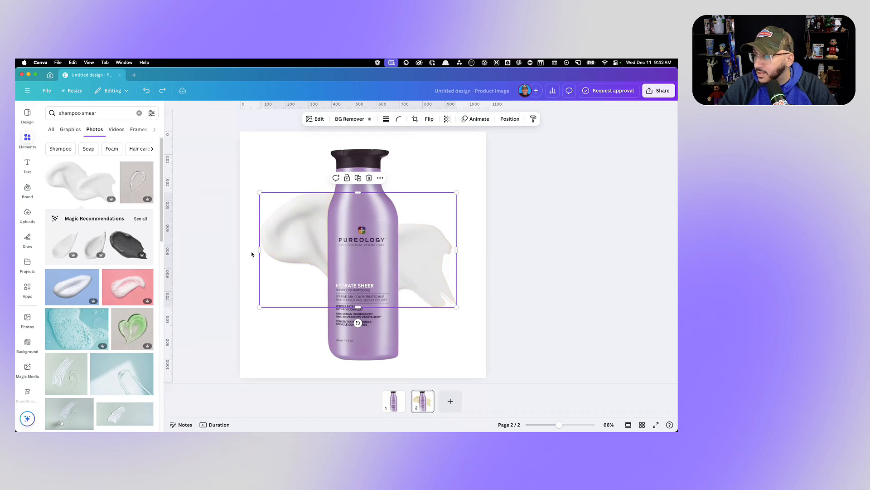
- Reposition the white smear slightly lower behind the bottle
click(272, 253)
mouse_move(253, 255)
mouse_down()
mouse_move(299, 254)
mouse_move(281, 241)
mouse_up()
click(278, 239)
click(534, 241)
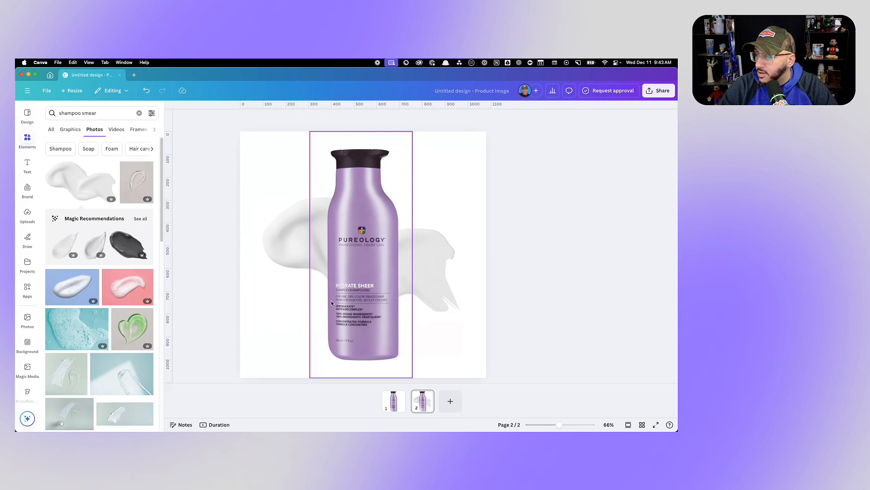
- Search the photo elements for "lavender"
triple_click(97, 113)
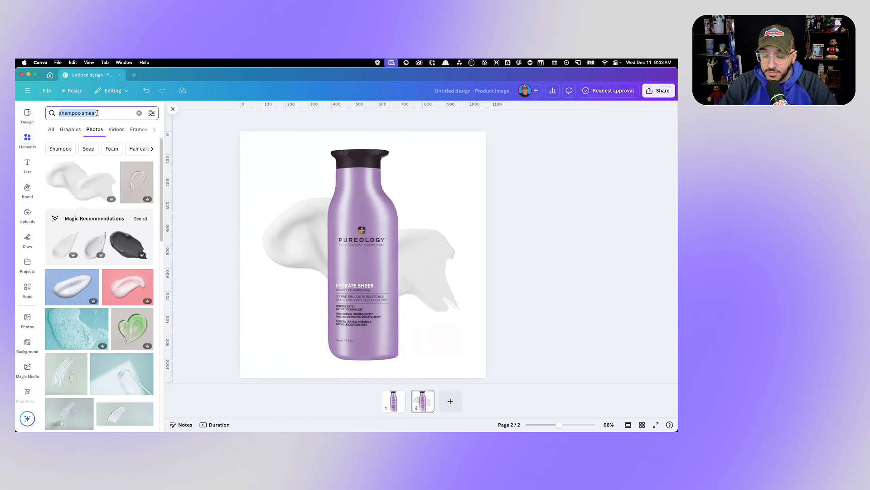
text(lavender)
key(Return)
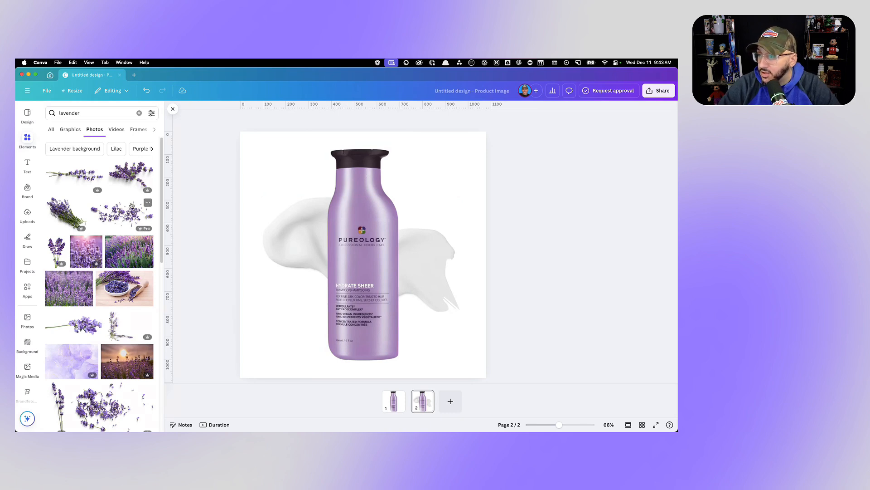
- Add the horizontal lavender sprig photo and position it across the bottle's neck
scroll(131, 206, down, 1)
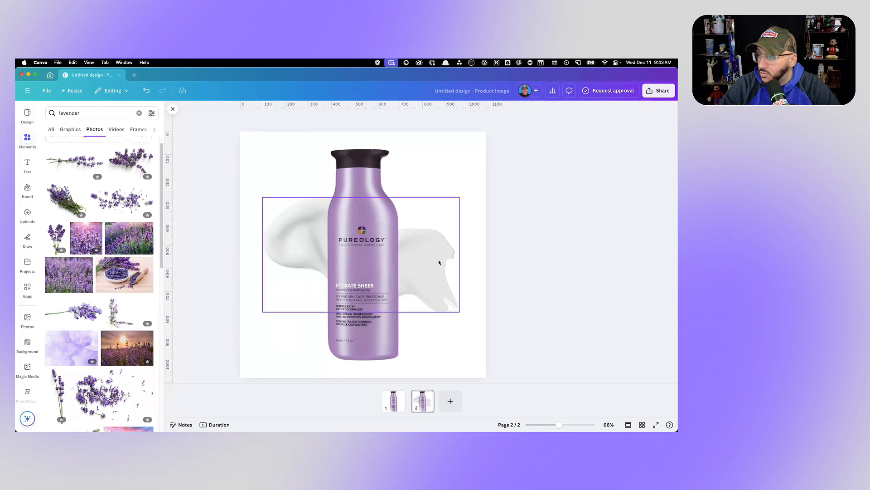
click(98, 161)
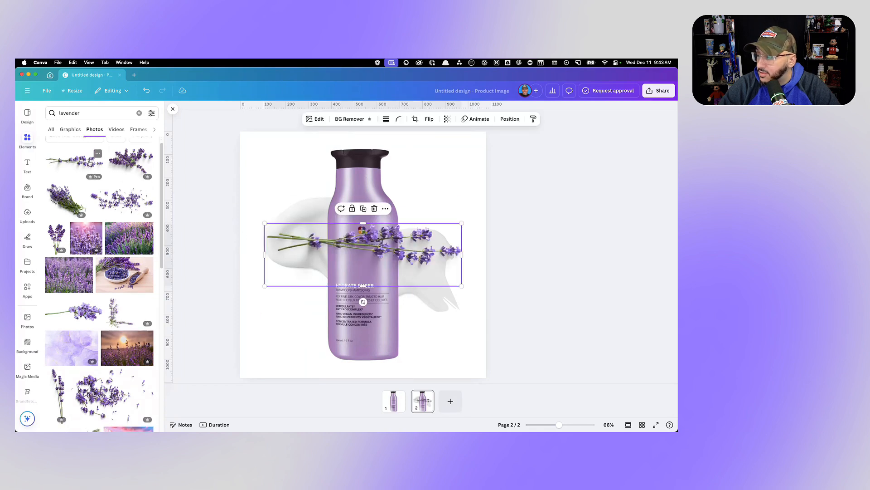
drag(356, 242, 385, 187)
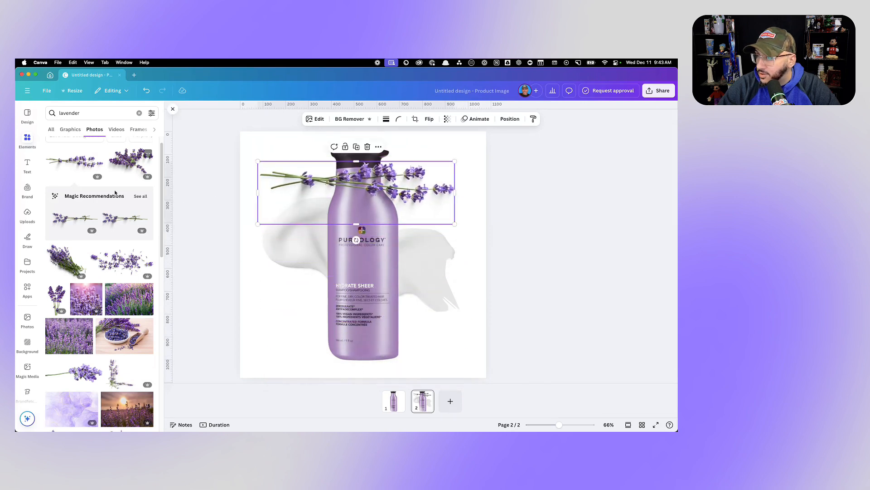
- Add the scattered lavender flowers photo around the bottle's base, send it behind the bottle and raise it slightly
drag(132, 258, 348, 358)
click(510, 118)
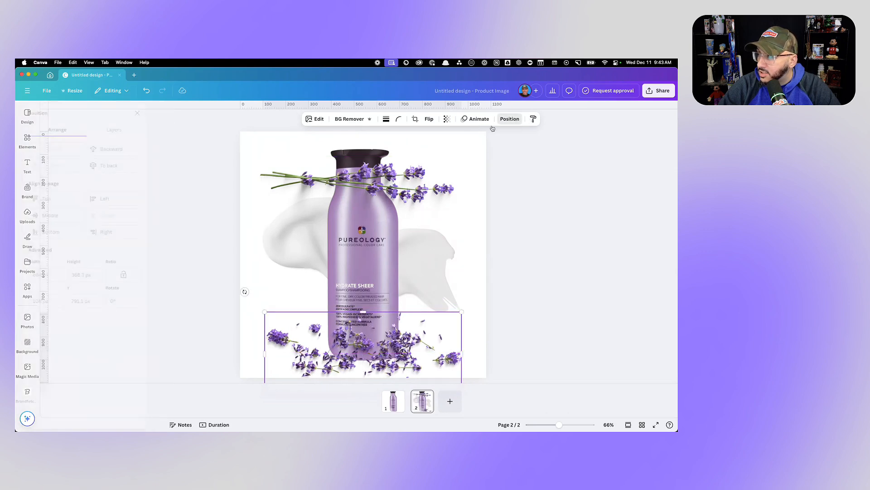
click(128, 152)
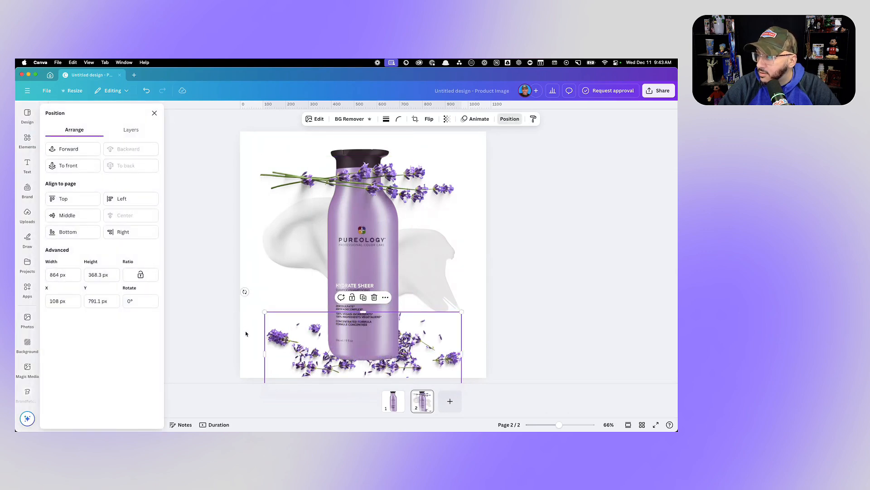
click(290, 349)
drag(290, 348, 288, 333)
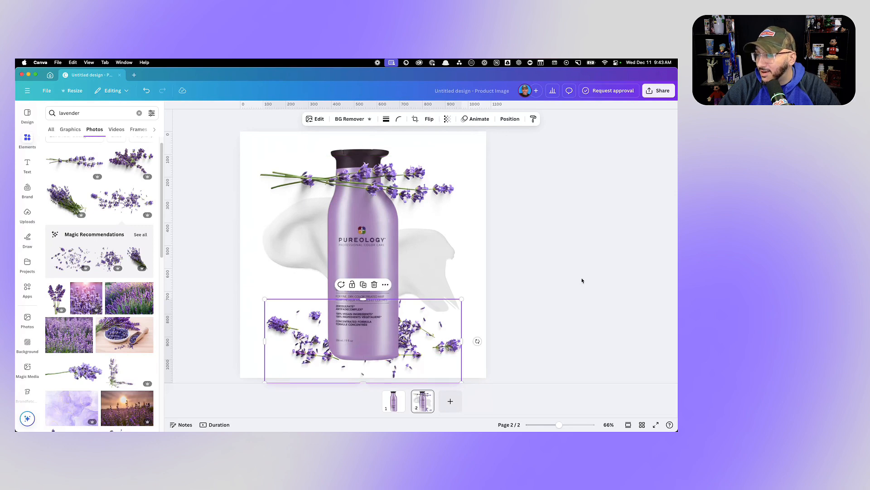
- Delete the scattered lavender flowers around the bottle's base
click(582, 279)
click(447, 337)
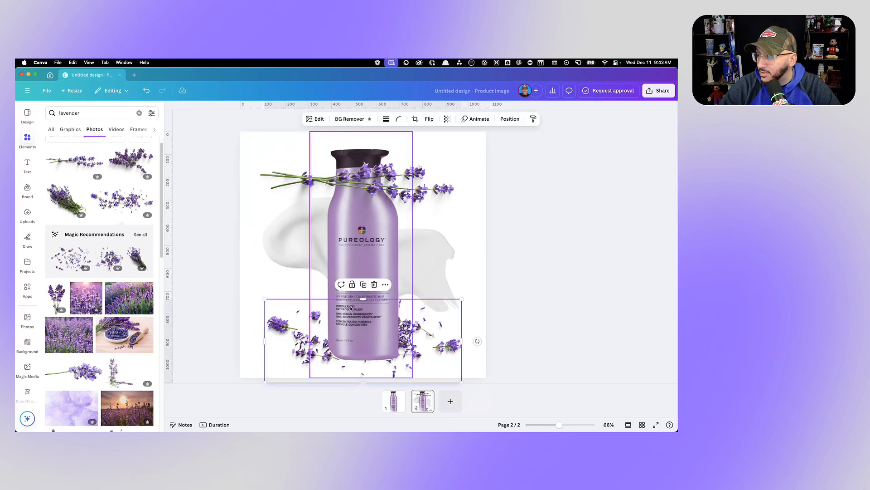
click(379, 283)
- Move the lavender sprig to the bottle's base, shrink it to about 606.5 px wide and place it behind the bottle
drag(379, 190, 399, 353)
drag(279, 354, 337, 355)
click(510, 119)
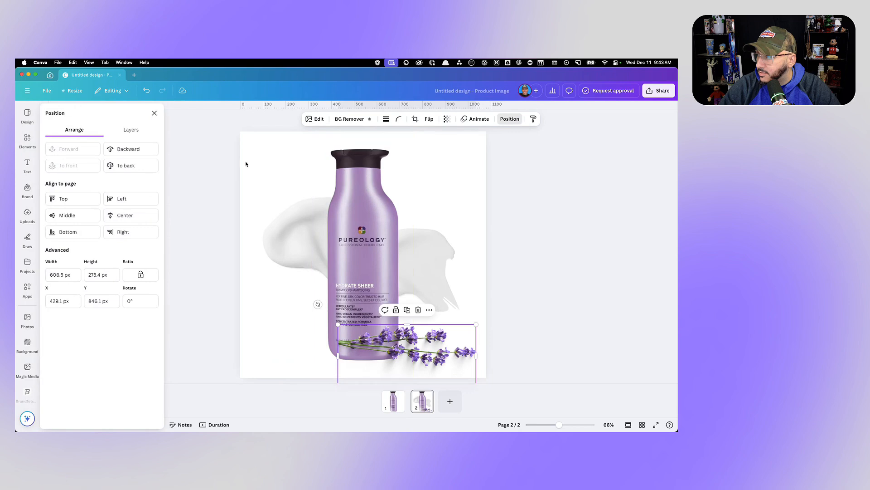
click(146, 149)
mouse_move(442, 354)
mouse_down()
mouse_move(432, 348)
mouse_move(447, 343)
mouse_up()
click(573, 302)
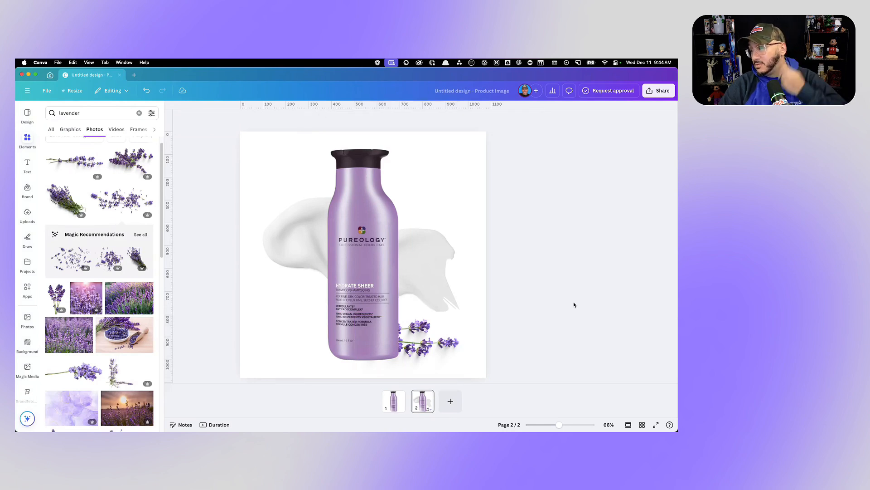
- Replace the lavender sprig with the full lavender bunch photo, placed over the bottle's base
click(436, 348)
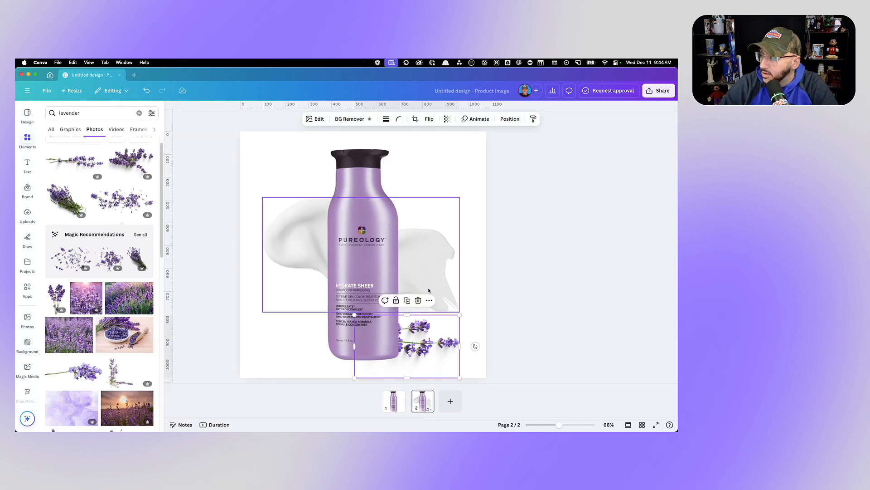
click(425, 301)
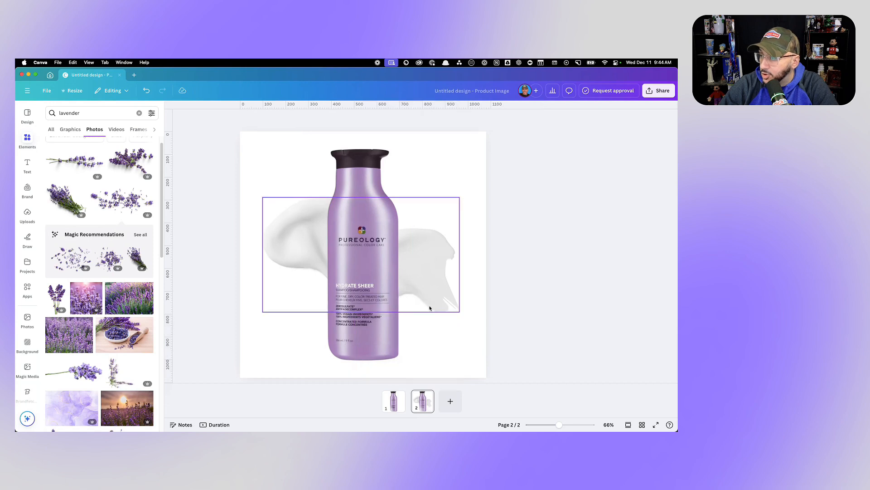
click(131, 163)
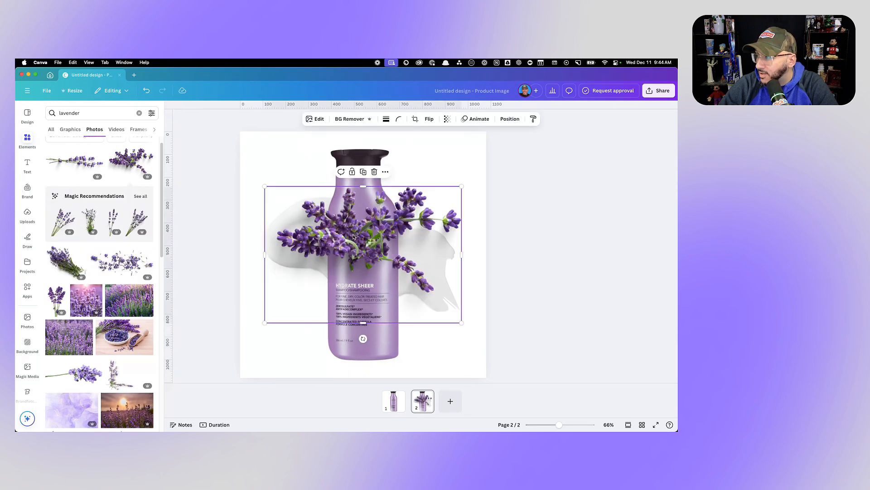
drag(354, 236, 363, 311)
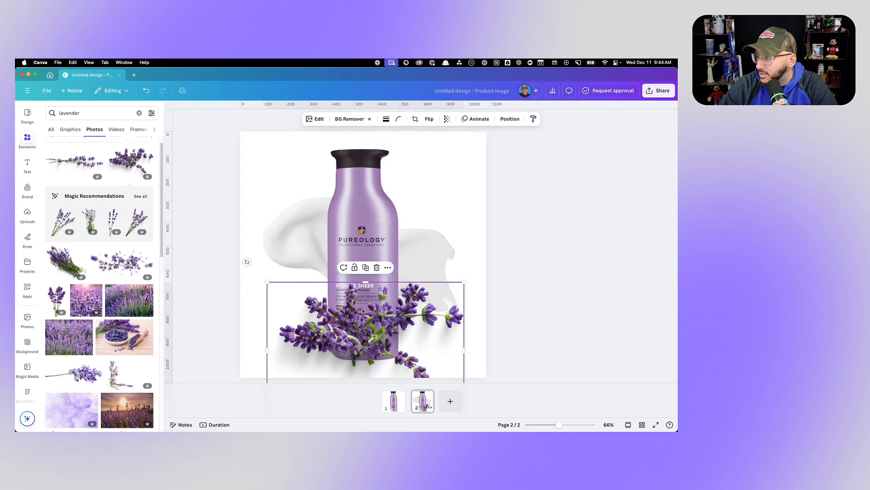
- Delete the lavender bunch and browse further through the lavender photos for another option
click(377, 267)
scroll(84, 250, down, 3)
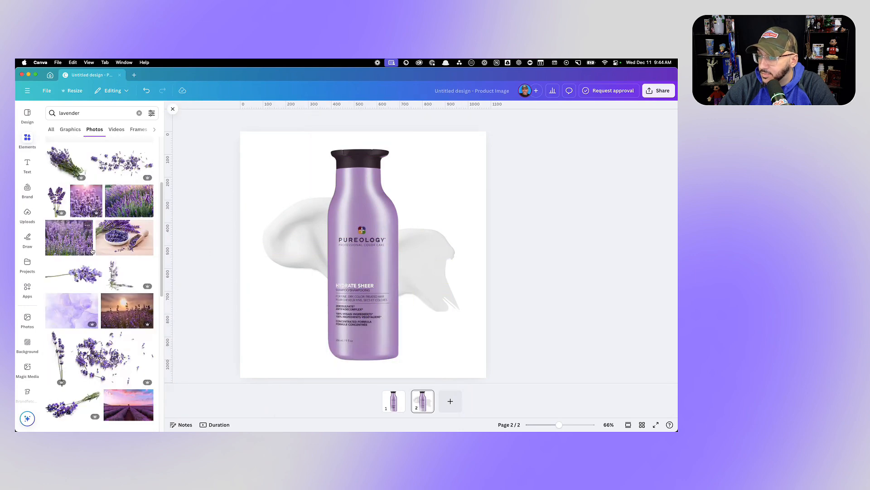
- Add the bundled lavender photo at the bottle's base and shrink it to about 484.6 px wide
scroll(92, 251, down, 2)
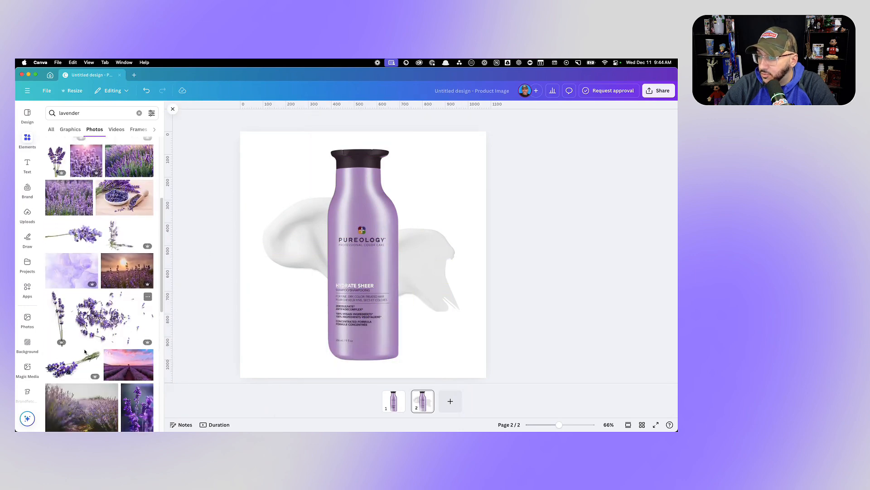
click(89, 361)
drag(424, 253, 392, 321)
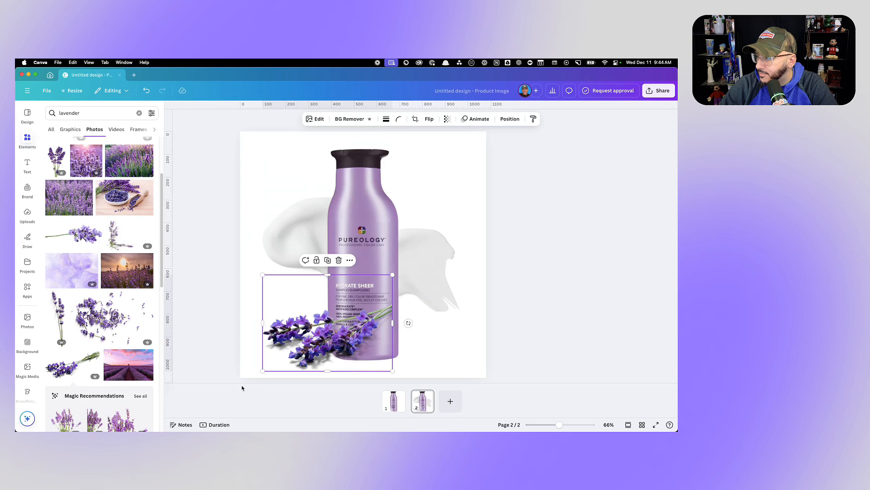
drag(262, 370, 282, 356)
drag(314, 331, 306, 342)
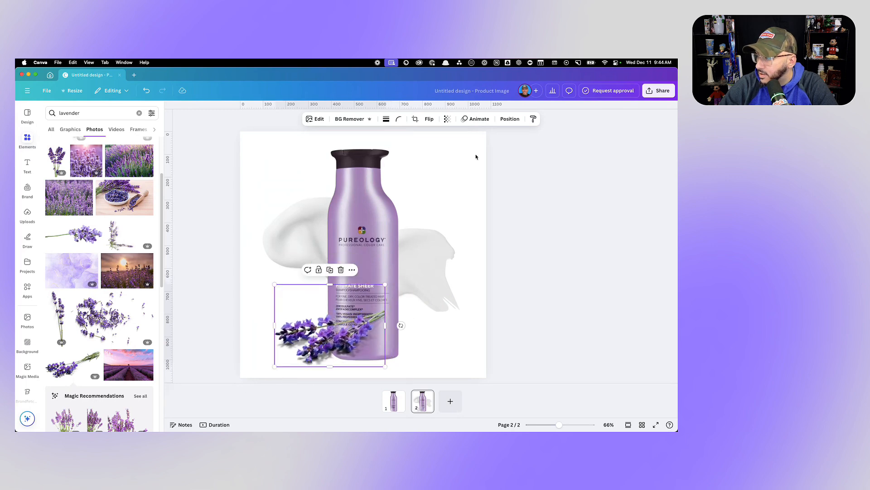
- Send the lavender bundle behind the bottle and nudge it slightly closer to the bottle's base
click(508, 119)
click(136, 150)
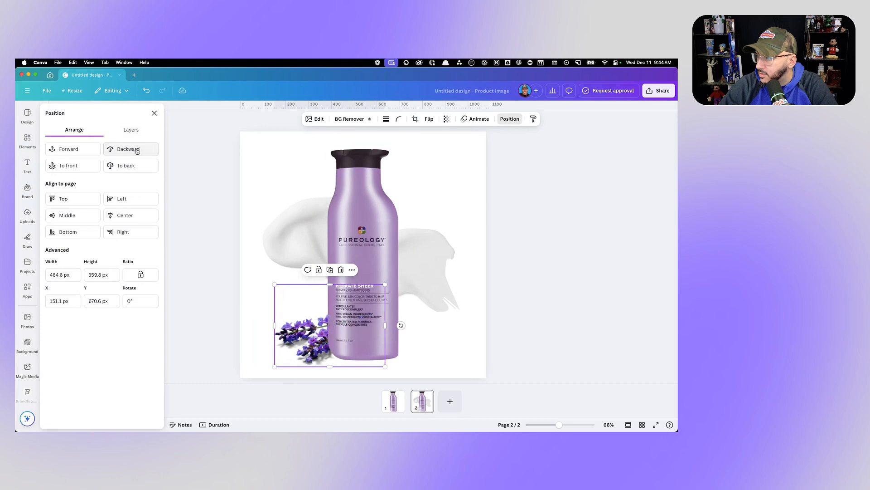
click(197, 229)
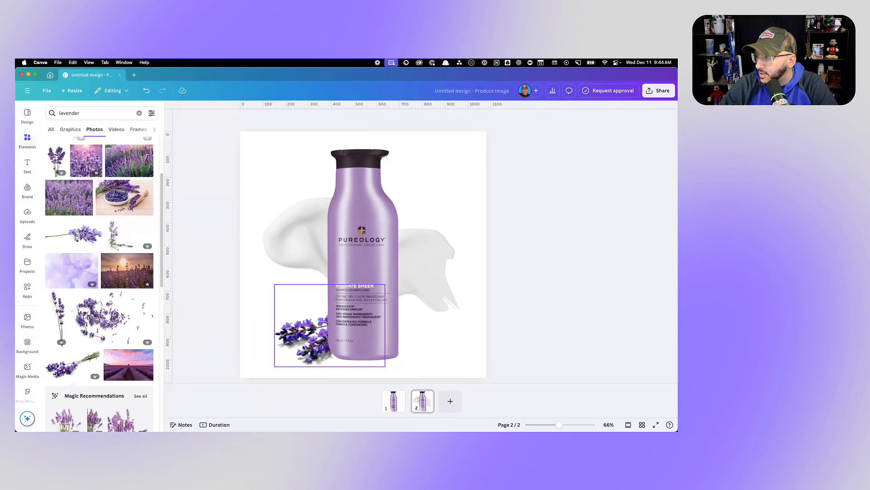
drag(303, 346, 307, 344)
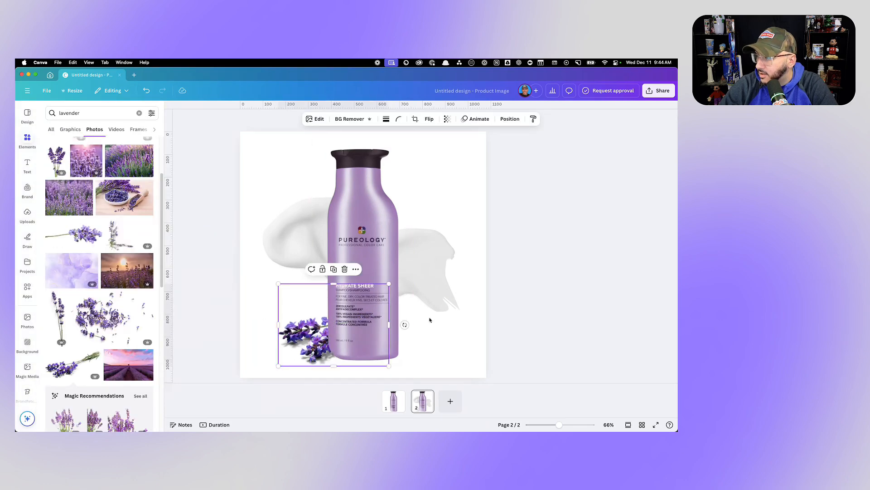
click(521, 297)
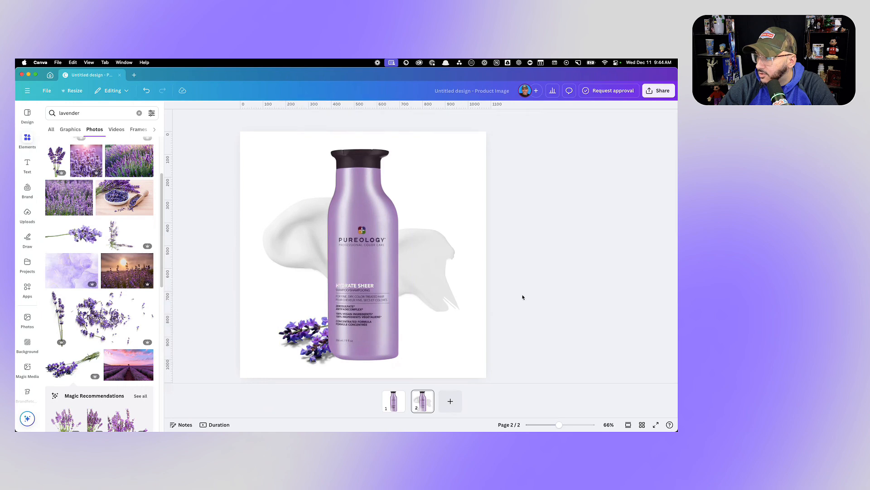
- Compare the original bottle image on page 1 with the smear-and-lavender version on page 2
click(394, 400)
right_click(423, 398)
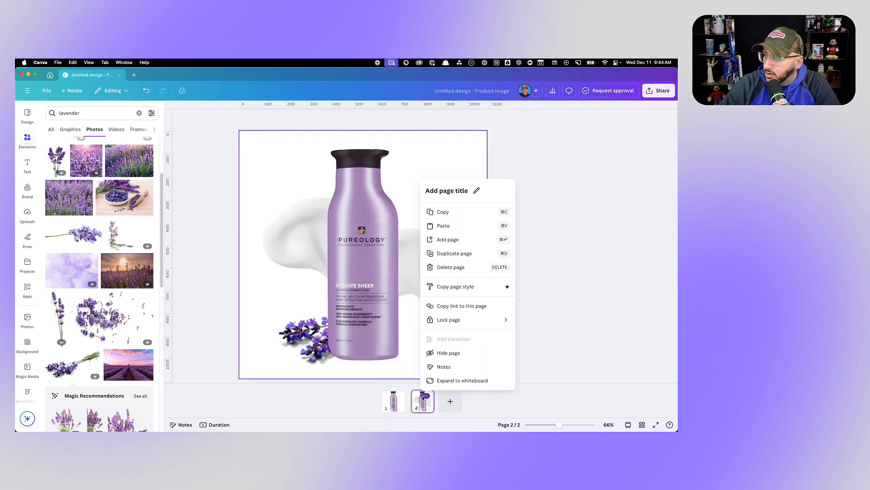
click(559, 267)
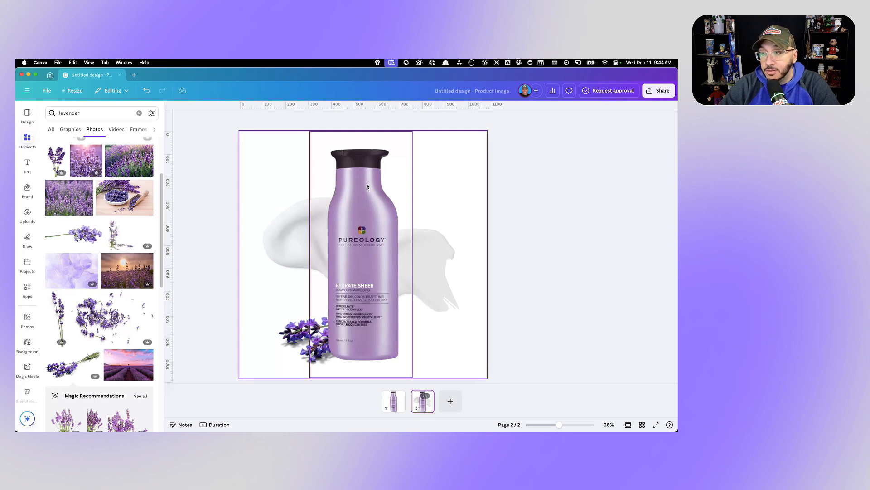
click(394, 405)
click(420, 404)
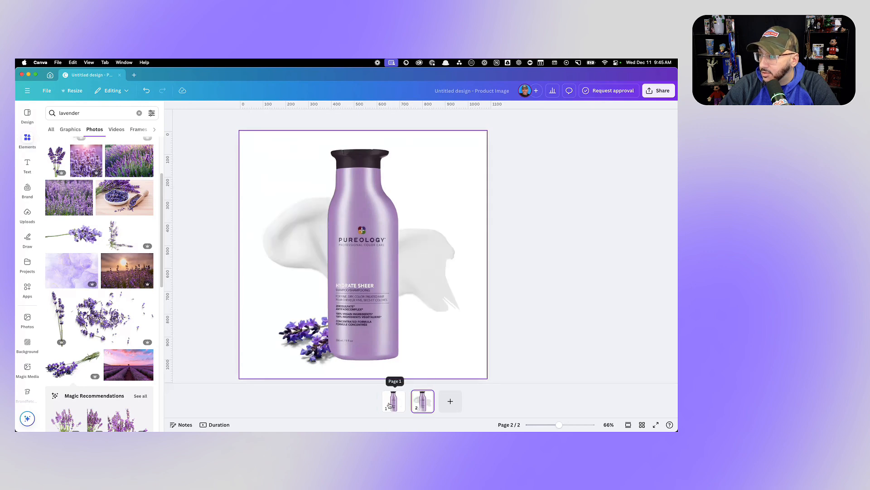
click(390, 405)
click(416, 398)
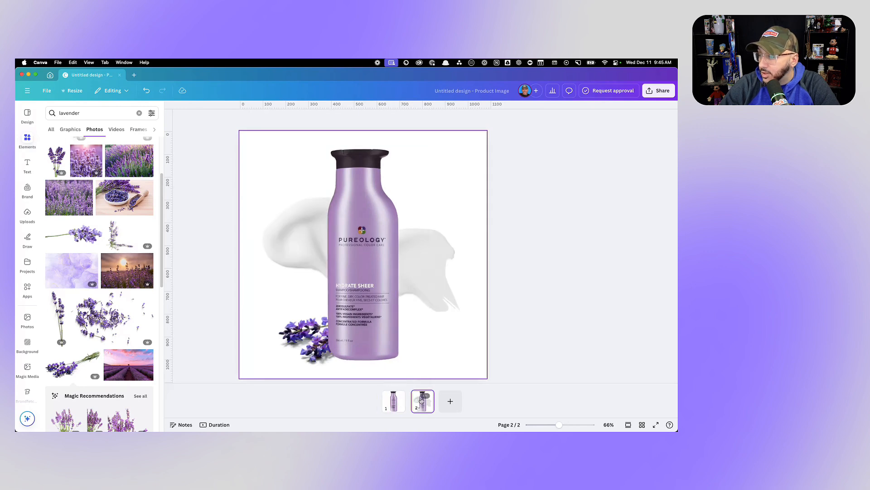
- Download the product image design
click(657, 94)
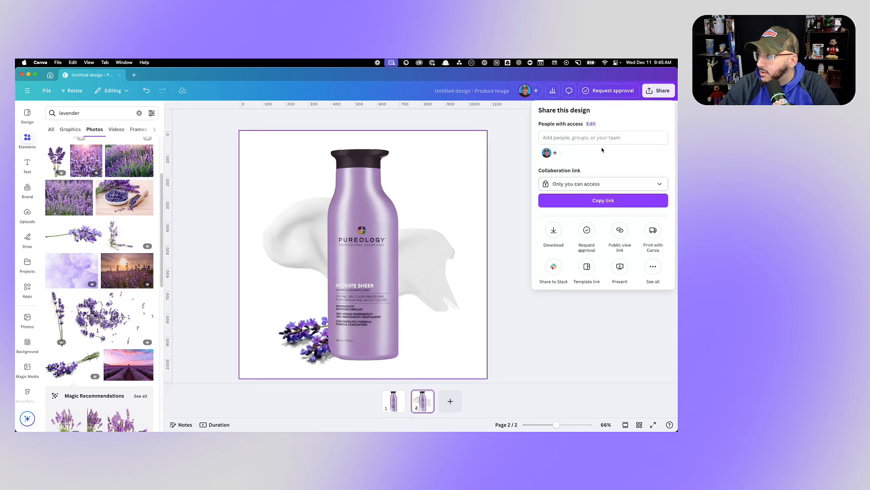
click(553, 231)
click(576, 271)
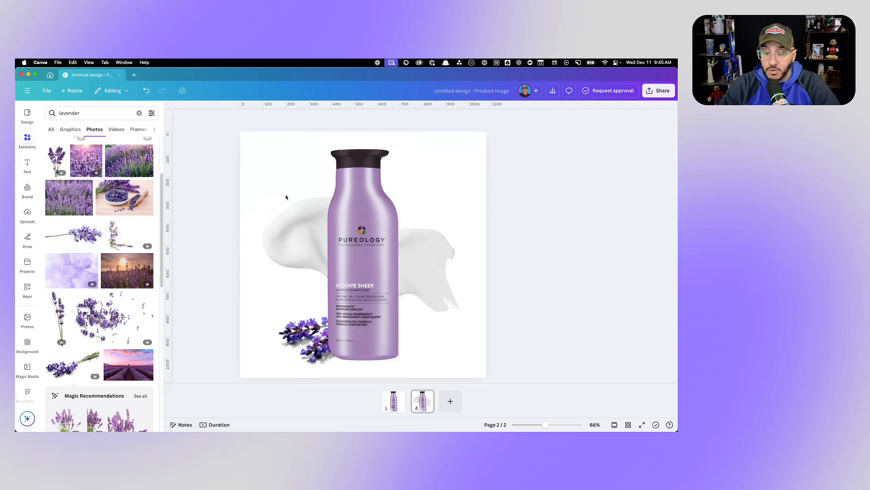
- Switch to the PickFu poll results in the browser and read the respondents' comments for Options A and B
key(super+Tab)
mouse_move(19, 118)
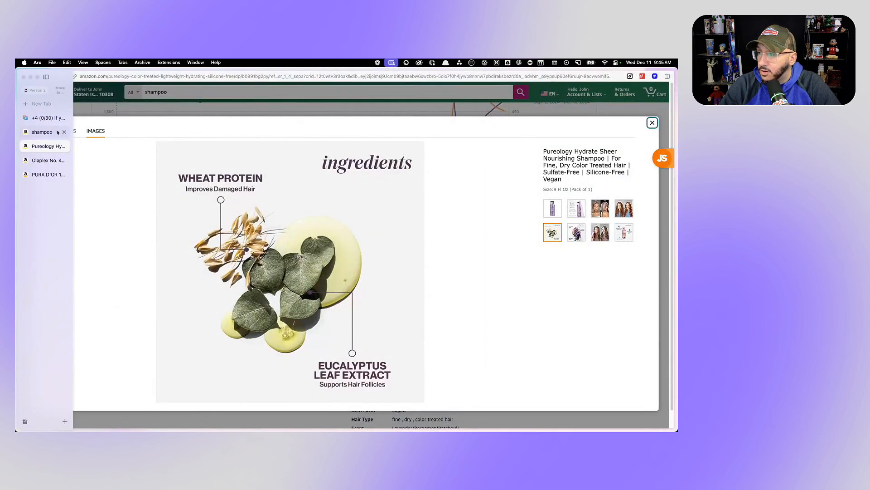
click(46, 118)
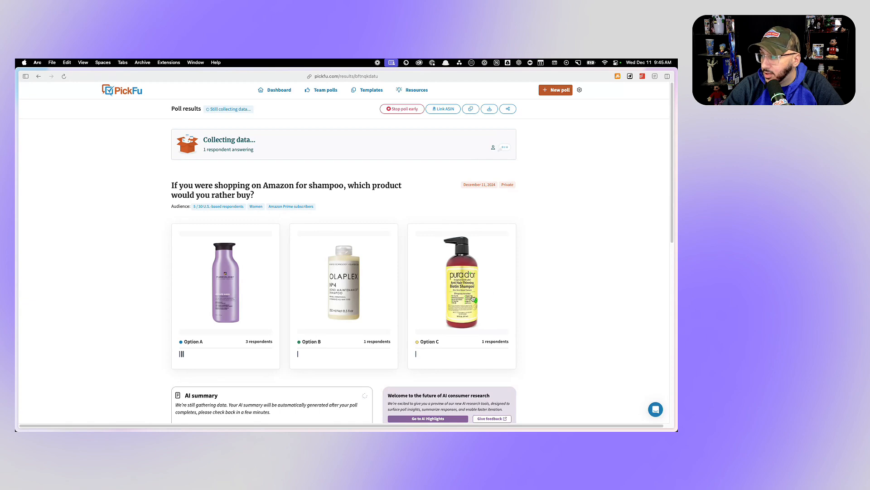
scroll(289, 317, down, 3)
scroll(288, 317, down, 2)
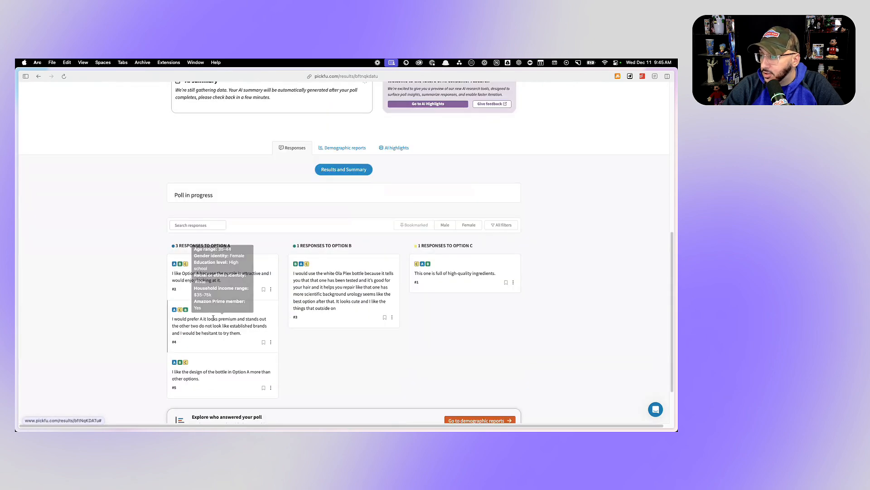
mouse_move(200, 279)
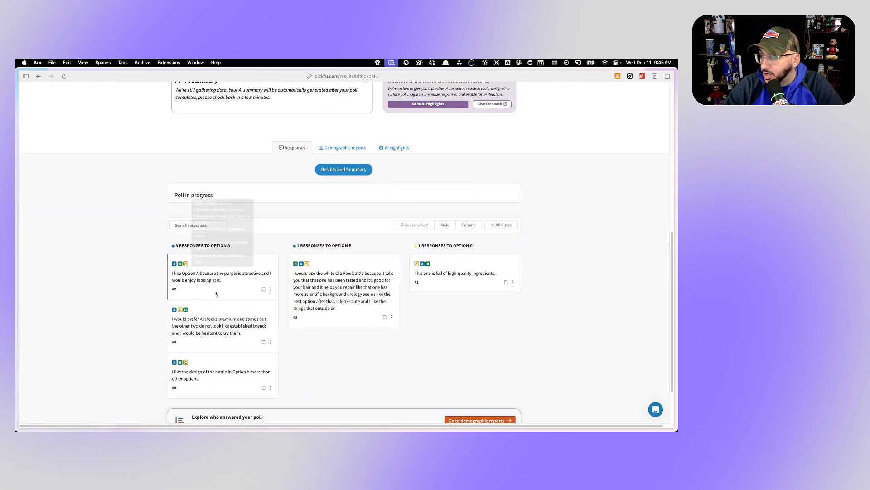
mouse_move(209, 331)
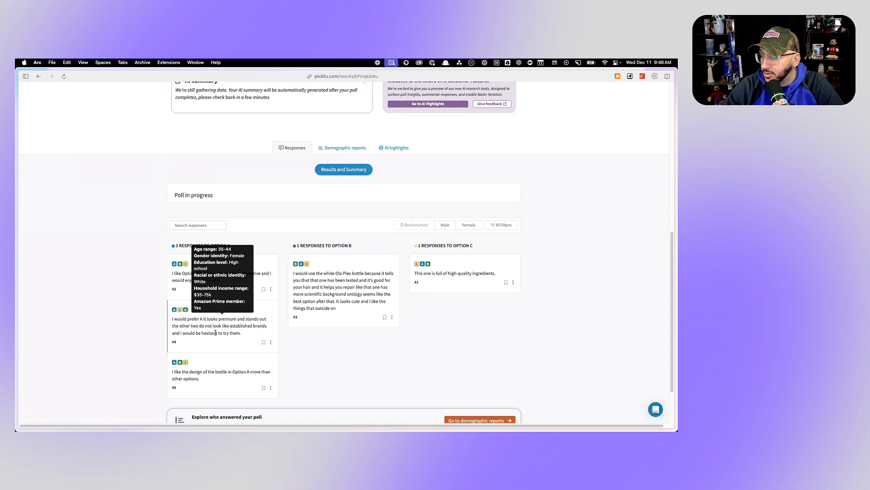
mouse_move(330, 288)
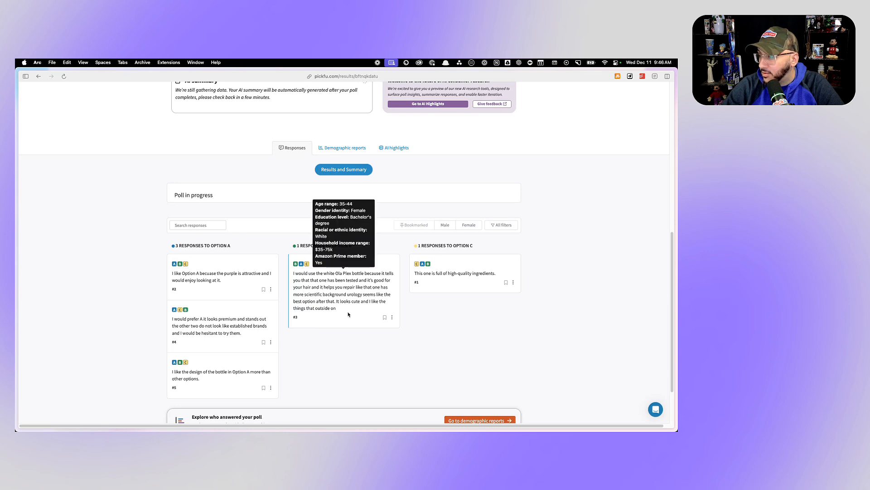
- Read the comments for Option C and check them against the three bottle images
scroll(388, 318, up, 5)
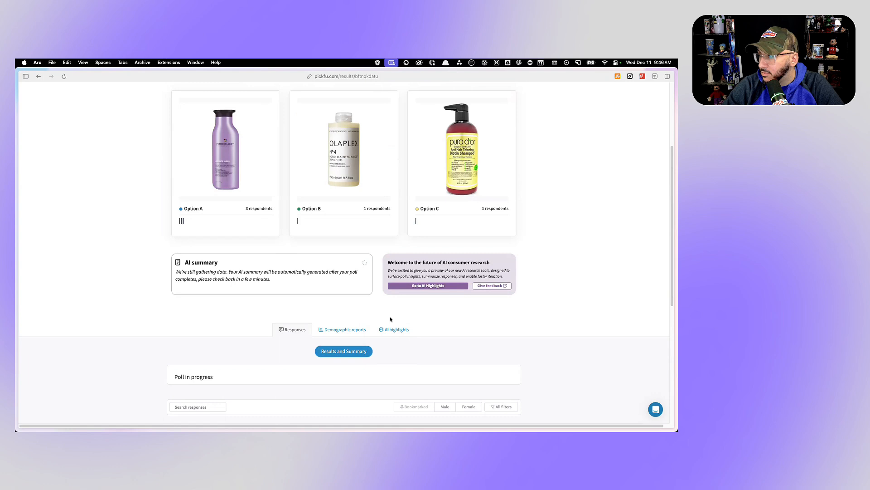
scroll(391, 320, down, 3)
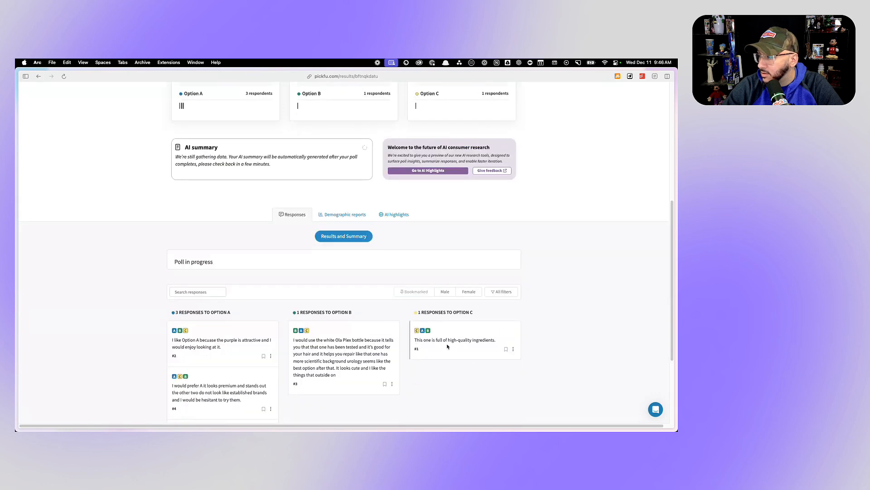
mouse_move(447, 341)
scroll(447, 341, up, 6)
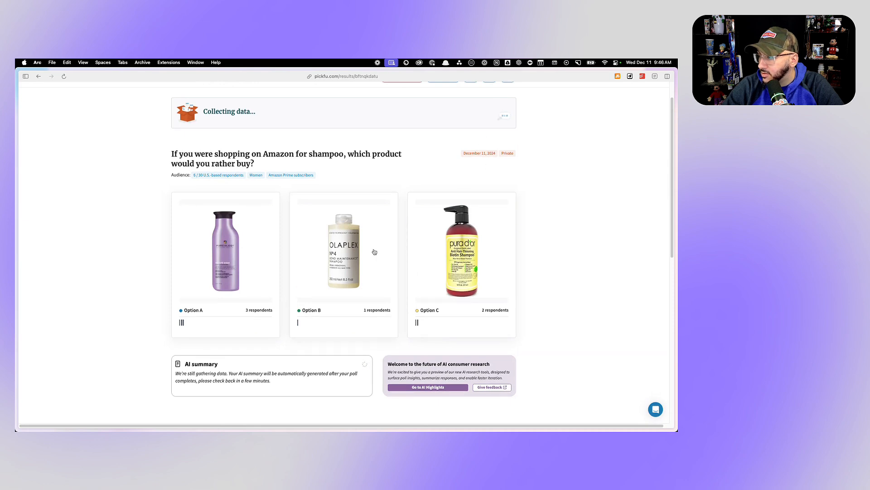
scroll(431, 342, down, 7)
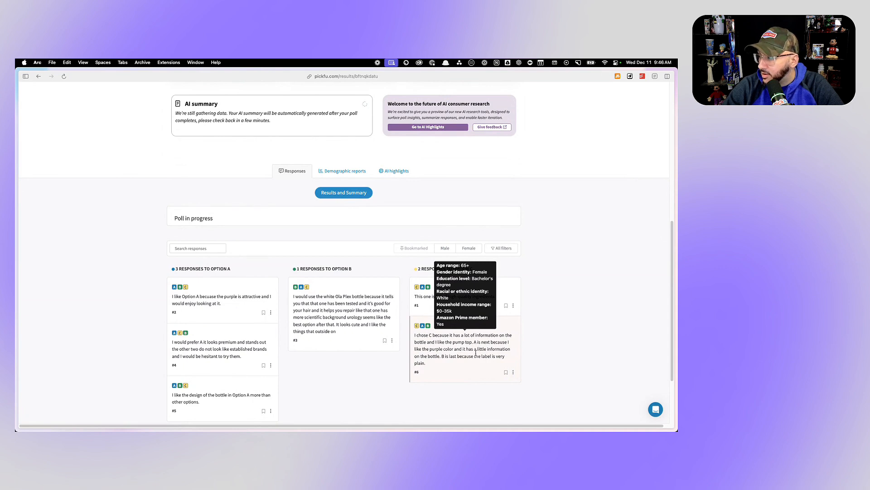
scroll(447, 364, up, 5)
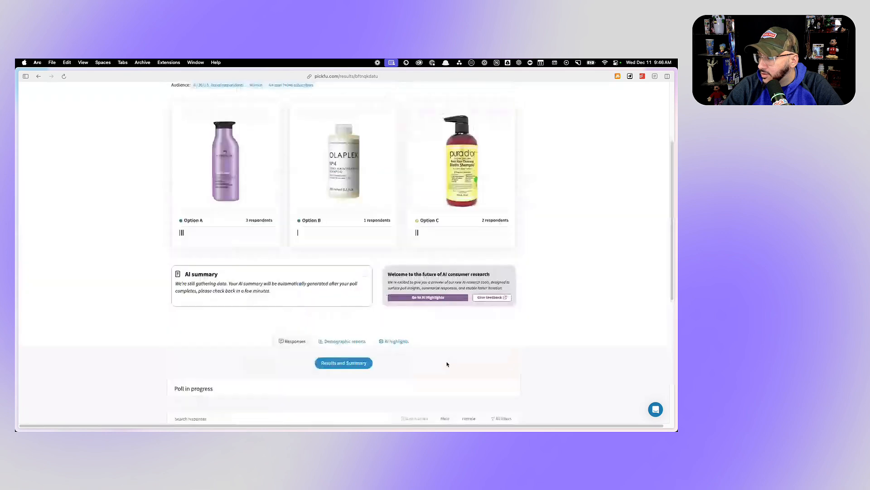
scroll(369, 266, up, 2)
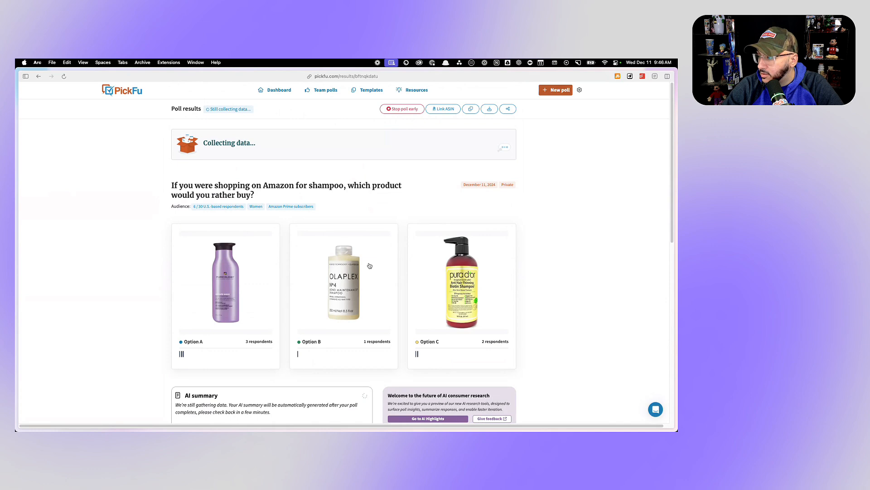
- Open a new PickFu poll in a separate browser tab and add a Compare (2-8 options) question
right_click(551, 90)
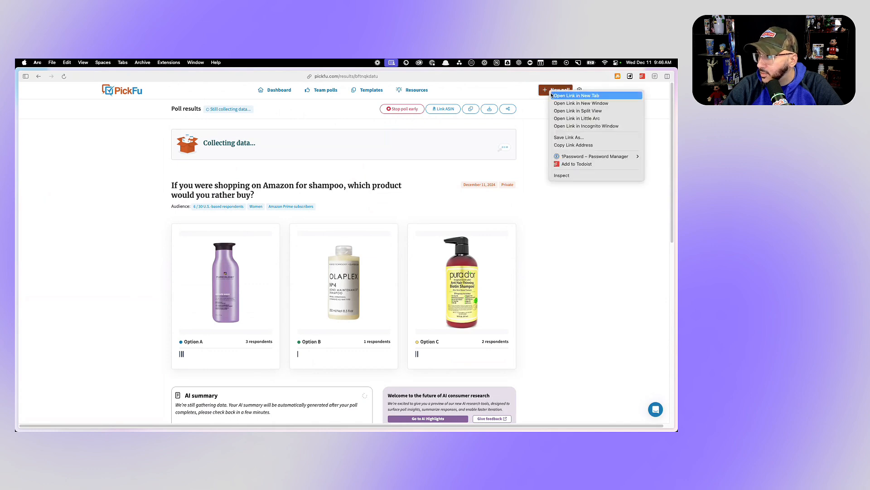
click(553, 96)
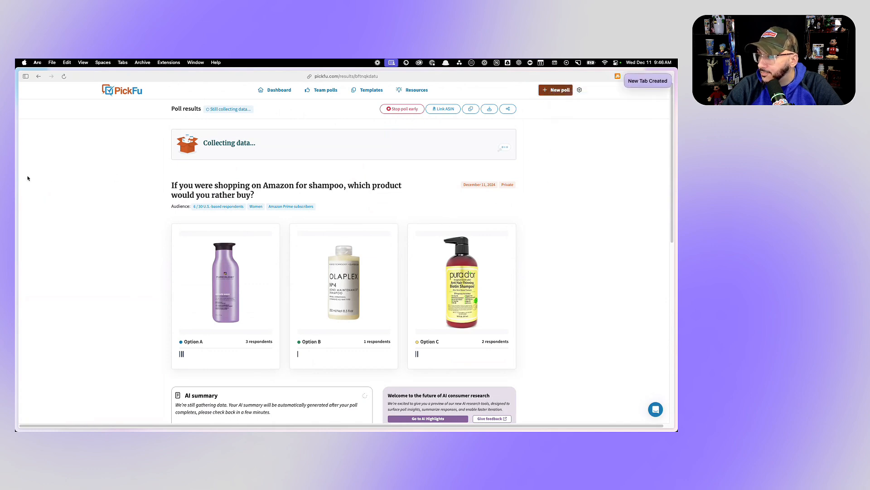
mouse_move(18, 177)
click(48, 135)
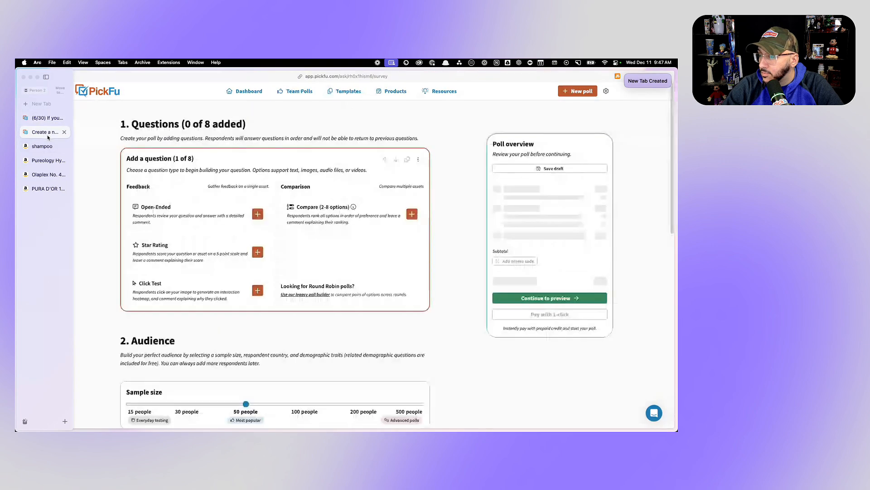
click(370, 211)
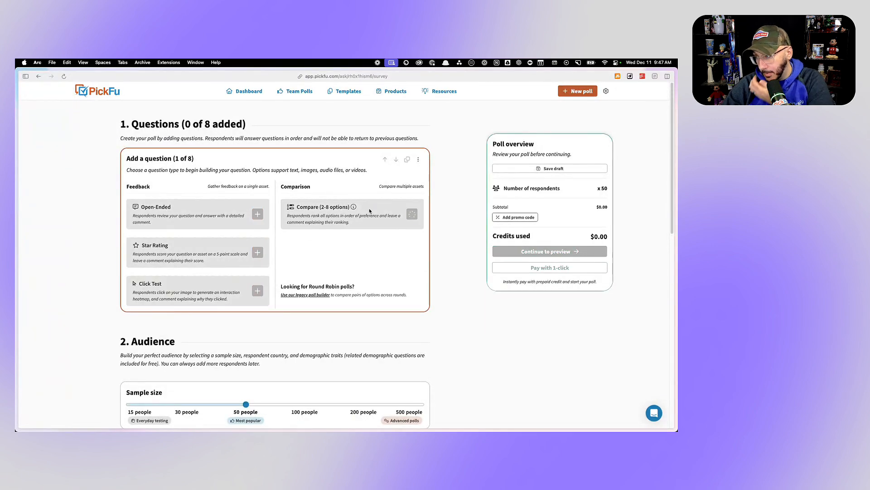
- Use the recommended question "If you were shopping on Amazon, which product would you rather buy?" and insert "for" after "Amazon"
click(226, 190)
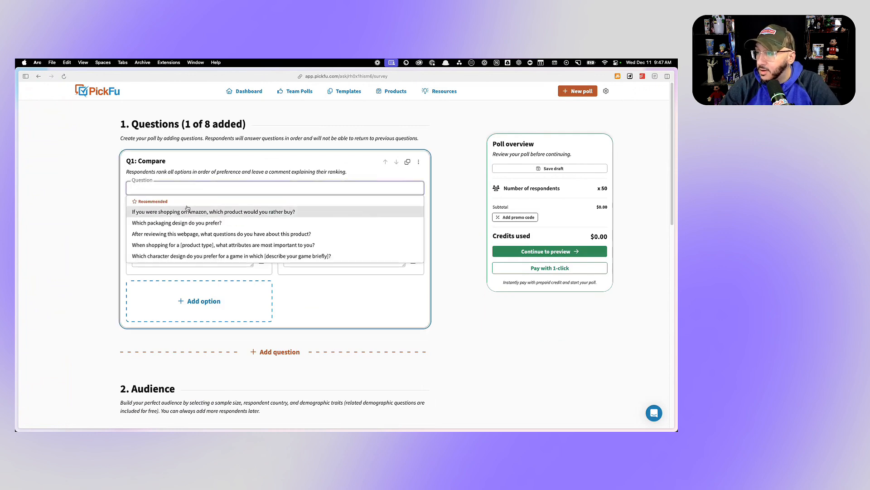
click(207, 199)
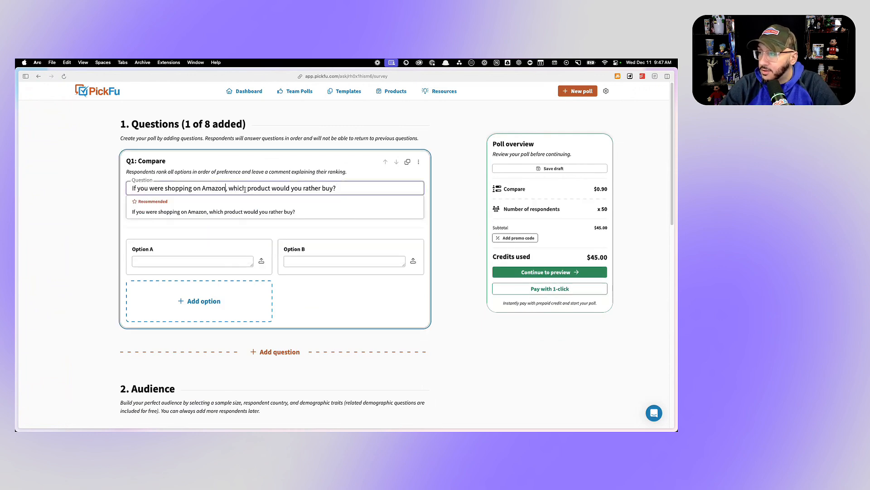
click(226, 188)
text(for )
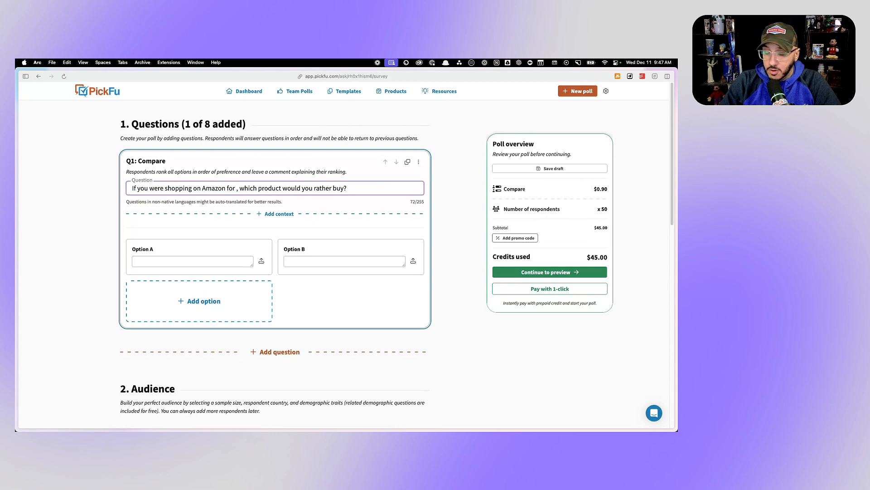
text(Pureology sh)
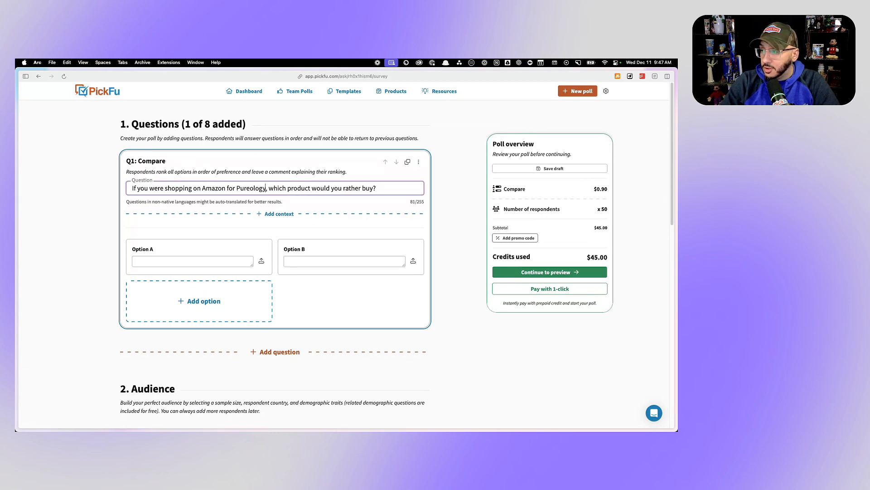
text(ampo)
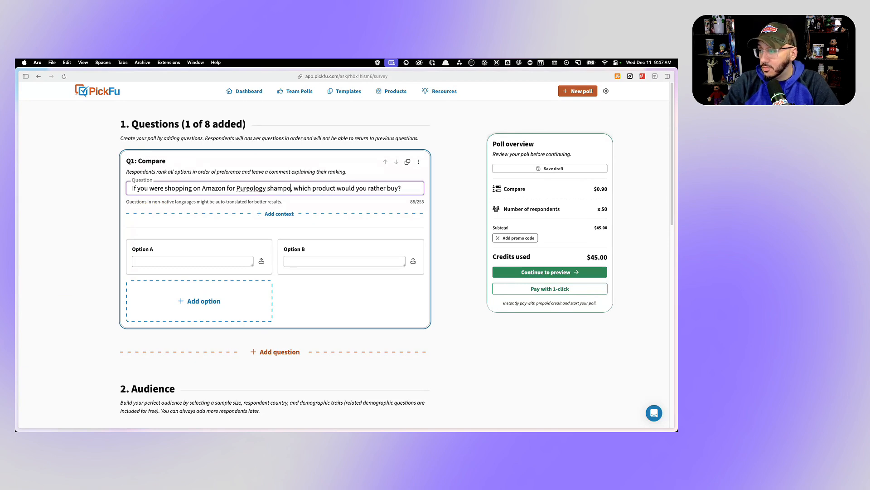
key(BackSpace)
key(BackSpace)
key(BackSpace)
key(BackSpace)
key(BackSpace)
key(BackSpace)
key(BackSpace)
key(BackSpace)
key(BackSpace)
key(BackSpace)
key(BackSpace)
key(BackSpace)
key(BackSpace)
key(BackSpace)
key(BackSpace)
key(BackSpace)
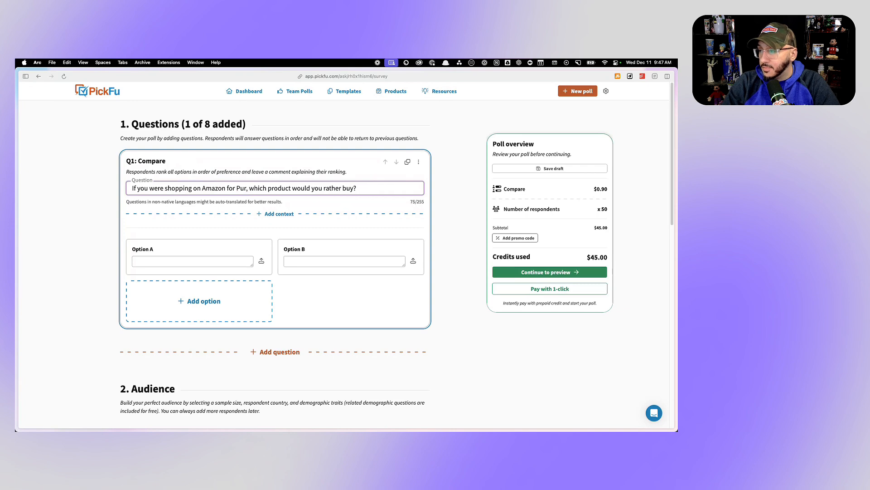
- Complete the question as "If you were shopping on Amazon for shampoo, which product would you rather buy?"
text(shampoo)
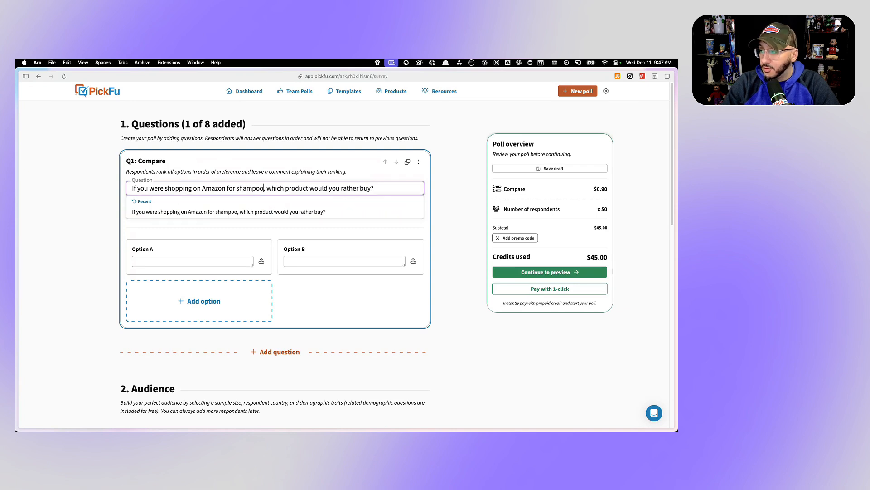
- Reword the poll question to "If you were shopping on Amazon for shampoo, which image would compel you to click on it more?"
drag(375, 187, 285, 187)
text(image)
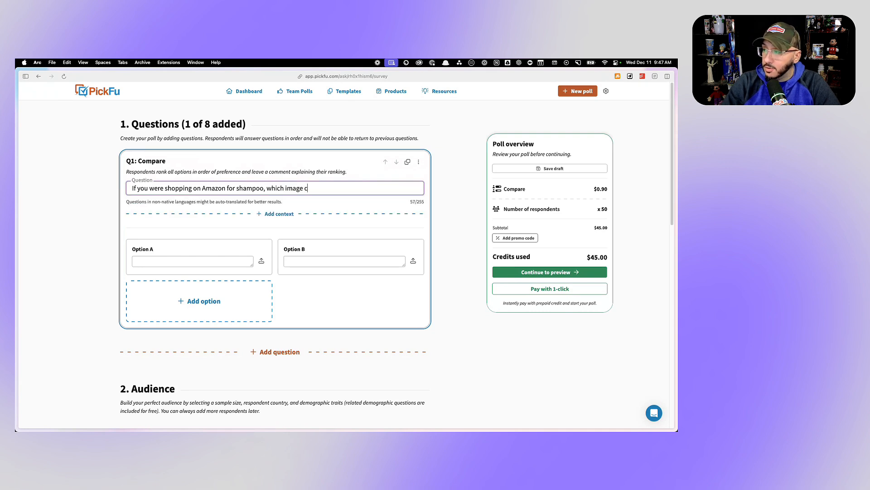
text( would compel)
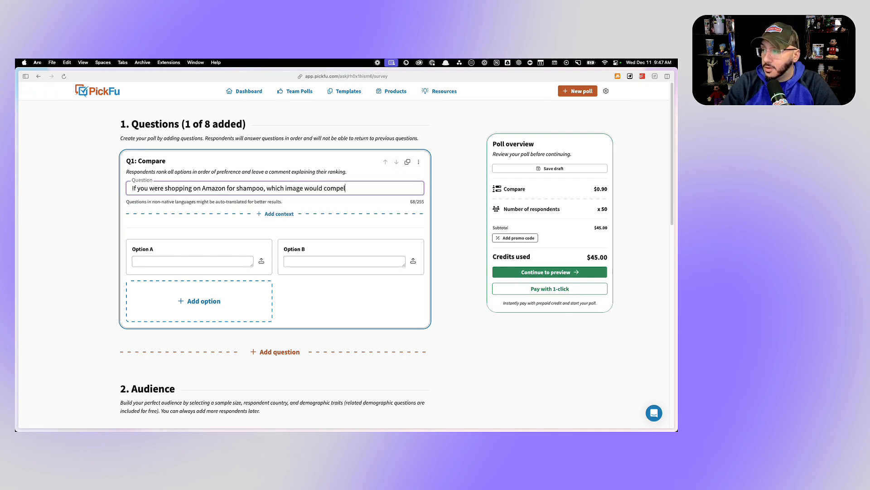
text( you to click on it more)
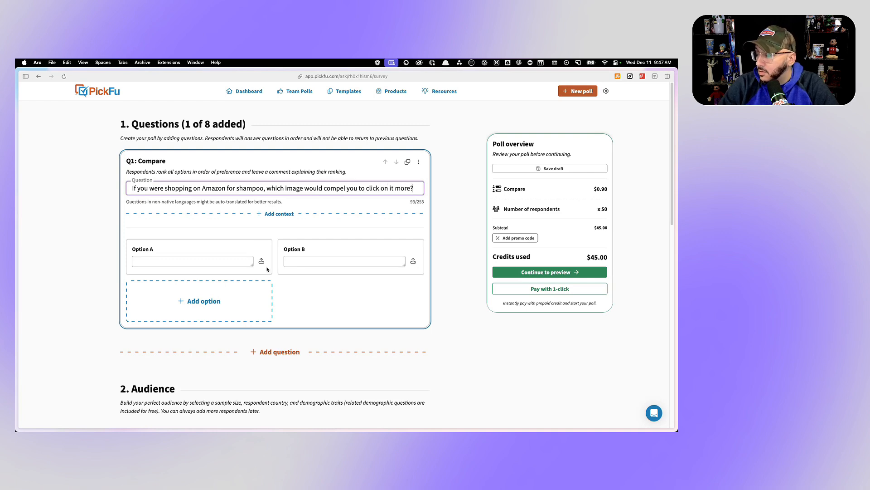
text(?)
- Upload 1.png as Option A and 2.png as Option B, and set the sample size to 30 people
click(259, 297)
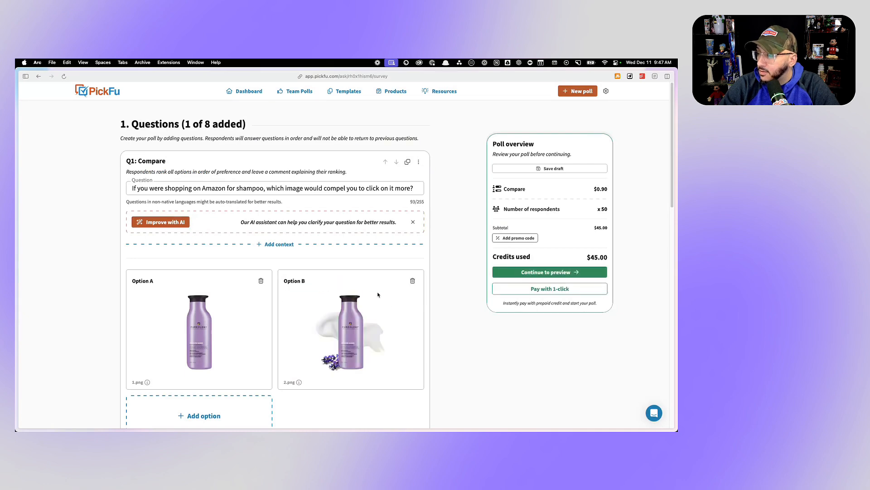
scroll(378, 294, down, 10)
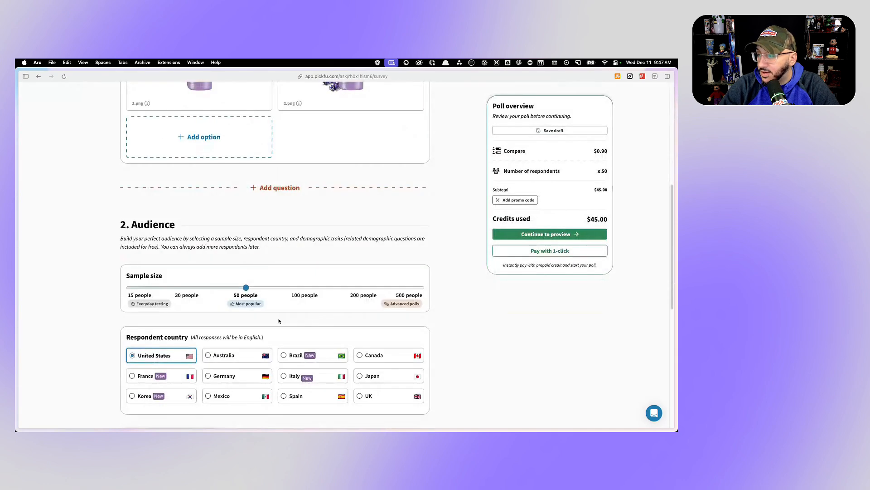
click(193, 290)
- Switch the poll to a target audience and require respondents to be Amazon Prime members (Yes)
scroll(193, 290, down, 6)
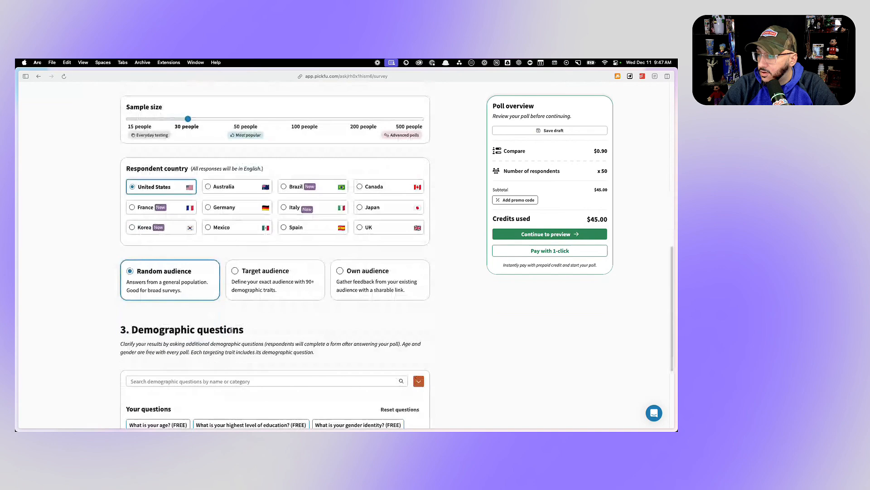
click(238, 286)
scroll(229, 313, down, 3)
click(154, 267)
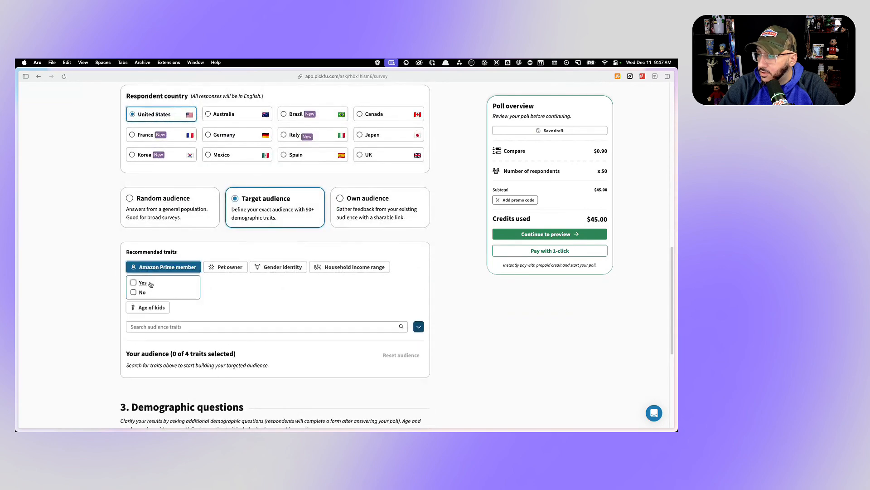
click(134, 283)
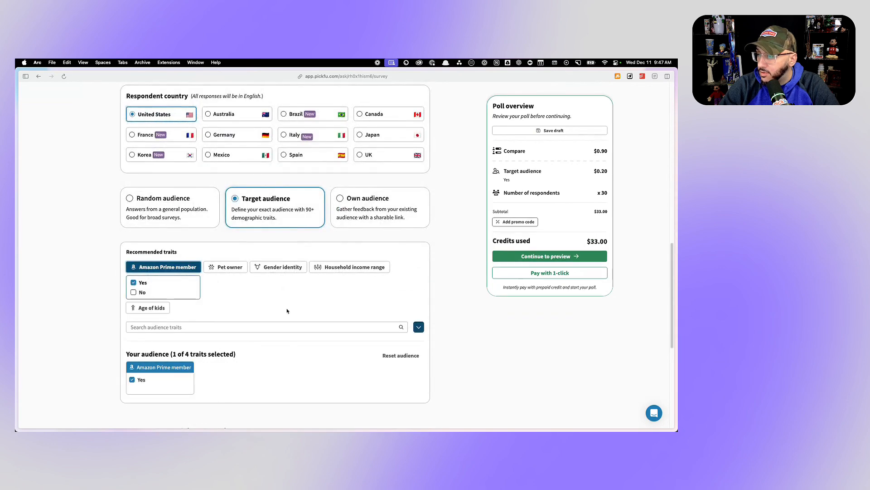
- Add a gender trait limiting the audience to women, then preview and launch the two-image poll
click(213, 327)
text(gender)
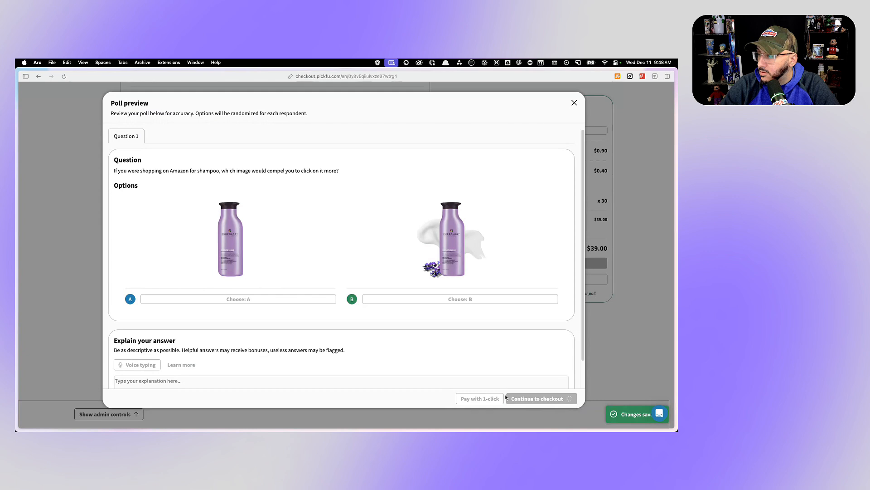
click(507, 397)
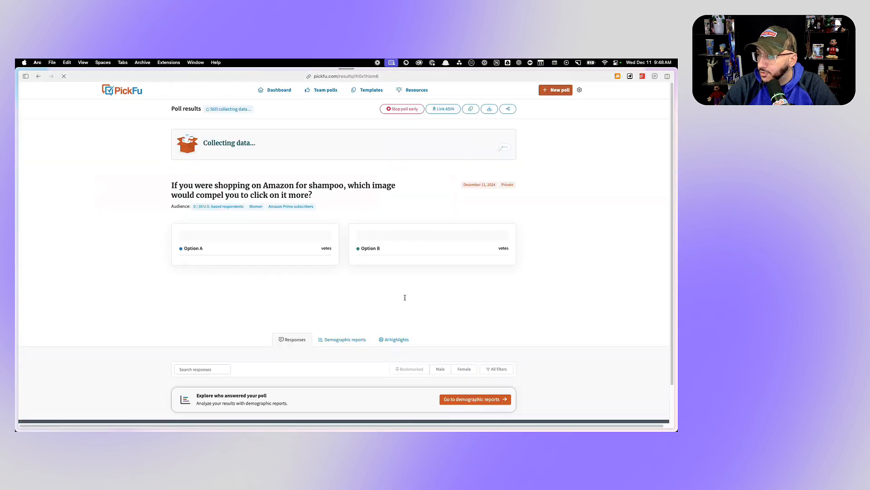
scroll(305, 294, down, 1)
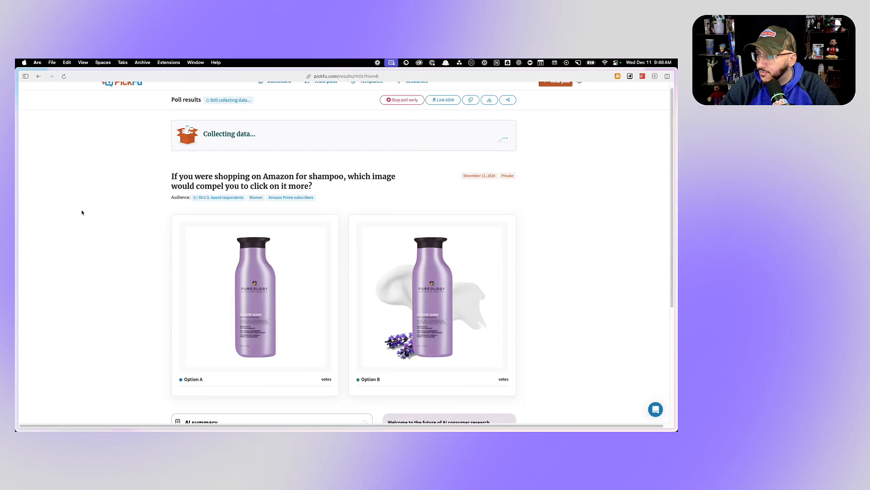
- Open the results of the three-shampoo poll and read the written responses for each option
mouse_move(18, 131)
click(45, 118)
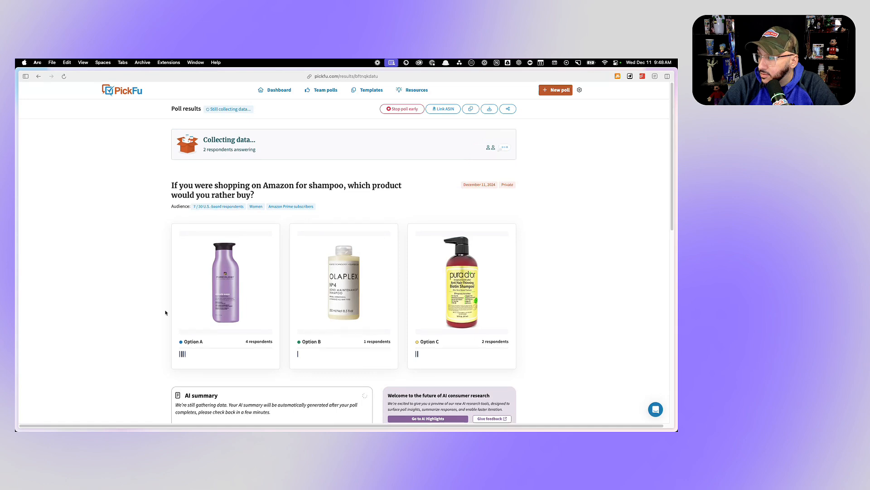
scroll(166, 309, down, 10)
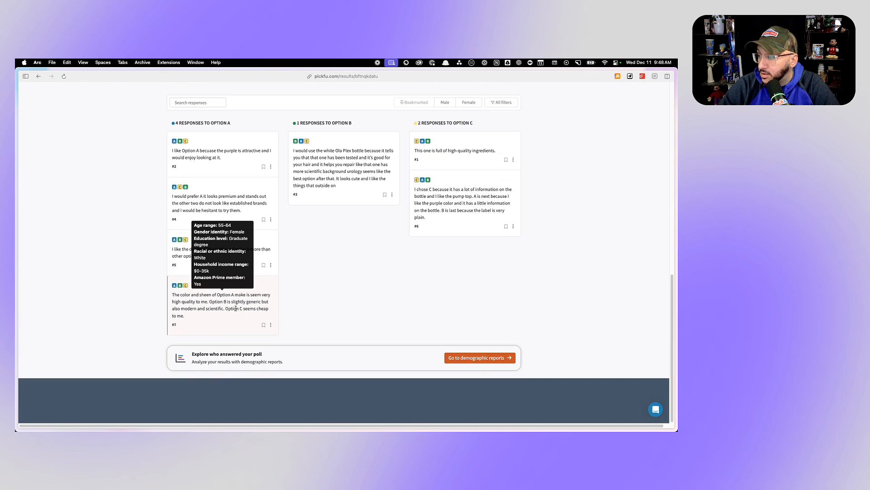
scroll(236, 309, up, 10)
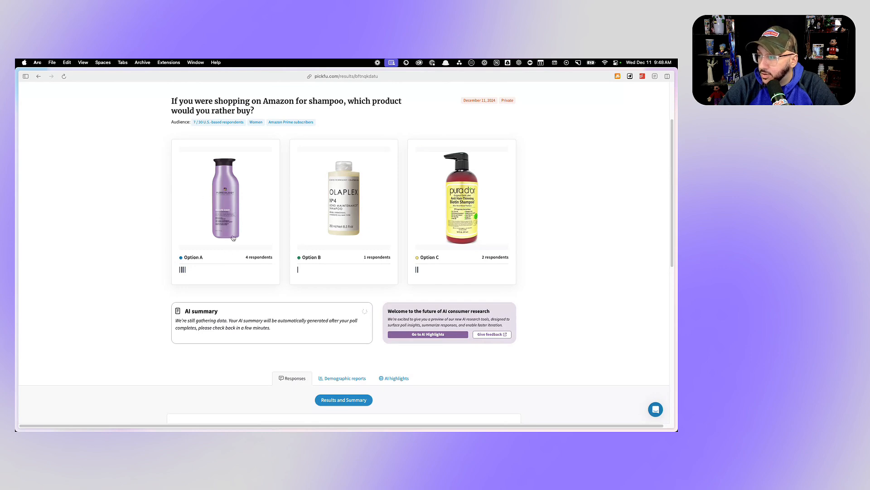
- Return to the Amazon "shampoo" search results and compare the main images of the competing listings
mouse_move(16, 155)
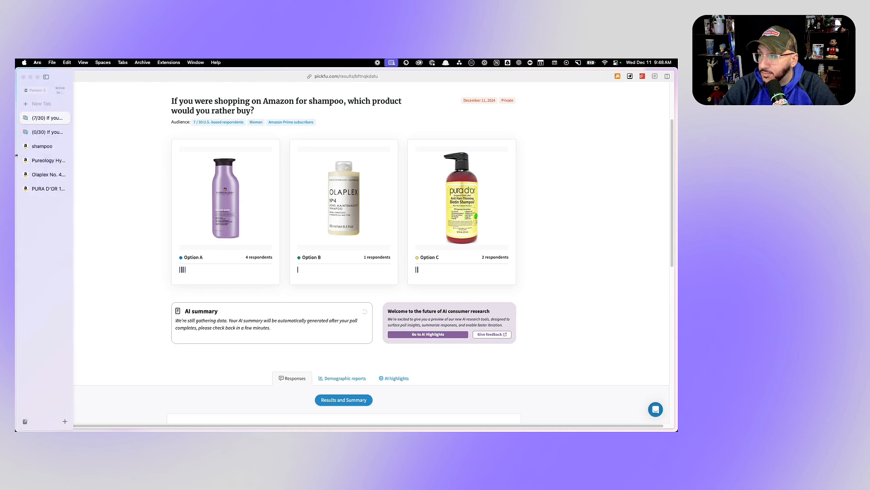
click(44, 146)
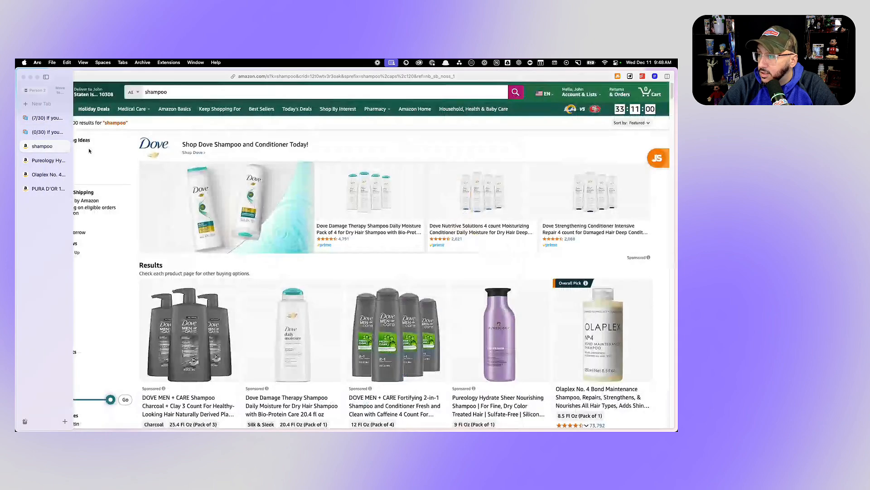
scroll(297, 239, down, 3)
scroll(297, 239, down, 3)
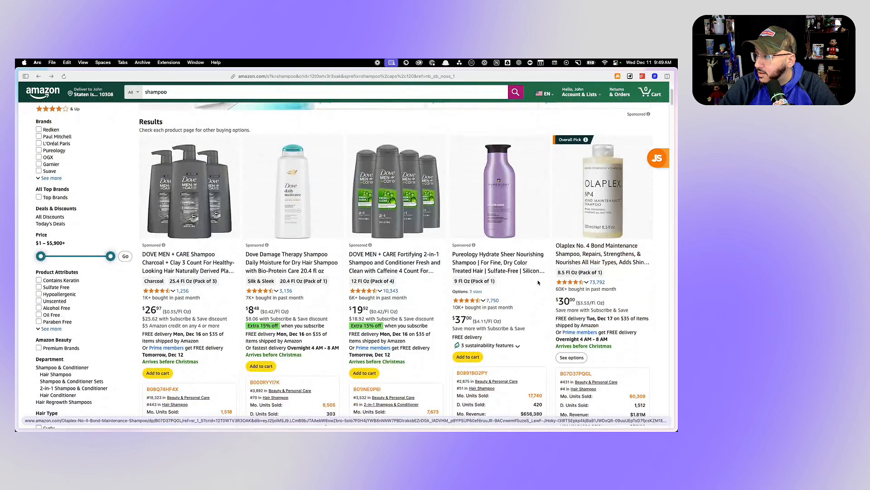
scroll(425, 265, down, 5)
scroll(425, 265, down, 4)
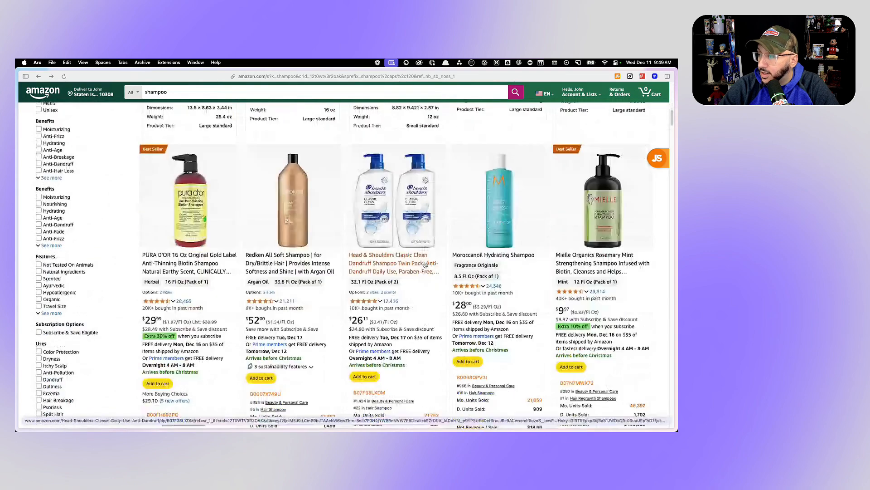
scroll(425, 265, up, 10)
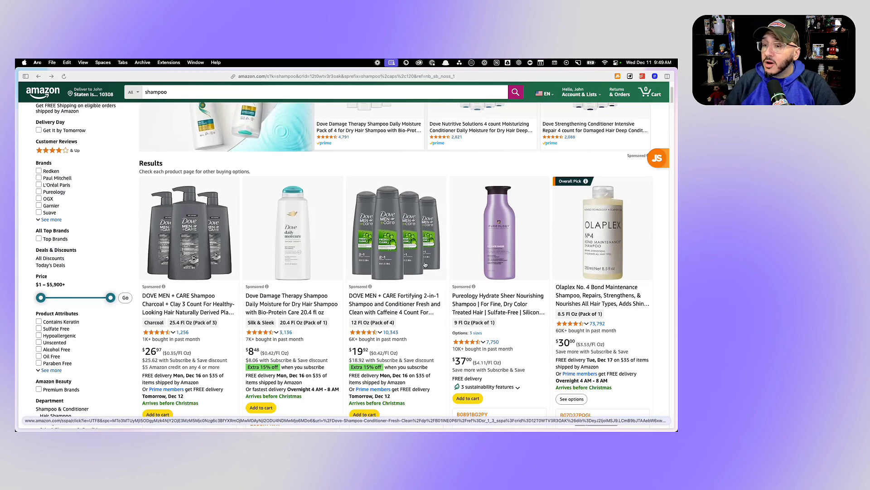
- Open the Pureology Hydrate Sheer Nourishing Shampoo listing and copy "Sulfate-Free" from its title
click(488, 304)
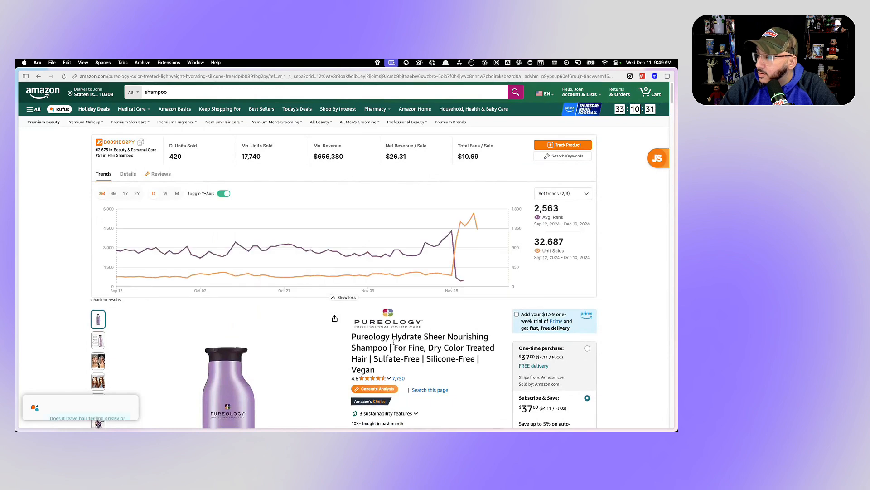
scroll(417, 353, down, 1)
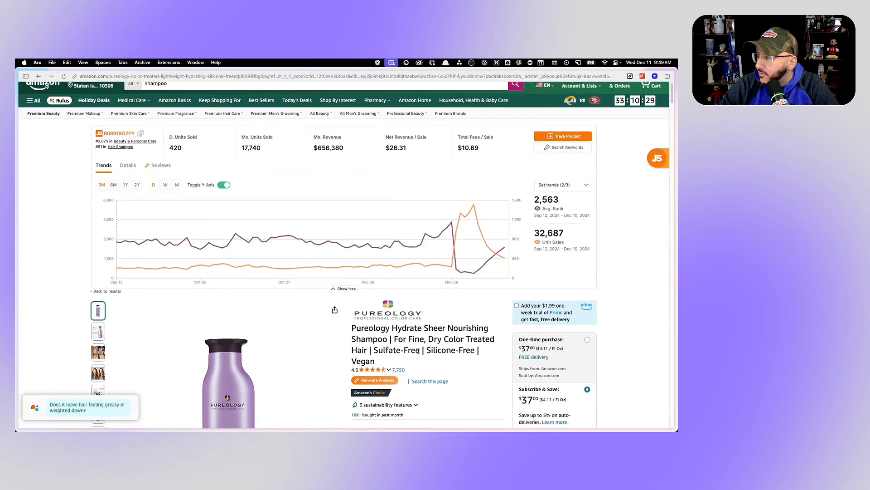
drag(417, 351, 375, 351)
key(super+c)
- Search Amazon for "Sulfate-Free shampoo" by adding the copied term before the existing search word
scroll(204, 83, up, 1)
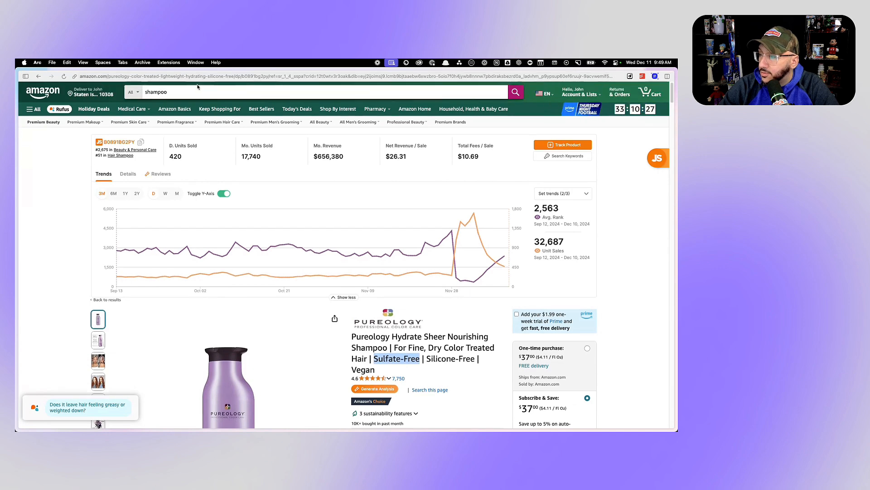
click(197, 88)
key(Left)
key(super+v)
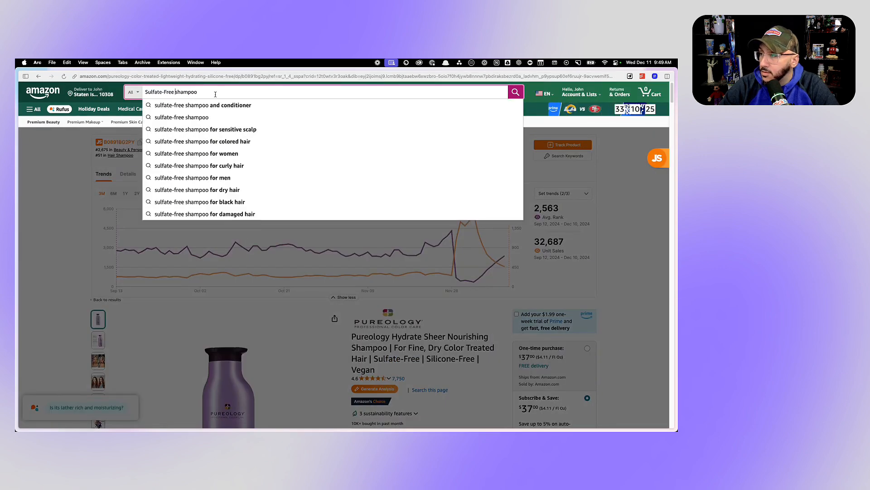
key(Return)
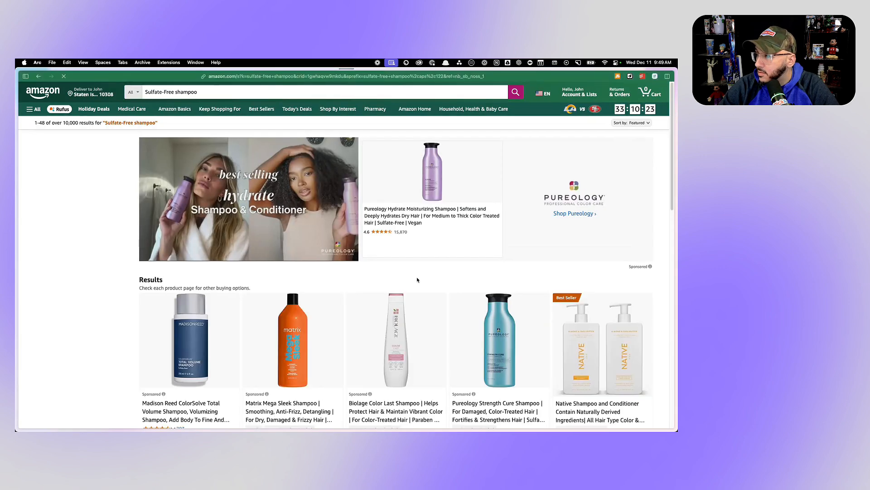
- Browse the sulfate-free shampoo results and compare the competing products' images, prices and sales data
scroll(469, 227, down, 10)
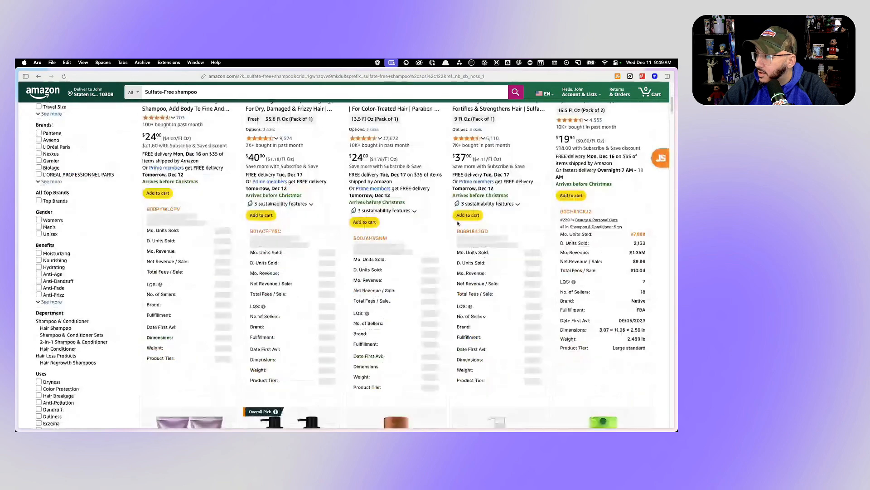
scroll(458, 222, down, 15)
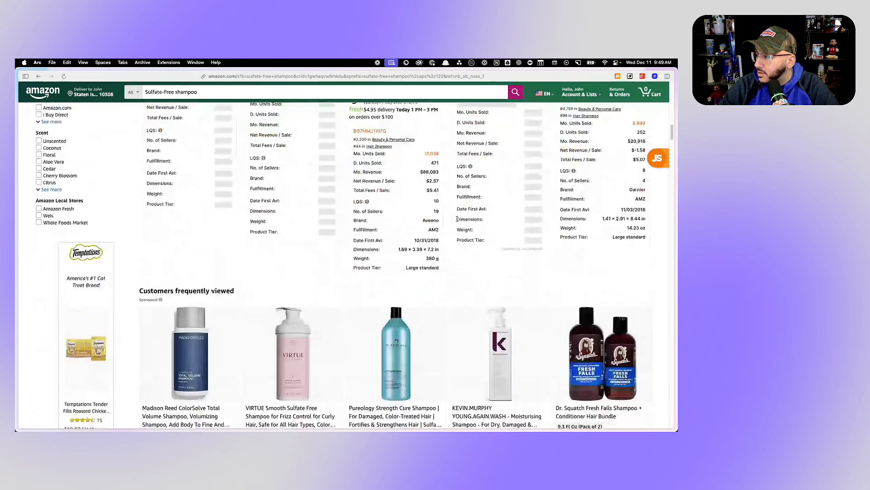
scroll(457, 220, down, 5)
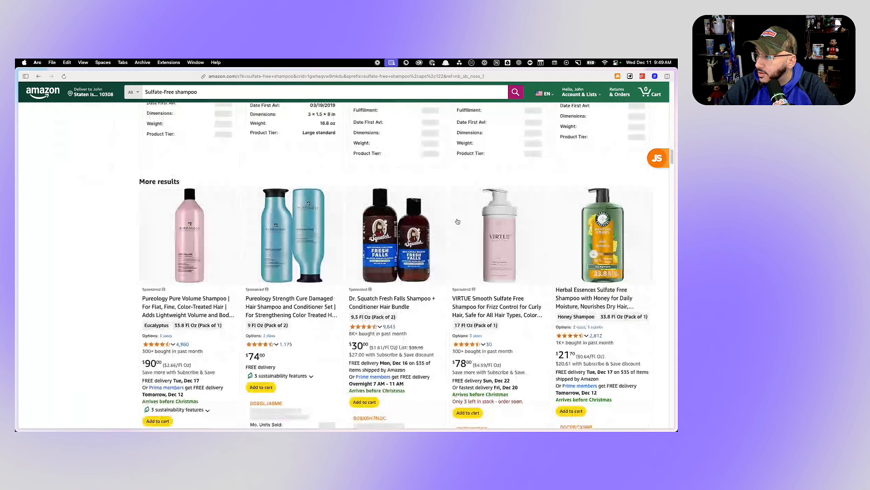
scroll(458, 221, down, 1)
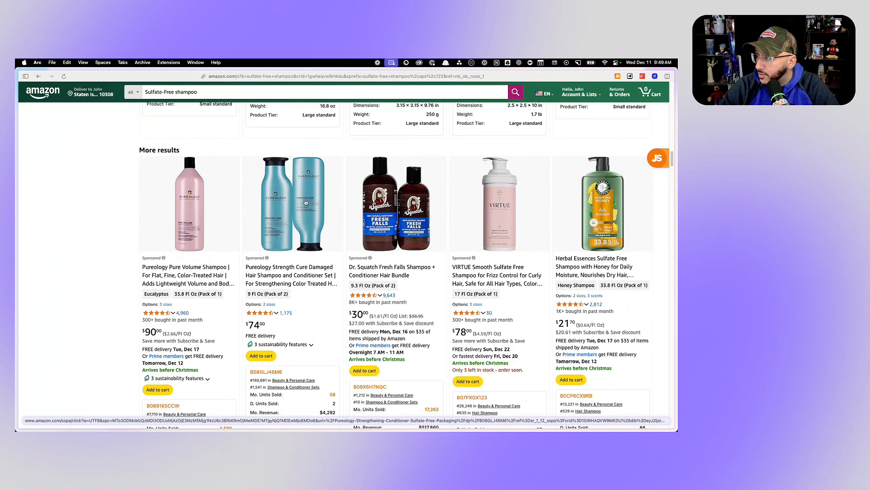
scroll(305, 202, down, 10)
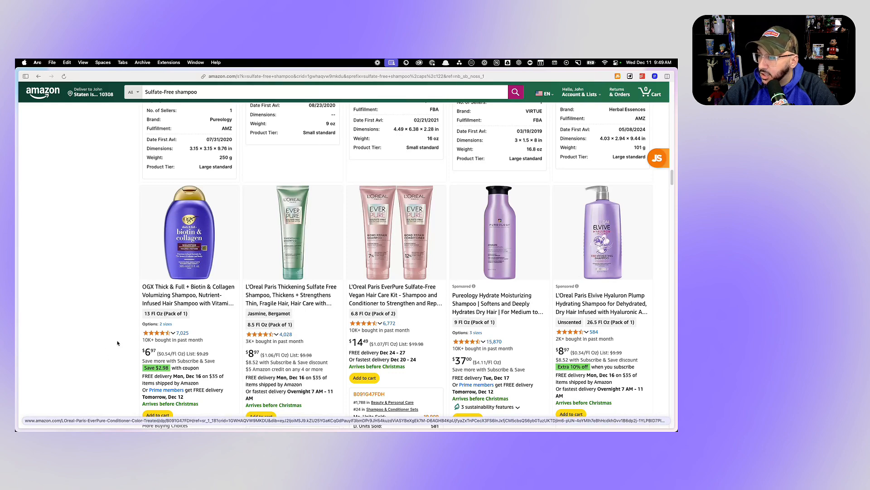
scroll(399, 323, down, 5)
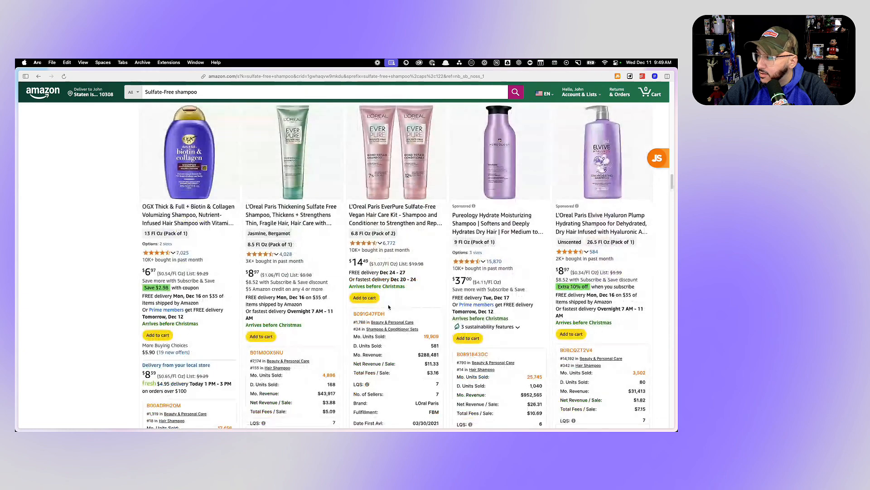
- Filter the sulfate-free shampoo results to a minimum price of $25 and look over the filtered listings
scroll(406, 297, up, 20)
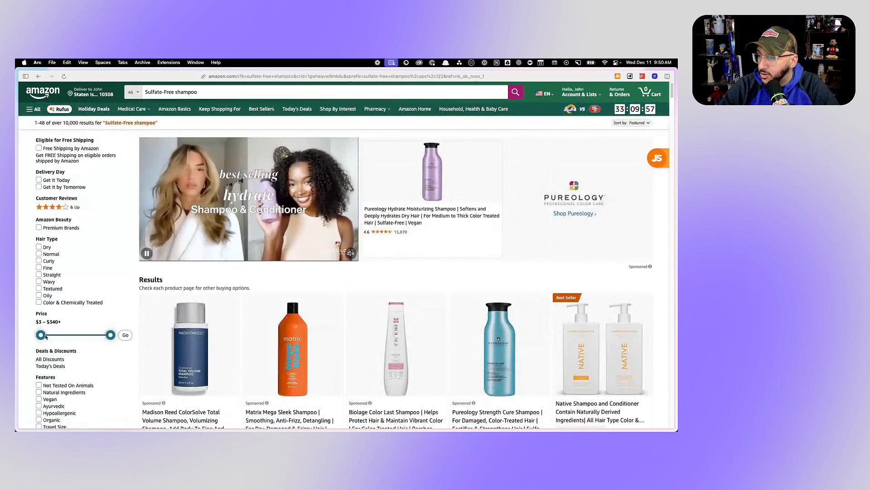
drag(40, 335, 53, 335)
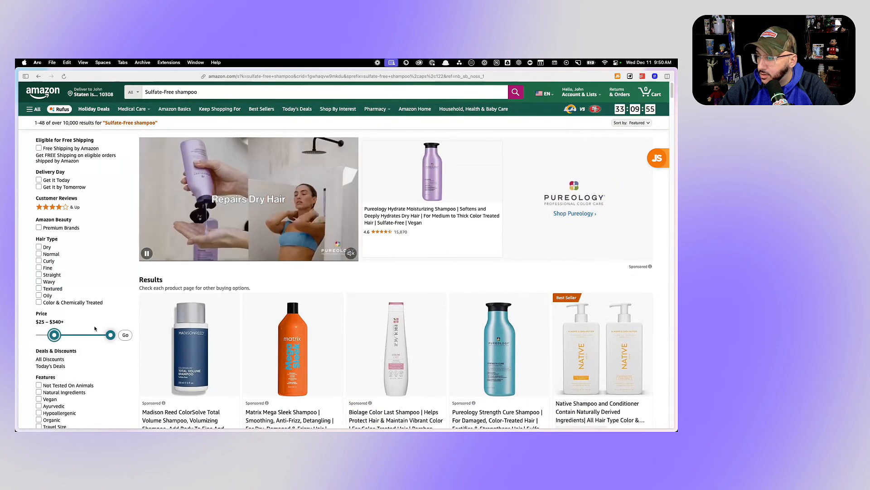
click(125, 334)
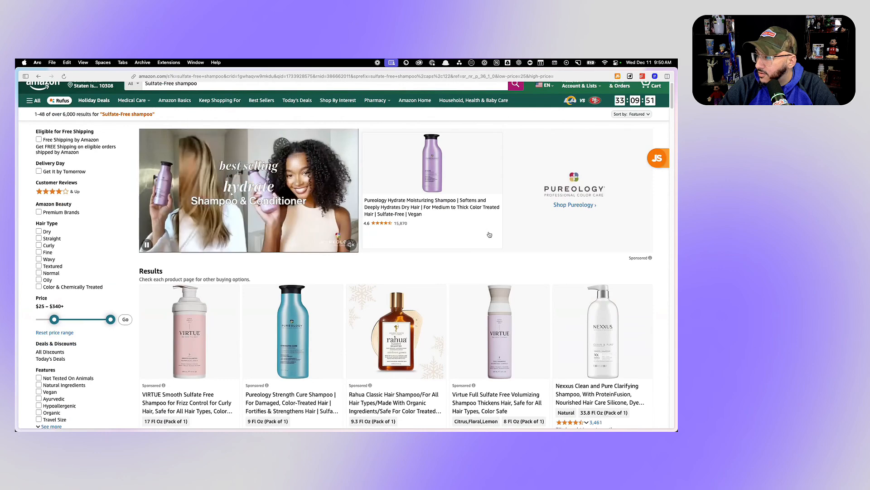
scroll(498, 233, down, 2)
scroll(488, 233, down, 1)
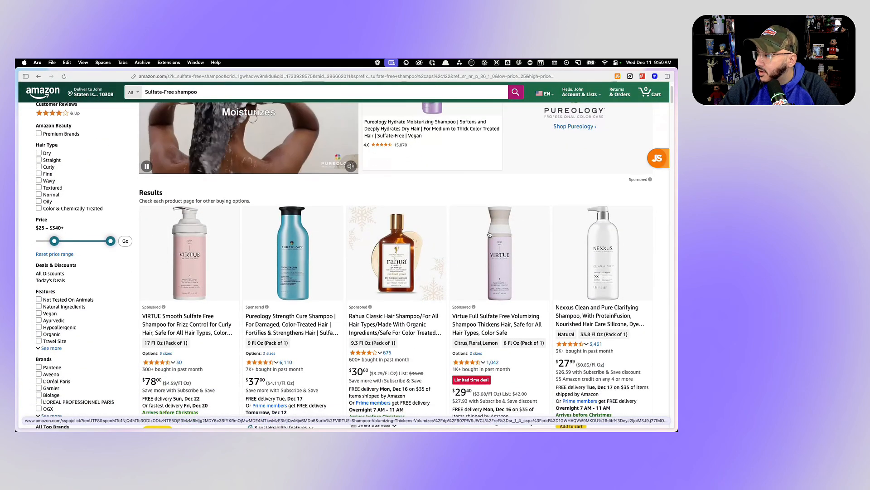
scroll(489, 234, down, 1)
scroll(489, 233, up, 4)
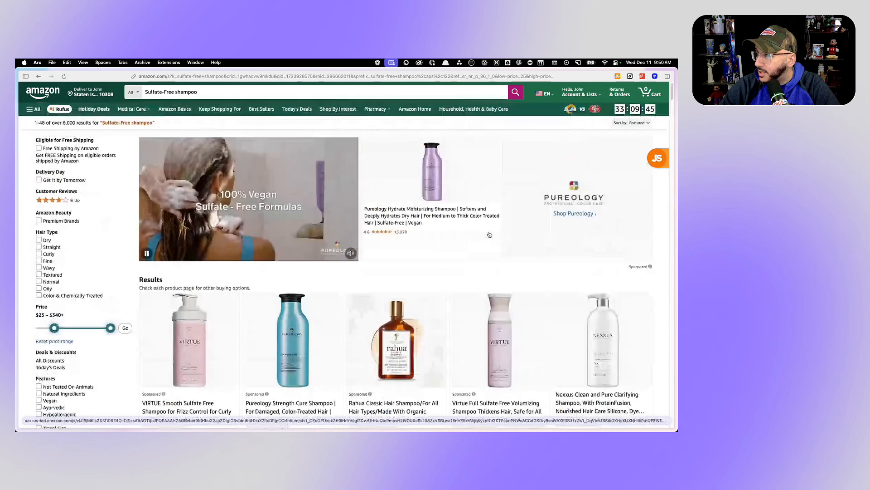
- Zoom the Amazon results page out to 80% and capture a screenshot of the Pureology banner and first row of products
scroll(490, 234, down, 1)
scroll(489, 234, down, 1)
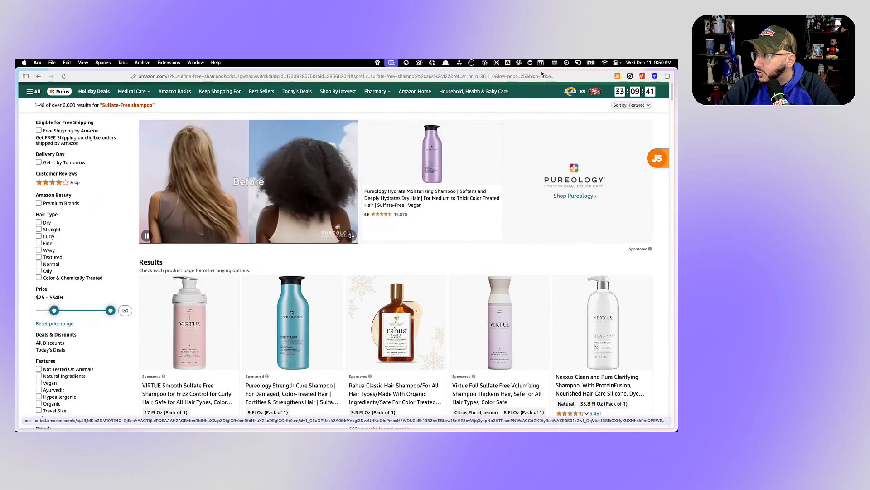
key(super+minus)
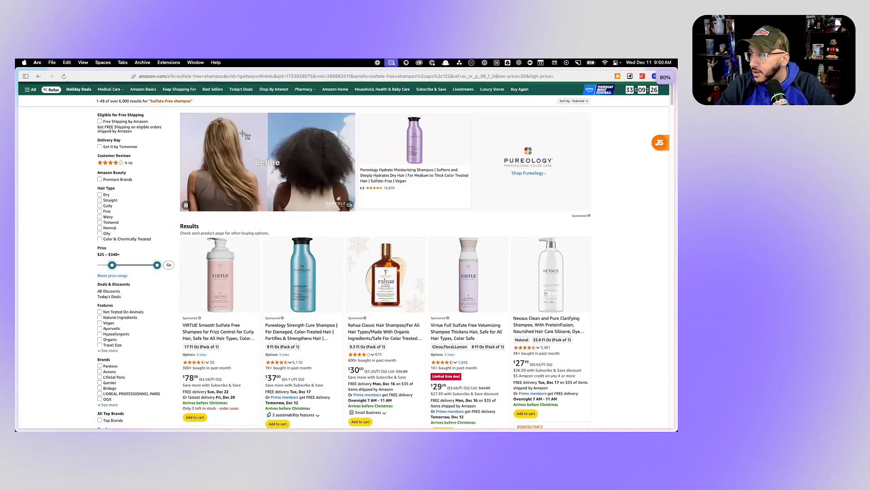
key(super+shift+4)
drag(167, 109, 605, 425)
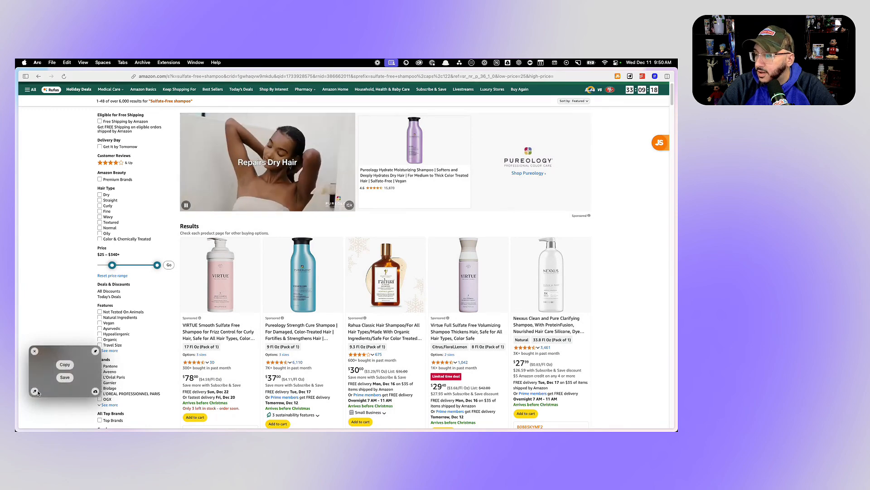
- Save the captured screenshot to Downloads as a PNG named "Pureology Screenshot" and close the screenshot editor
double_click(68, 385)
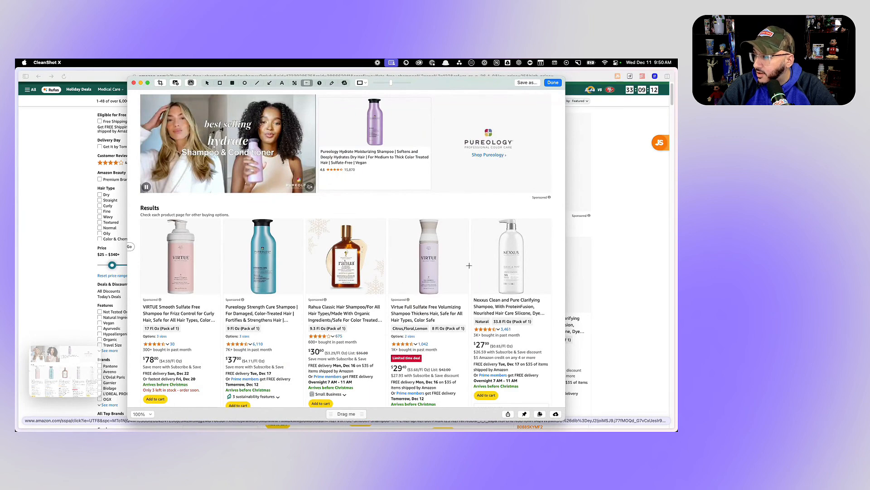
click(526, 82)
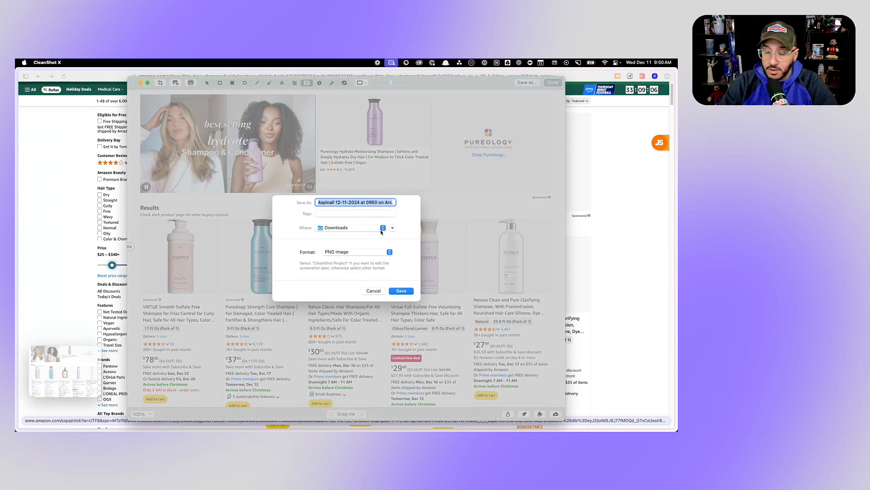
text(Pu)
text(reology Screenshot.png)
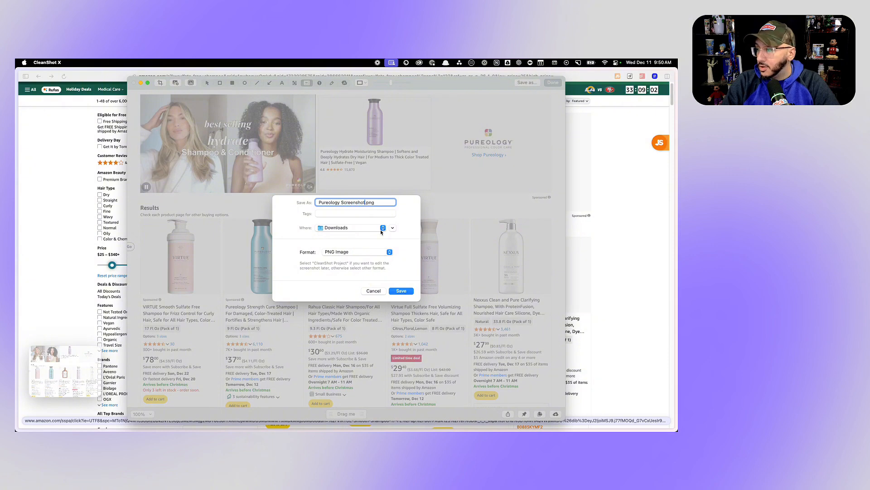
key(Return)
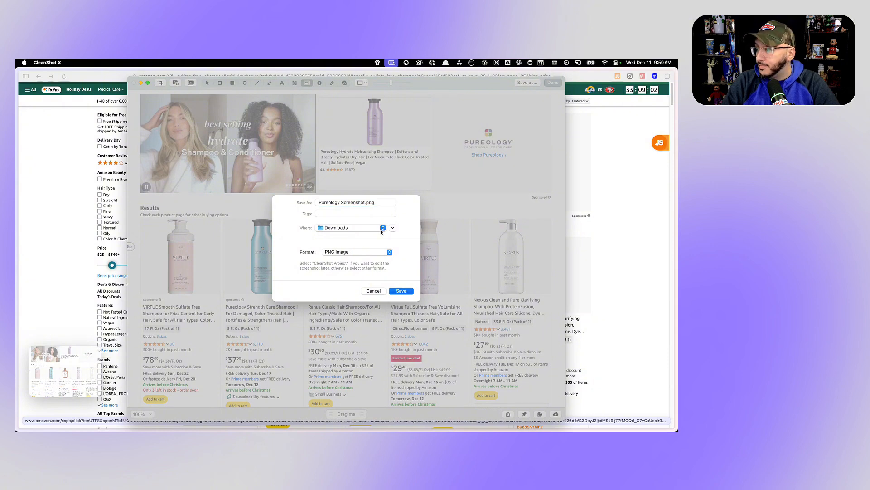
click(133, 83)
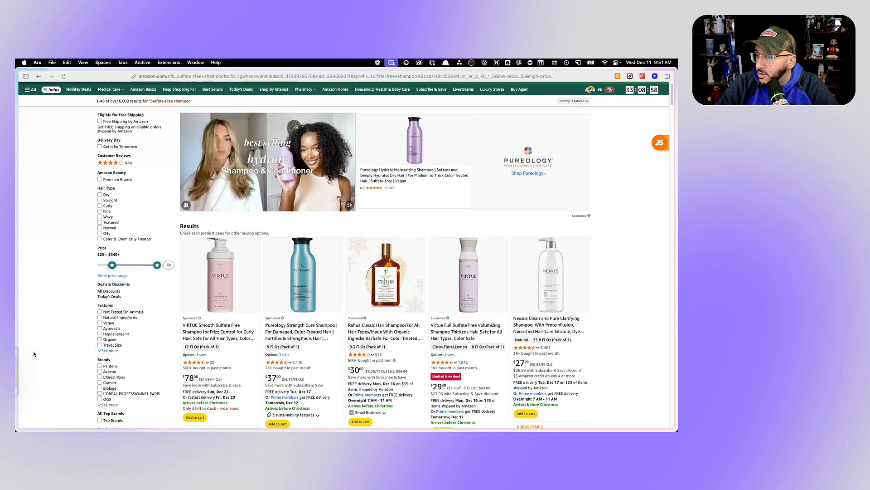
- Return to the running PickFu shampoo poll, open a new poll in a separate tab and switch to it
mouse_move(16, 272)
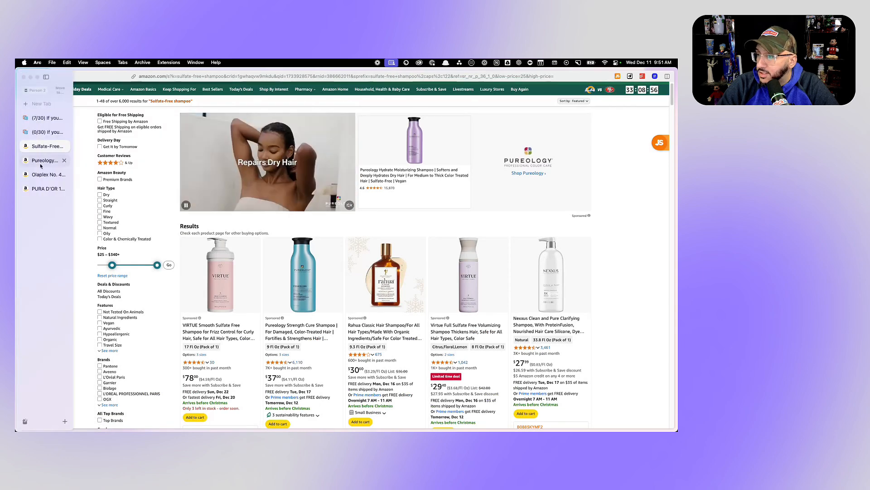
click(43, 118)
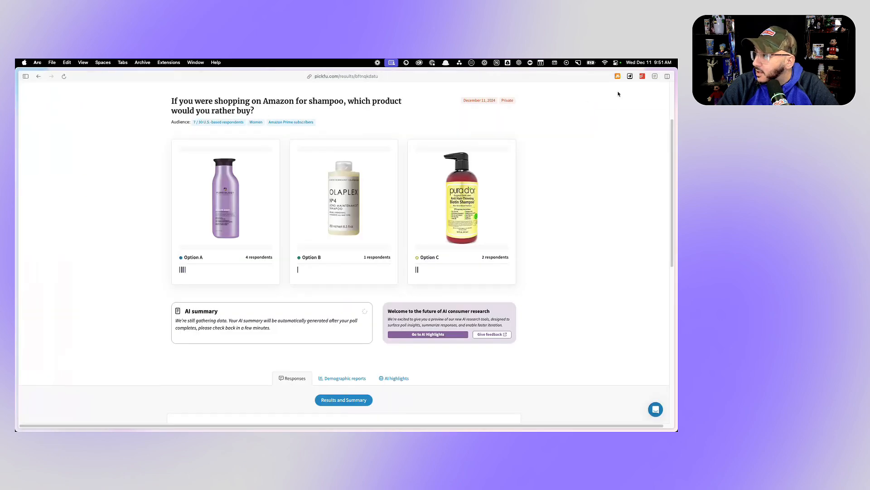
scroll(584, 139, up, 3)
right_click(546, 97)
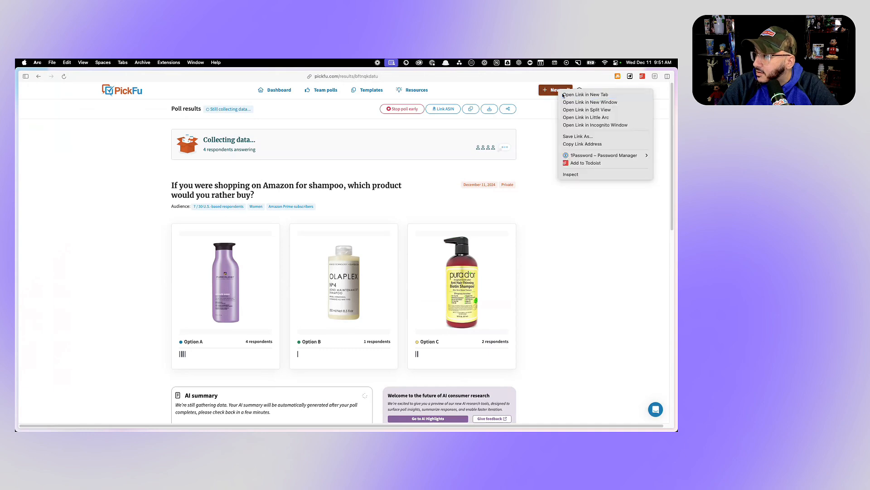
click(566, 94)
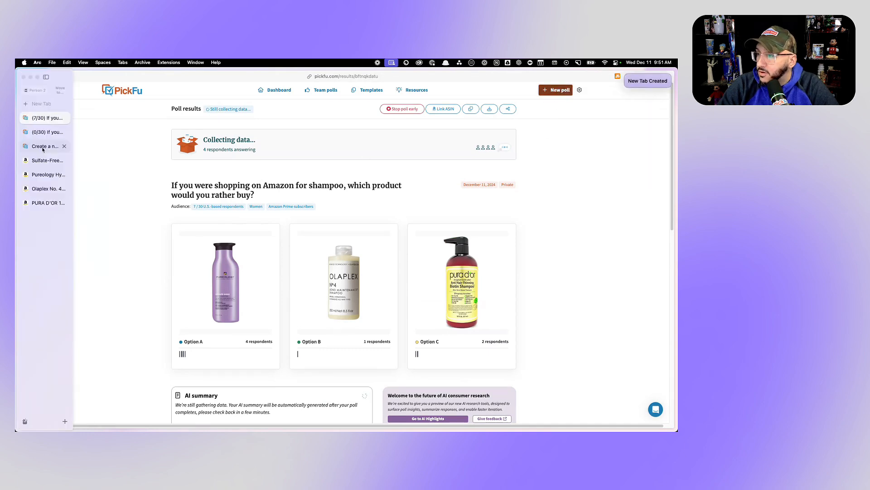
click(40, 150)
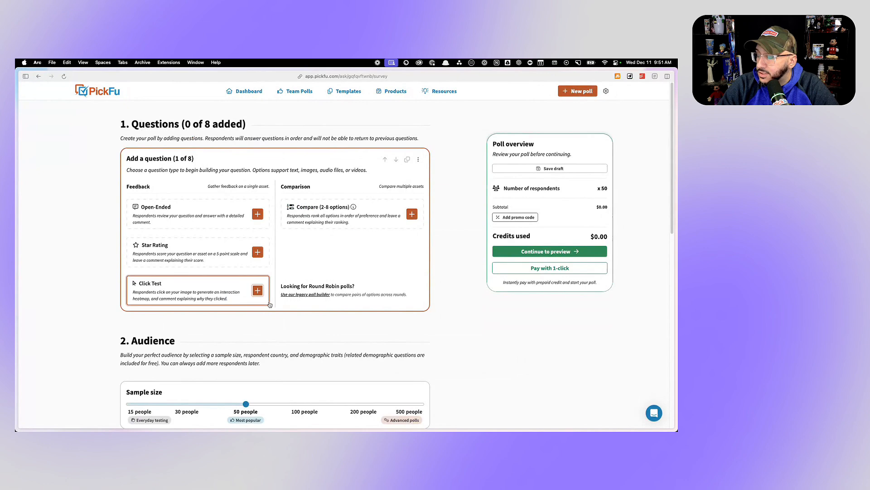
- Add a Click Test question to the poll and upload Pureology Screenshot.png from Downloads as its image
click(258, 291)
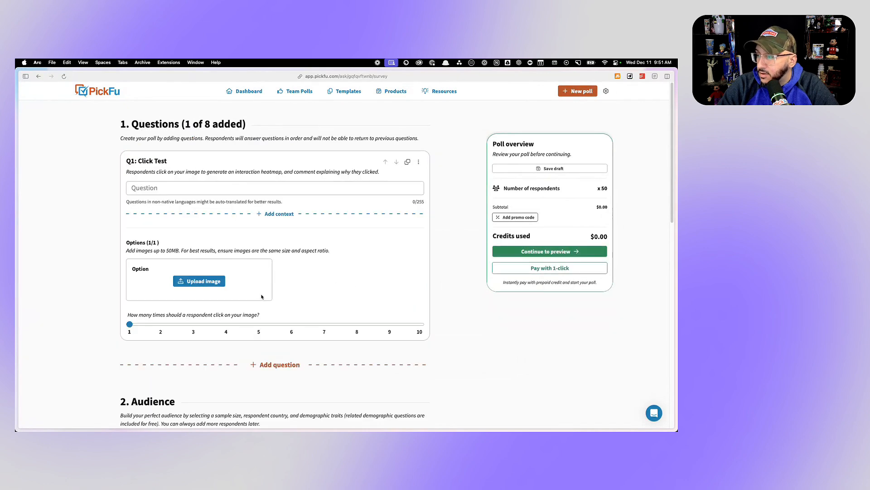
click(205, 282)
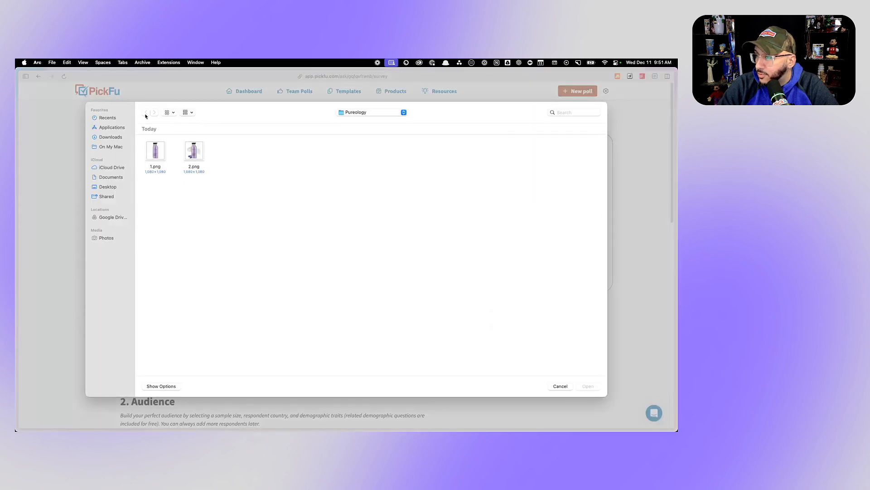
click(109, 138)
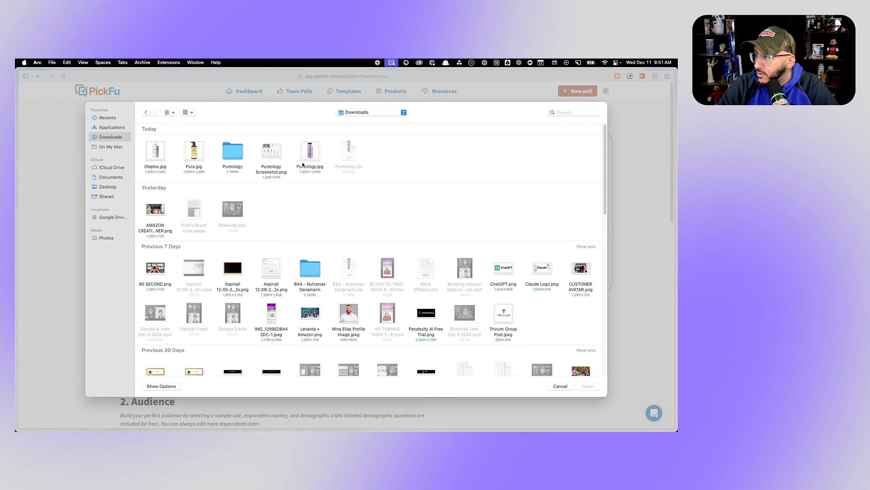
double_click(272, 152)
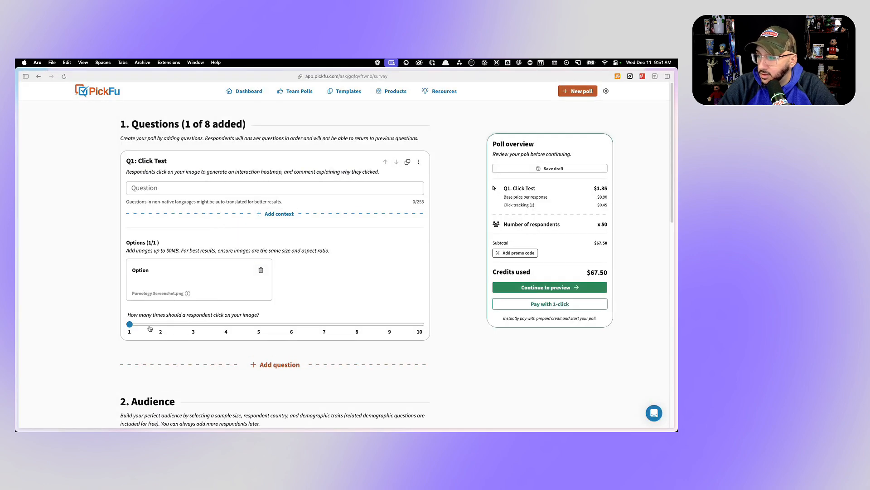
- Fill the question with the suggested "If you were shopping on Amazon, which product would you rather buy?" and insert "for shampoo" after "Amazon"
click(181, 188)
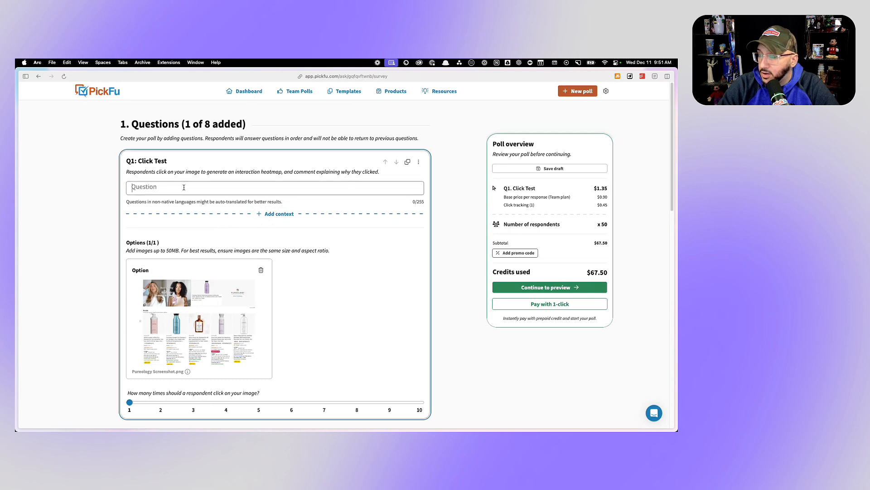
click(187, 212)
click(226, 188)
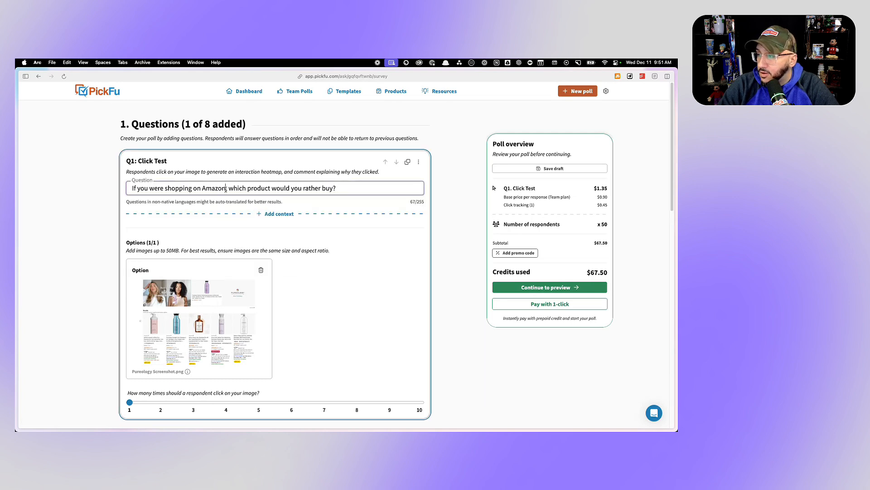
text(for )
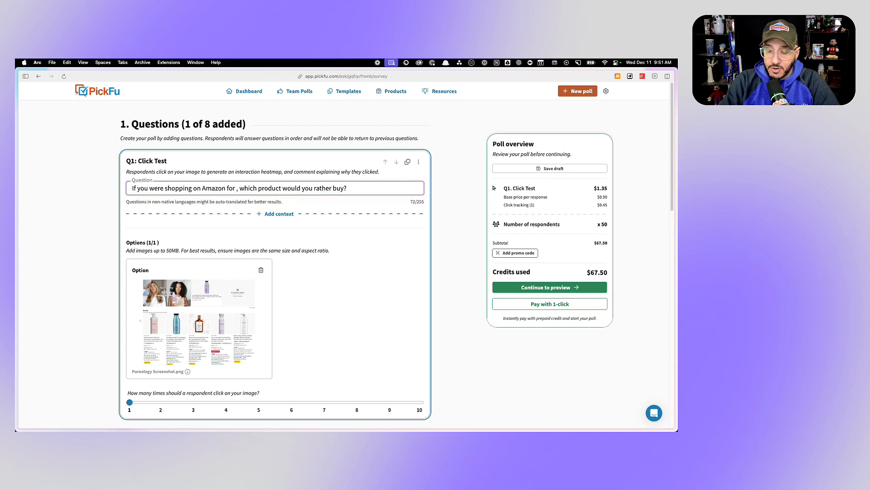
text(shampoo)
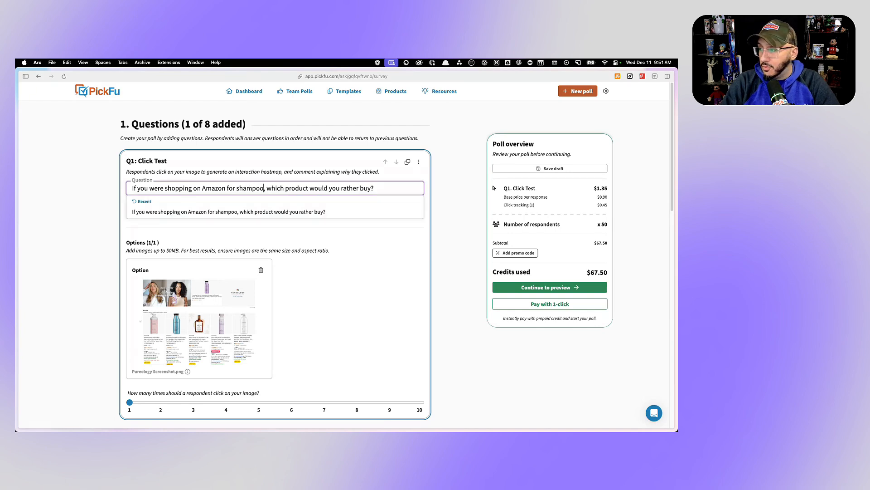
- Replace the question's ending with "where would be the first place you would click to learn more & shop from this Amazon page?"
drag(374, 188, 272, 185)
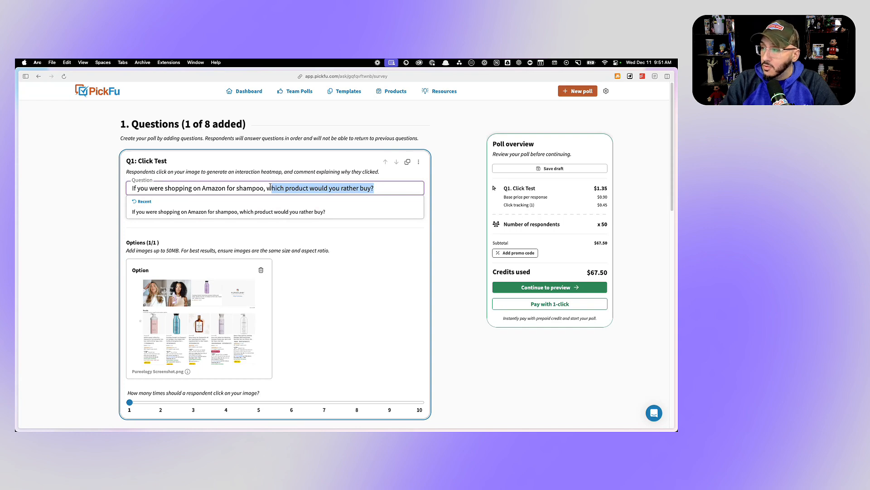
text(here would be the )
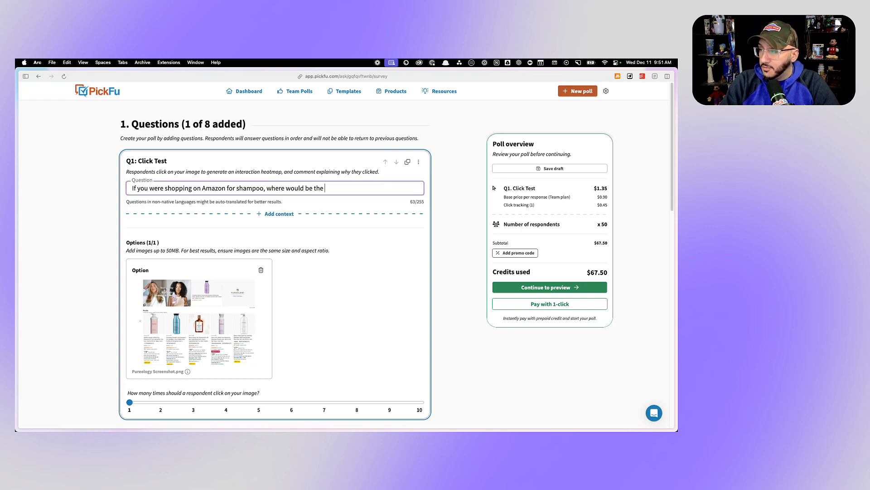
text(first place you wou)
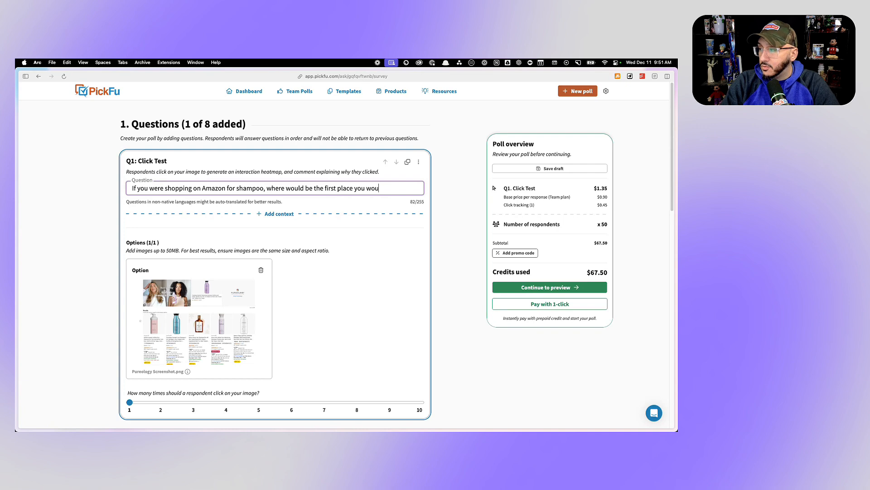
text(ld click to lea)
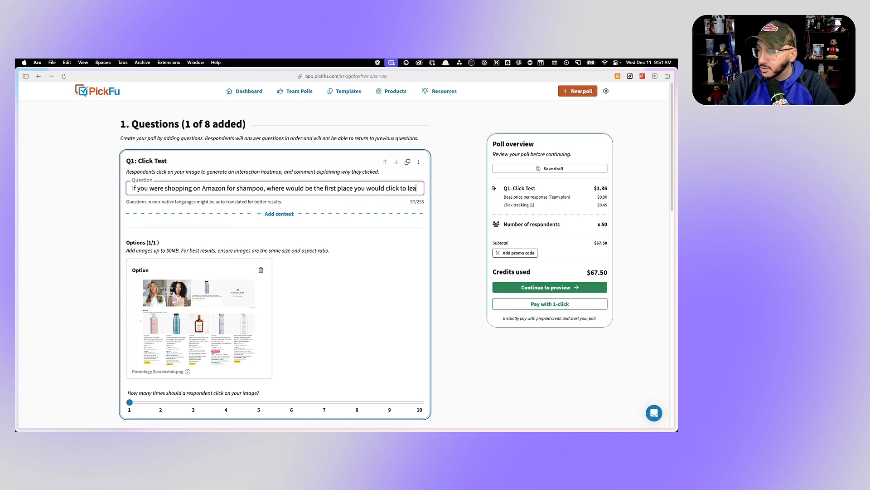
text(rn more )
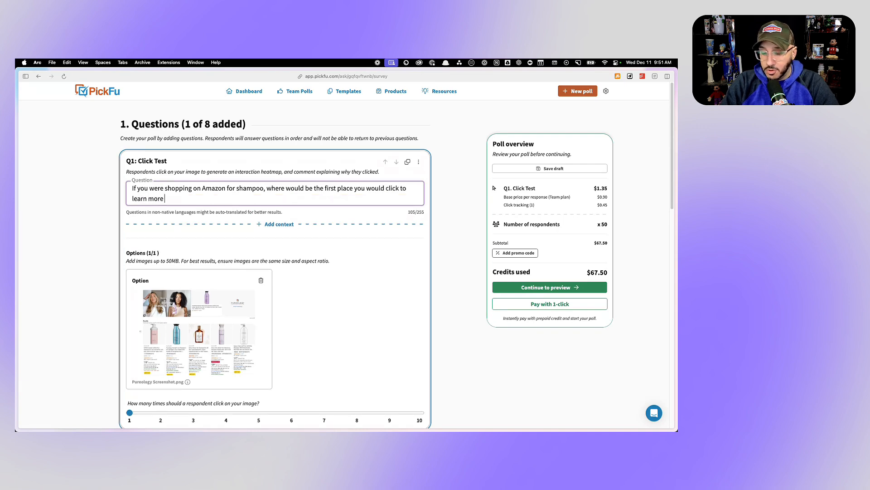
text(& shop from thi)
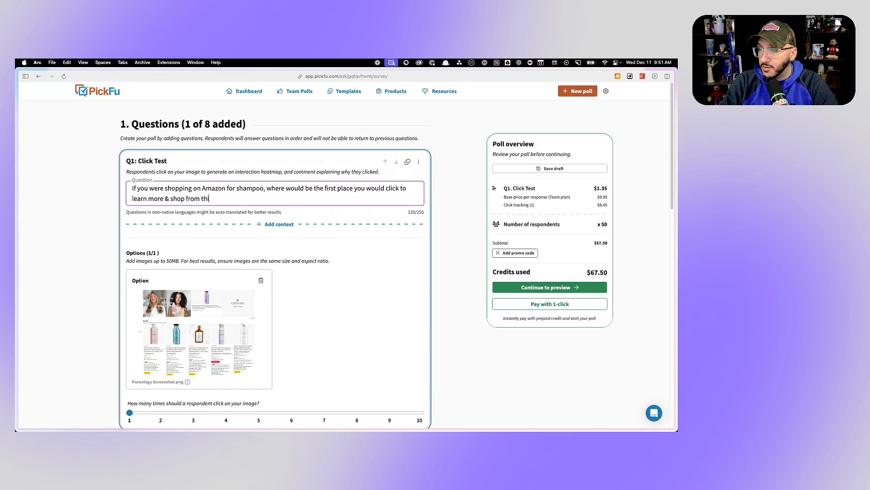
text(s Amazon page?)
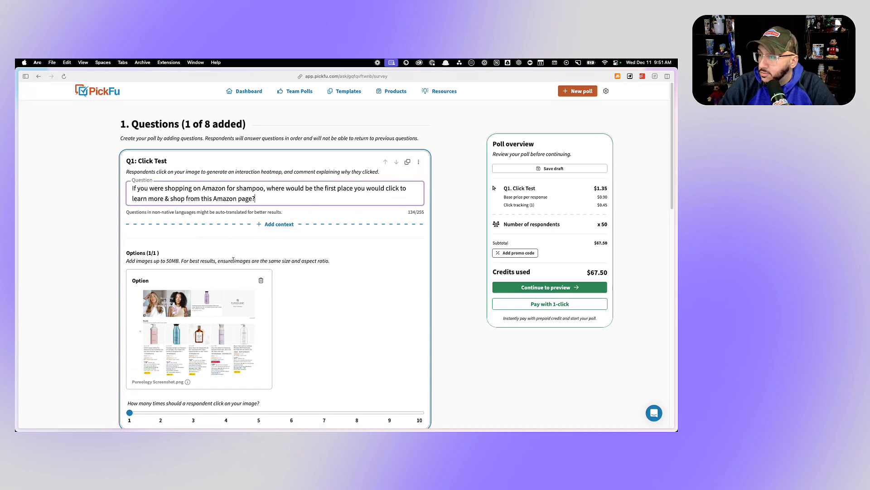
- Set the poll's sample size to 30 people
scroll(224, 254, down, 1)
scroll(213, 257, down, 3)
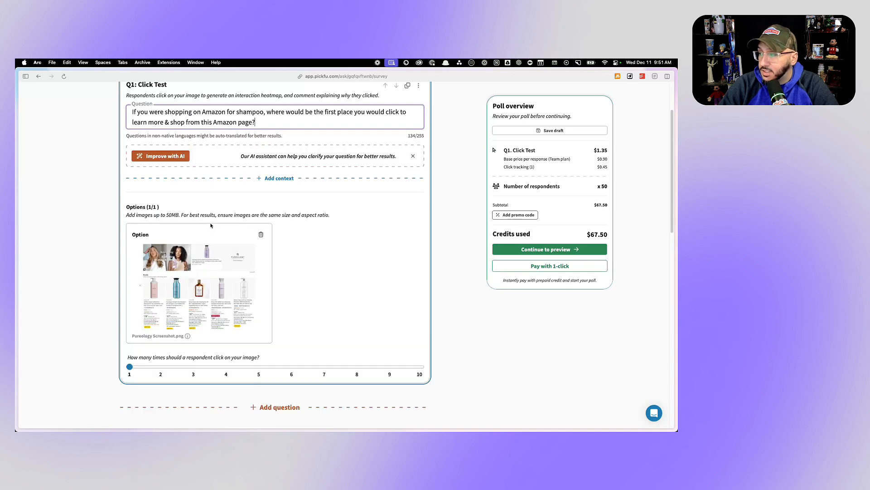
scroll(269, 254, down, 10)
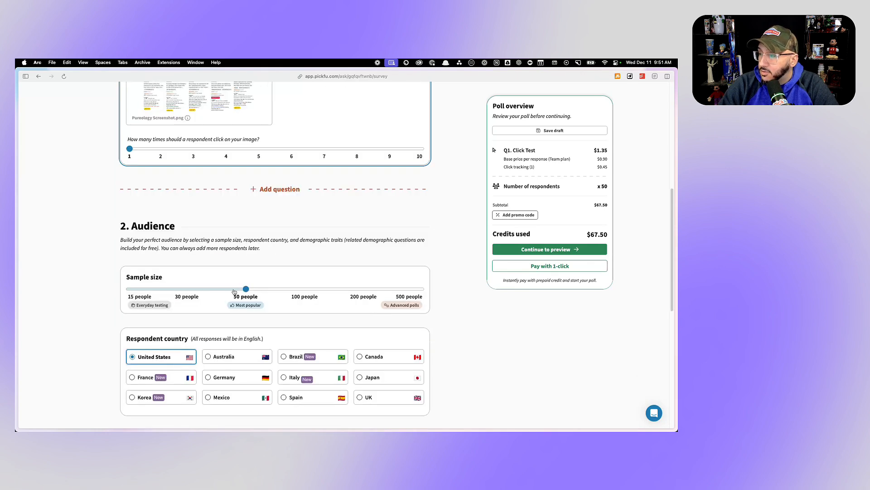
drag(233, 291, 189, 288)
- Target the poll at female Amazon Prime members and continue to the poll preview
scroll(244, 207, down, 10)
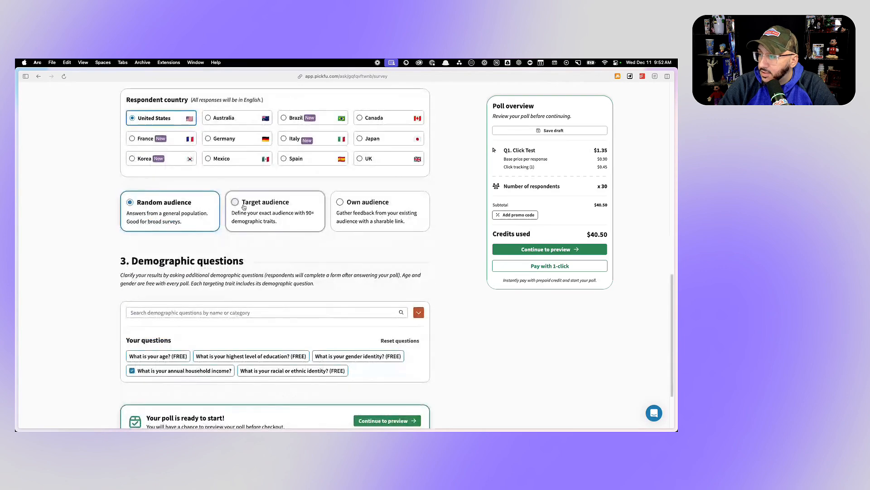
click(243, 207)
click(166, 257)
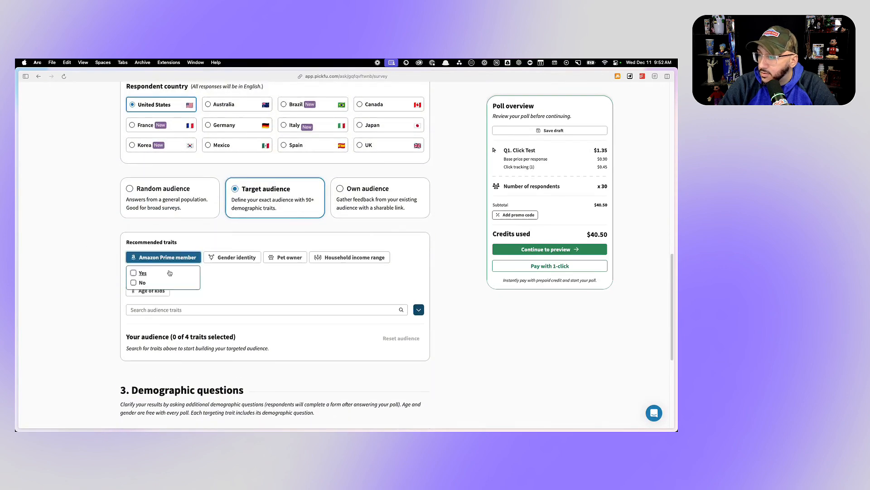
click(134, 273)
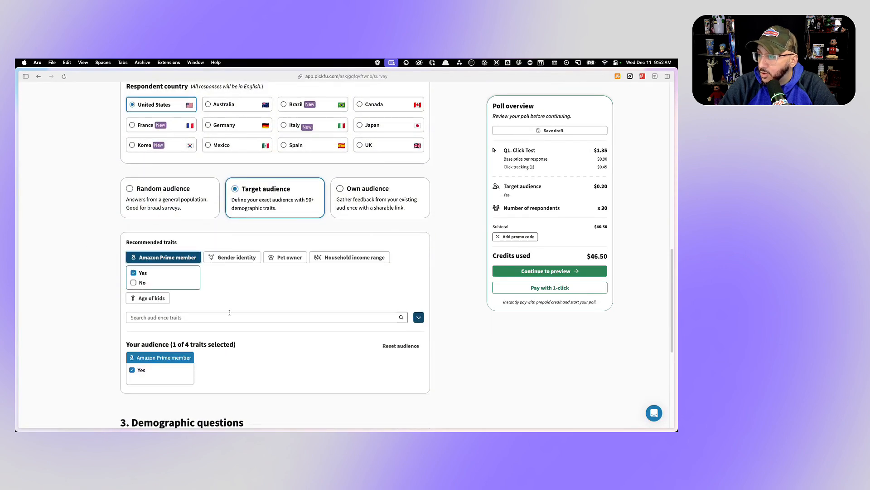
click(236, 258)
click(211, 273)
scroll(291, 318, down, 10)
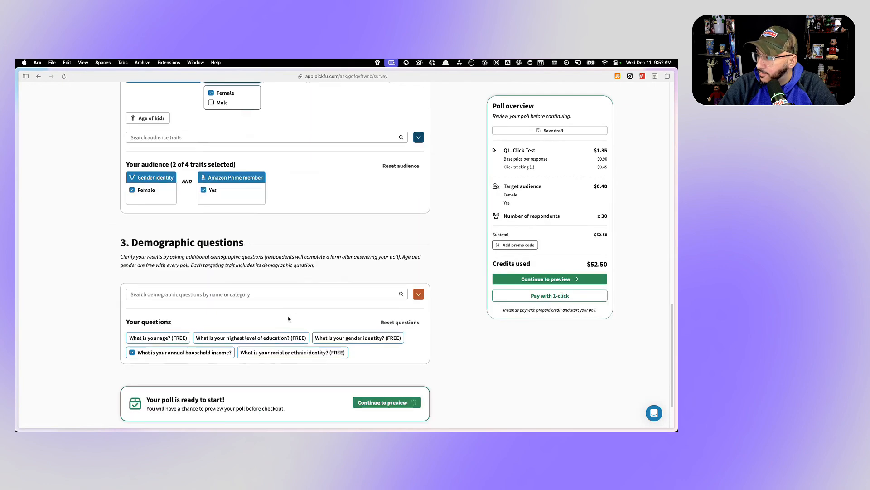
click(383, 339)
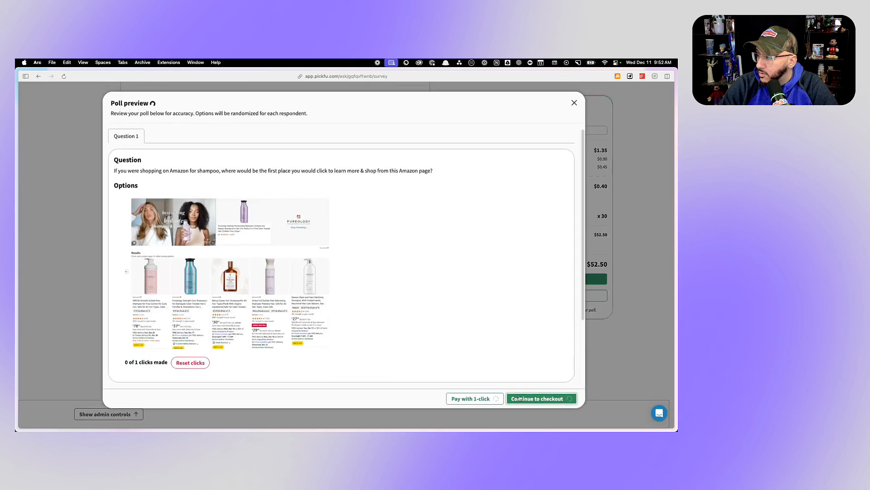
- Continue from the poll preview to checkout and launch the Amazon shampoo click test
click(517, 397)
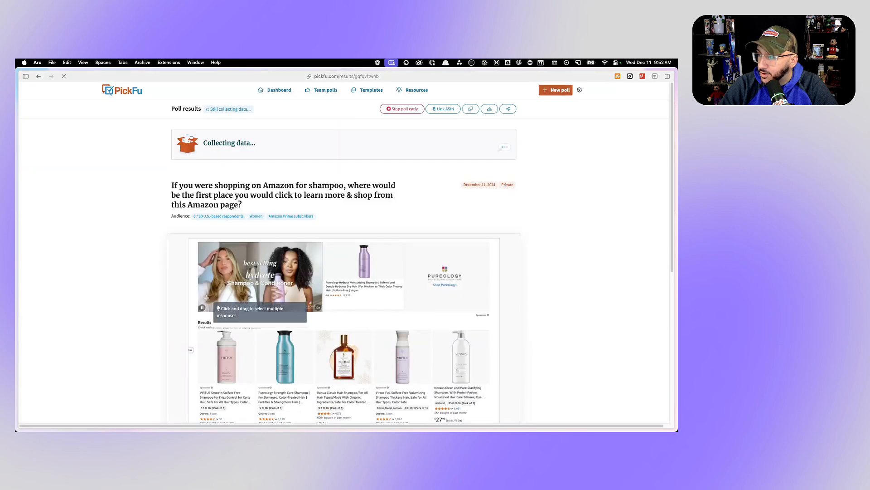
- Switch to the two-image Pureology shampoo poll, load its new responses, and examine the votes and written comments
mouse_move(49, 169)
click(47, 132)
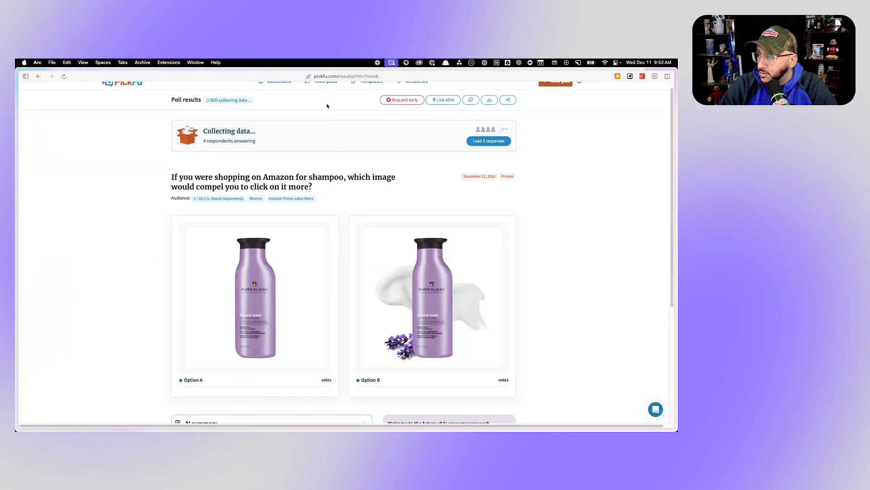
scroll(305, 272, down, 6)
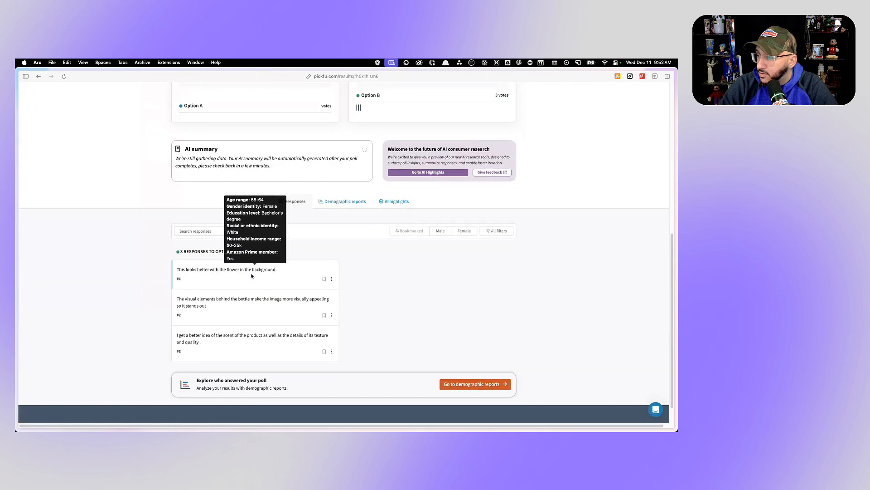
mouse_move(206, 305)
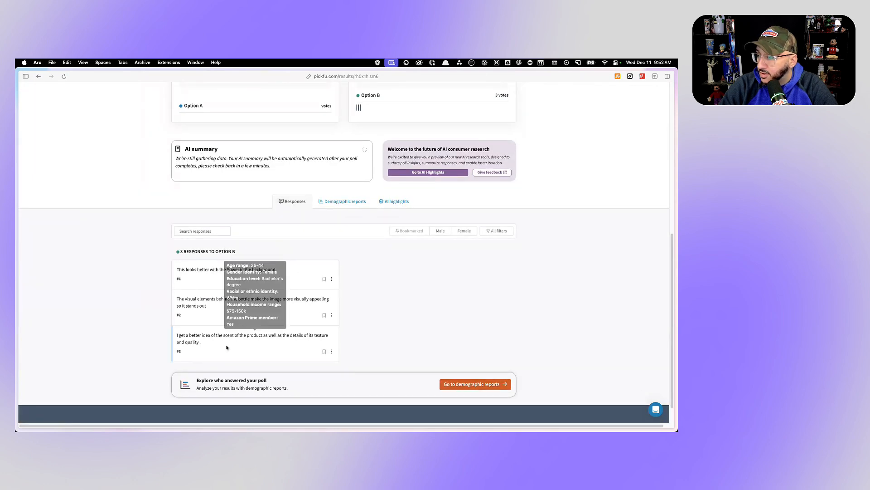
mouse_move(199, 342)
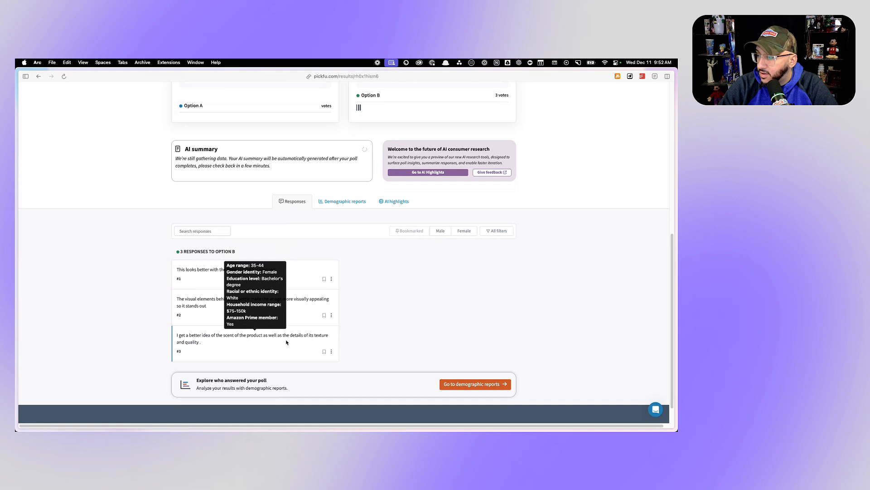
scroll(337, 324, up, 5)
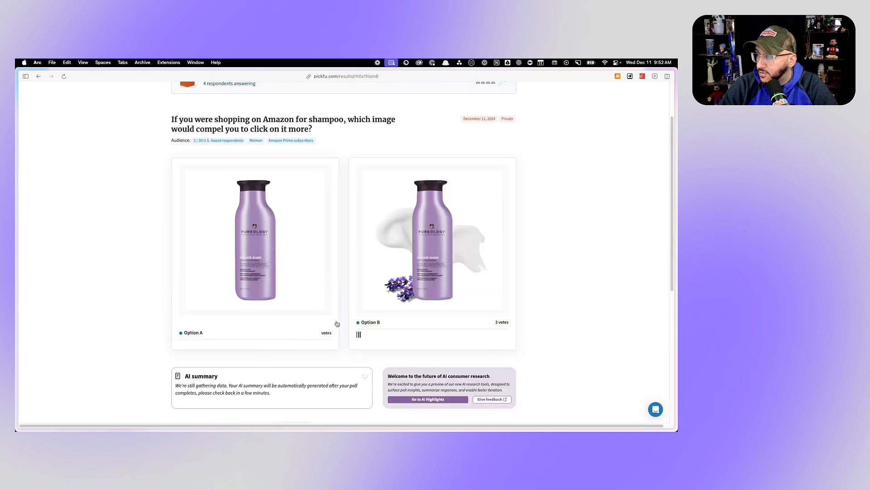
scroll(433, 268, up, 2)
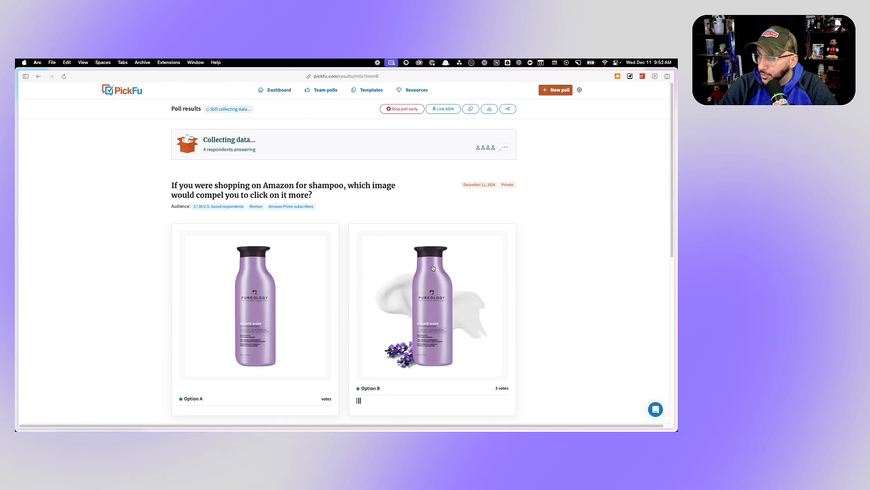
scroll(433, 268, down, 1)
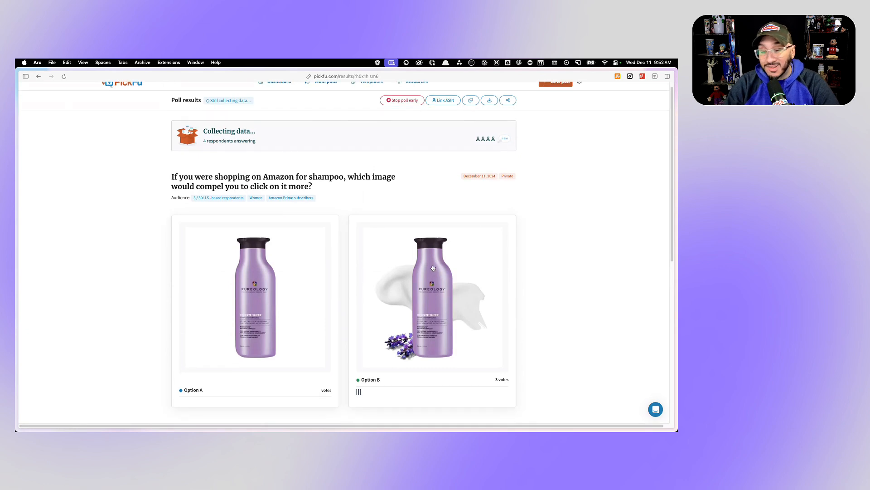
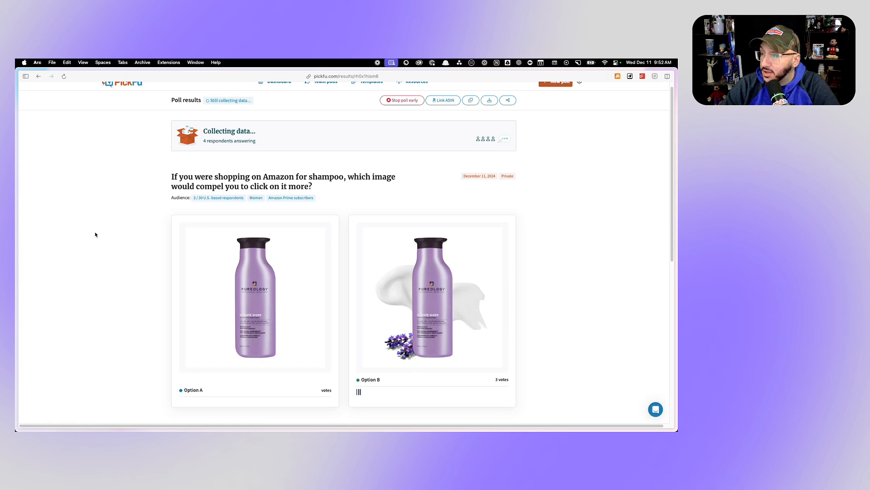
- Switch to the three-product shampoo poll, load its new responses, and read the comments, including the newest one for Option C
mouse_move(16, 195)
click(47, 118)
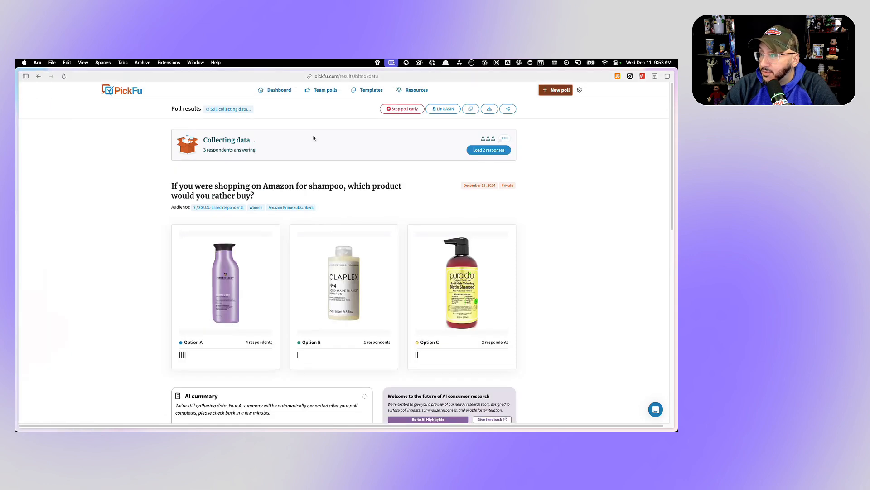
click(489, 150)
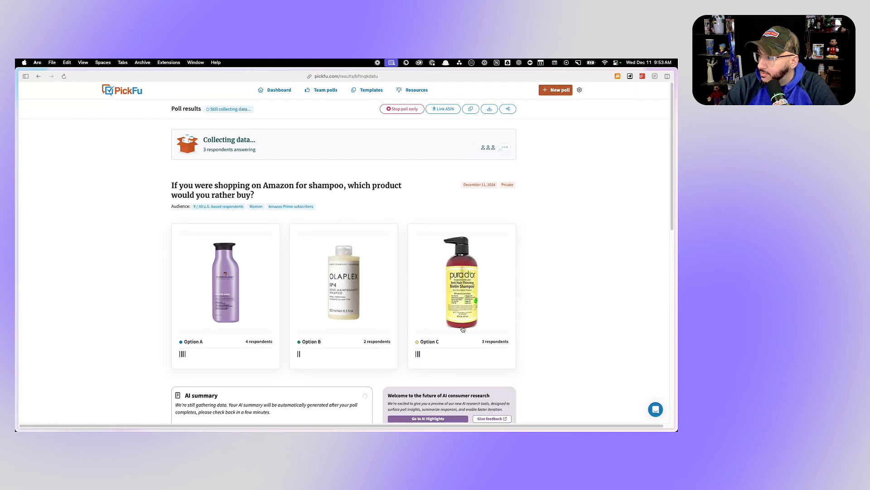
scroll(462, 329, down, 10)
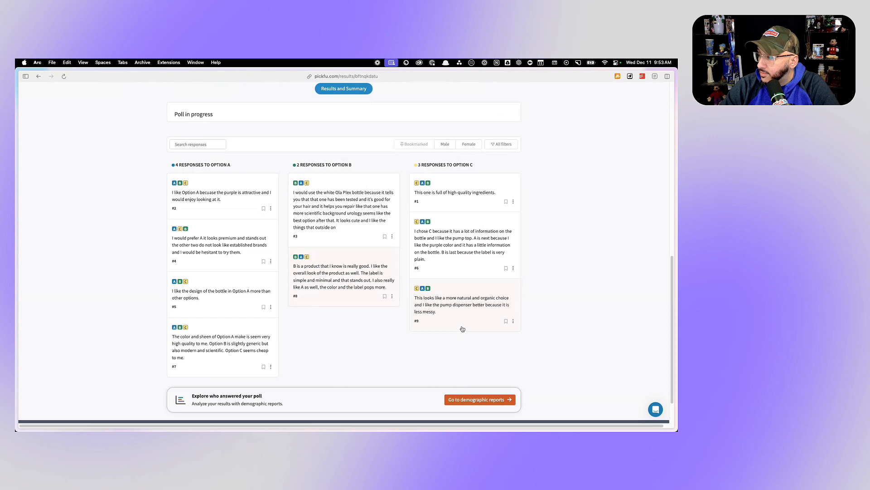
mouse_move(467, 304)
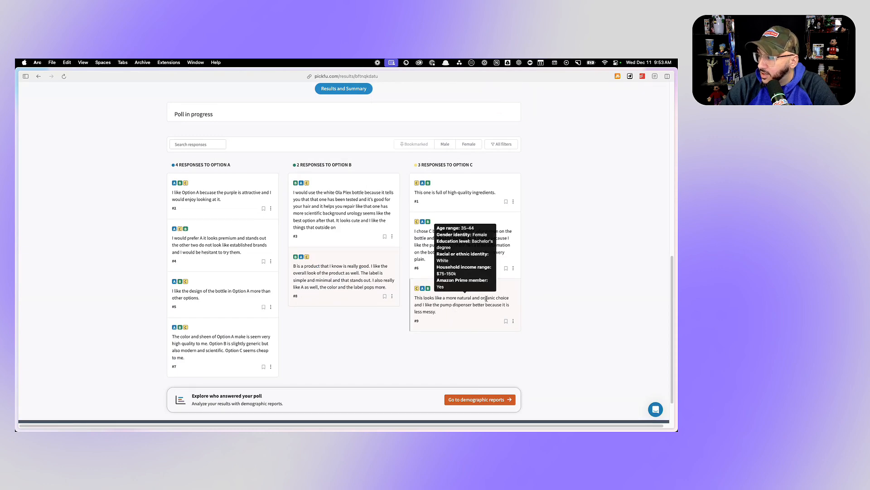
scroll(489, 298, up, 5)
scroll(489, 297, up, 3)
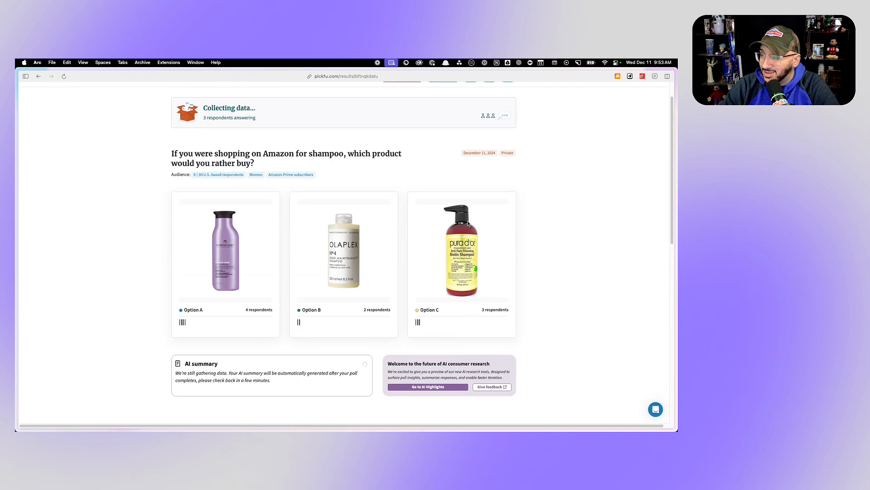
- Compare the Option B and Option C comments in the three-product poll with the bottle images and vote counts
scroll(333, 286, down, 8)
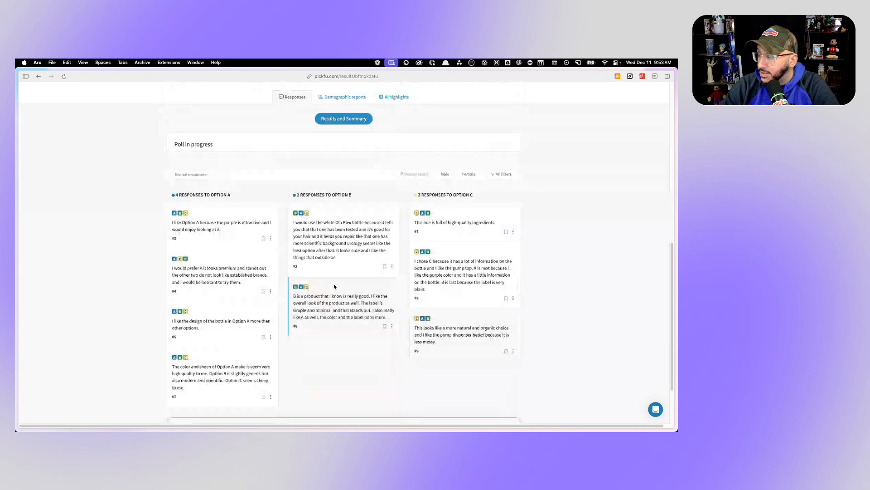
scroll(335, 287, up, 5)
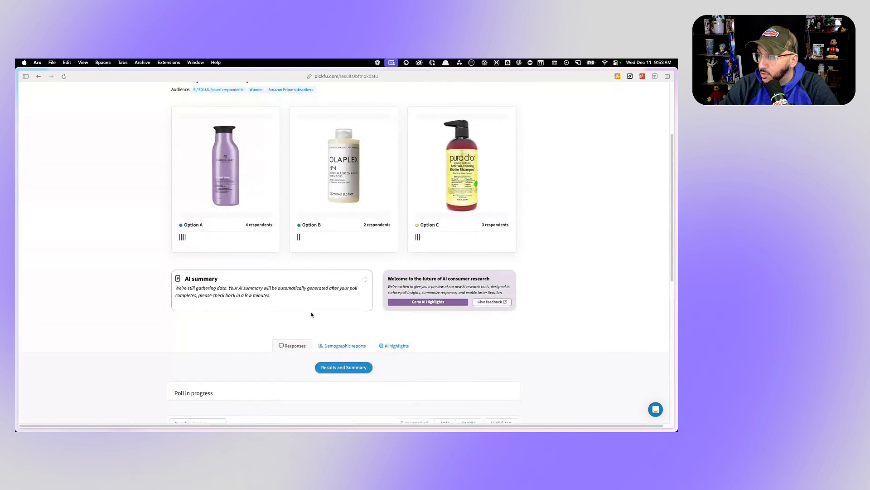
scroll(311, 315, down, 4)
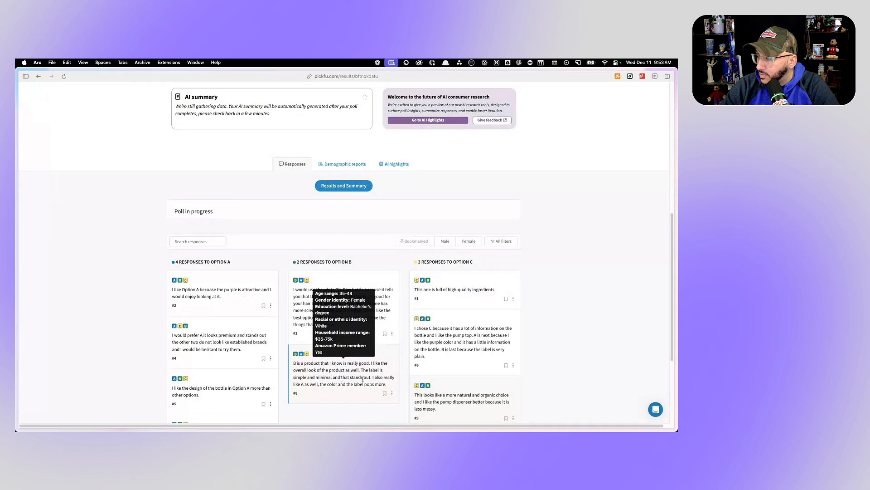
drag(310, 385, 353, 385)
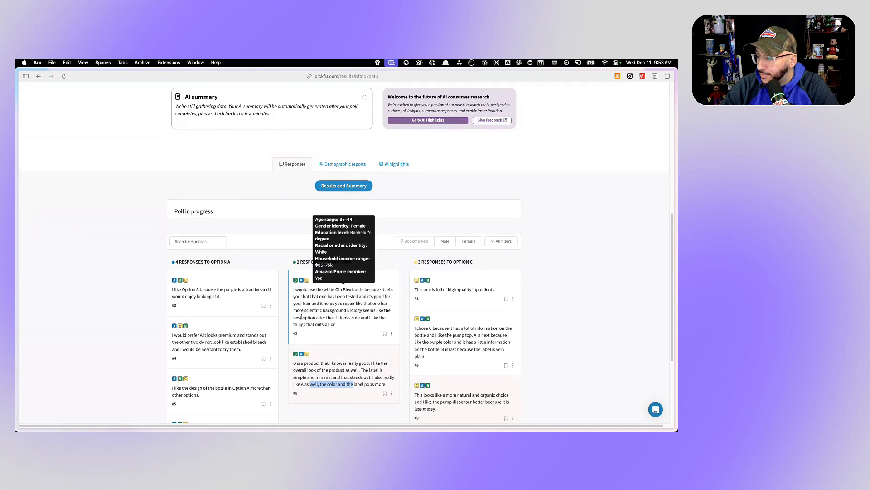
scroll(301, 316, down, 2)
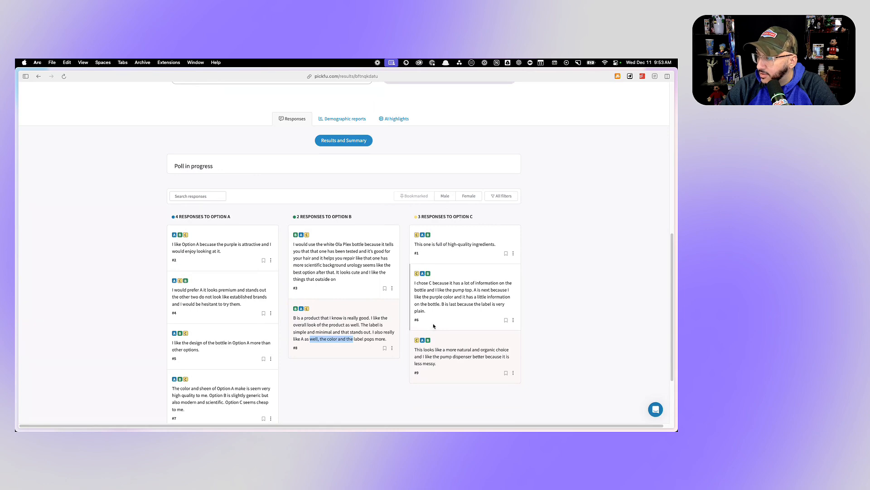
scroll(433, 326, up, 5)
scroll(433, 325, up, 3)
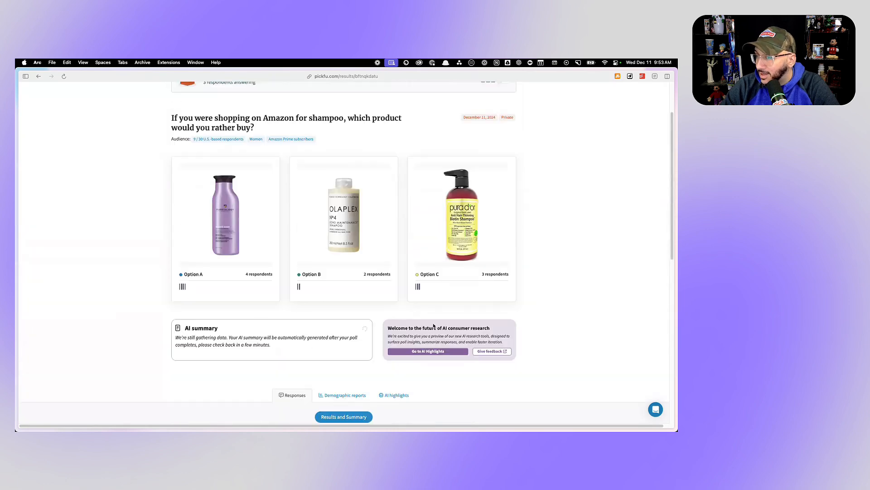
- Check the Amazon page click test and the two-image Pureology poll for new responses, ending on the click test
mouse_move(15, 184)
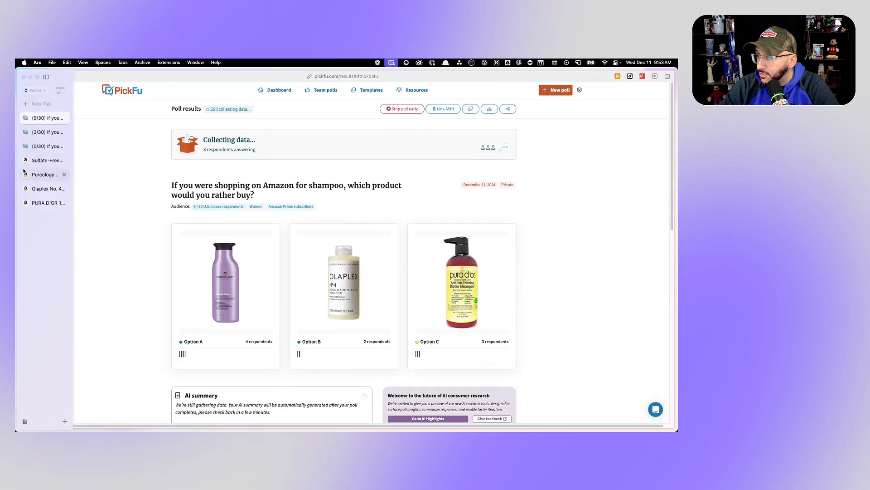
click(51, 145)
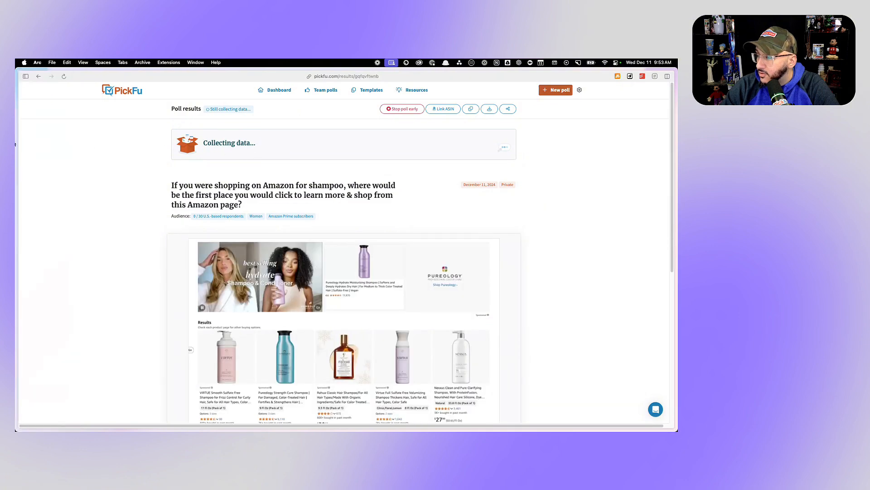
mouse_move(15, 144)
click(36, 132)
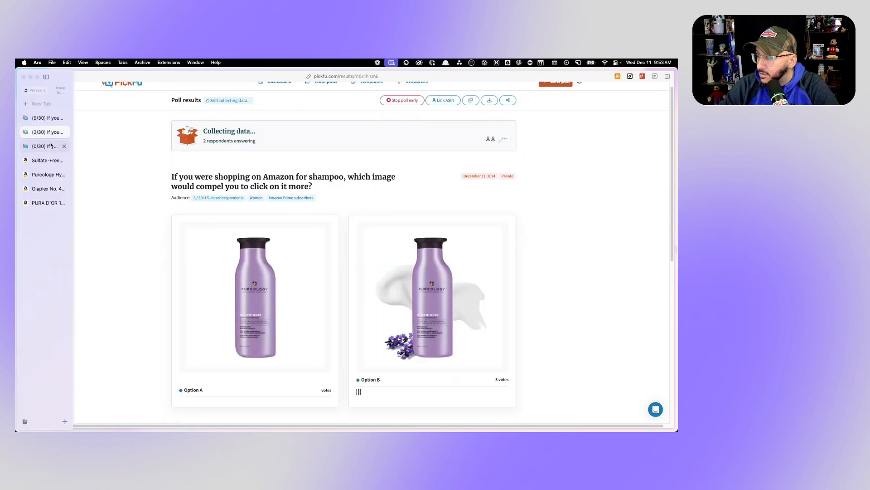
click(41, 119)
click(43, 132)
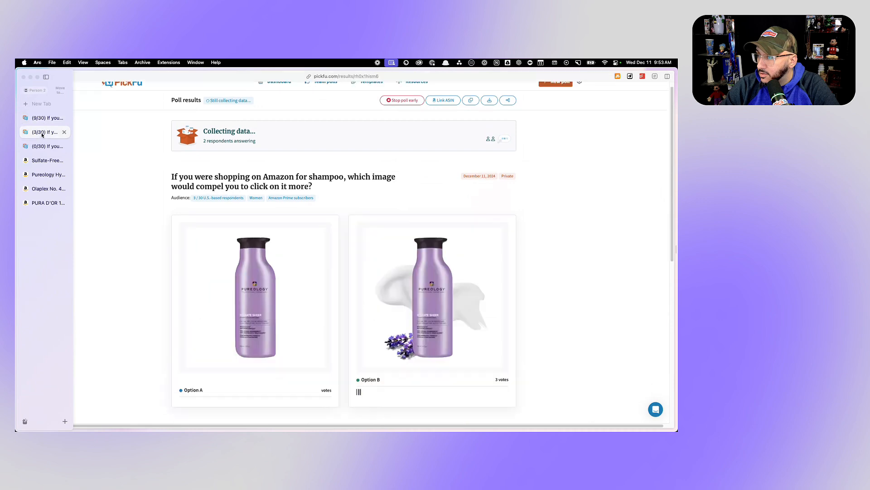
click(44, 146)
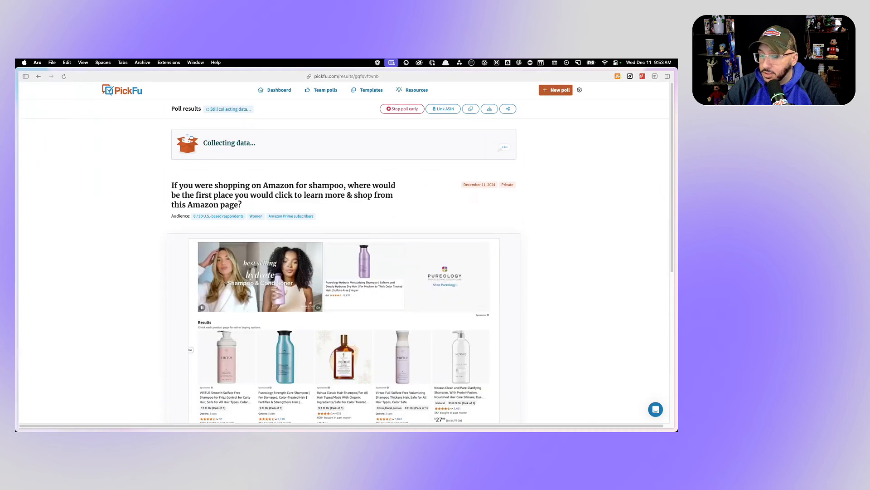
- Switch to the Canva product image design and duplicate page 2, the bottle with cream swatch and lavender
key(super+Tab)
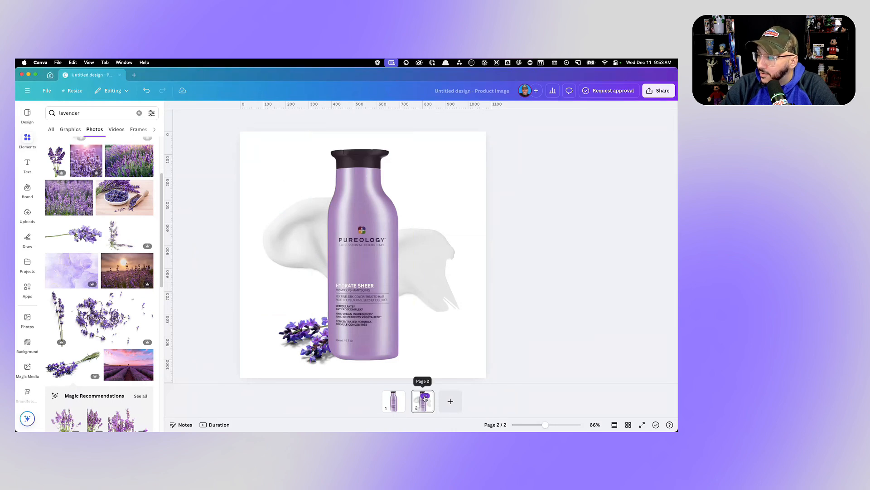
click(424, 396)
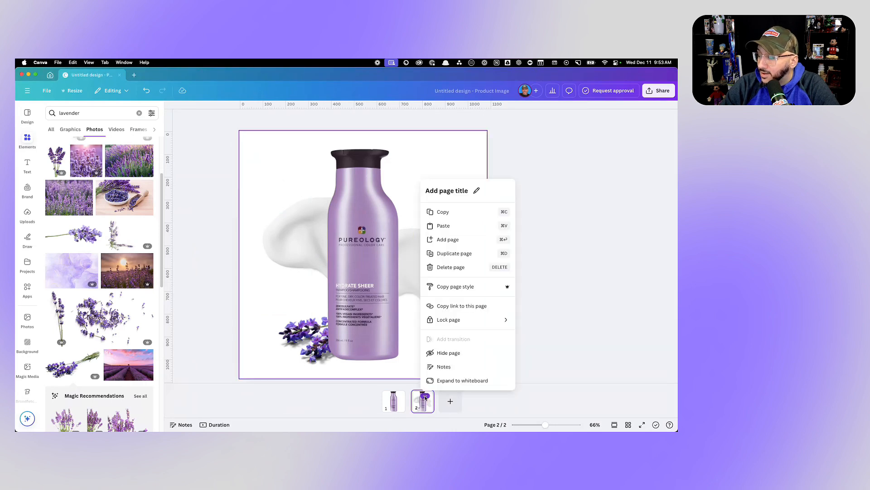
click(460, 257)
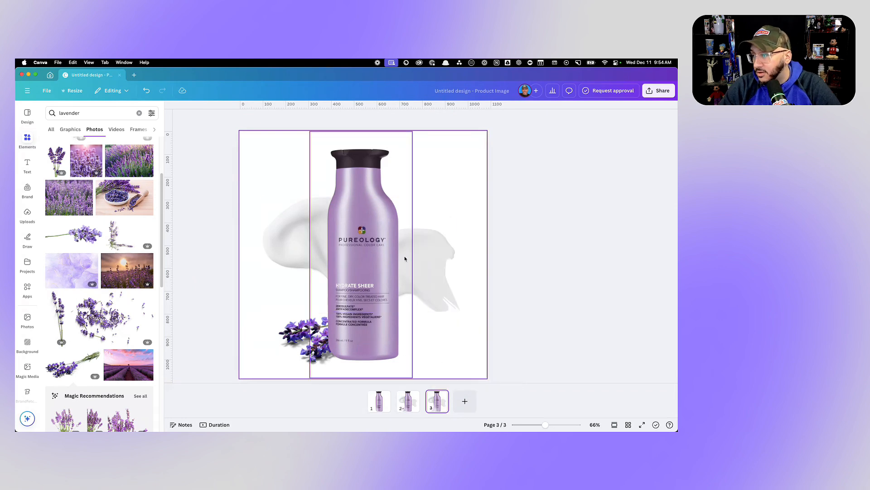
- Examine the product claims printed on the Pureology bottle label on page 3 up close
scroll(368, 302, up, 5)
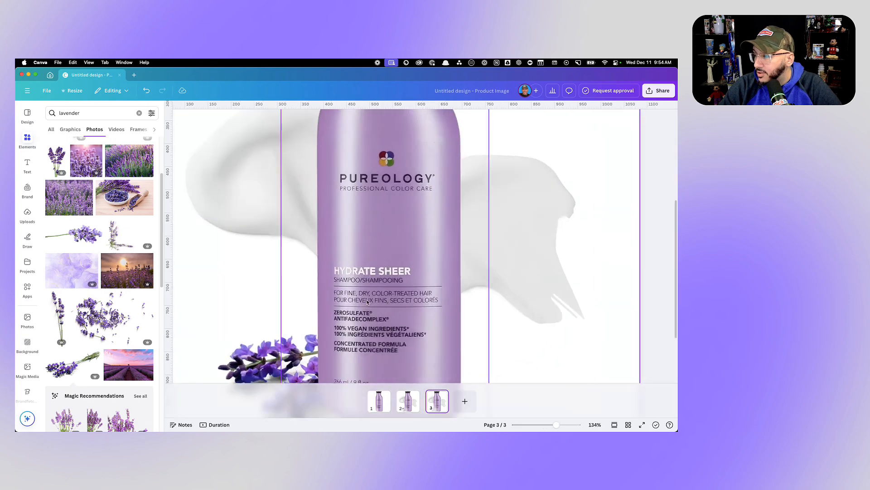
scroll(454, 300, down, 1)
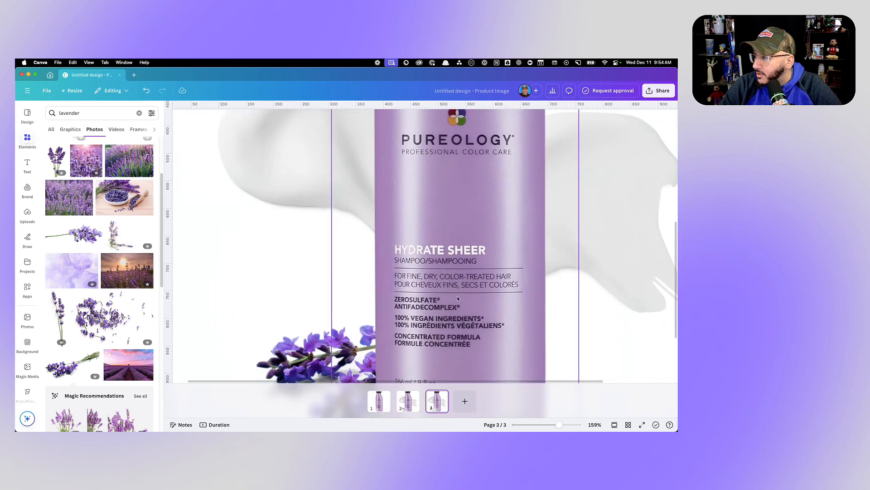
scroll(440, 313, down, 1)
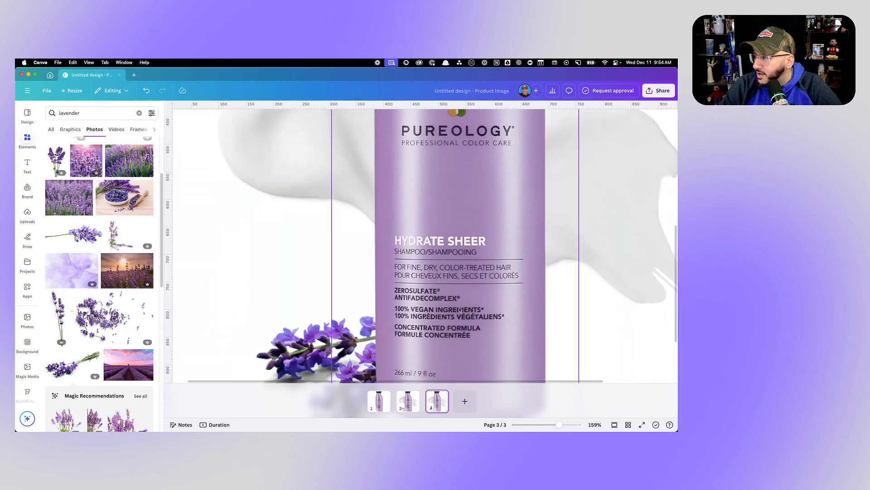
scroll(440, 310, down, 5)
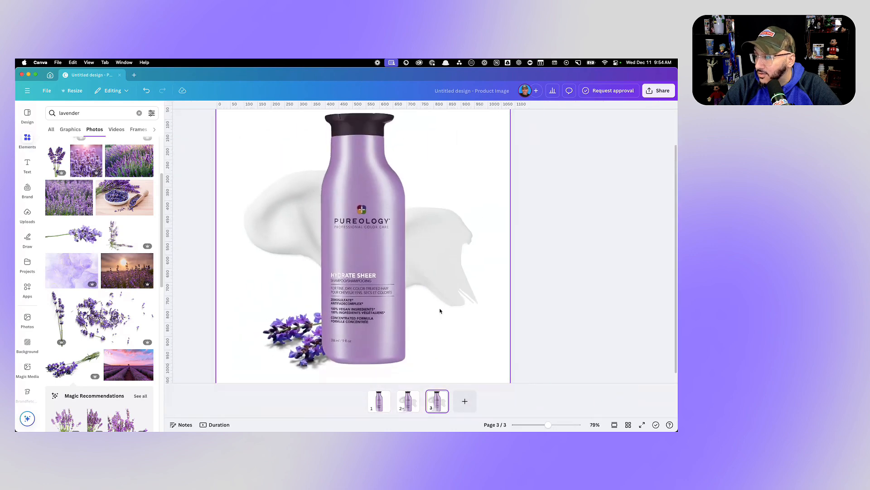
scroll(389, 299, up, 1)
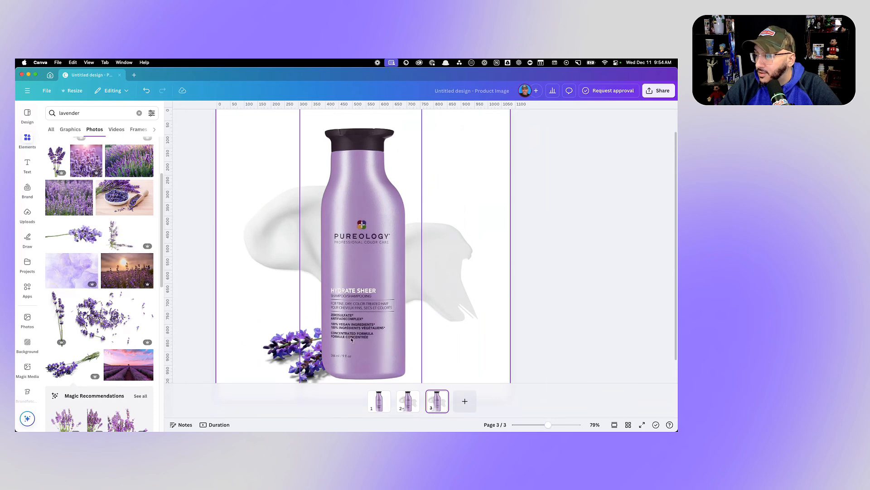
scroll(359, 331, up, 5)
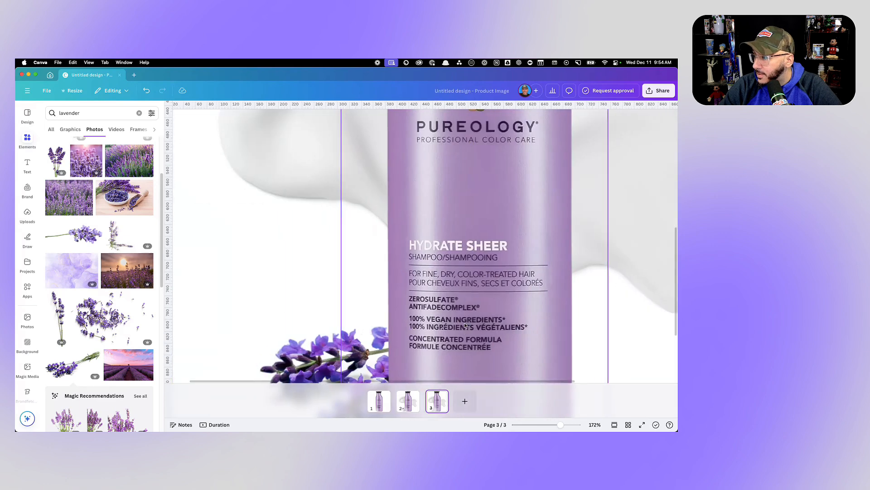
scroll(465, 325, down, 6)
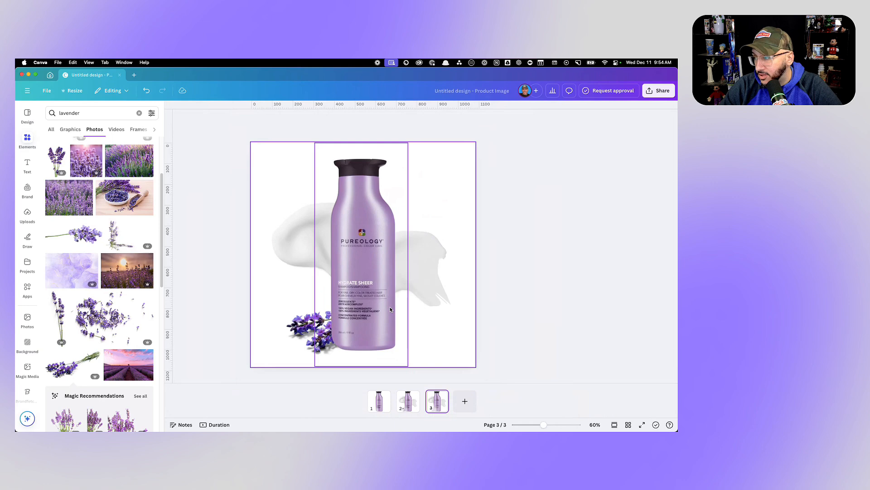
- Add a brand heading reading "100% VEGAN" over the upper part of the bottle on page 3
scroll(391, 309, up, 3)
scroll(386, 283, up, 4)
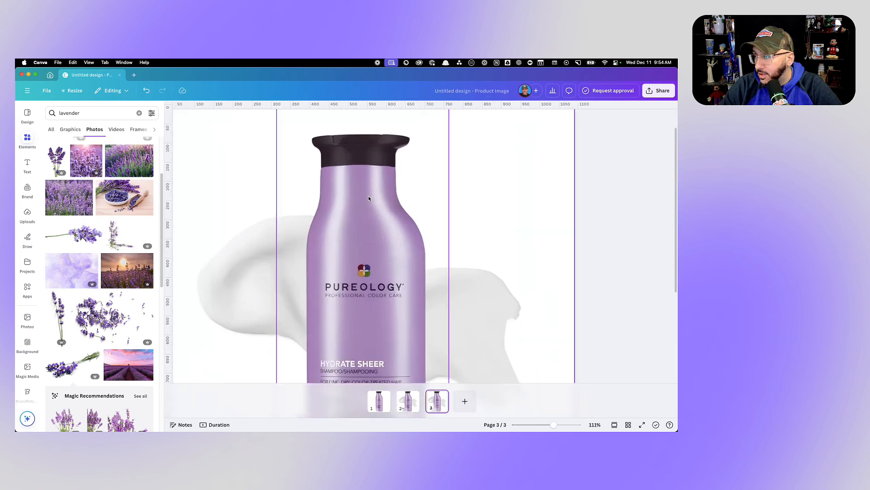
click(28, 165)
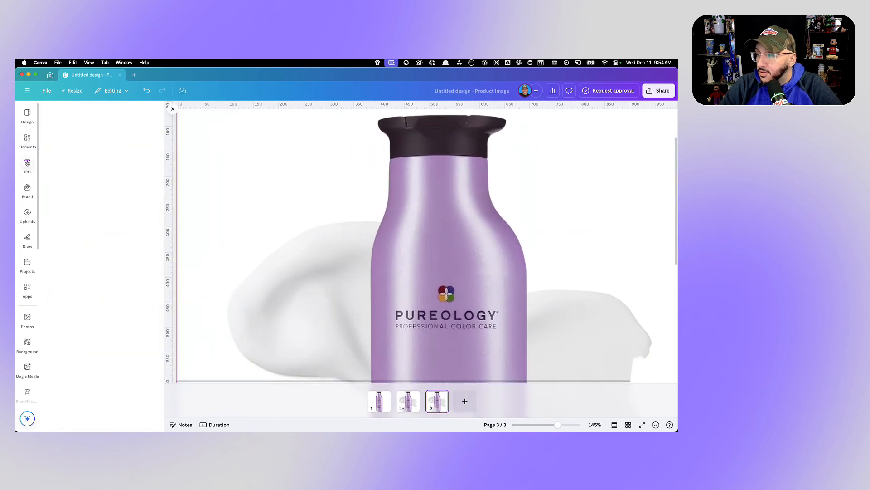
click(89, 186)
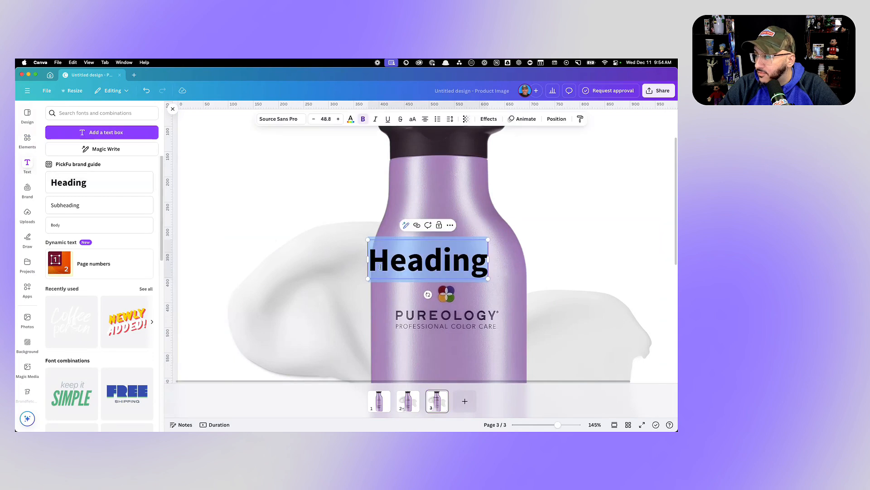
text(100)
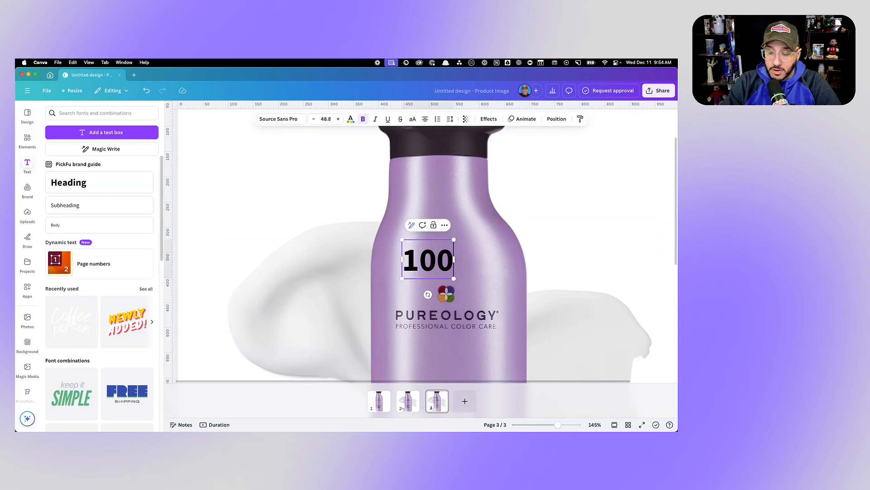
text(% VEGAN)
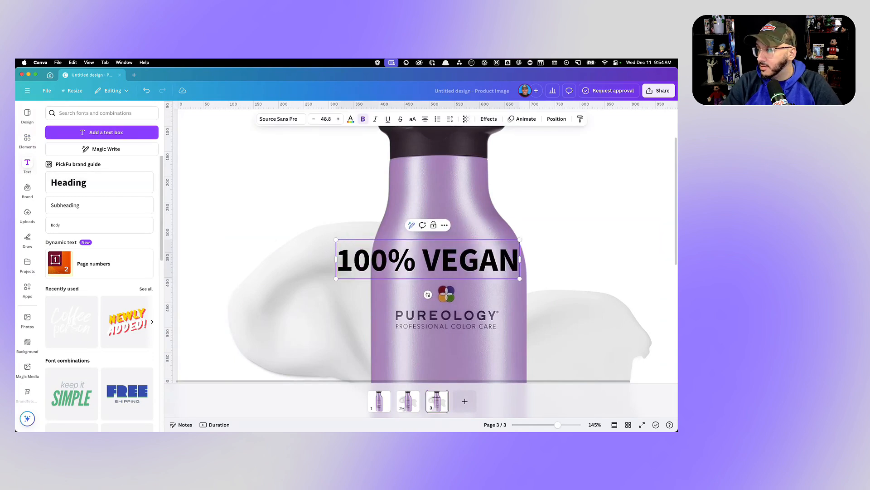
- Move the "100% VEGAN" heading up to the bottle's neck and scale it down to font size 29.8
scroll(439, 253, down, 3)
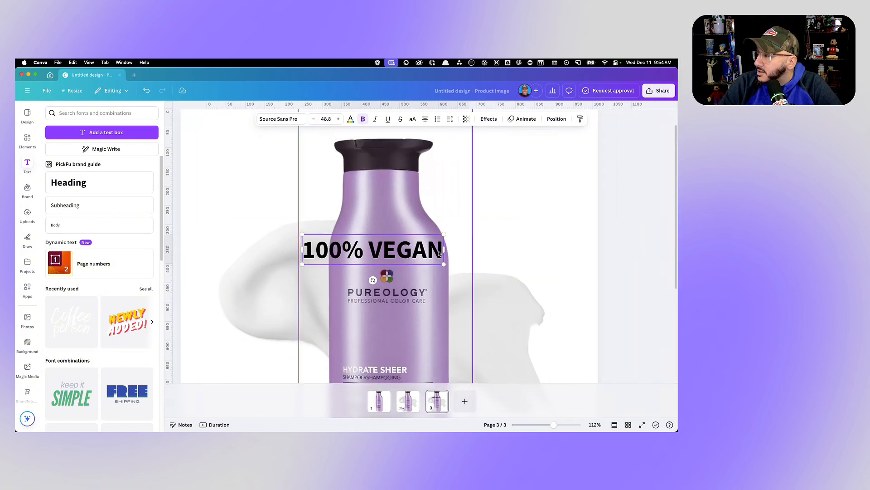
drag(373, 251, 385, 193)
drag(458, 206, 403, 192)
- Recolor the "100% VEGAN" heading to #F0EEF5 by sampling the white "HYDRATE SHEER" lettering on the bottle label
click(350, 118)
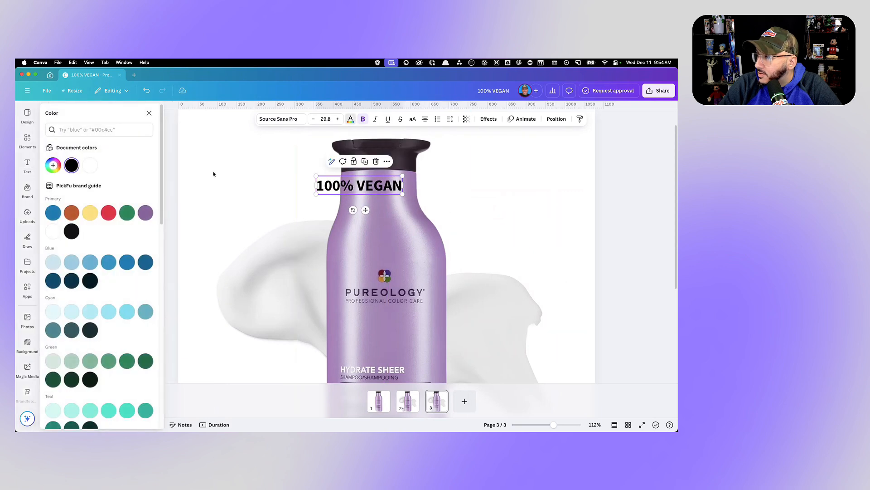
click(53, 165)
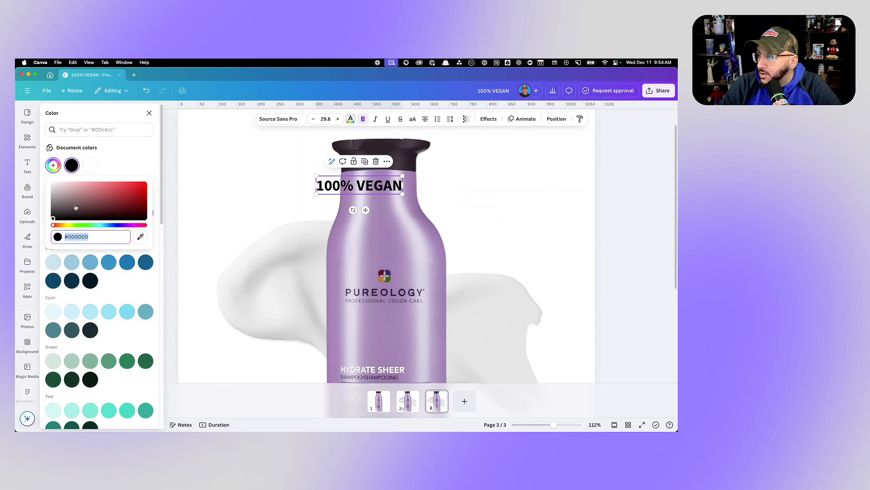
click(140, 236)
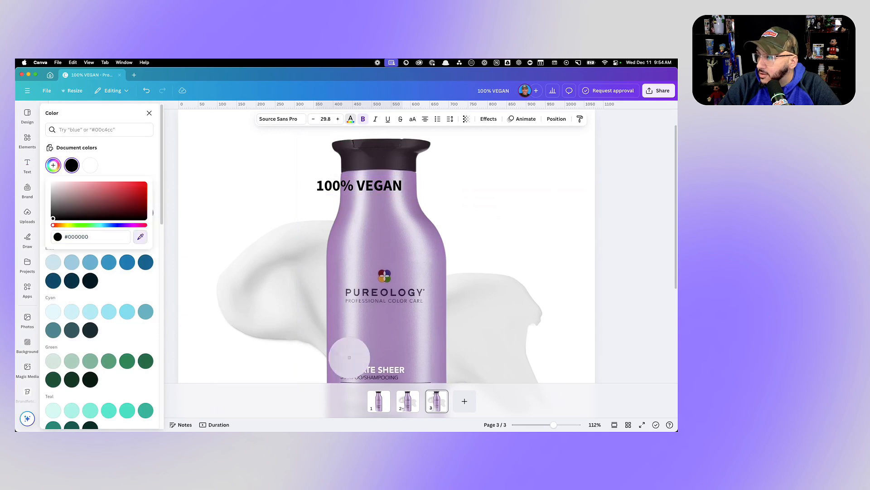
click(387, 370)
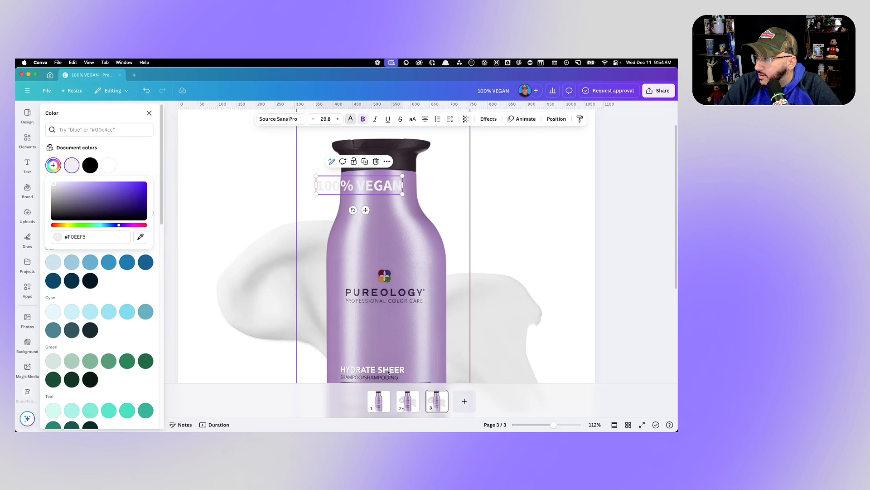
click(378, 217)
- Move the "100% VEGAN" heading onto the bottle's black cap and scale it down to font size 23.4
drag(347, 188, 368, 161)
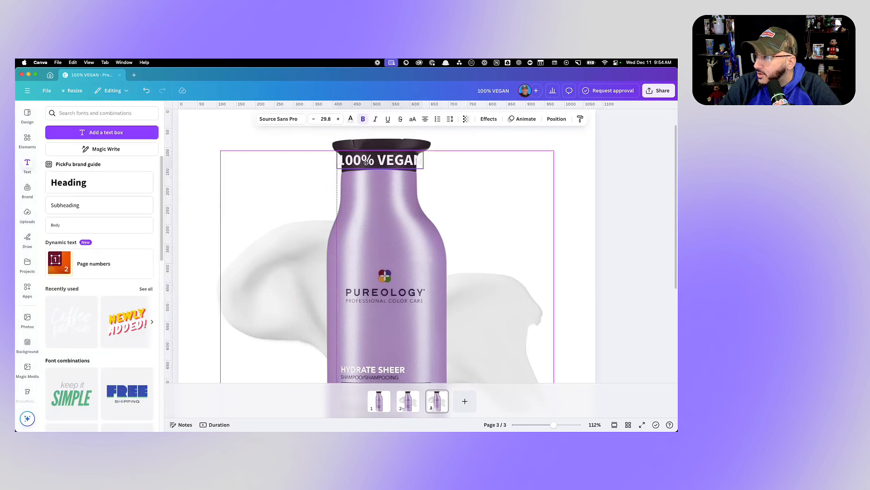
drag(423, 168, 392, 161)
scroll(409, 188, down, 5)
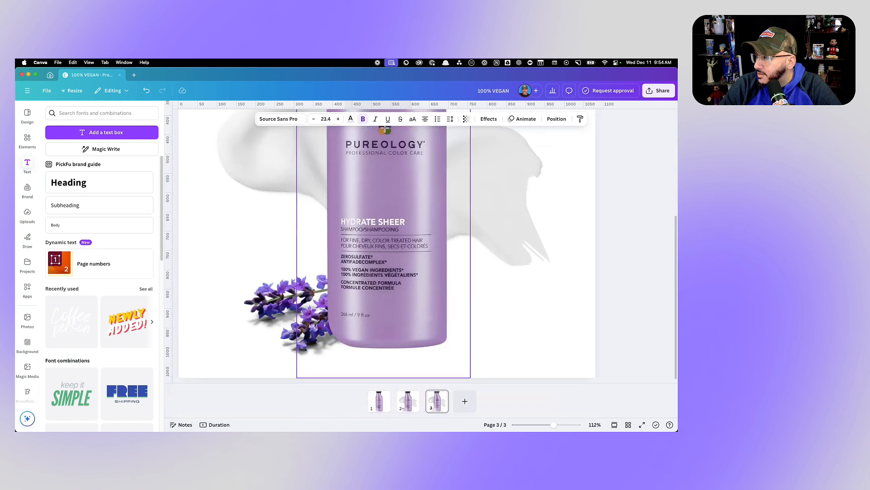
scroll(412, 192, down, 5)
click(471, 195)
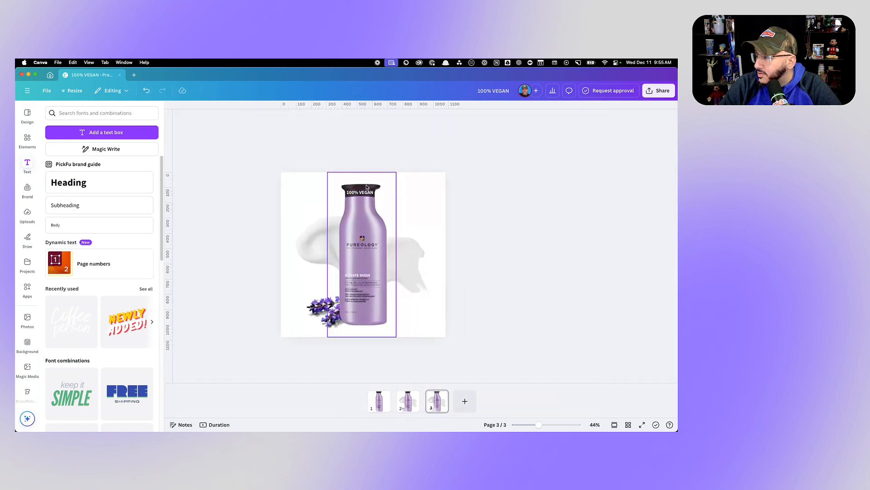
- Apply the Curve shape effect to the "100% VEGAN" heading and reduce it to a slight upward arc matching the cap
scroll(361, 191, up, 5)
scroll(360, 191, up, 5)
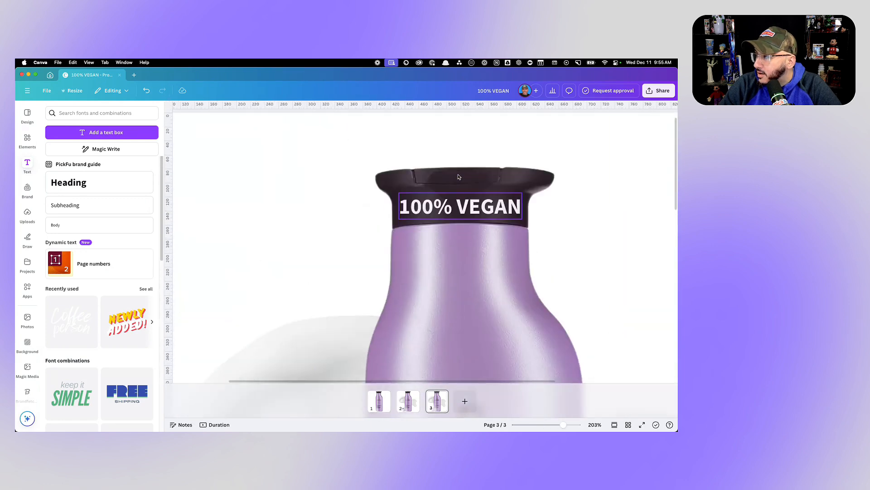
click(473, 210)
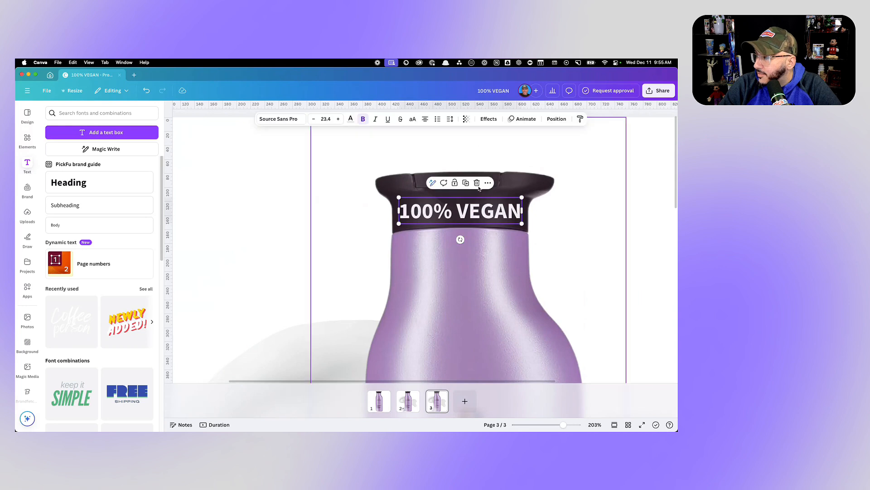
click(497, 119)
click(107, 350)
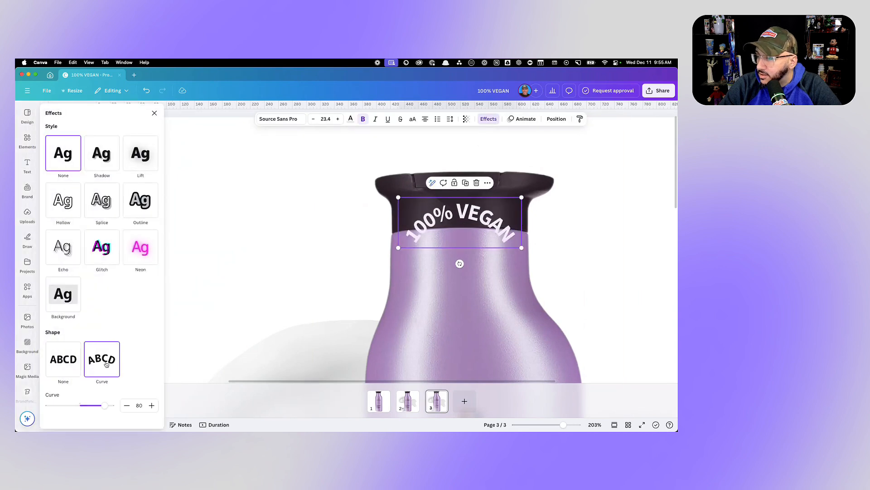
drag(105, 405, 83, 410)
click(235, 235)
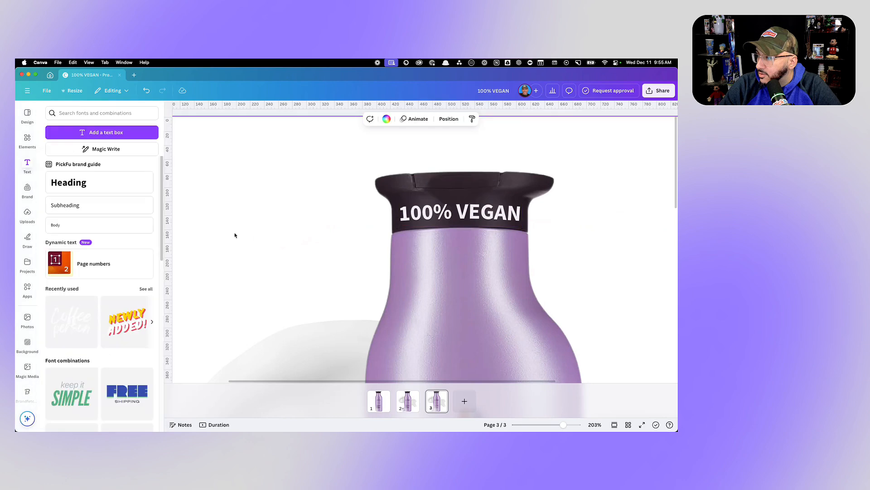
scroll(484, 214, down, 5)
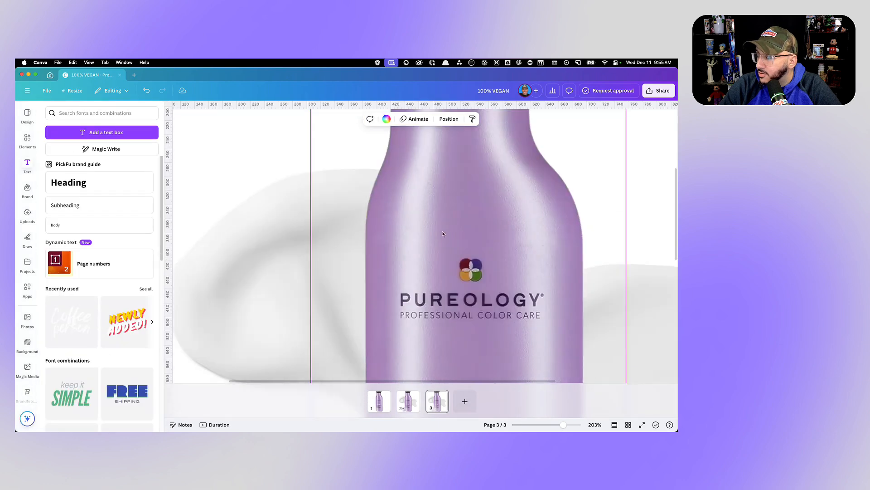
scroll(428, 241, down, 5)
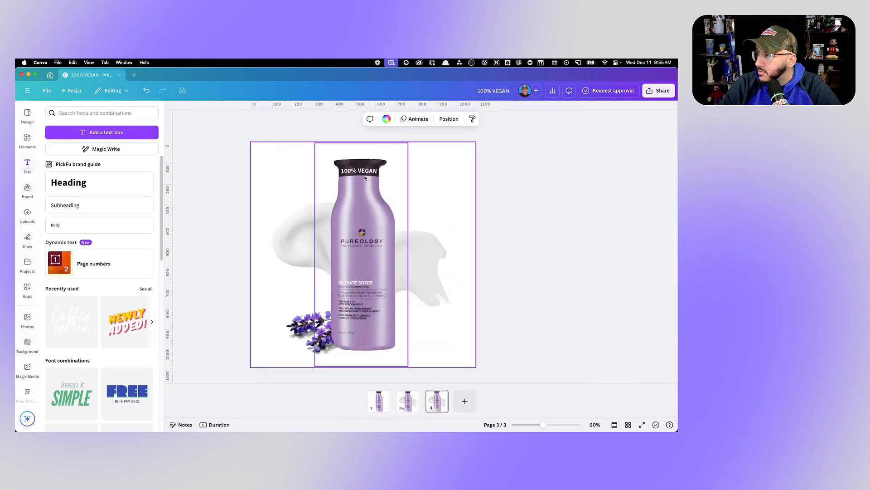
- Tighten the letter spacing of the curved "100% VEGAN" heading to -37
scroll(365, 177, up, 3)
scroll(365, 178, up, 5)
scroll(521, 167, up, 3)
click(512, 192)
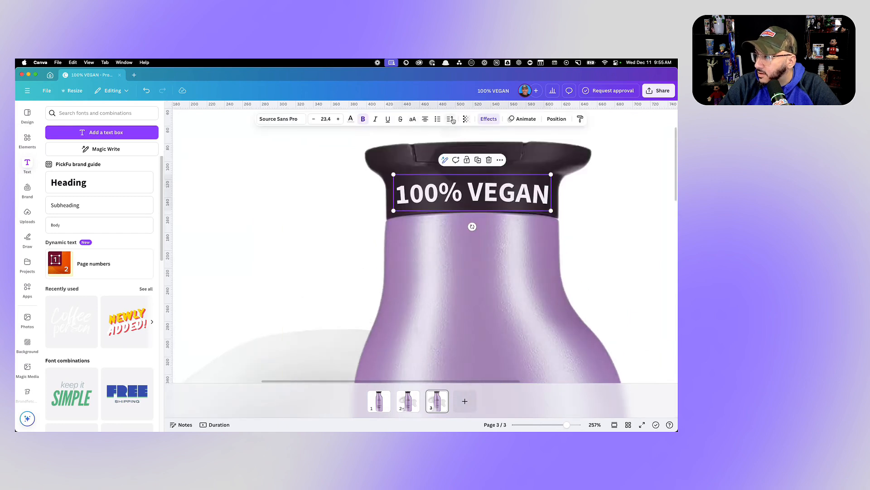
click(451, 119)
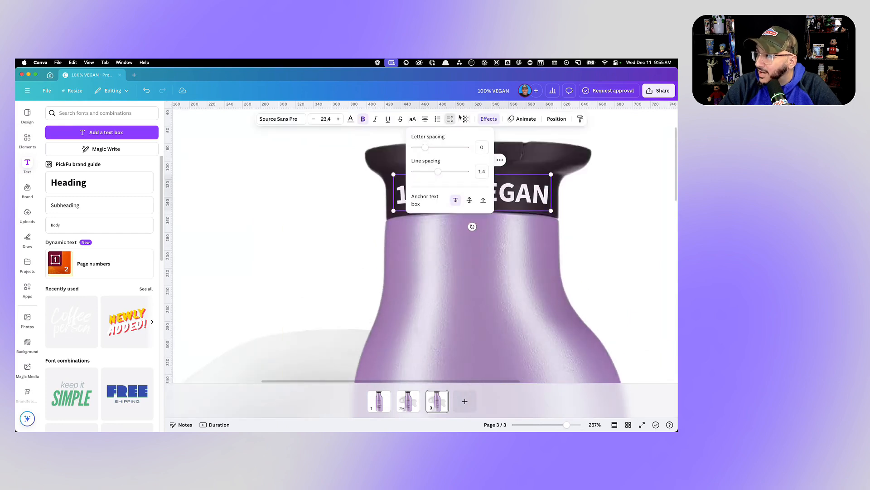
click(451, 120)
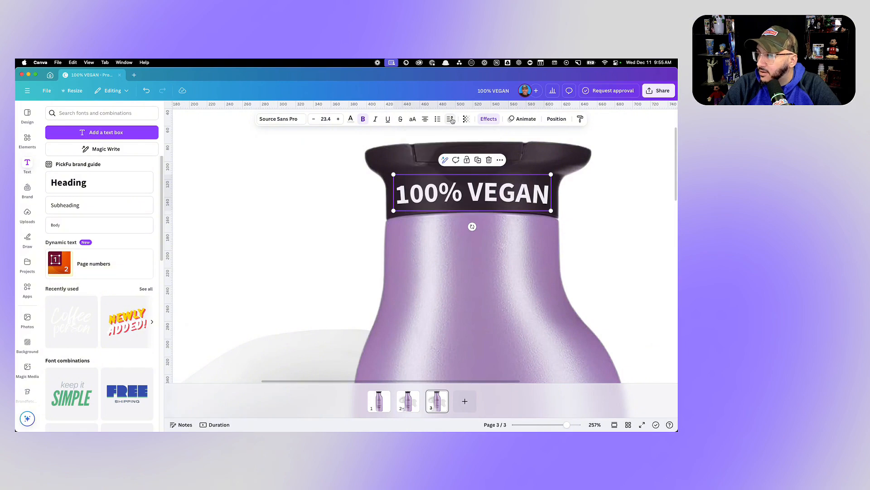
click(451, 119)
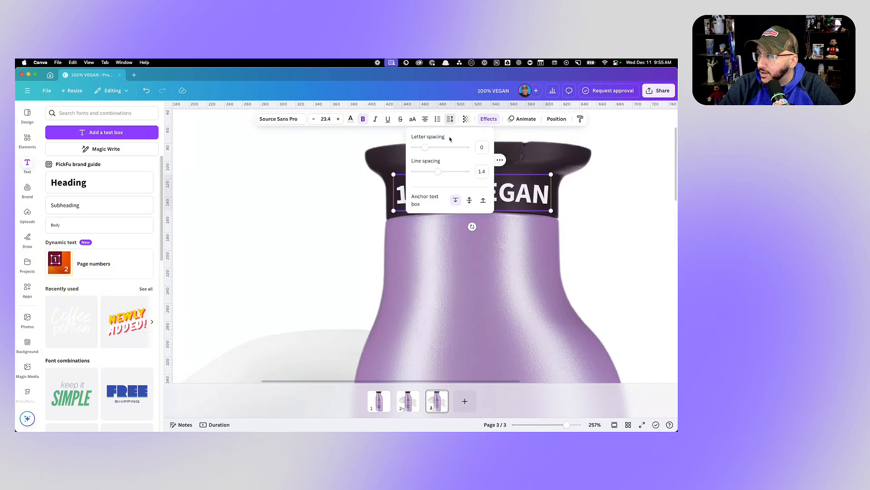
click(175, 112)
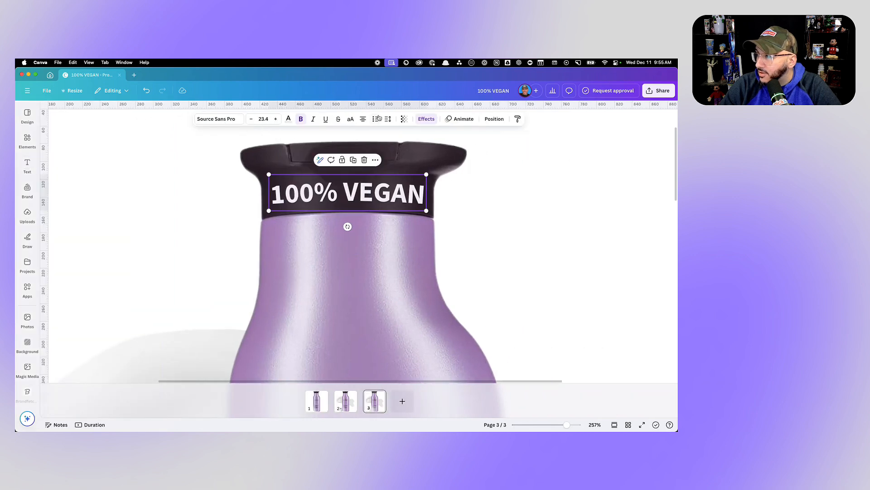
click(387, 119)
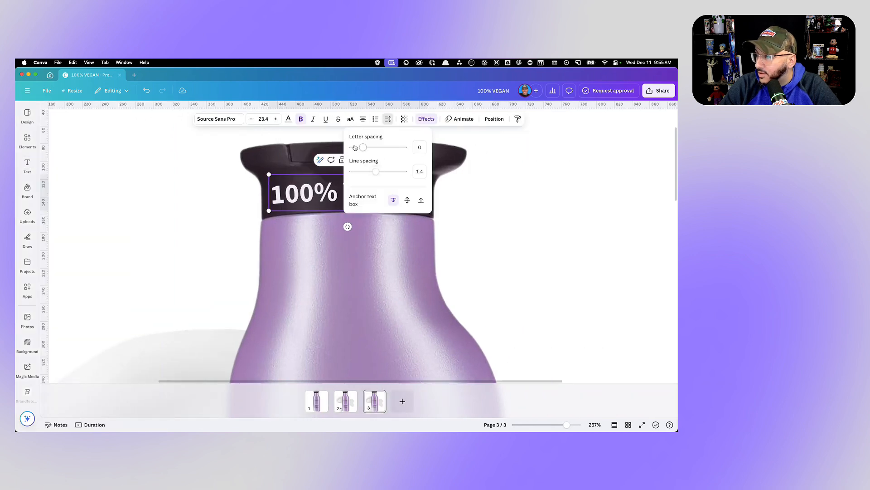
scroll(393, 222, up, 2)
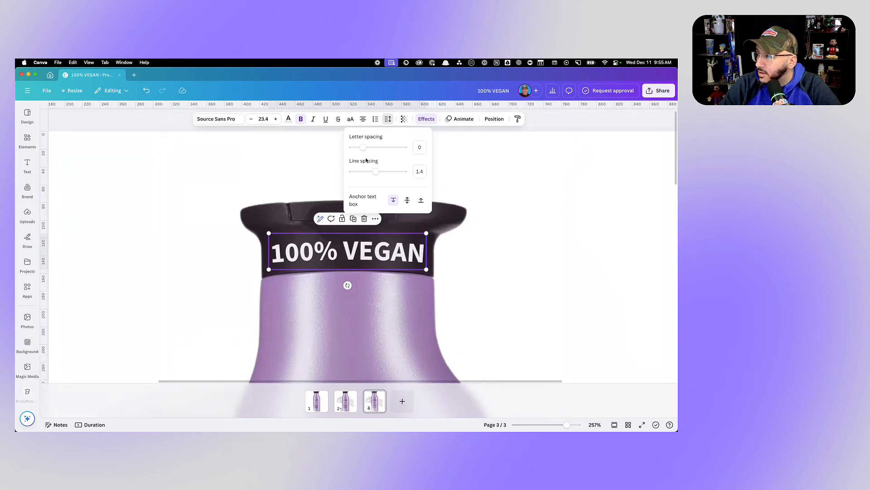
drag(364, 150, 361, 150)
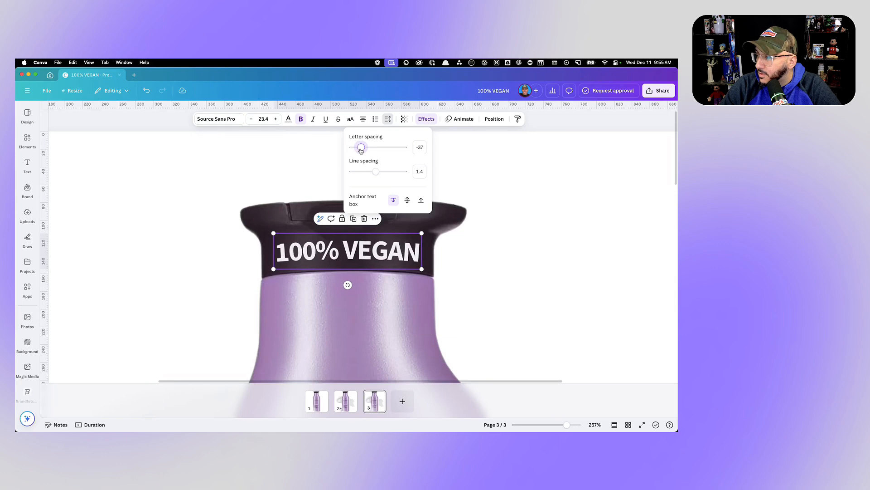
click(509, 172)
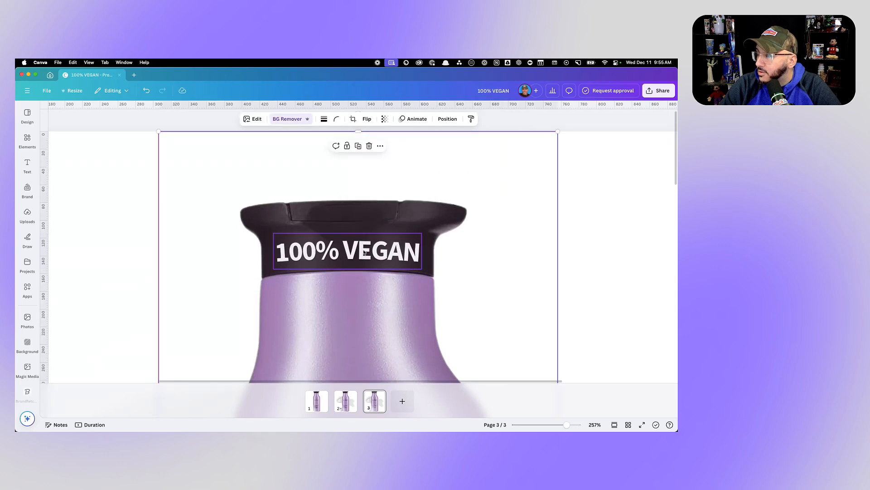
- Enlarge the "100% VEGAN" heading to font size 27.2 and reposition it to span the width of the black cap
click(286, 254)
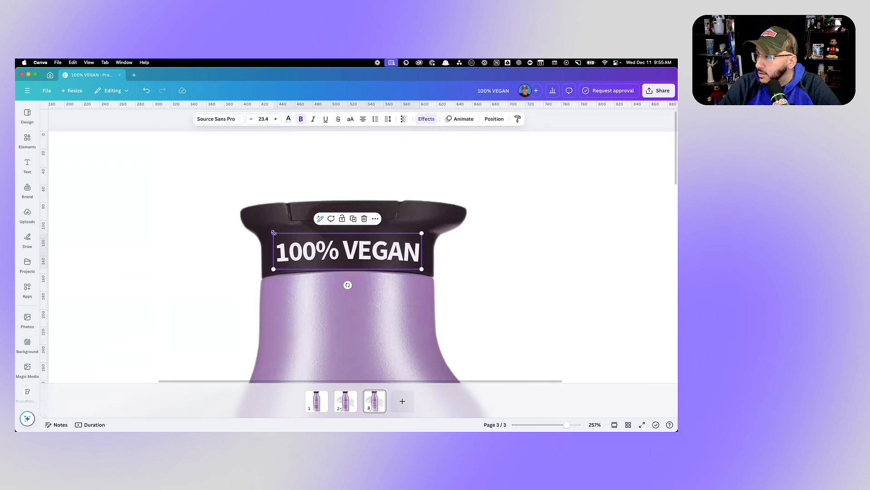
drag(274, 232, 264, 234)
drag(314, 248, 312, 247)
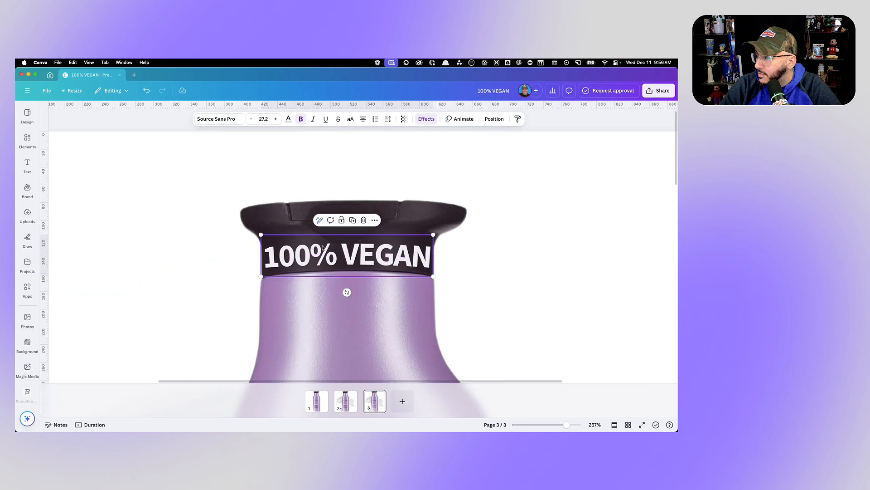
scroll(466, 217, down, 5)
click(558, 205)
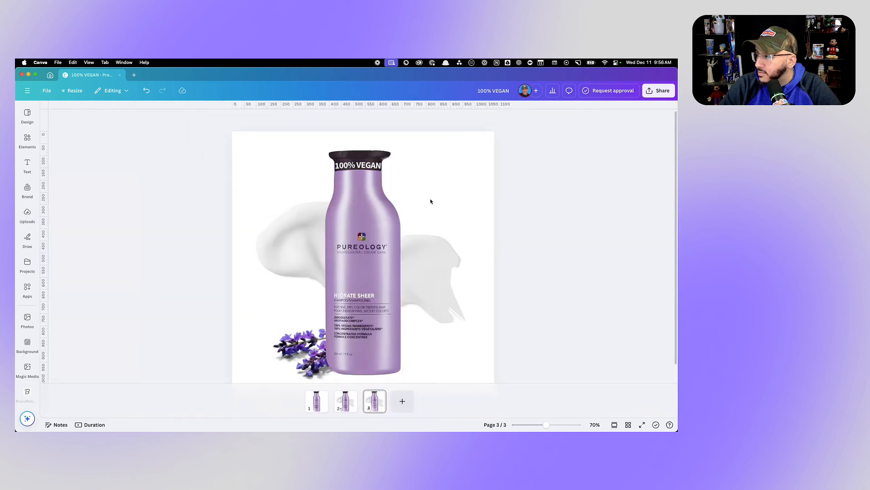
- Set the transparency of the "100% VEGAN" heading to 92
scroll(366, 167, up, 5)
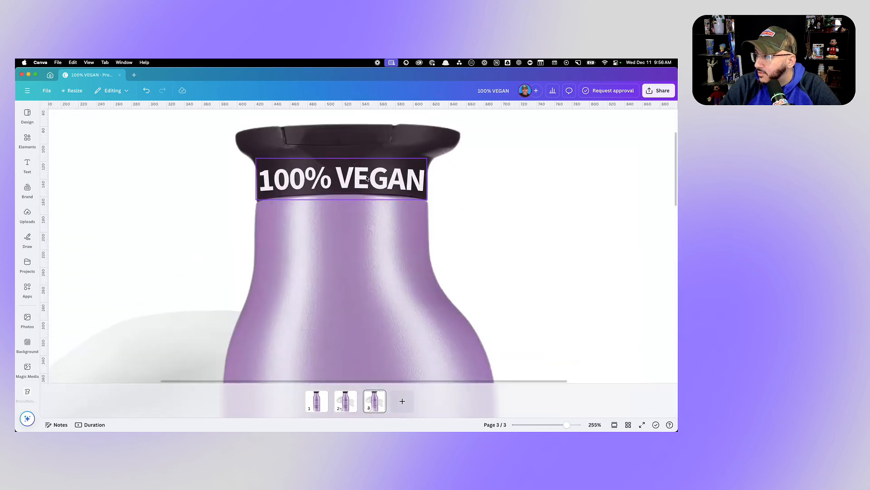
click(367, 178)
click(404, 119)
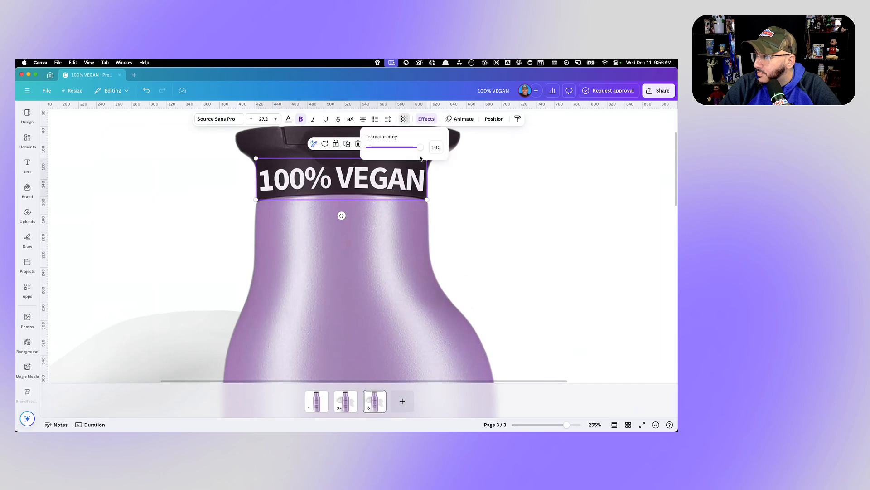
mouse_move(419, 149)
mouse_down()
mouse_move(358, 157)
mouse_move(426, 155)
mouse_move(415, 156)
mouse_up()
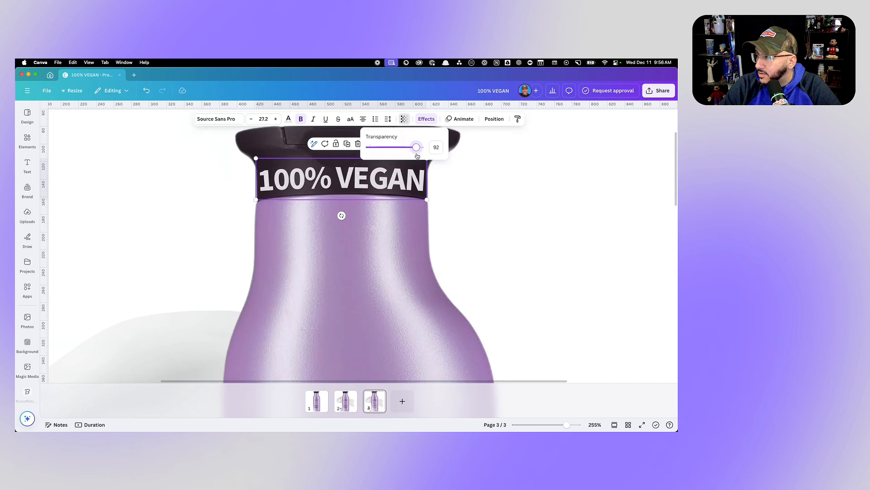
click(503, 186)
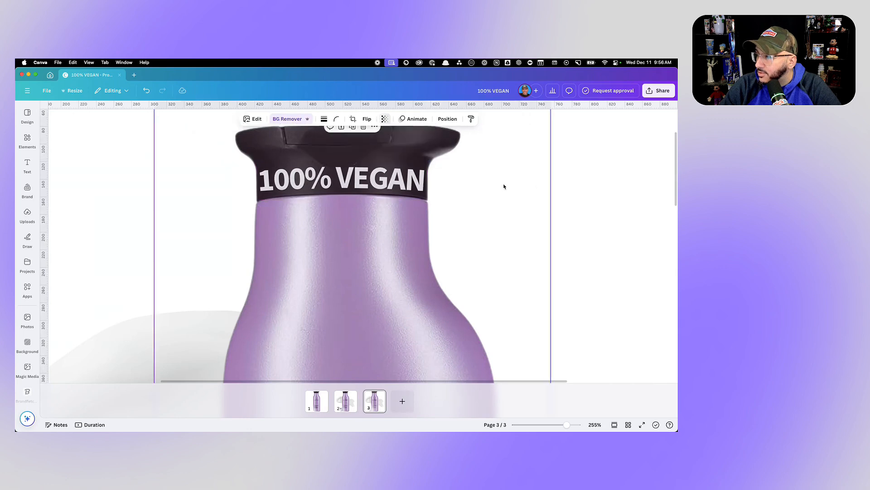
scroll(555, 180, down, 10)
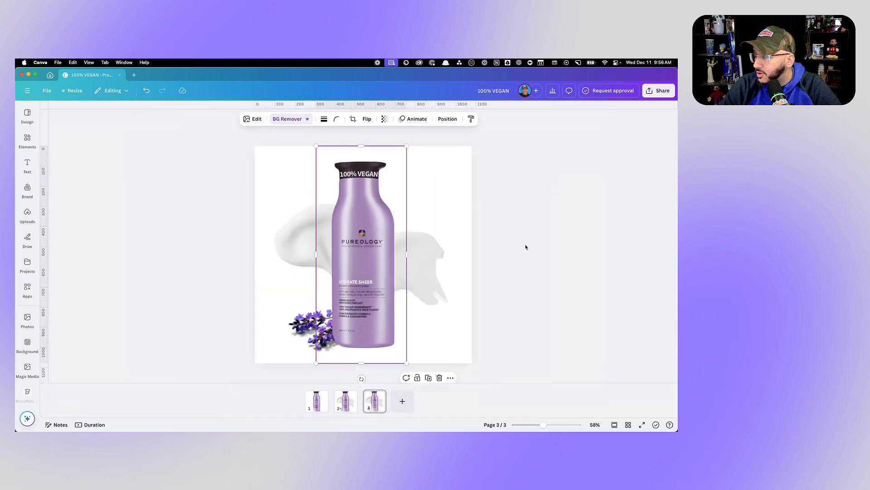
click(526, 245)
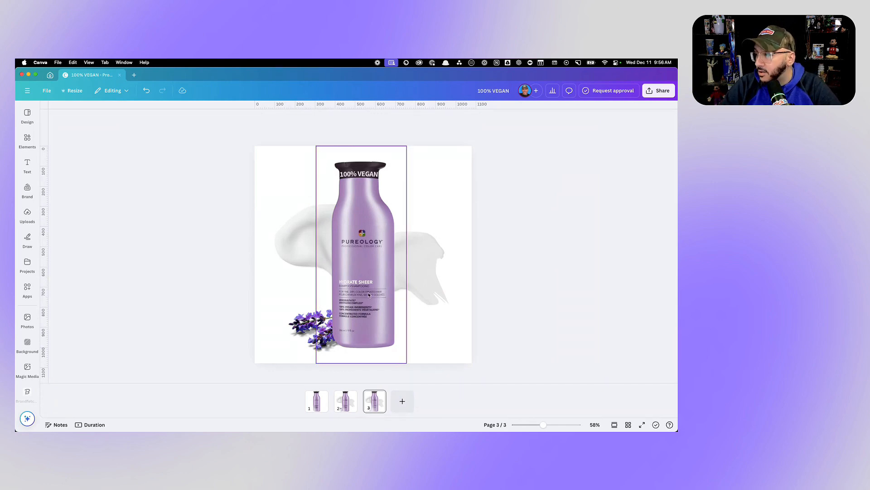
- Erase the "HYDRATE SHEER SHAMPOO/SHAMPOOING" text from the bottle image on page 3 with Magic Eraser at brush size 20
scroll(387, 295, up, 10)
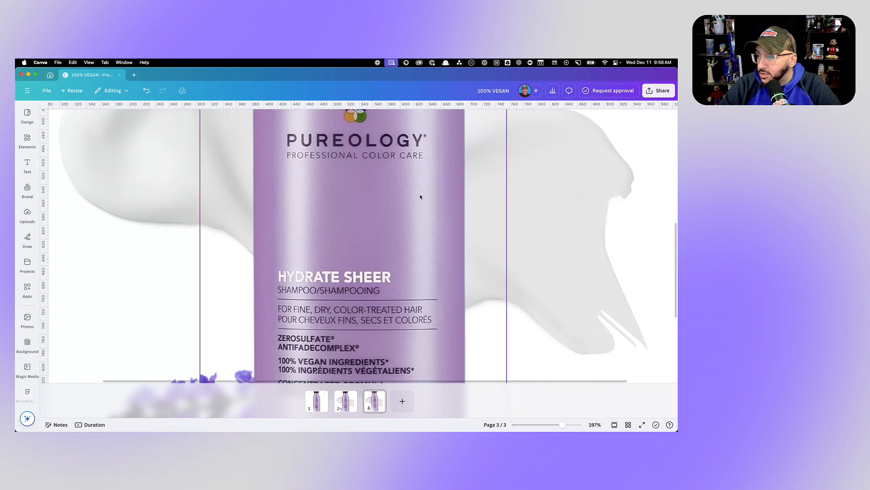
click(407, 241)
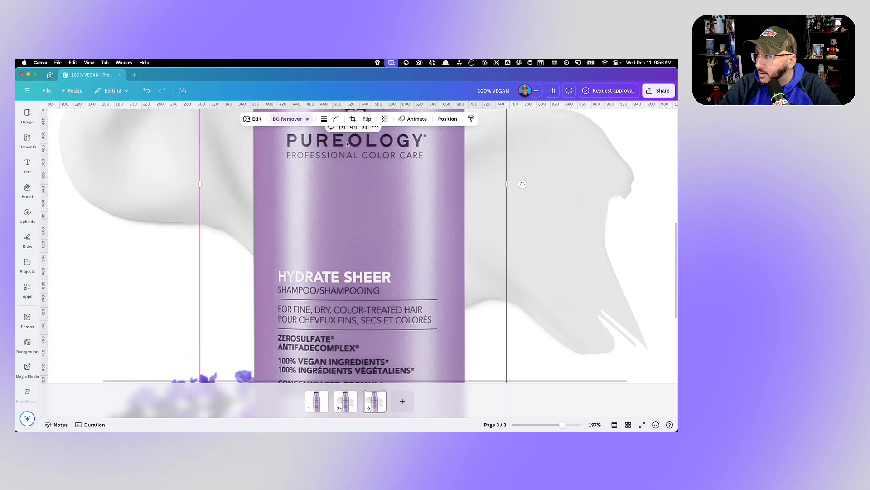
click(252, 119)
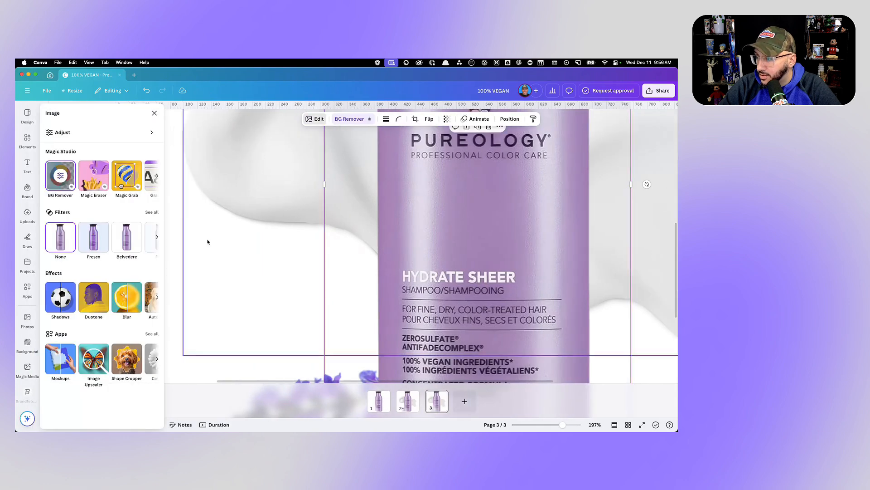
click(98, 174)
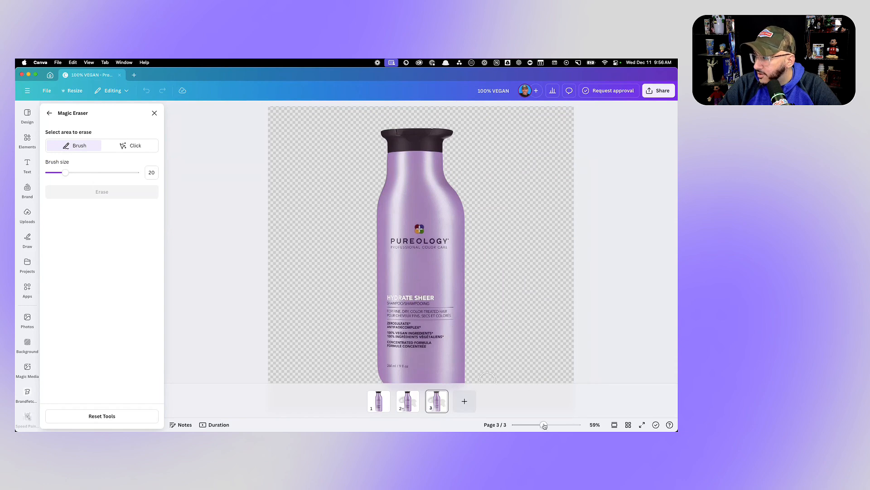
drag(544, 424, 556, 424)
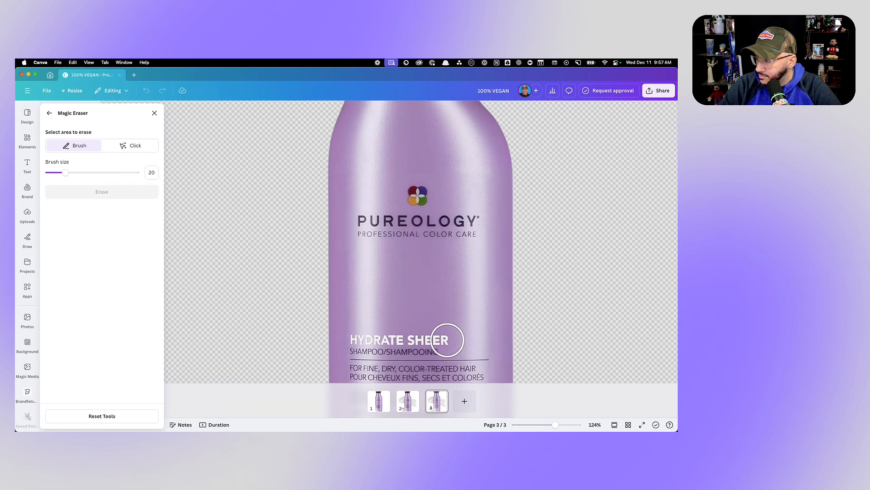
drag(447, 339, 351, 338)
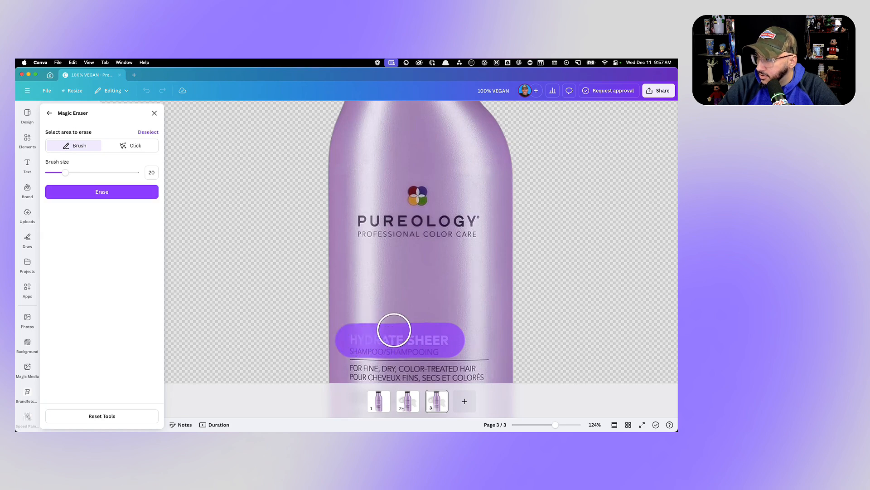
click(112, 192)
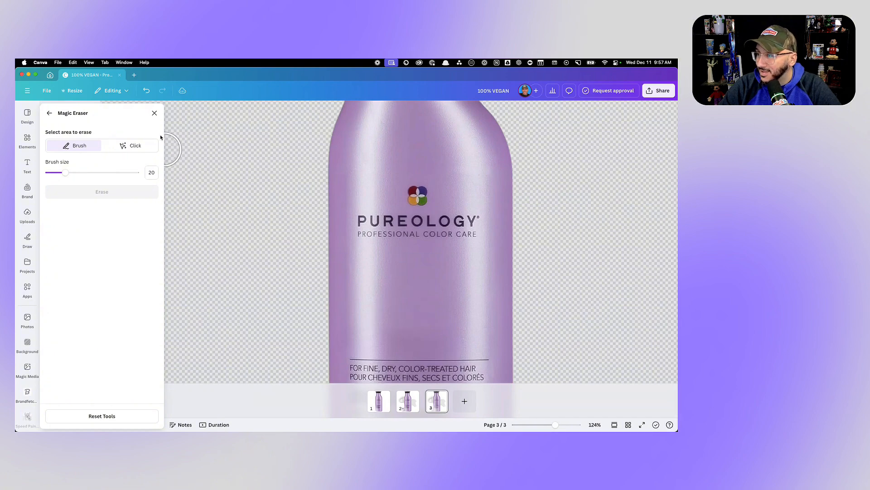
click(155, 113)
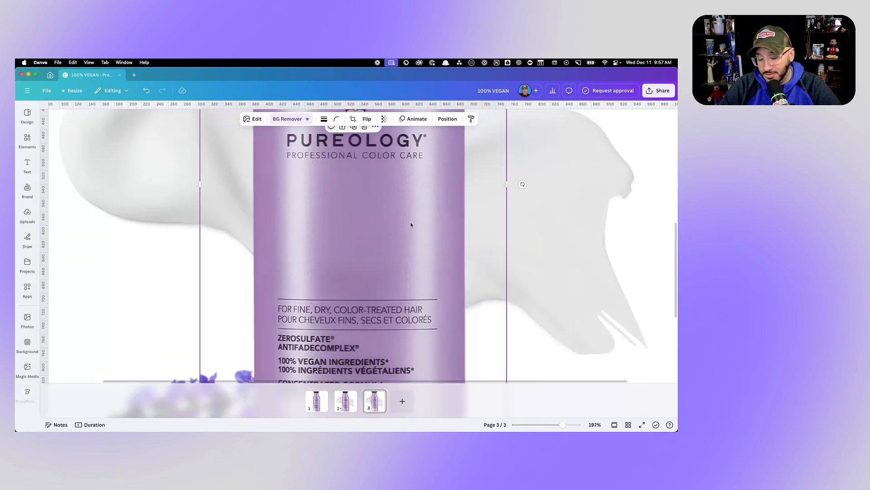
- Compare the original label on page 2 with page 3, and add a Heading text element to page 3
scroll(411, 225, down, 5)
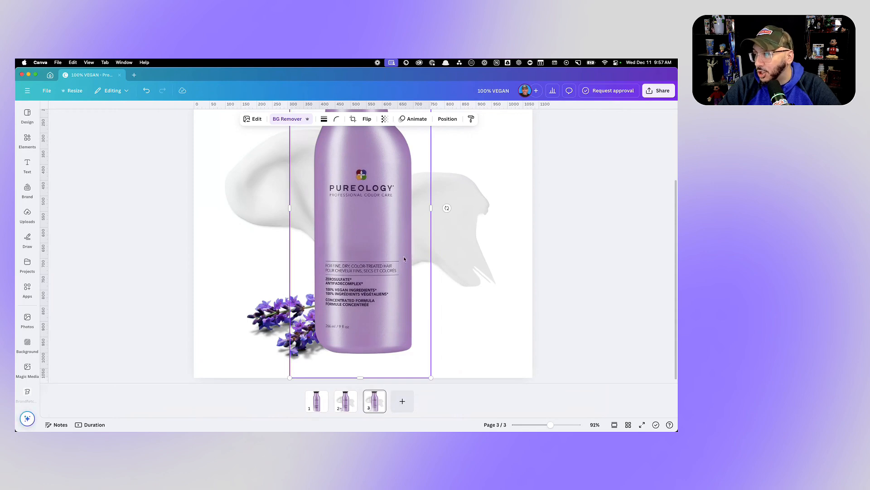
click(349, 396)
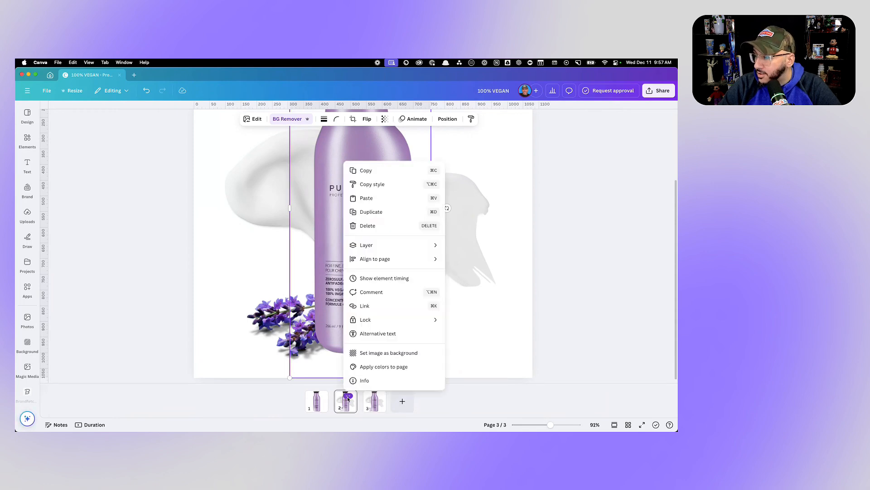
click(340, 271)
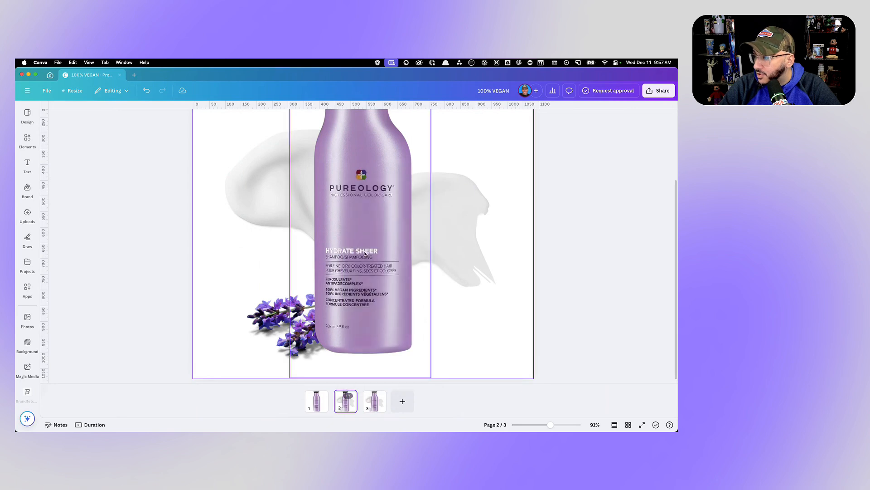
click(374, 403)
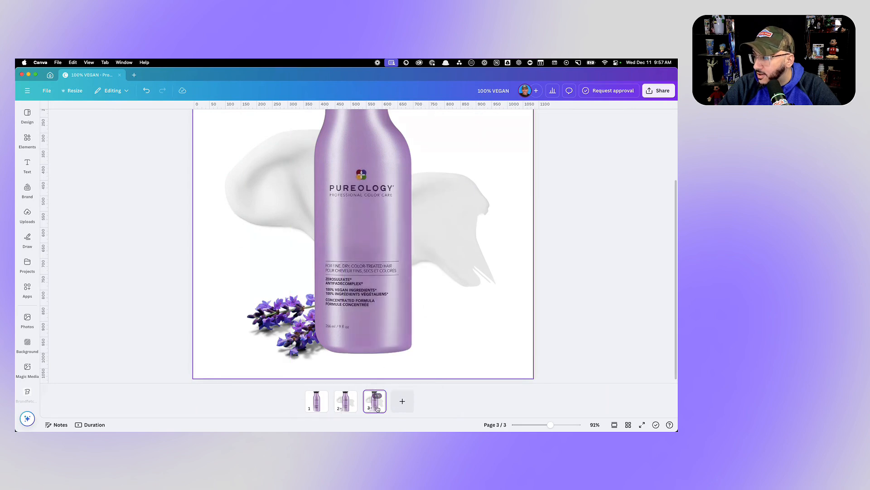
scroll(347, 238, up, 5)
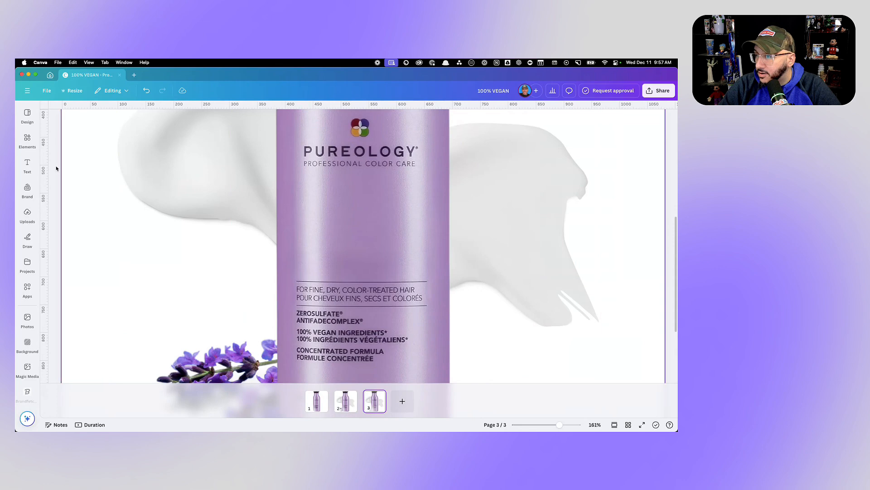
click(27, 165)
click(93, 182)
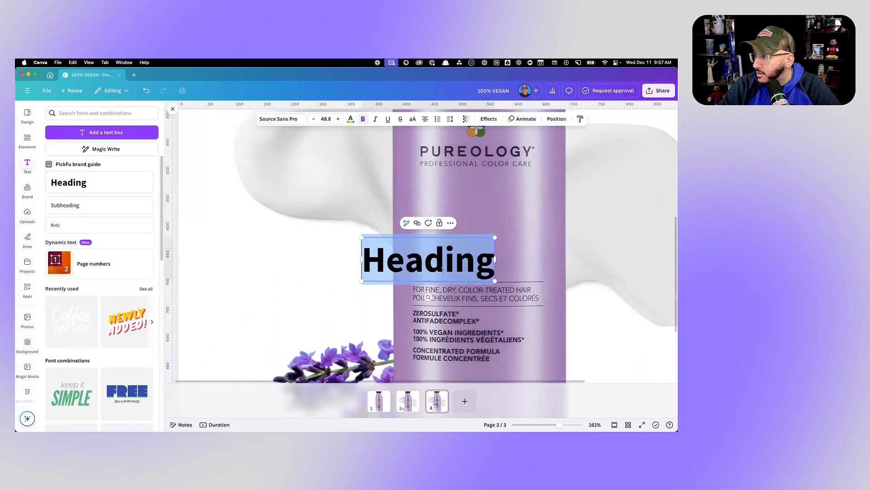
- Replace the new heading's placeholder text with "HYDRATING SHAMPOO" on two lines
double_click(437, 266)
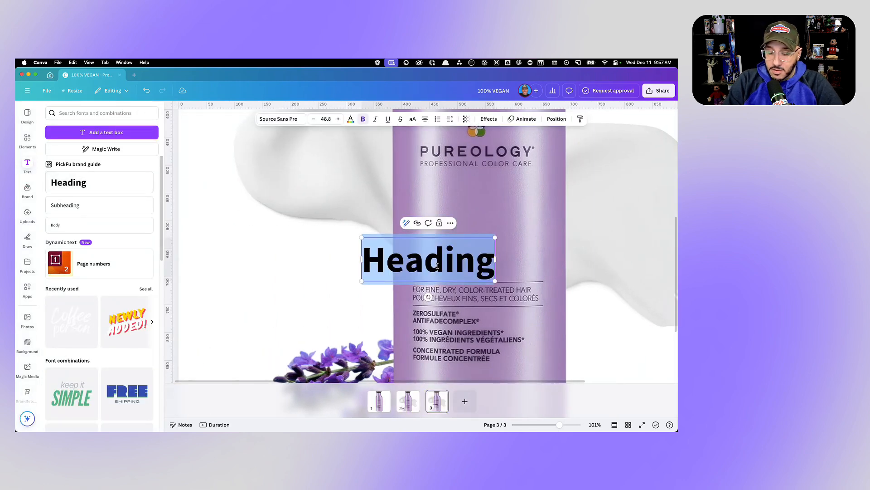
text(S)
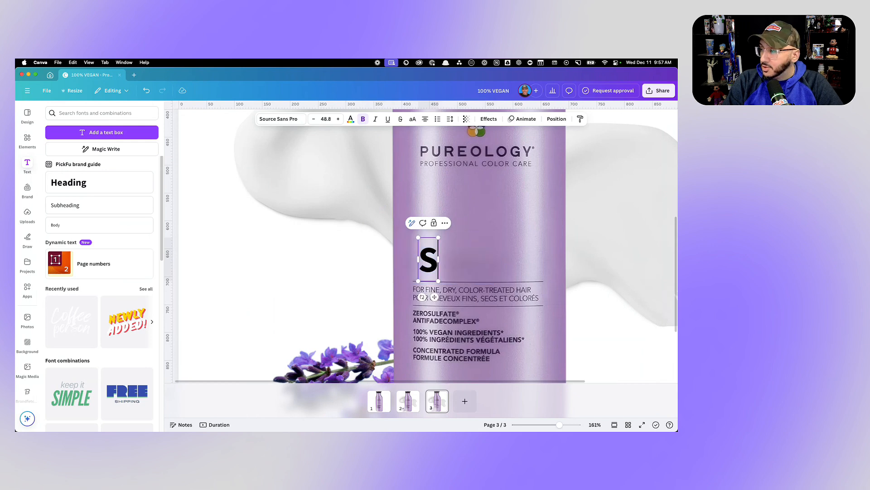
key(BackSpace)
text(HYDRRA)
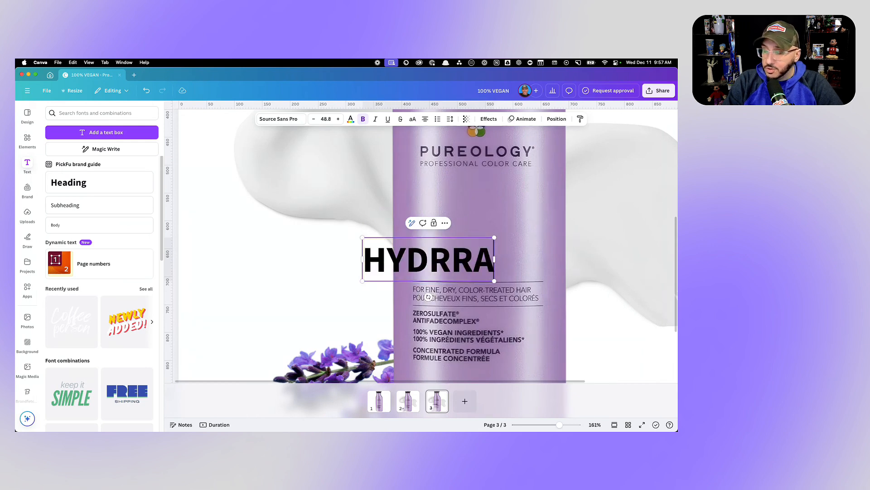
key(BackSpace)
key(BackSpace)
text(TE)
key(BackSpace)
key(BackSpace)
text(ATN)
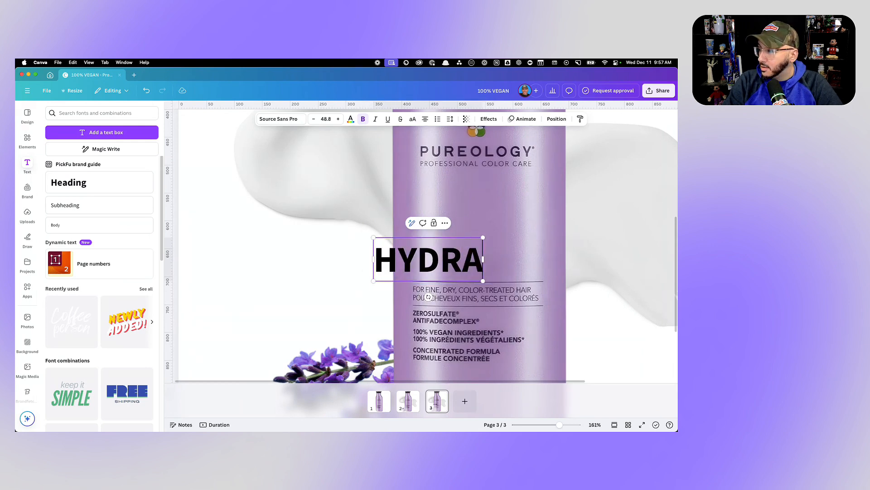
key(BackSpace)
text(ING)
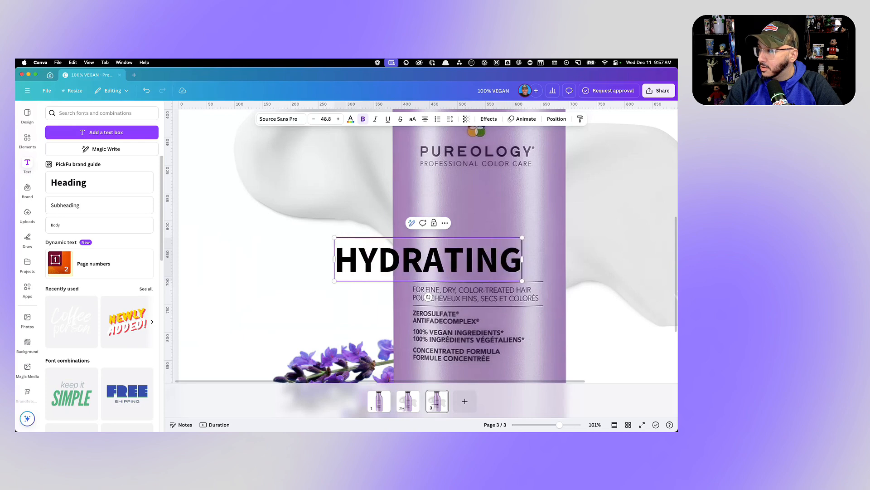
key(Return)
text(SHAMPOO)
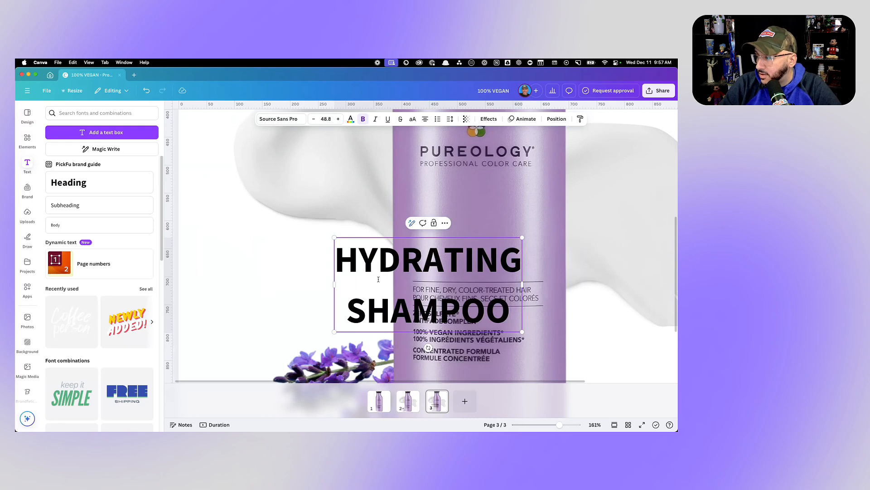
- Check the original label's text on page 2 and recolor the whole "HYDRATING SHAMPOO" heading to the light off-white document color
drag(336, 254, 511, 301)
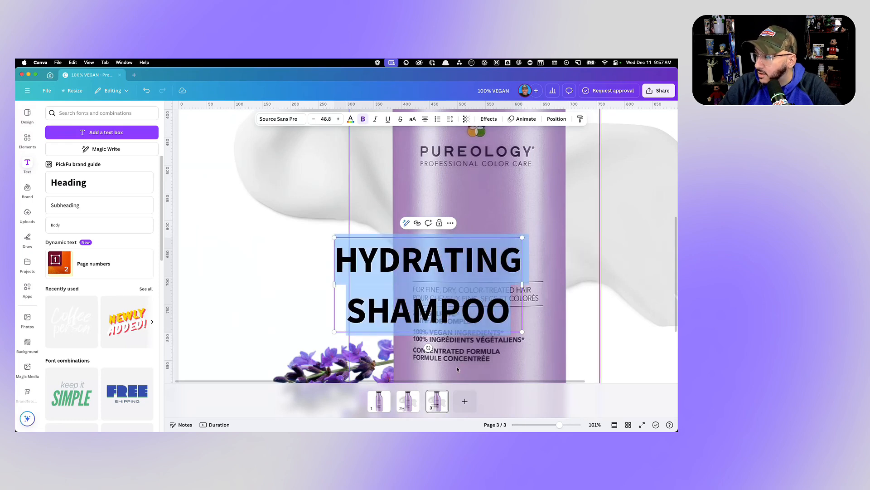
click(412, 401)
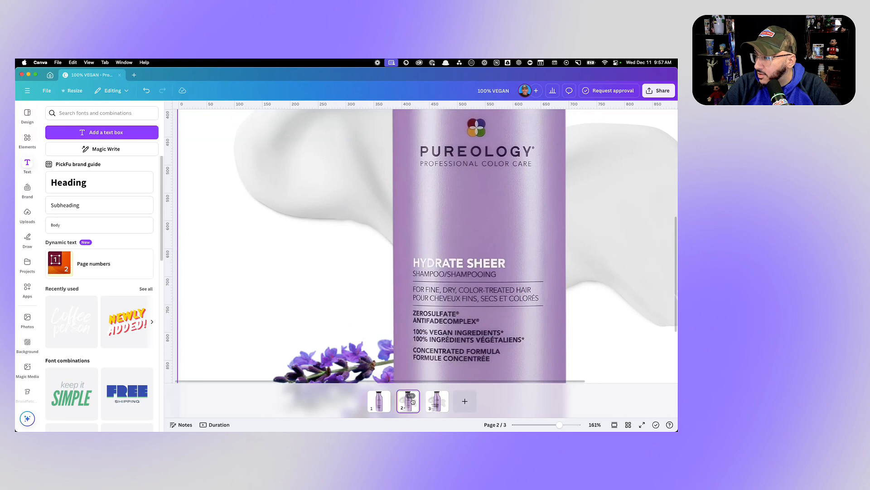
click(437, 401)
click(346, 263)
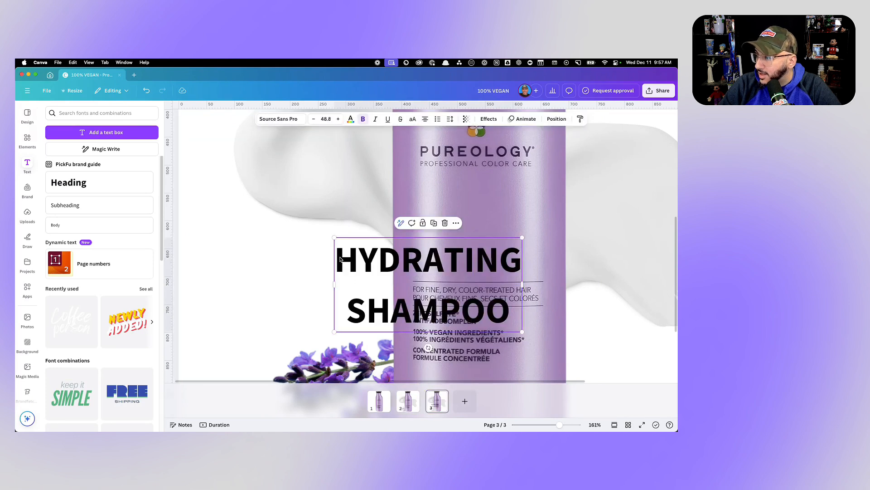
double_click(340, 256)
click(340, 256)
key(shift+Down)
key(shift+Down)
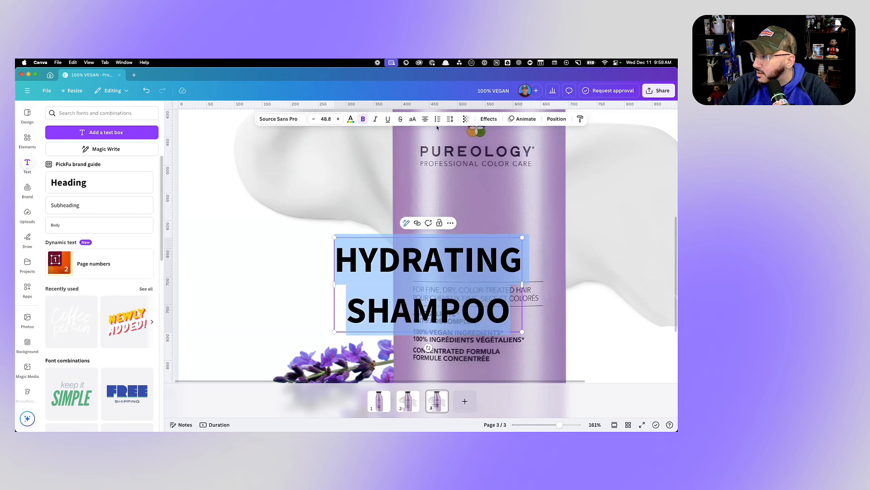
click(351, 120)
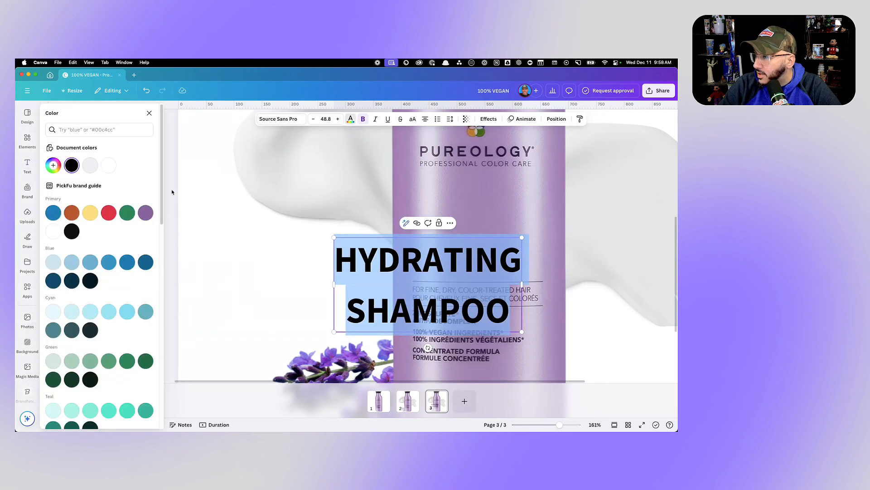
click(110, 168)
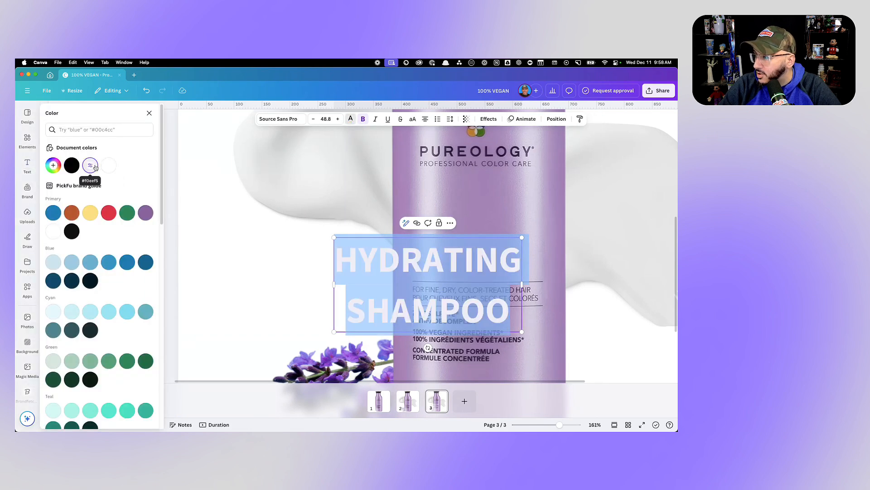
- Tighten the "HYDRATING SHAMPOO" heading to letter spacing -82 and line spacing 0.77, and left-align it
click(450, 119)
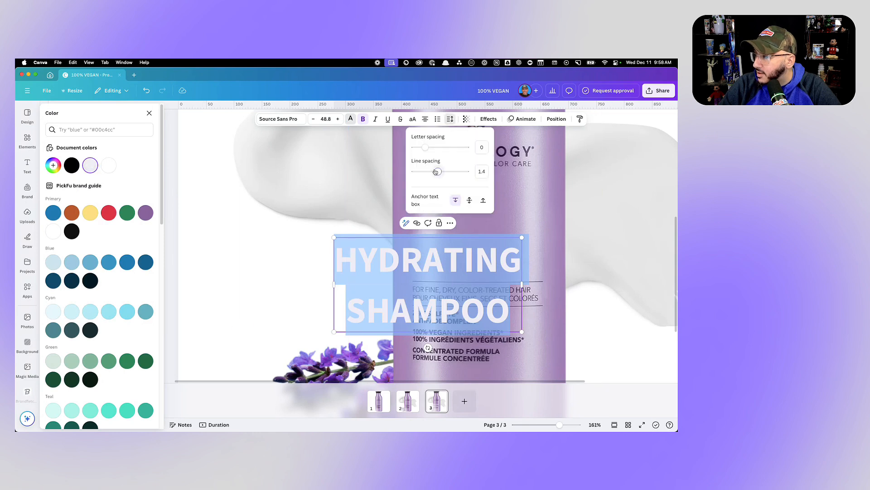
drag(436, 172, 420, 148)
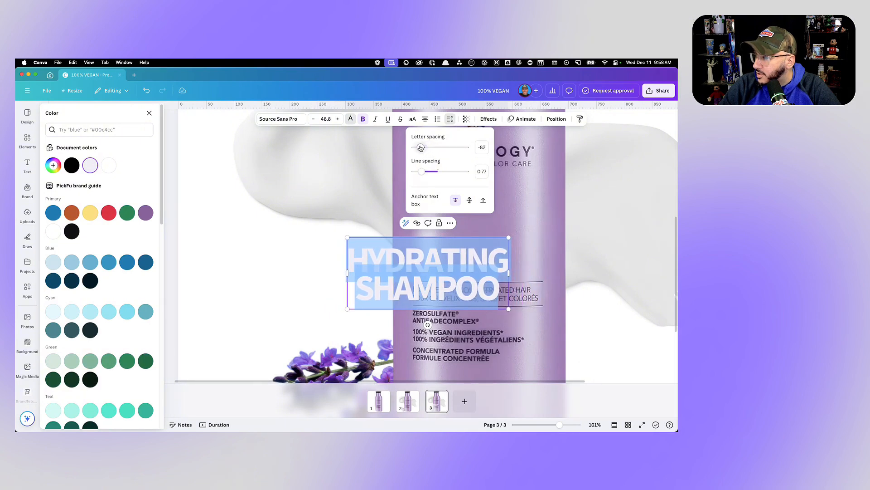
click(424, 121)
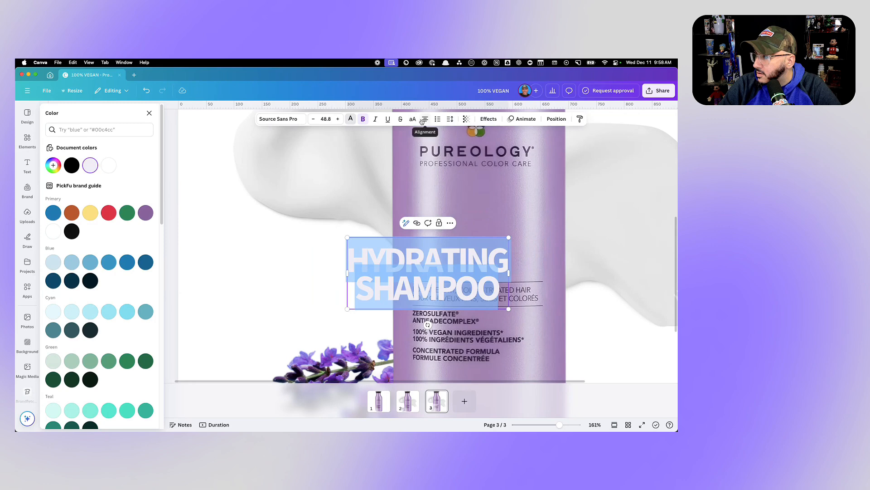
click(425, 121)
click(528, 221)
- Position the "HYDRATING SHAMPOO" heading above the label's upper divider line, flush with the text below, and shrink it to about font size 40
drag(463, 273, 498, 244)
key(super+z)
drag(432, 278, 484, 249)
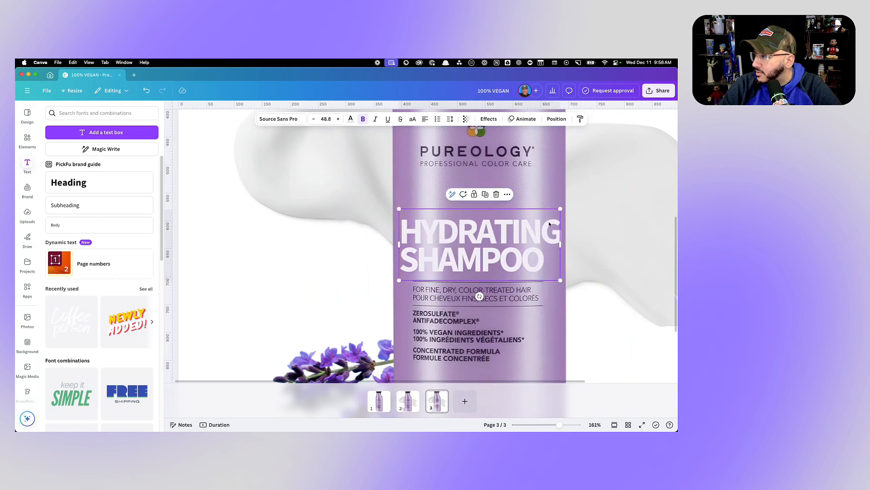
drag(559, 209, 536, 219)
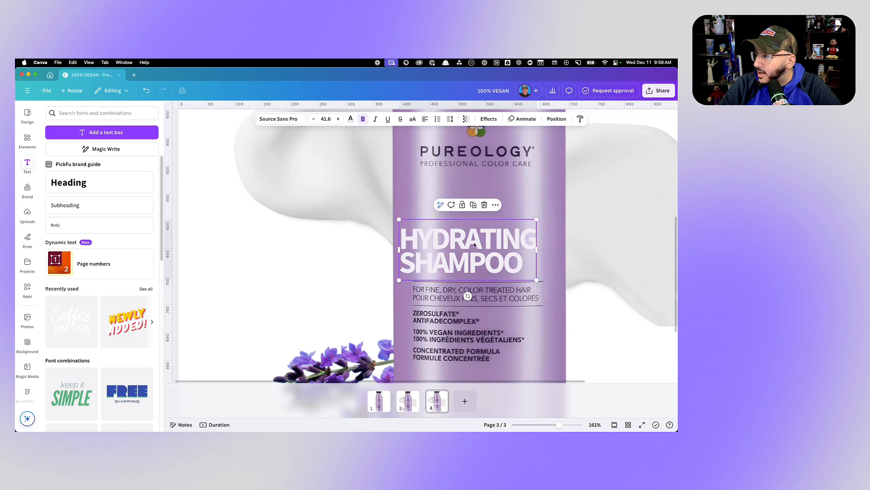
drag(462, 251, 474, 251)
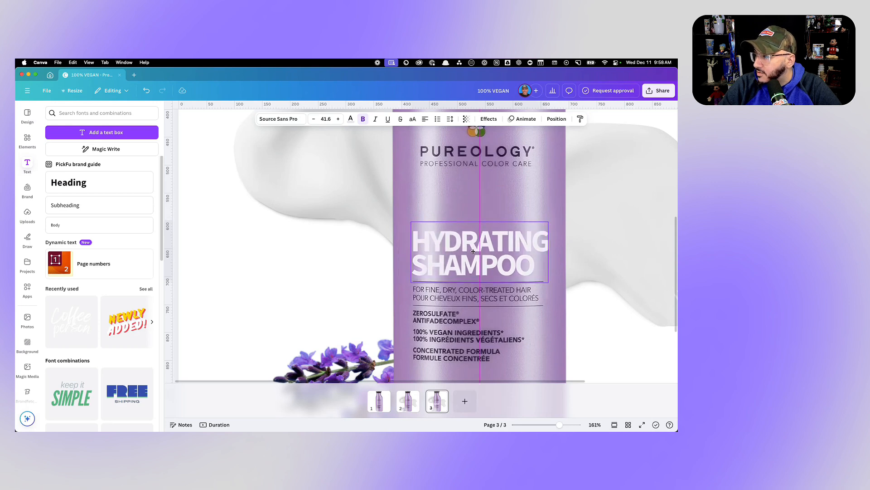
drag(473, 251, 473, 252)
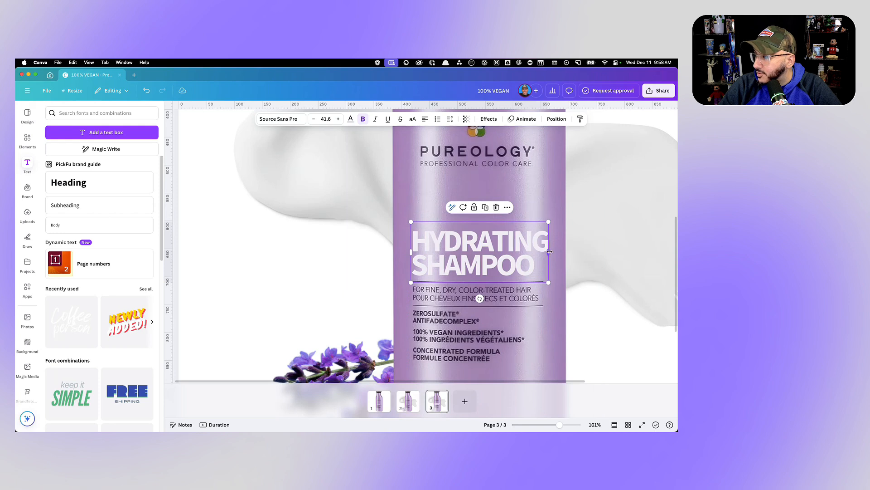
drag(550, 251, 550, 251)
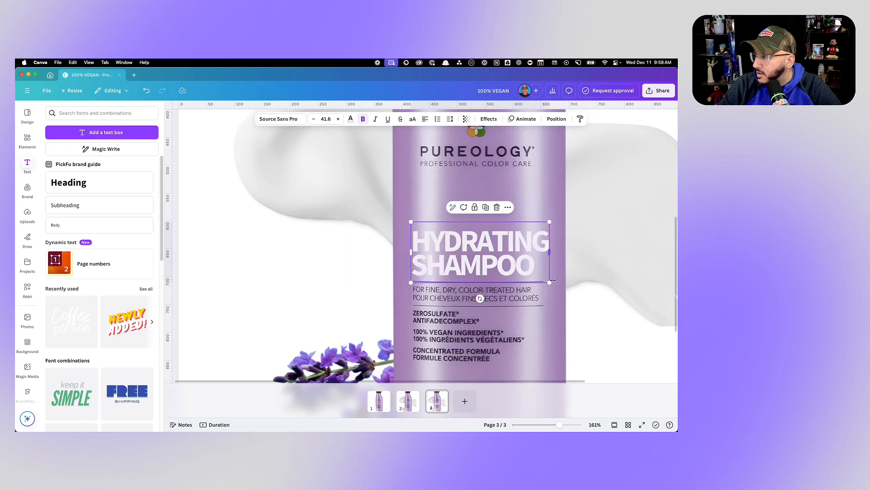
drag(550, 282, 546, 279)
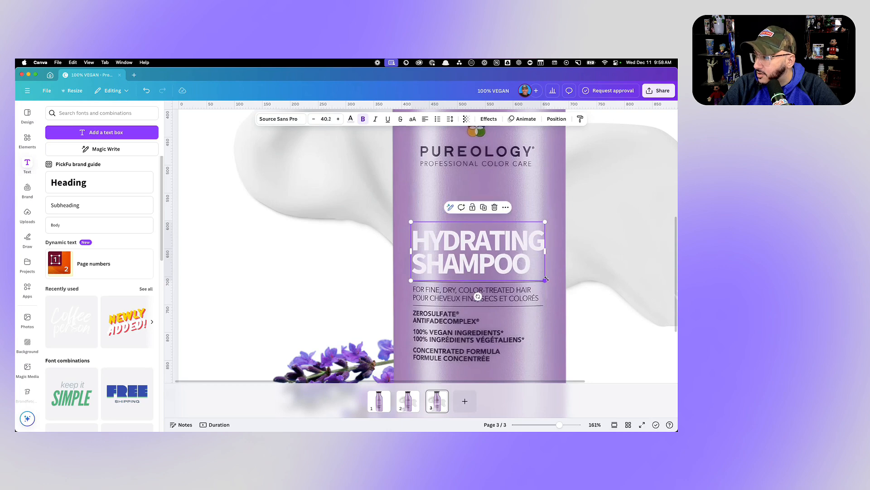
- Try a Shadow effect on page 3's "HYDRATING SHAMPOO" heading, with the shadow colored black and its offset set to 0
scroll(545, 275, down, 5)
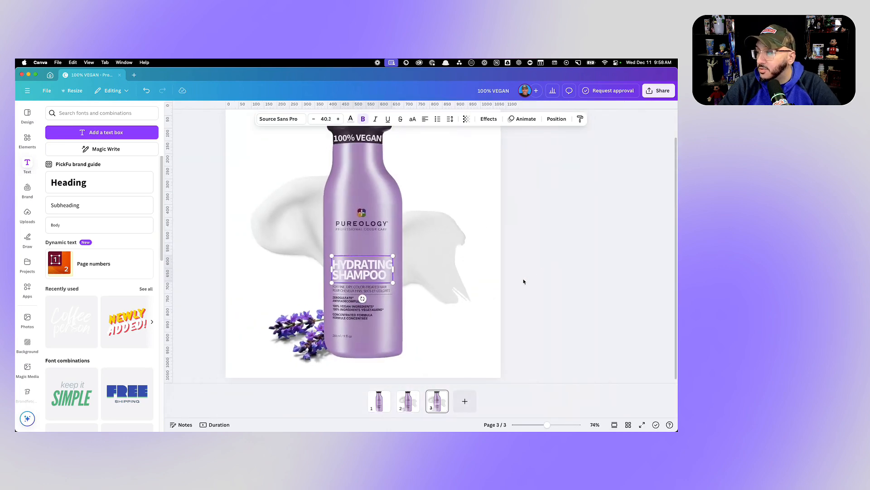
click(430, 404)
click(359, 271)
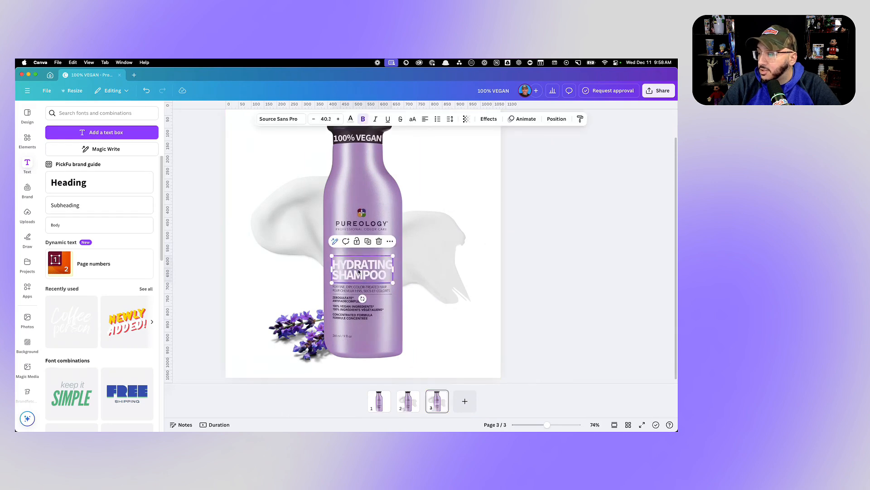
click(350, 119)
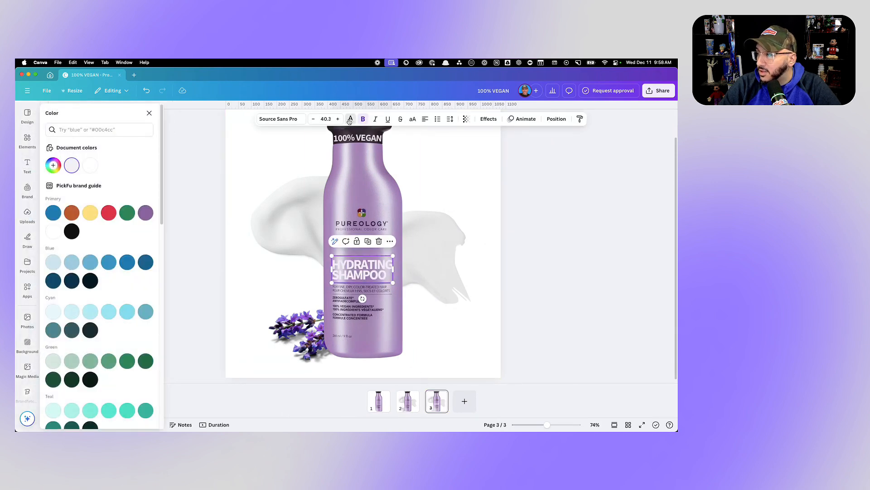
click(486, 119)
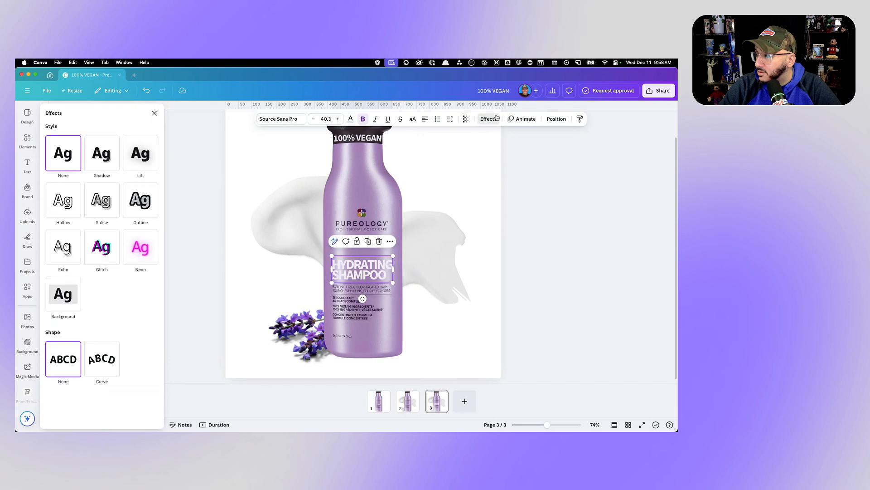
click(105, 157)
scroll(113, 282, down, 3)
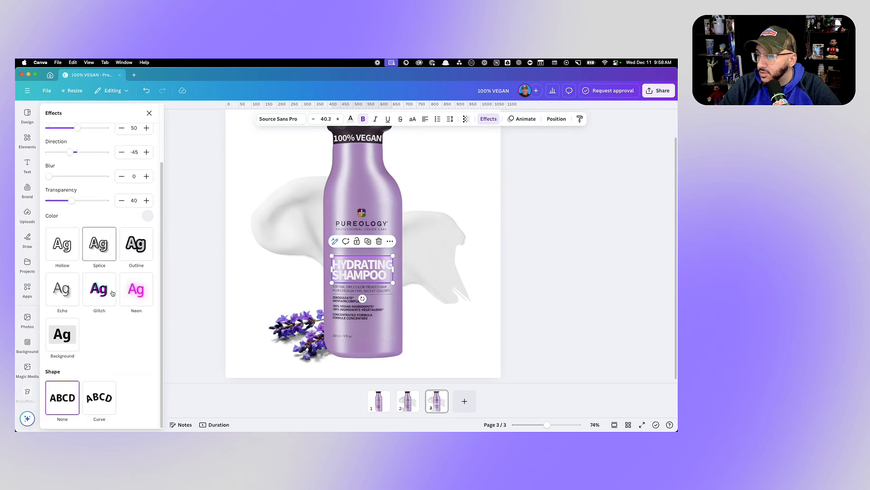
click(146, 217)
click(68, 296)
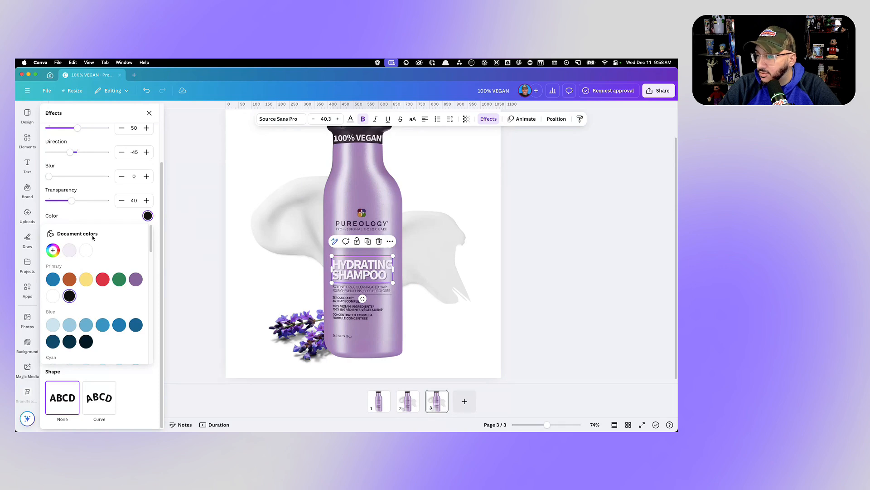
scroll(80, 146, up, 1)
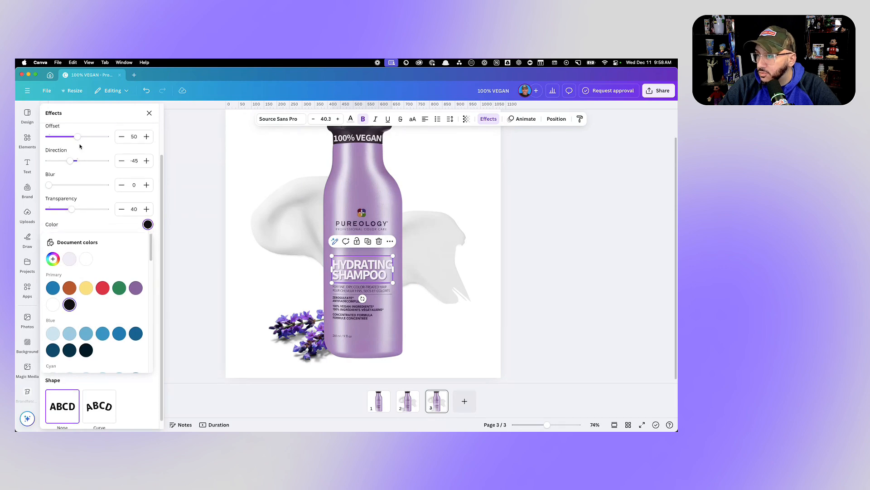
drag(82, 138, 38, 143)
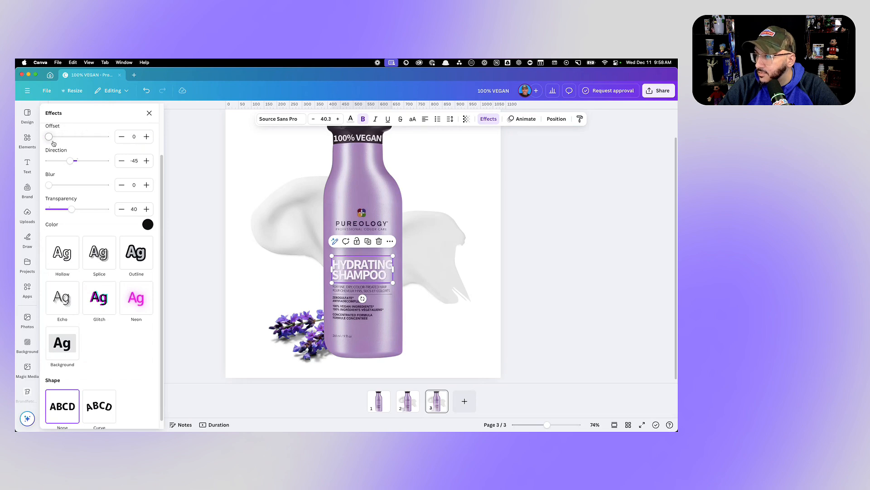
- Remove the shadow effect from the "HYDRATING SHAMPOO" heading
click(148, 114)
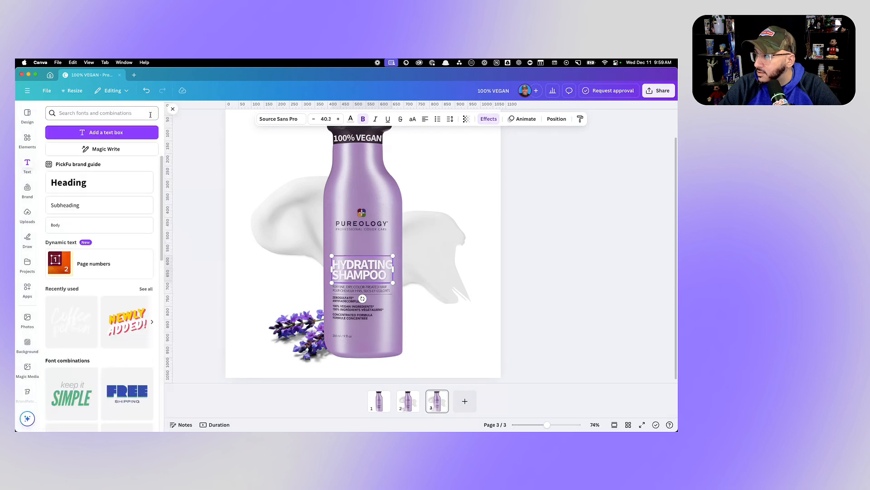
click(487, 119)
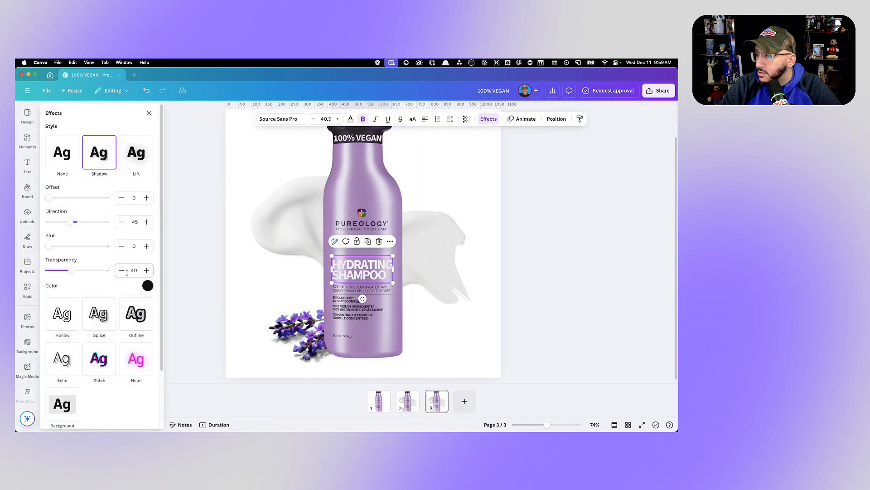
click(64, 159)
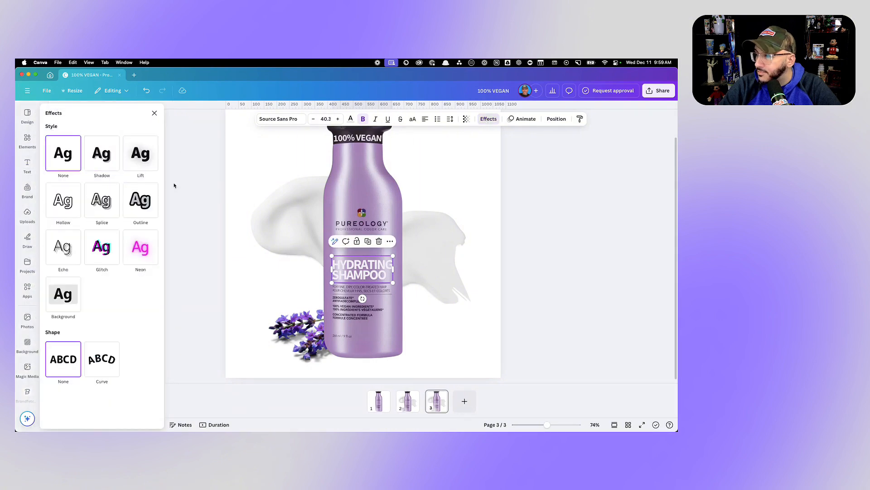
- Recolor the whole "HYDRATING SHAMPOO" heading to the brand guide's black
click(350, 119)
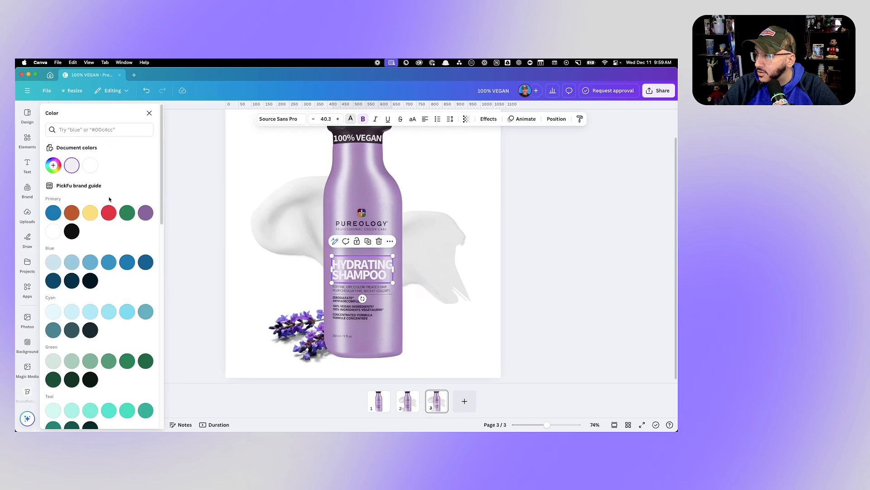
click(72, 232)
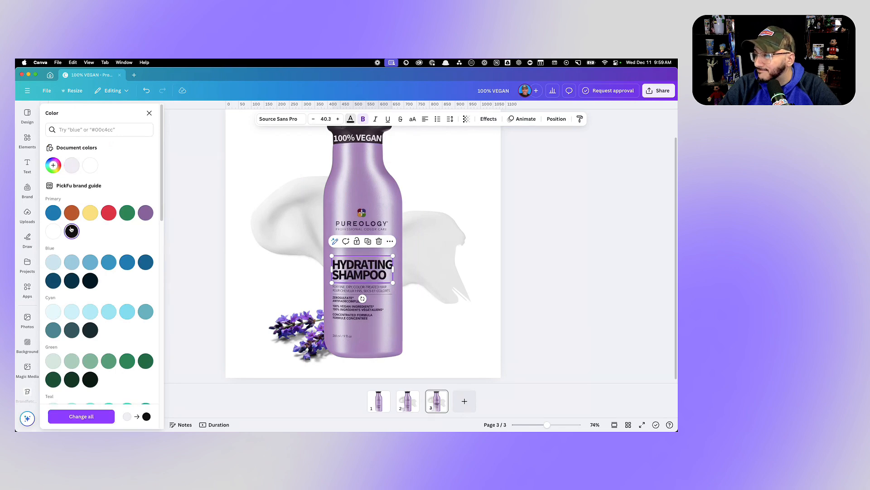
click(53, 231)
click(72, 232)
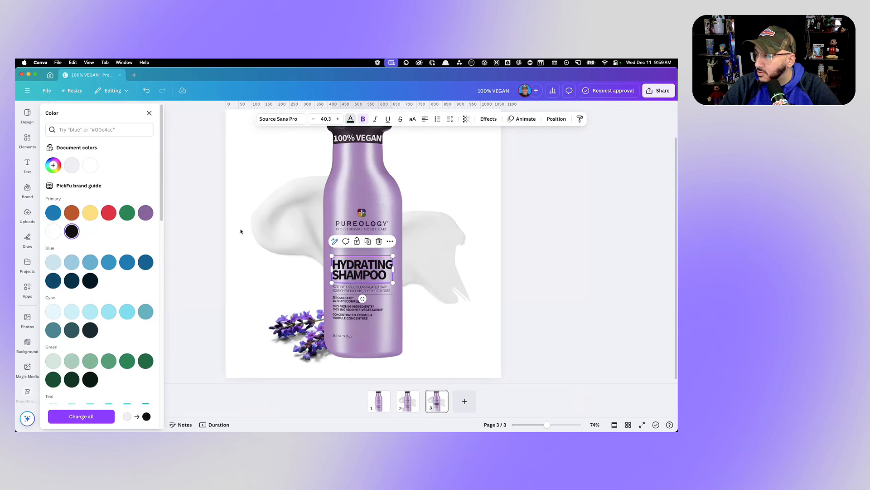
click(544, 254)
- Remove the bold formatting from the heading's second line, "SHAMPOO", keeping "HYDRATING" bold
scroll(430, 244, down, 2)
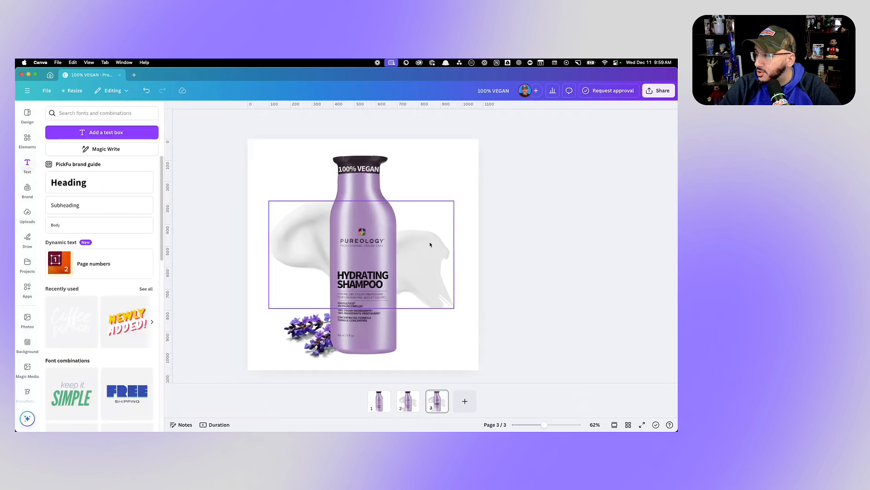
scroll(430, 244, down, 1)
scroll(431, 244, up, 7)
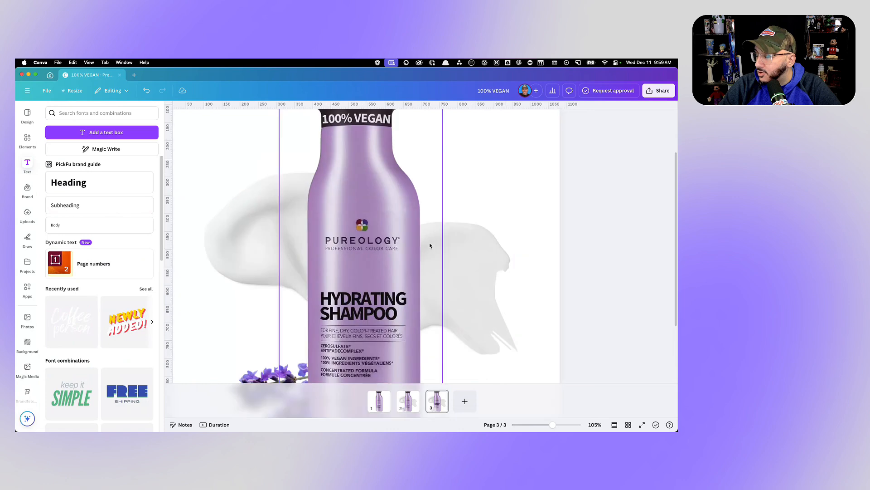
scroll(381, 307, up, 3)
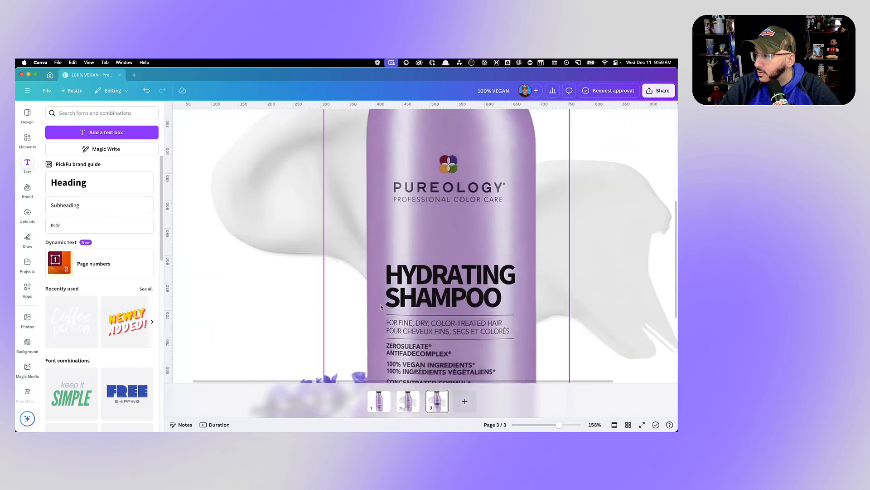
click(437, 300)
click(434, 295)
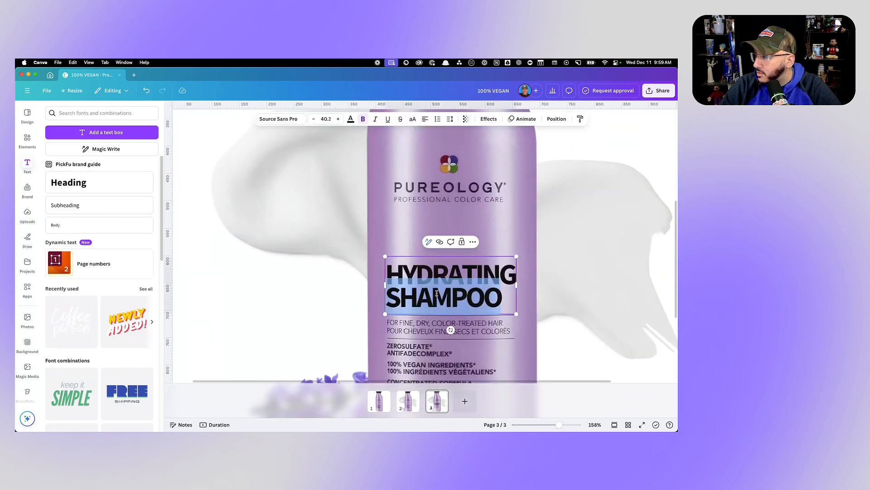
click(363, 119)
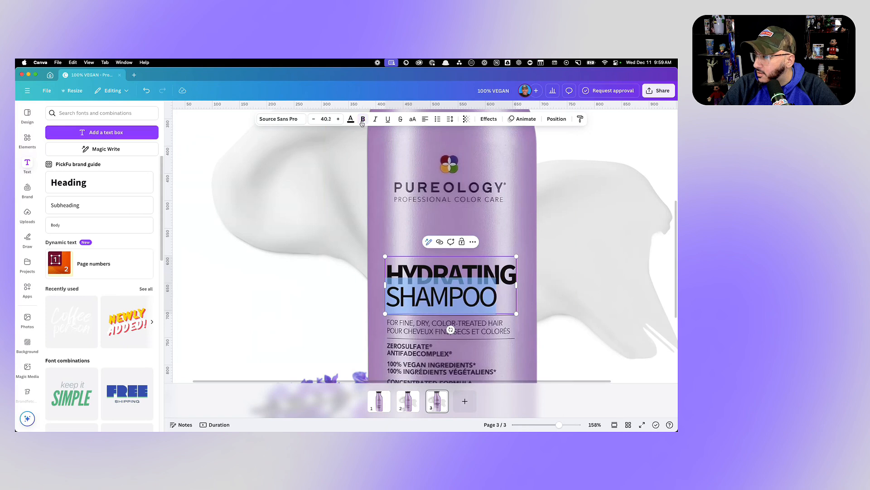
click(544, 243)
click(447, 271)
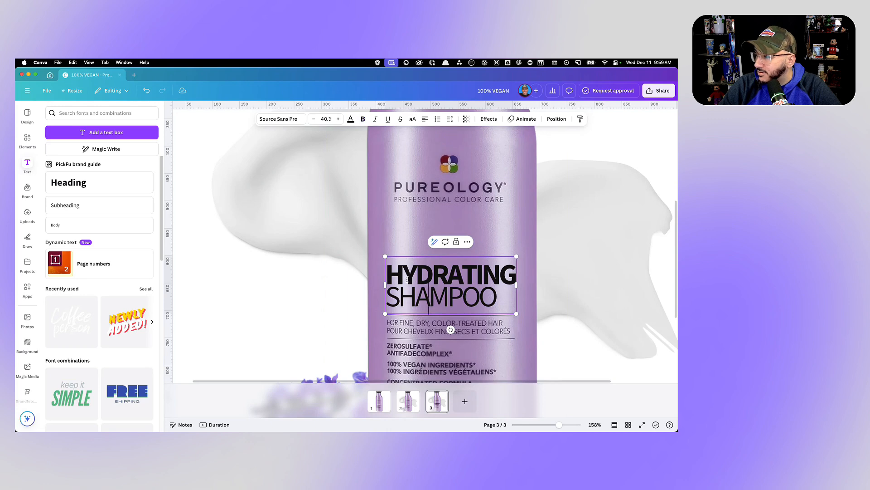
- Compare the original label on page 2 with the edited label on page 3
scroll(506, 278, down, 10)
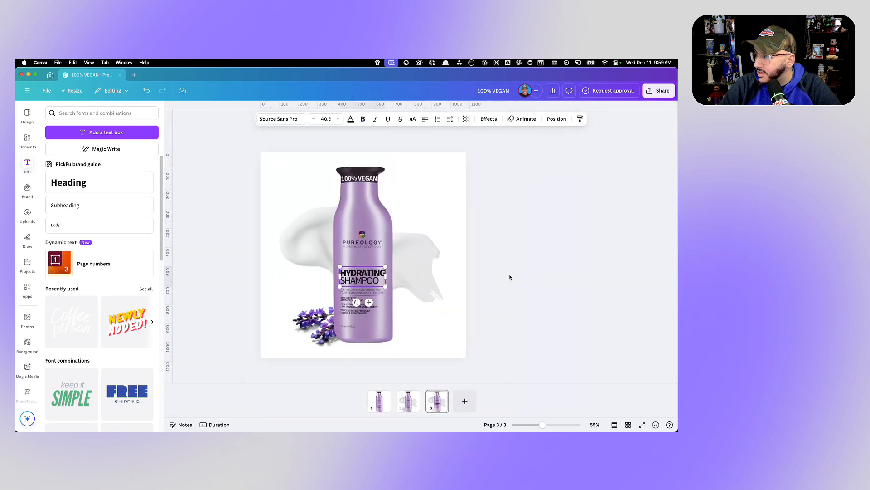
click(503, 283)
click(406, 407)
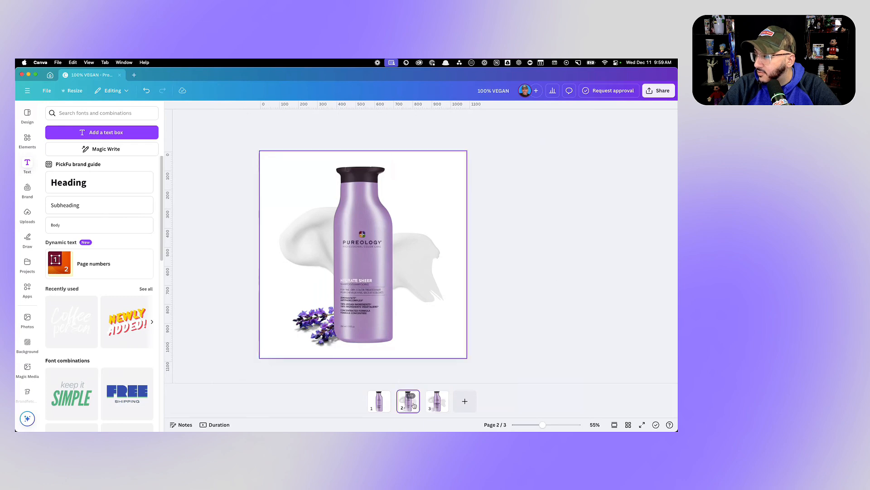
click(437, 405)
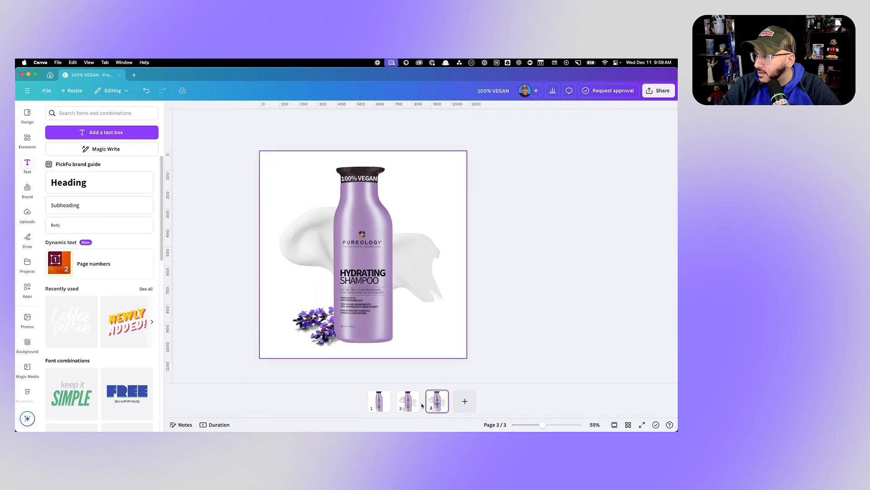
click(408, 407)
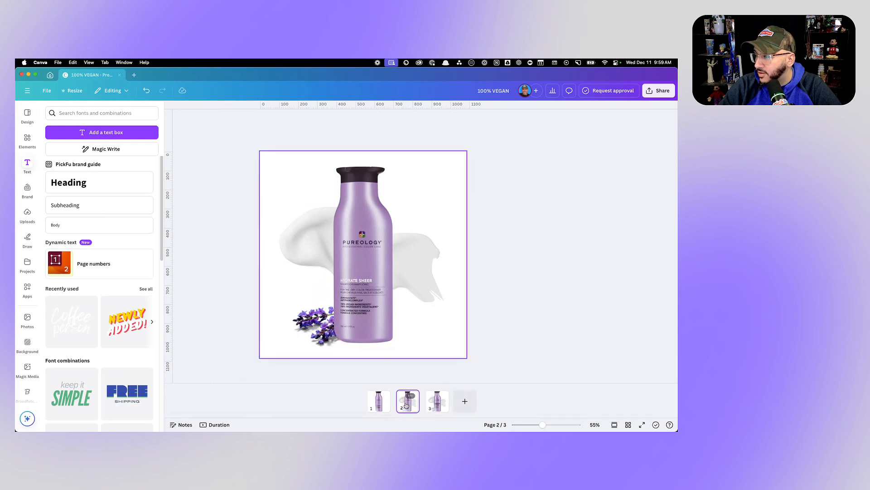
click(435, 403)
- Recolor only the word "HYDRATING" in the page 3 heading to the light off-white document color
scroll(470, 283, up, 10)
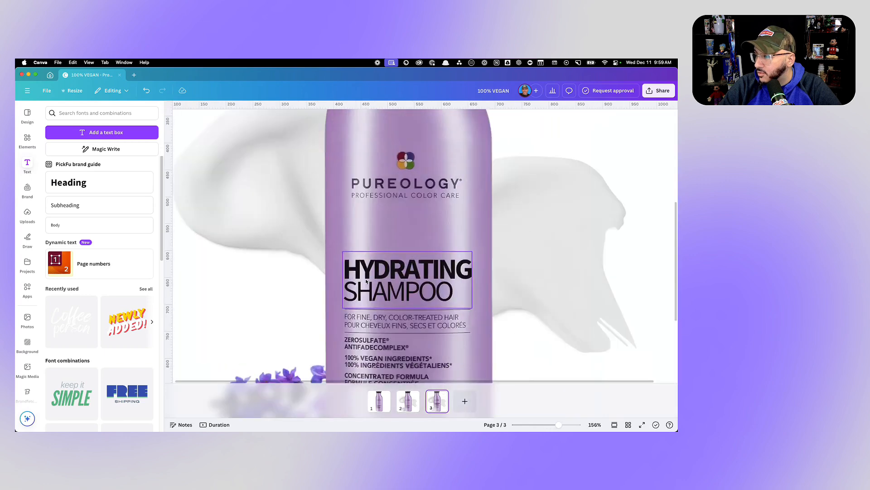
click(470, 282)
double_click(487, 265)
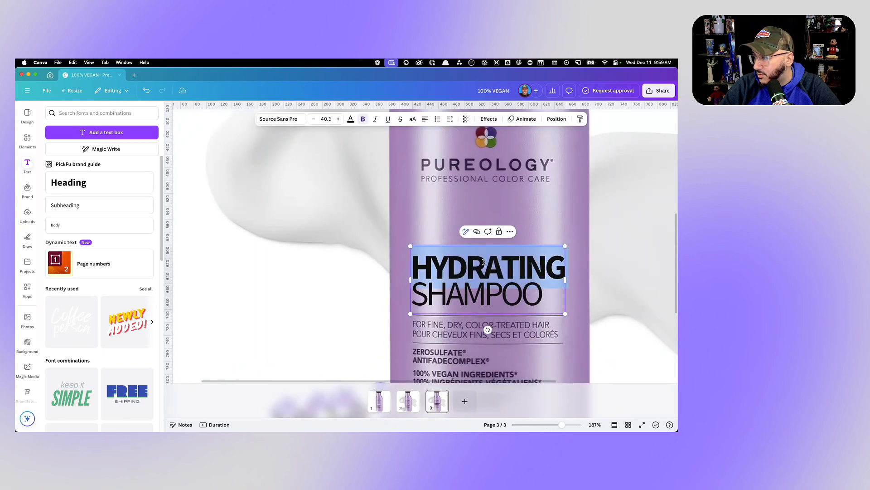
click(350, 119)
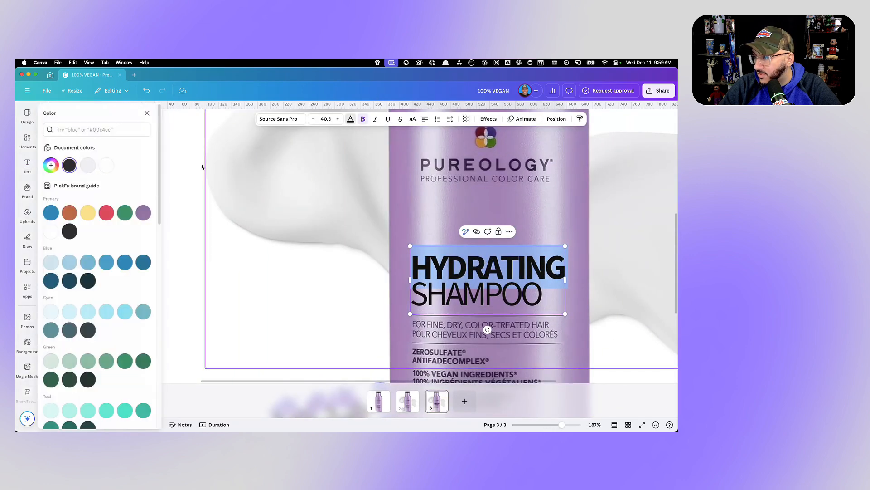
click(93, 166)
click(227, 252)
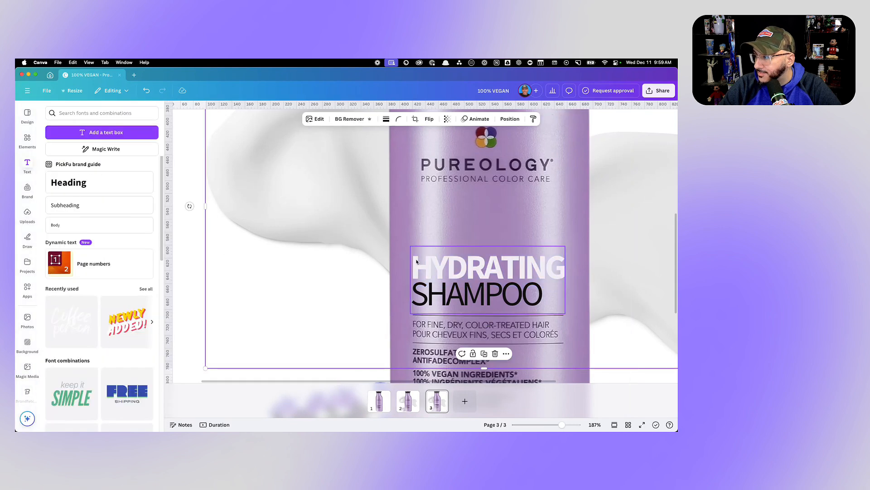
double_click(454, 266)
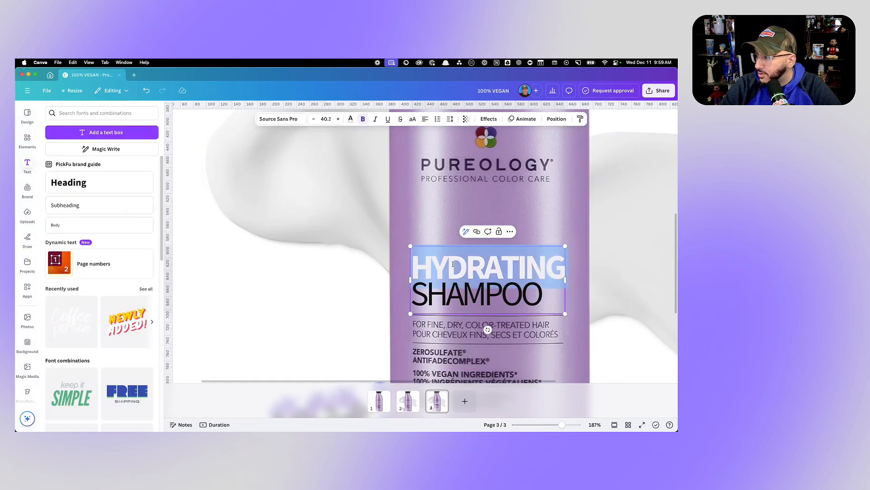
click(394, 292)
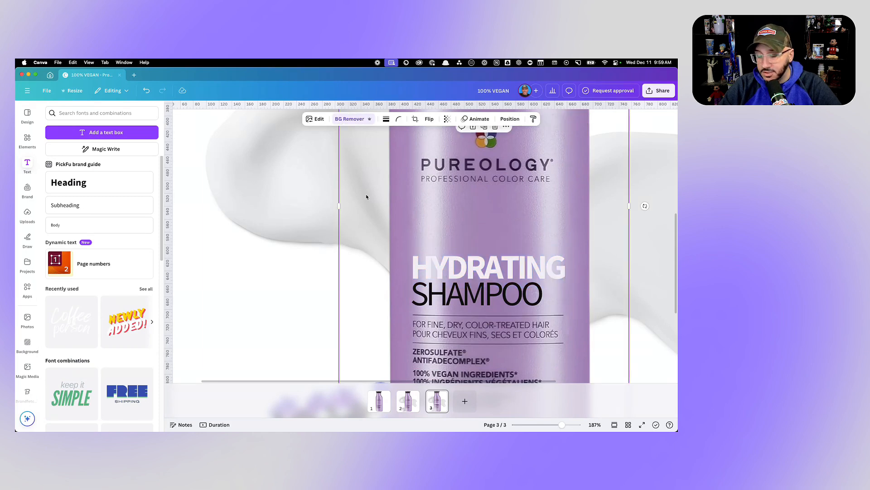
- Add a purple rectangle, reduce it to a narrow band, and fit it behind the word "HYDRATING" on the label
key(r)
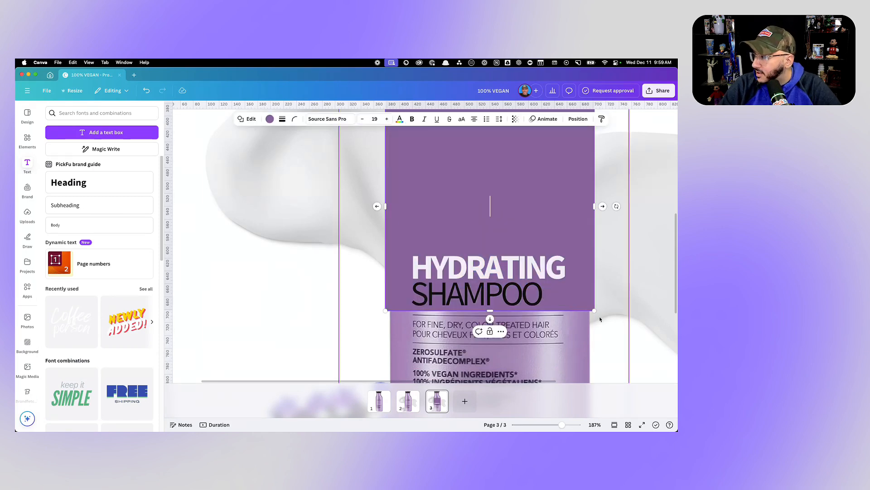
drag(594, 309, 578, 186)
drag(531, 166, 522, 232)
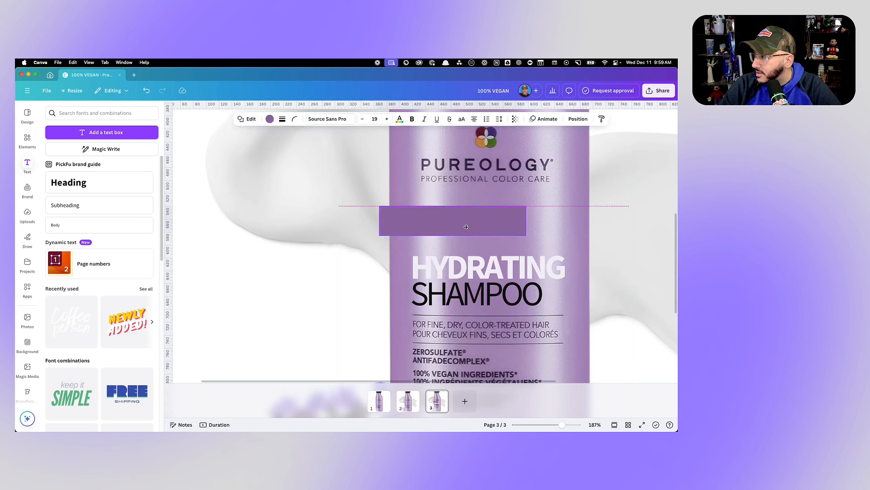
drag(463, 219, 494, 272)
drag(561, 269, 571, 270)
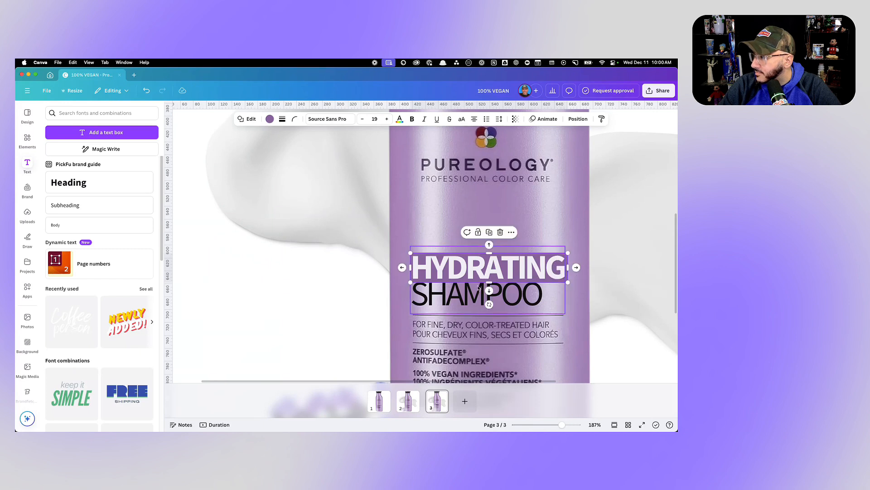
drag(489, 282, 489, 282)
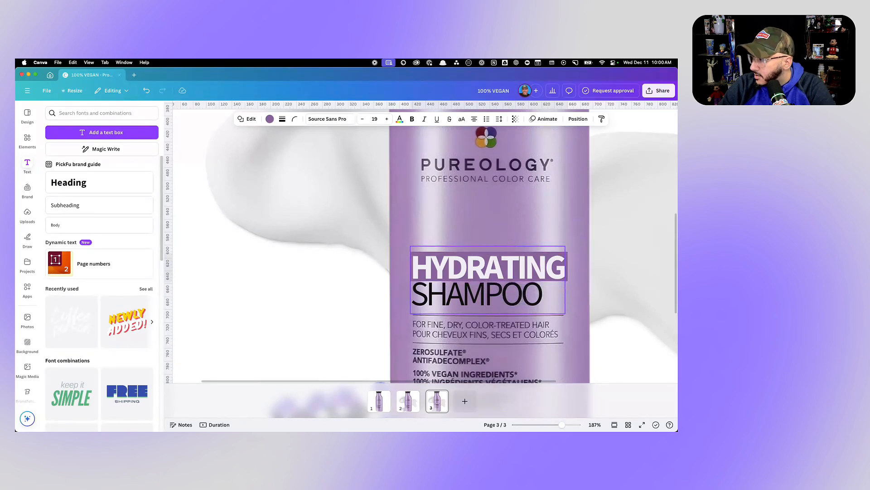
key(Down)
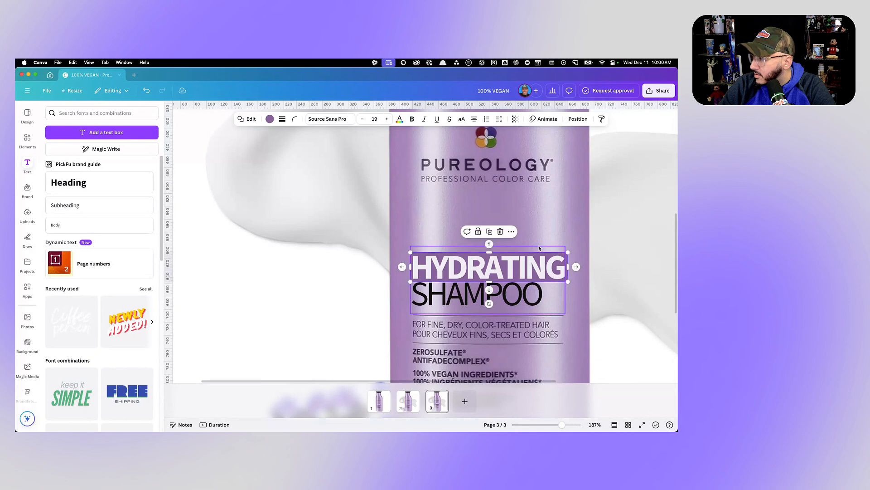
- Recolor the rectangle behind "HYDRATING" to the black document color and lower its opacity to make the band semi-transparent
click(269, 119)
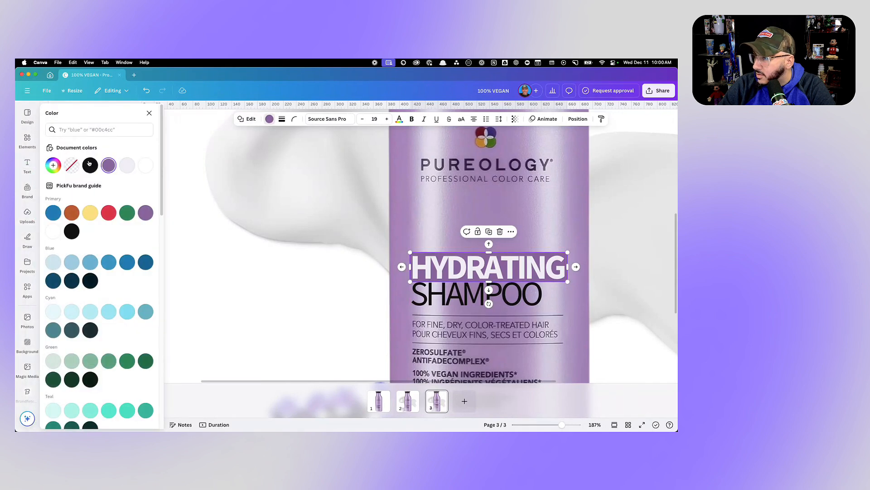
click(88, 165)
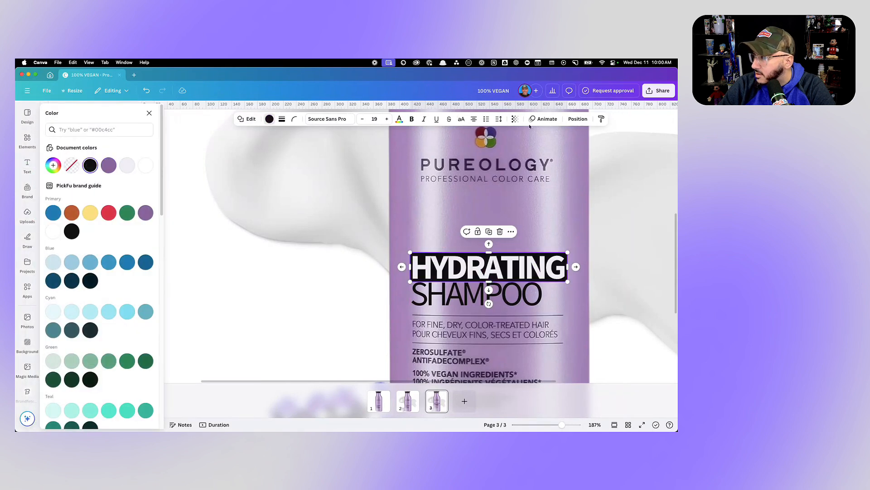
click(516, 118)
drag(534, 148, 513, 148)
click(422, 240)
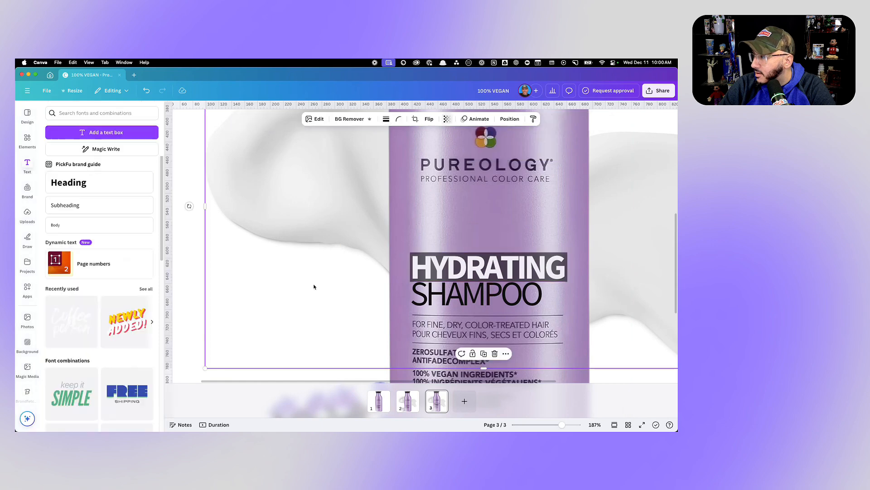
click(198, 262)
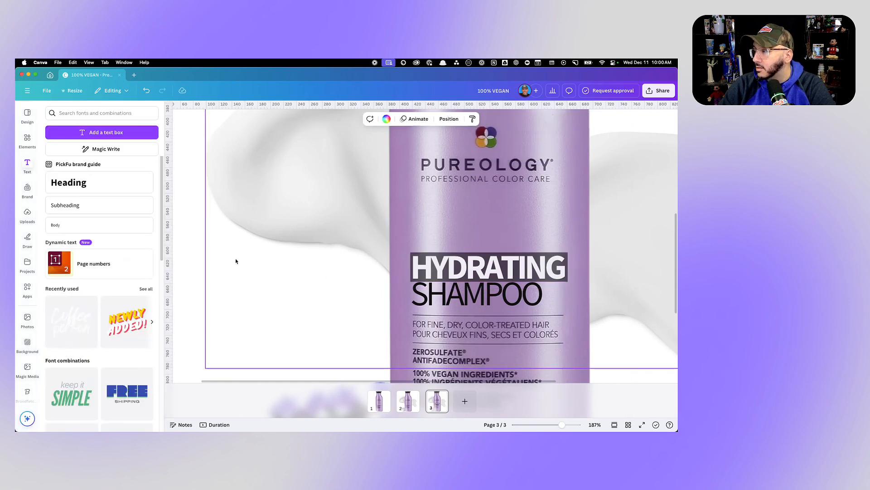
- Select the "HYDRATING SHAMPOO" heading text on the label and slightly increase its line spacing
scroll(343, 236, down, 10)
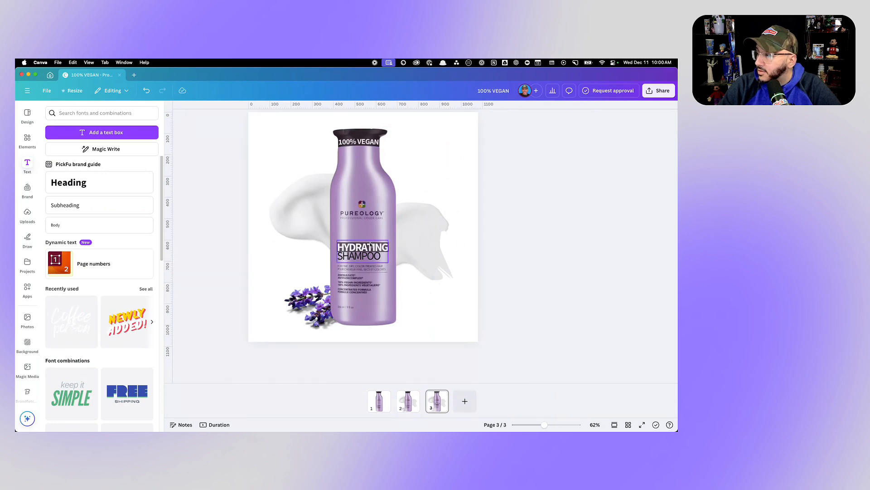
scroll(377, 258, up, 8)
double_click(482, 278)
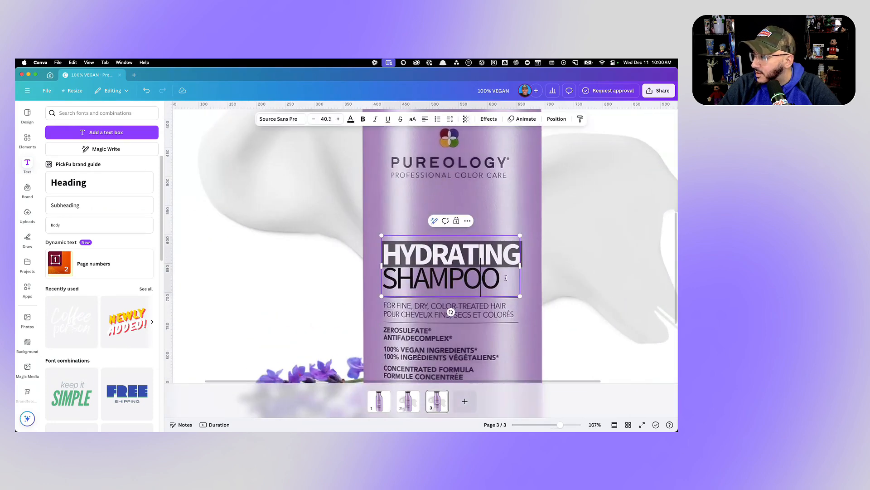
drag(490, 278, 389, 252)
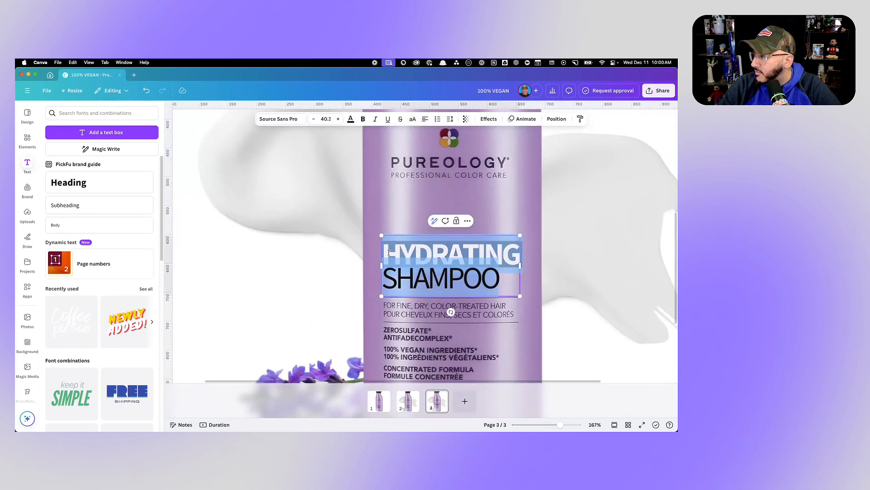
click(451, 119)
drag(421, 174, 424, 175)
click(618, 222)
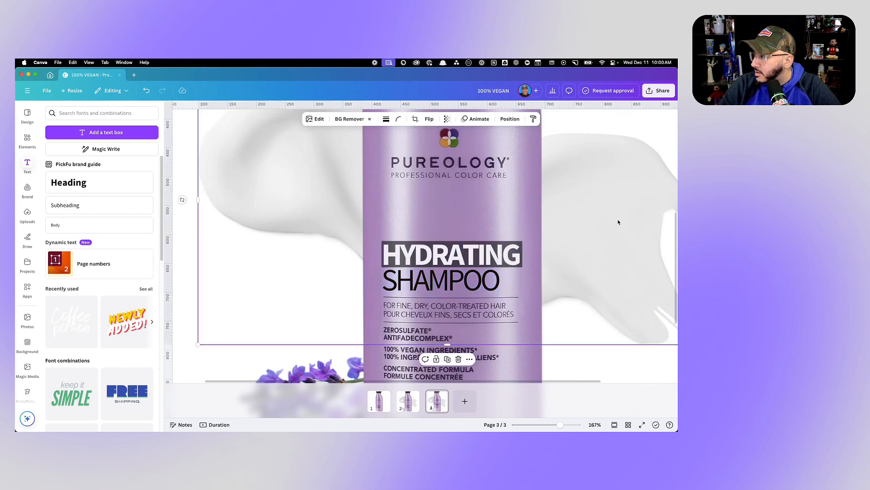
scroll(612, 218, down, 10)
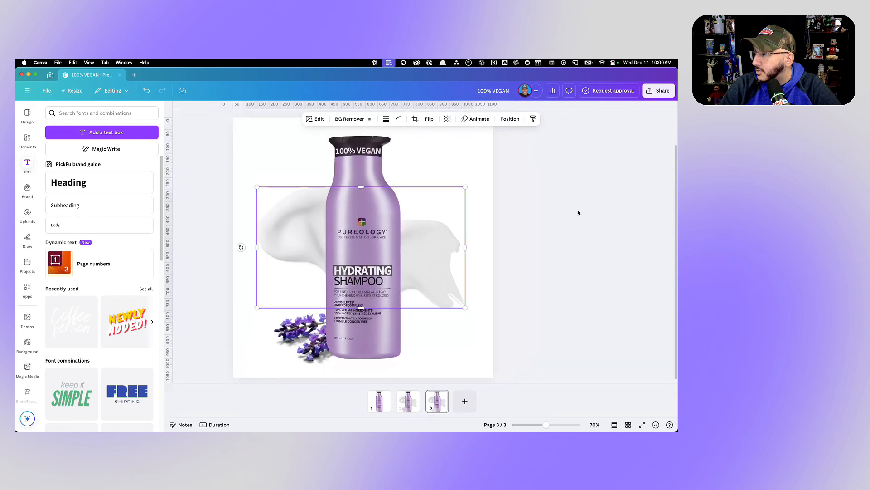
click(545, 242)
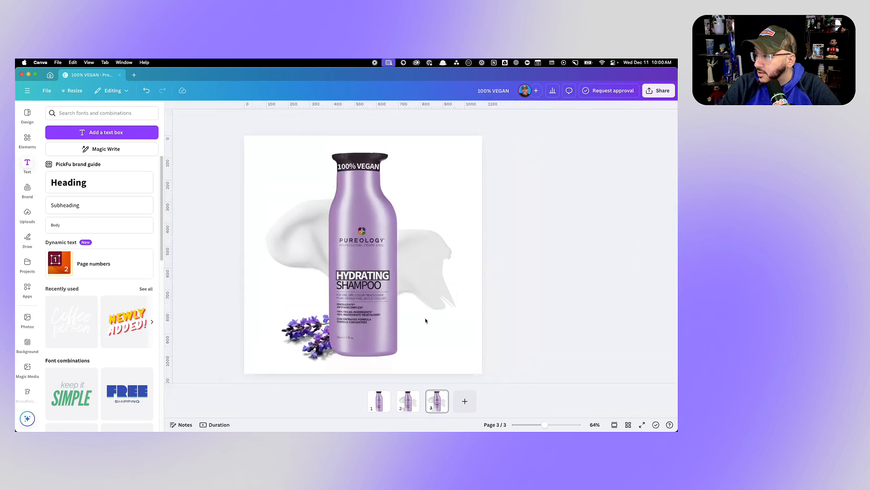
- Compare the original bottle image on page 2 with the finished variant on page 3
click(410, 401)
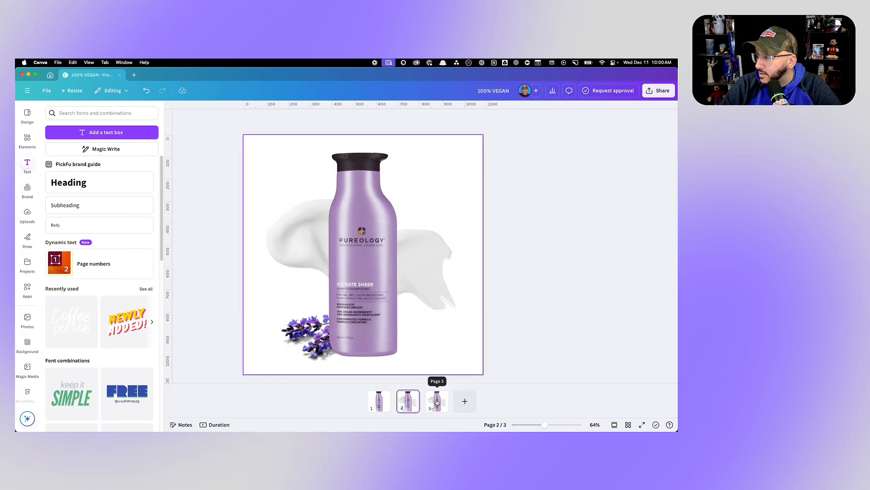
click(436, 401)
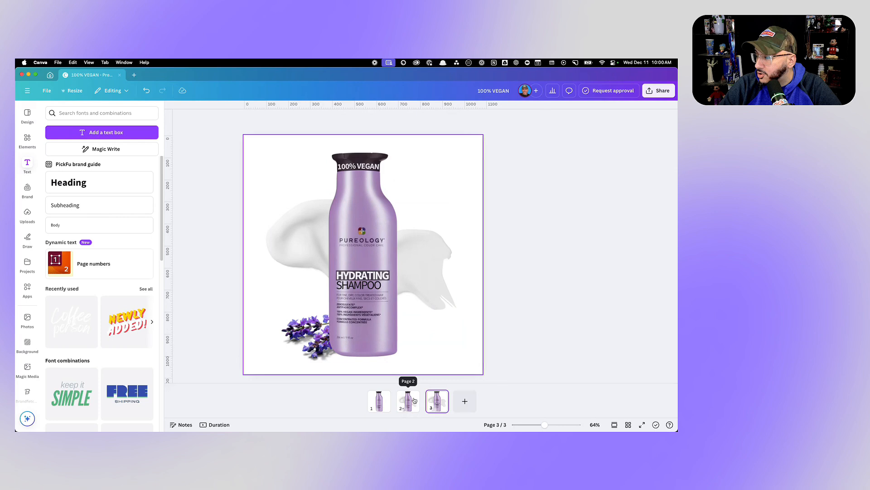
click(418, 400)
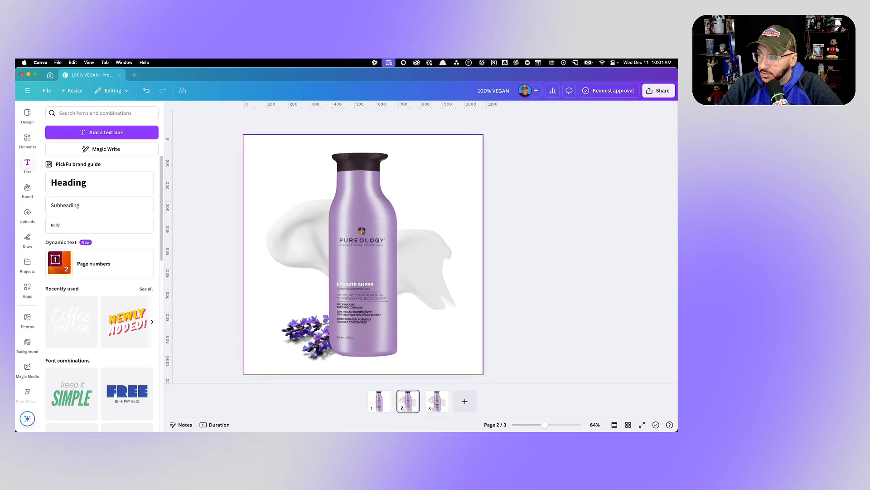
- Switch to the PickFu click-test poll, select the heatmap clicks around the Pureology banner ad, and read the matching responses
key(super+Tab)
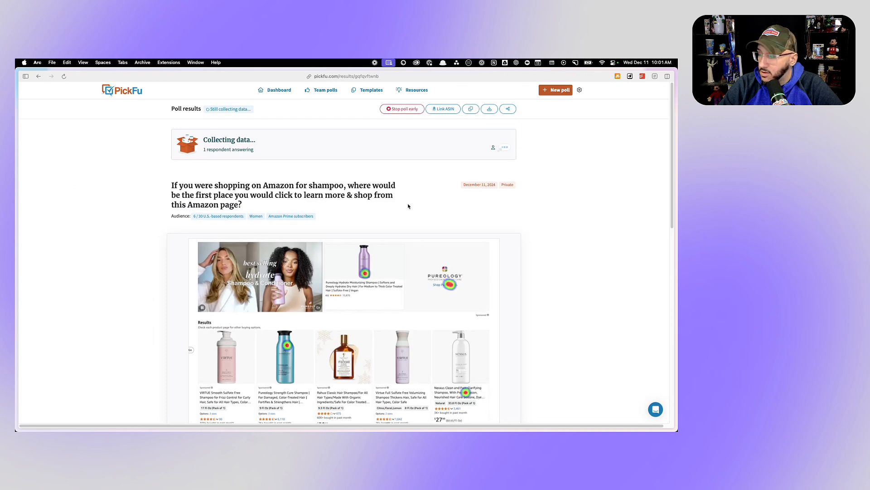
scroll(408, 206, down, 3)
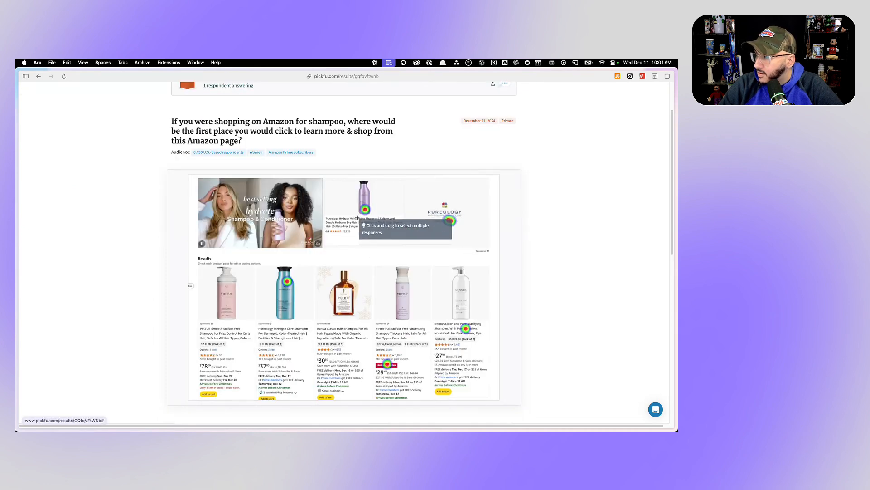
drag(352, 198, 479, 240)
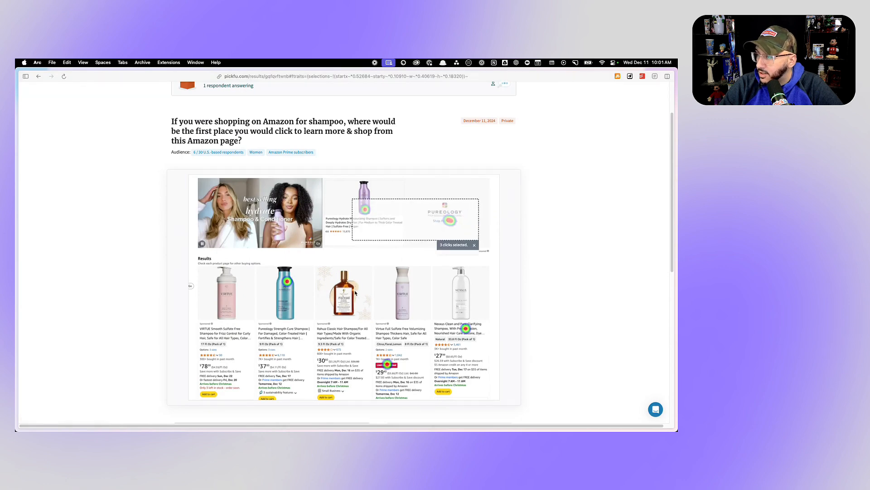
scroll(355, 292, down, 10)
mouse_move(257, 256)
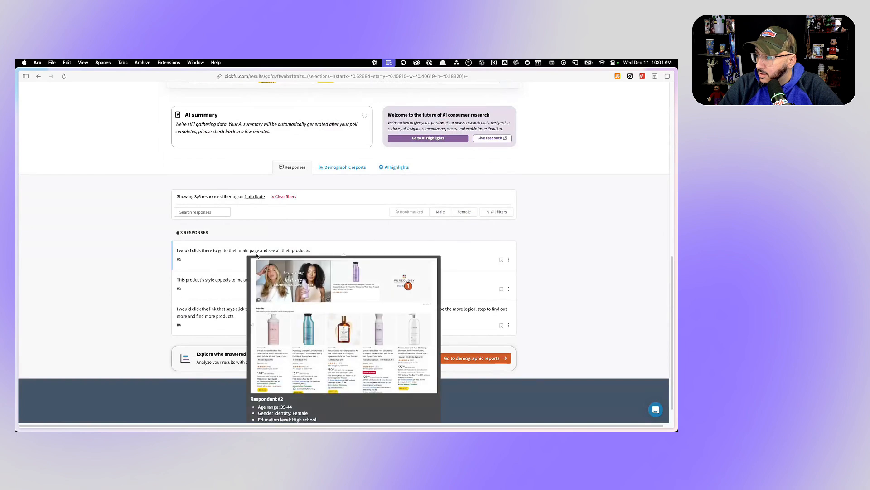
mouse_move(241, 286)
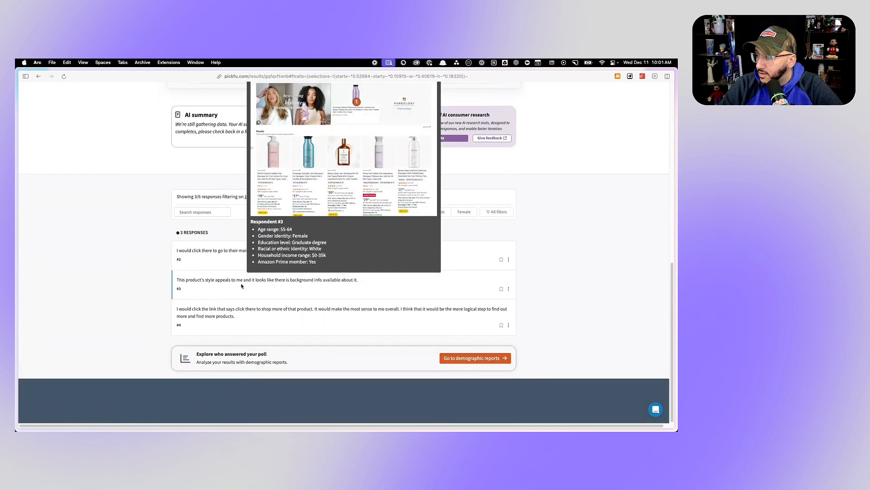
mouse_move(236, 318)
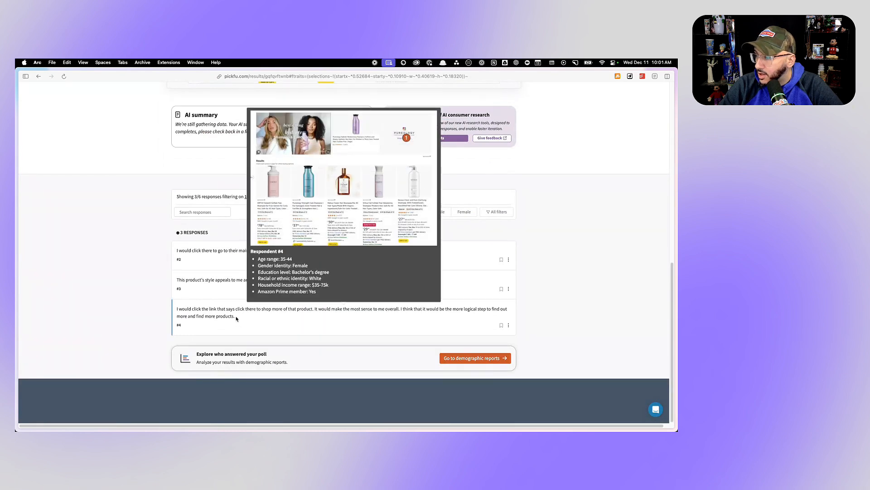
scroll(236, 319, up, 5)
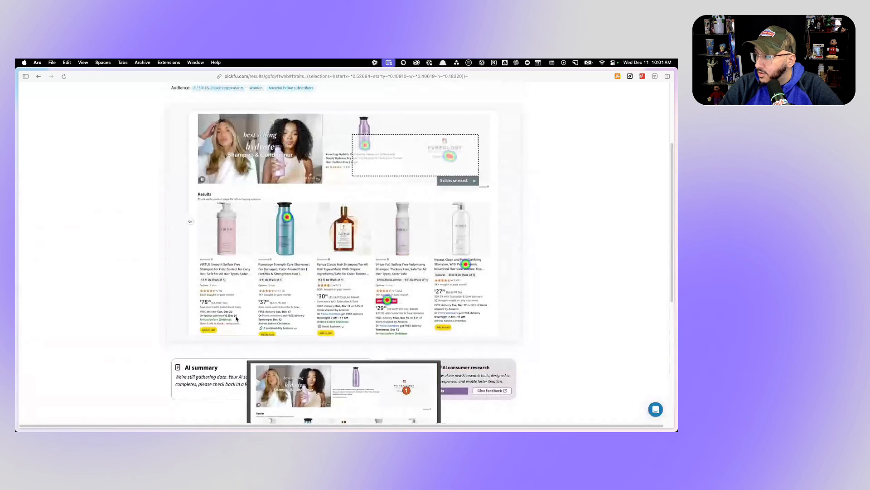
- Clear the heatmap selection and examine the clicks on the competing shampoo listings in the results row
click(475, 181)
mouse_move(286, 218)
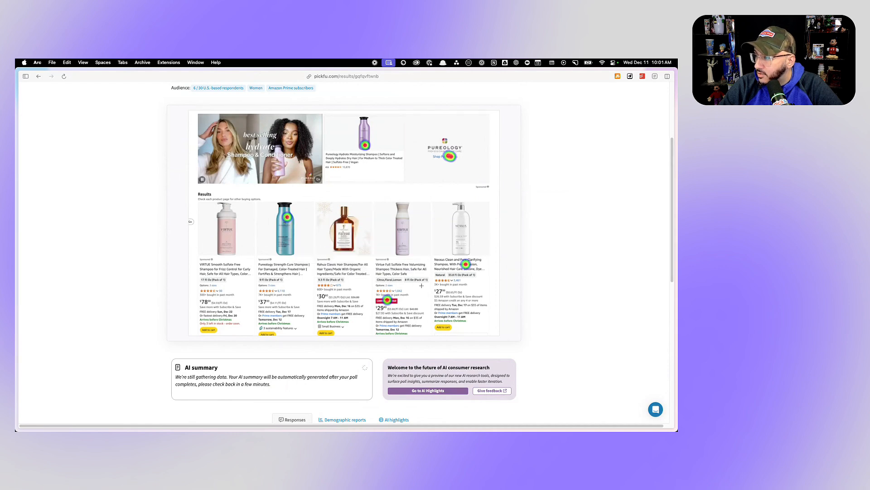
mouse_move(387, 299)
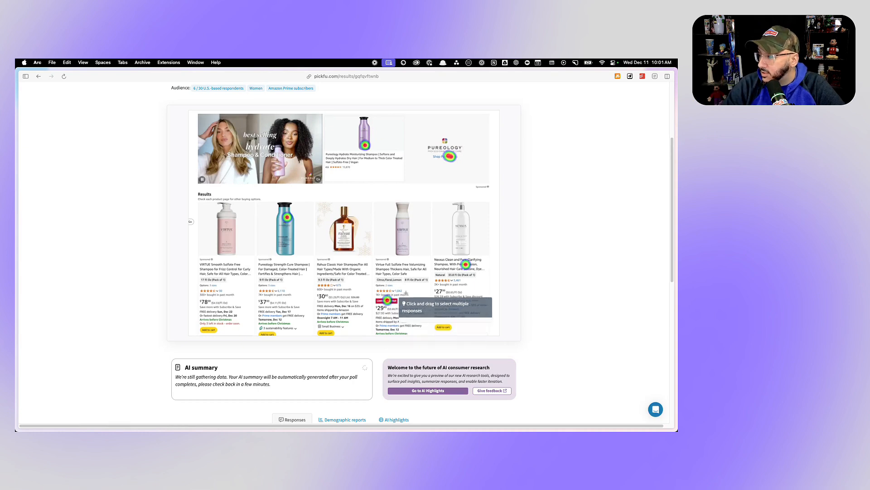
mouse_move(466, 265)
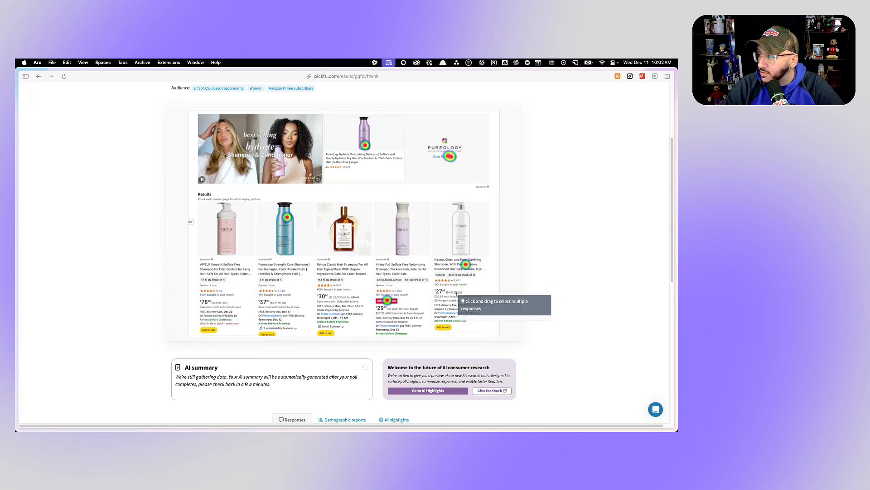
- Open the PickFu poll comparing the two bottle images and read the responses to Option A
mouse_move(26, 179)
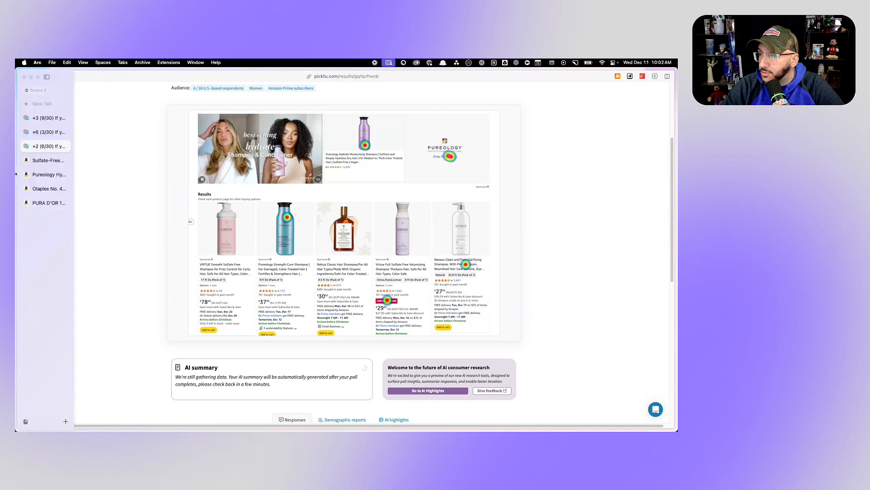
click(46, 131)
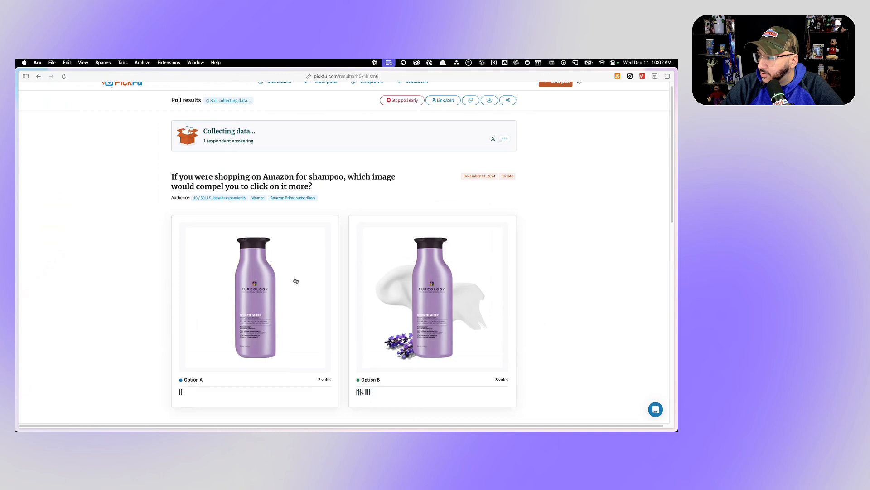
scroll(295, 281, down, 5)
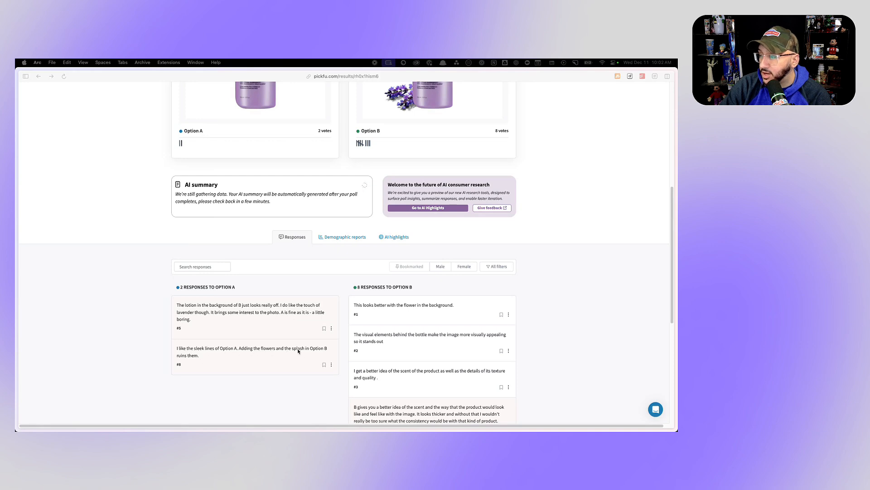
scroll(240, 345, up, 4)
scroll(240, 346, down, 4)
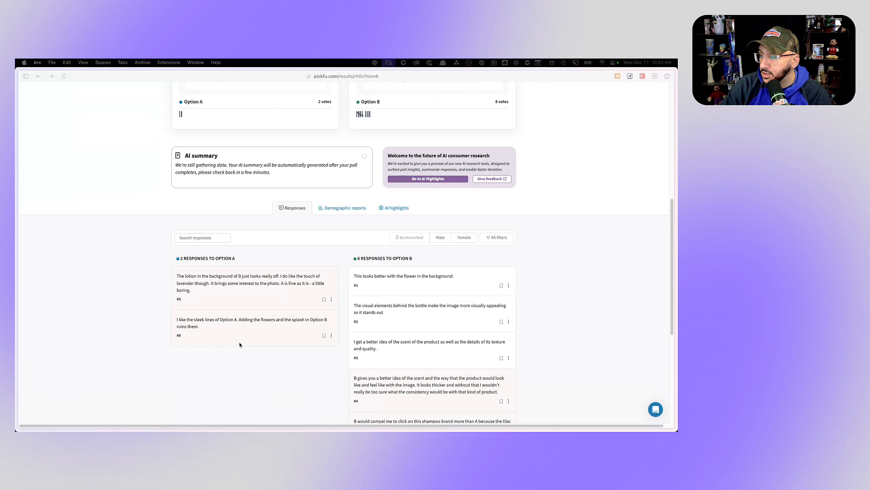
mouse_move(247, 333)
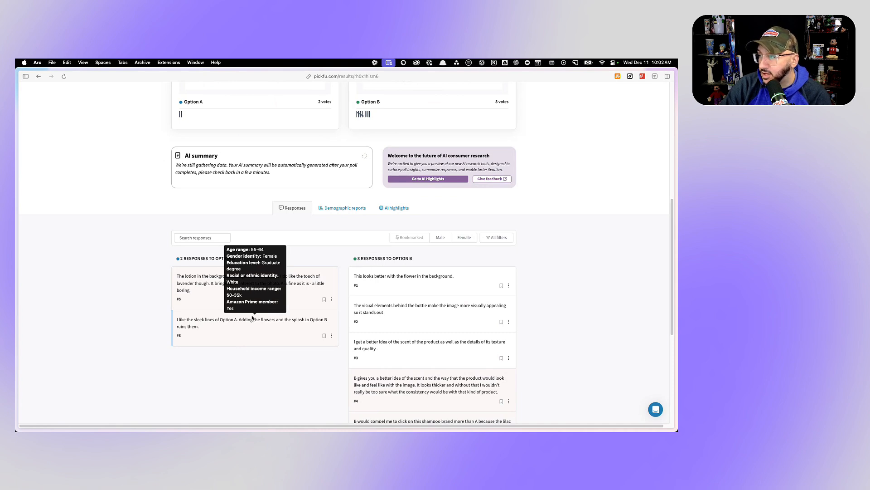
- Review the Option B image with lavender and lotion, and read its responses with the respondents' demographics
scroll(252, 317, up, 3)
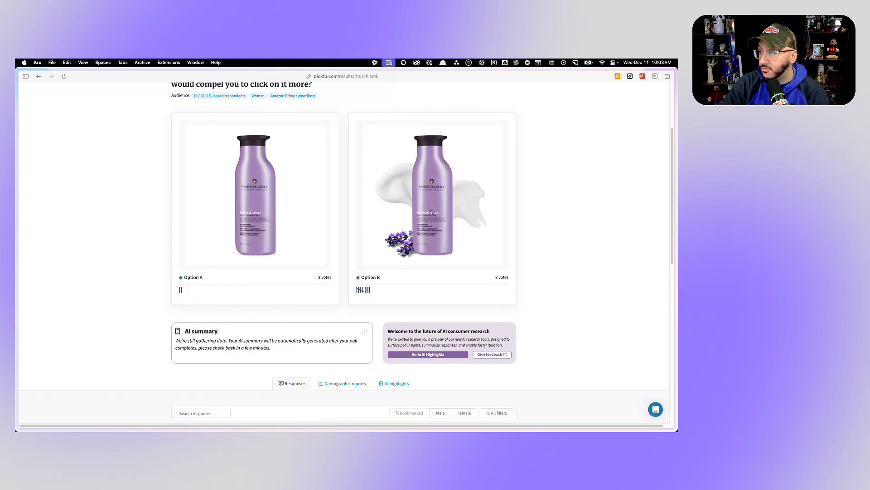
scroll(426, 227, down, 2)
scroll(426, 225, down, 2)
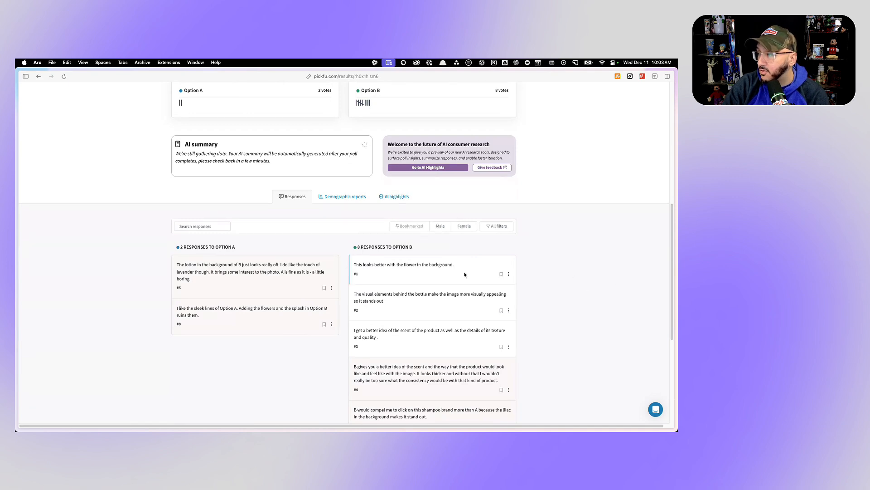
mouse_move(434, 262)
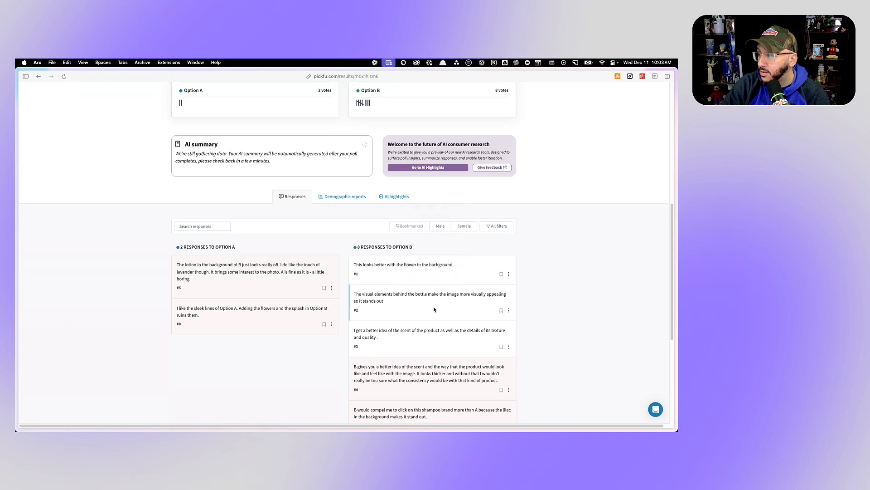
mouse_move(434, 302)
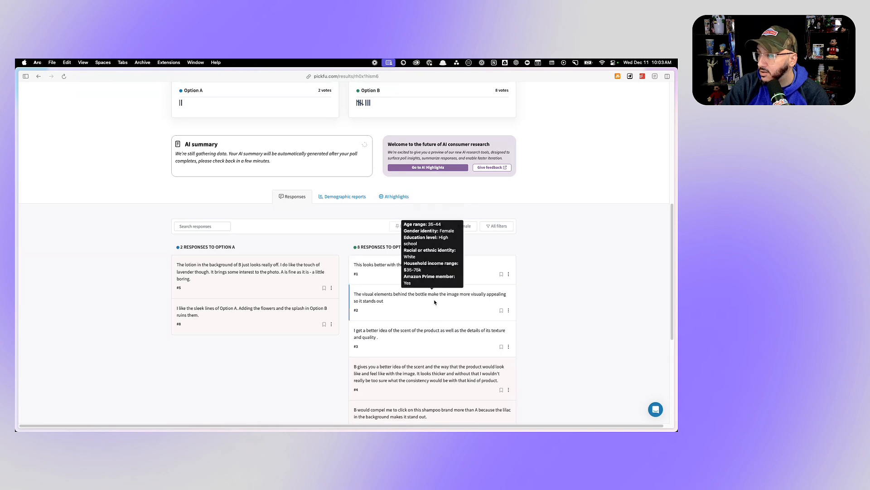
scroll(434, 299, down, 3)
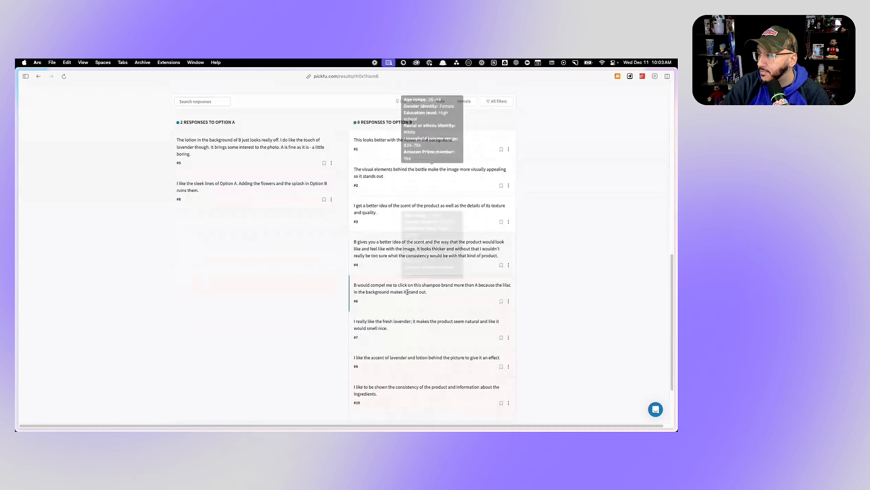
mouse_move(395, 288)
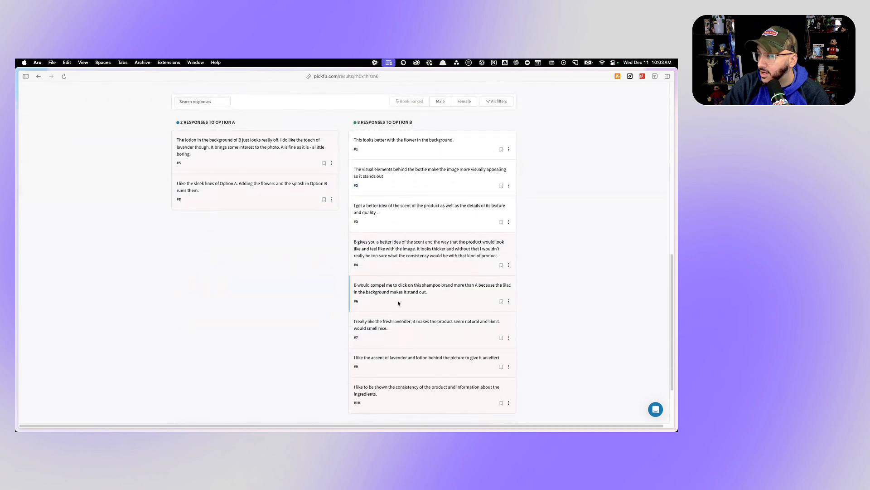
mouse_move(394, 322)
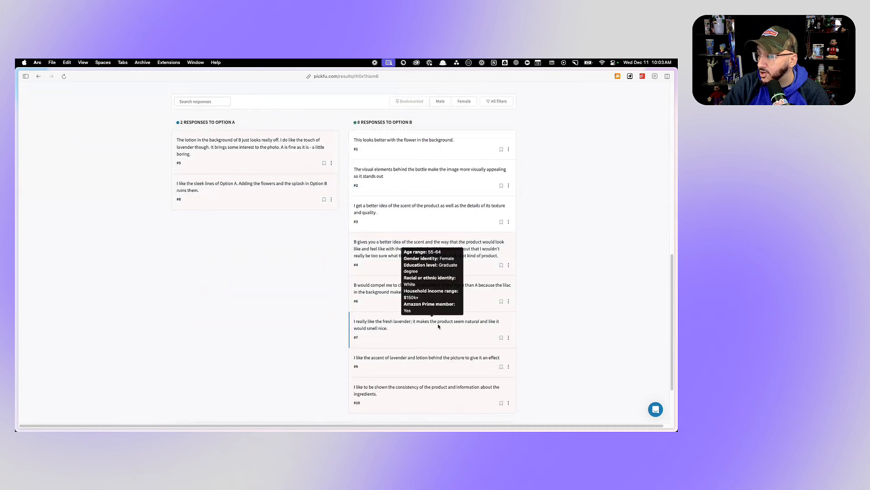
- Read the last two responses to Option B with their respondents' demographics, and return to the two bottle images
mouse_move(386, 359)
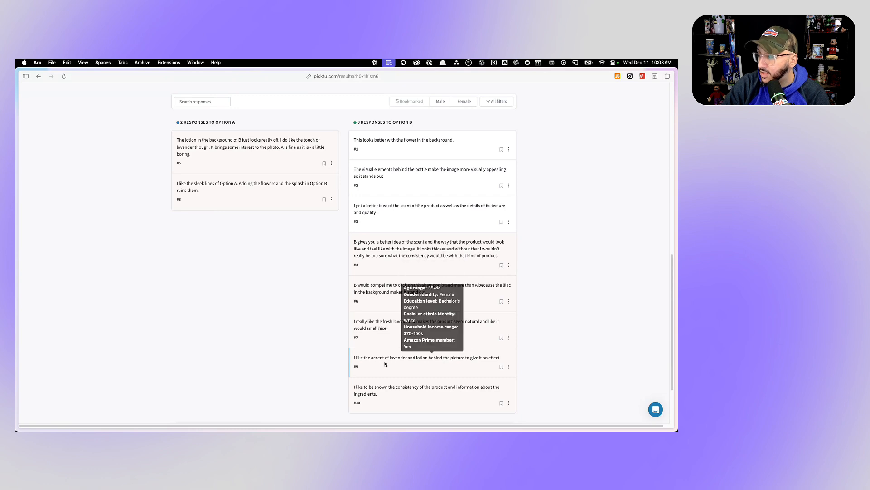
mouse_move(391, 386)
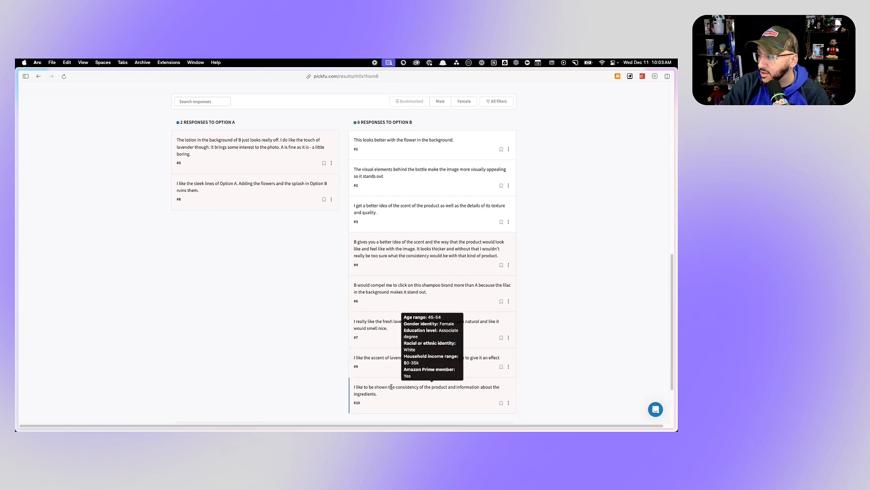
scroll(468, 388, up, 15)
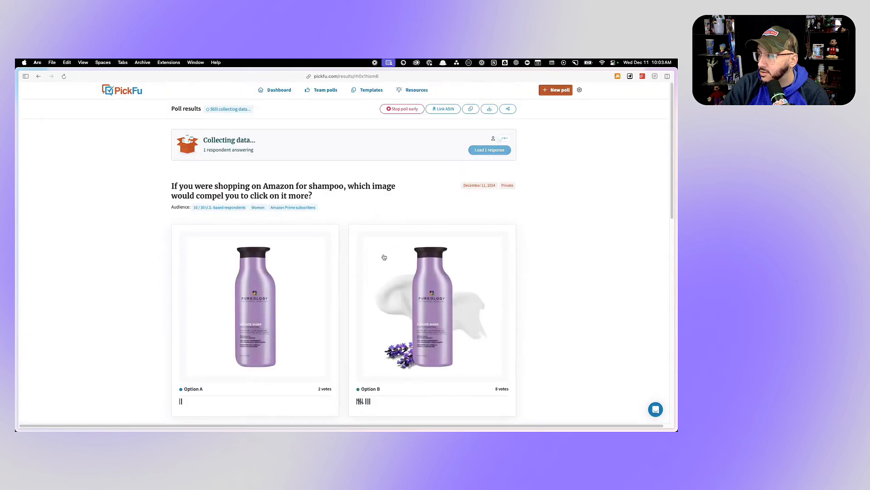
- Load the new poll response, read the newest comment for Option A, and recheck the lotion smear behind the Option B bottle
scroll(383, 256, down, 10)
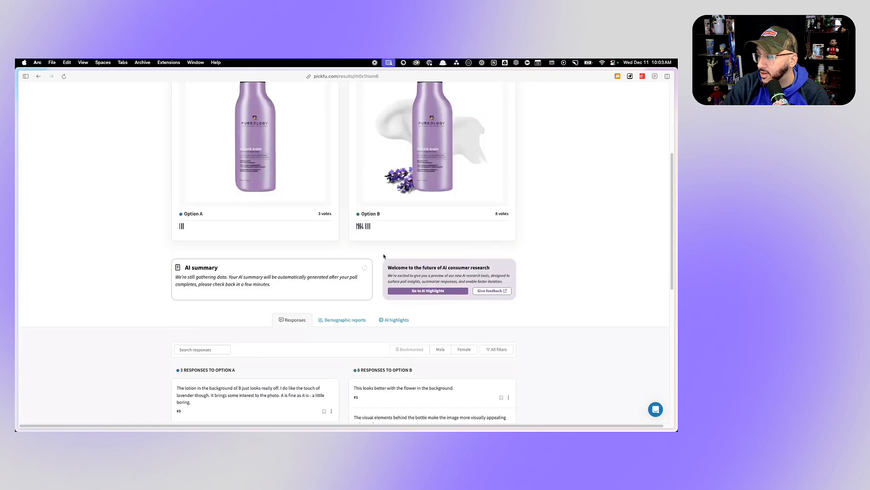
mouse_move(238, 355)
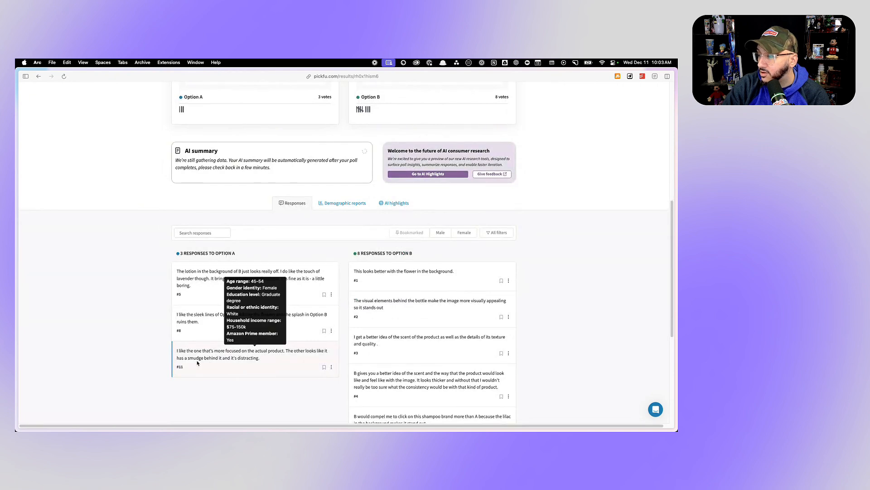
scroll(318, 351, up, 5)
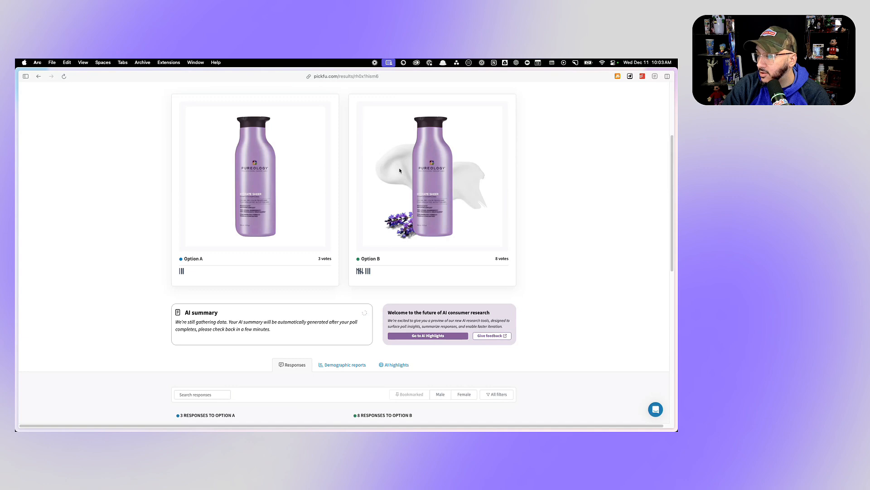
scroll(340, 256, up, 2)
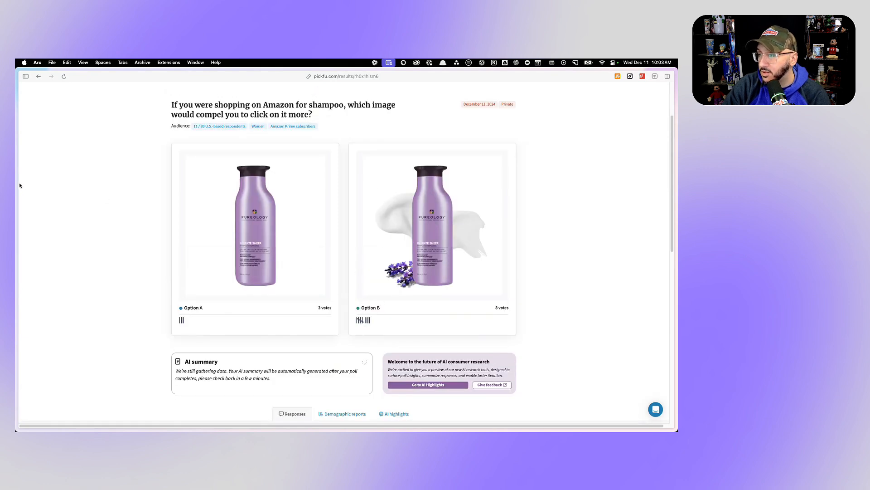
mouse_move(15, 184)
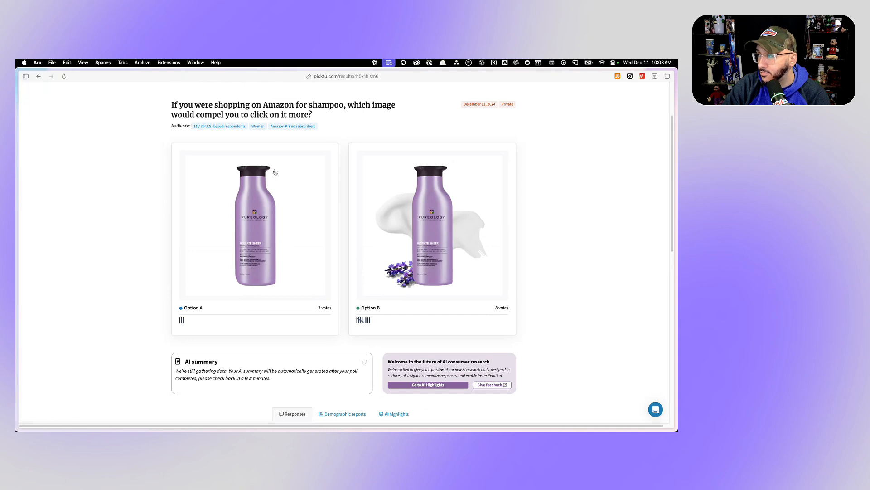
- Load the next poll responses and read the two newest comments for Option A with the respondent's demographics
scroll(362, 200, up, 4)
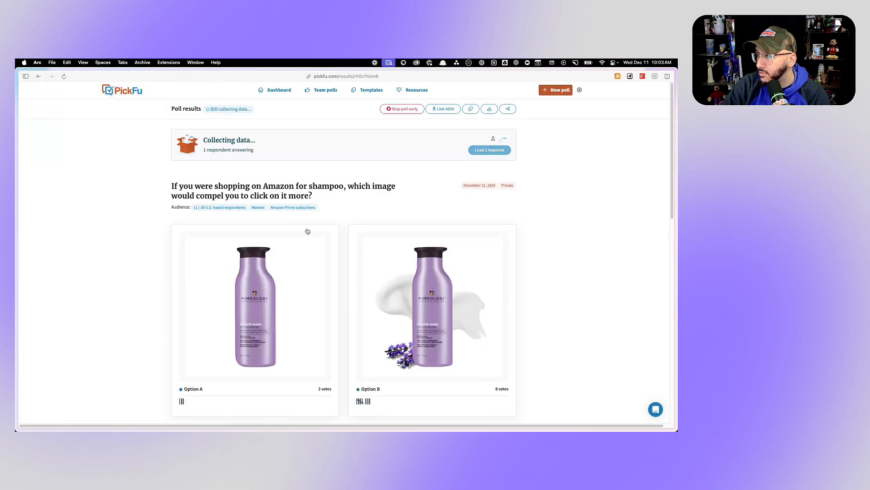
scroll(233, 280, down, 6)
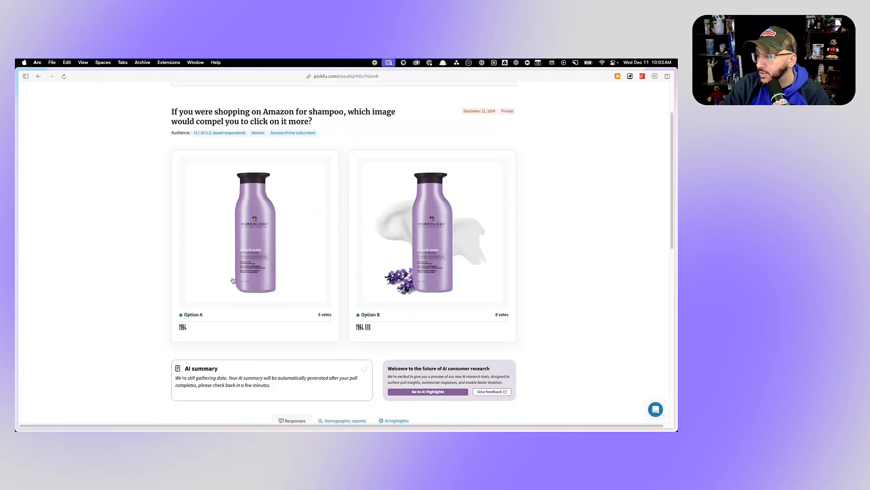
scroll(233, 280, down, 3)
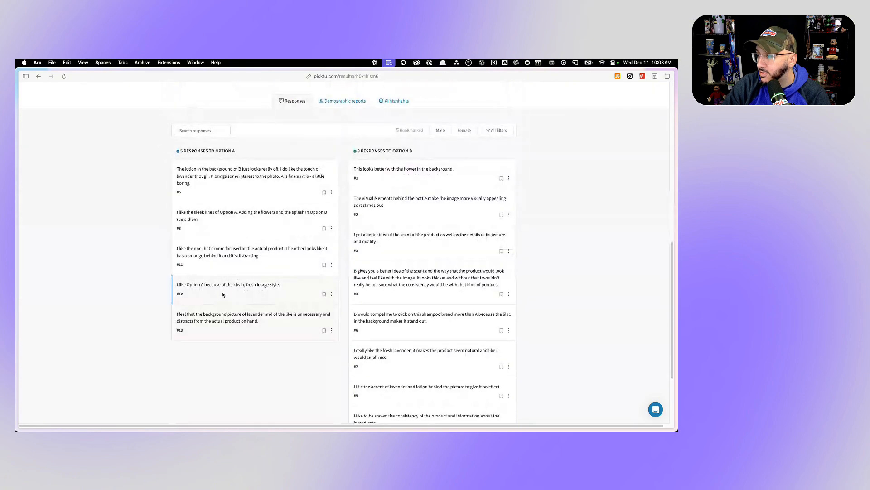
mouse_move(189, 323)
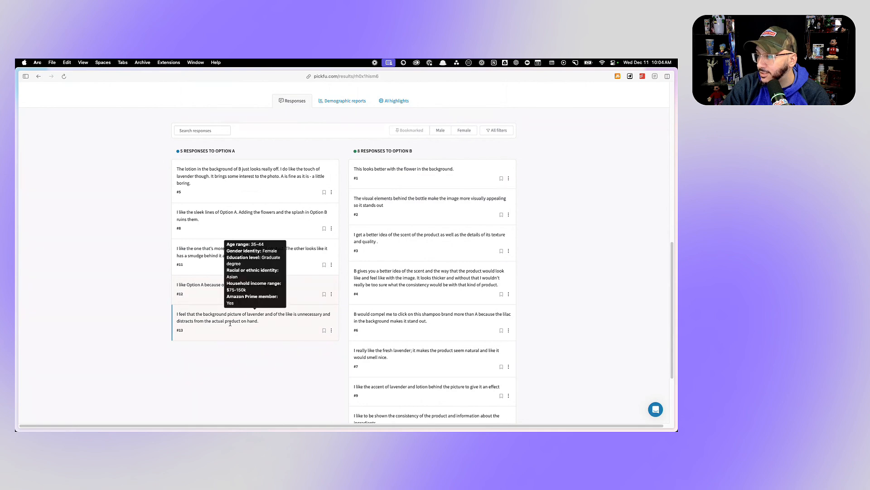
scroll(230, 323, up, 10)
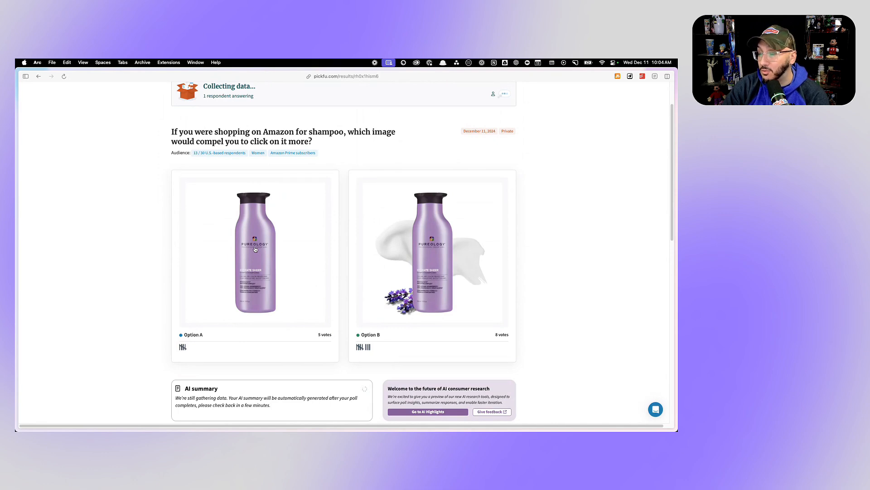
- Switch to the PickFu click-test poll, load the 2 new responses, and view the updated heatmap of the Amazon page
mouse_move(15, 178)
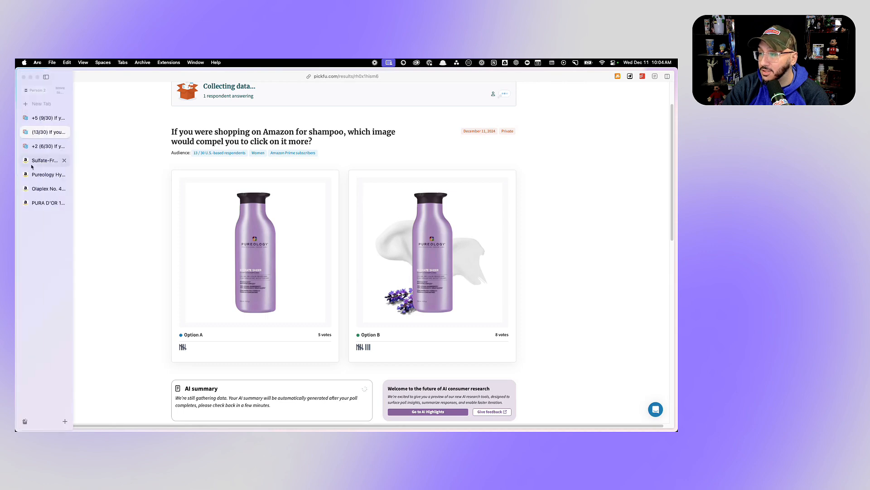
click(45, 146)
scroll(339, 196, up, 3)
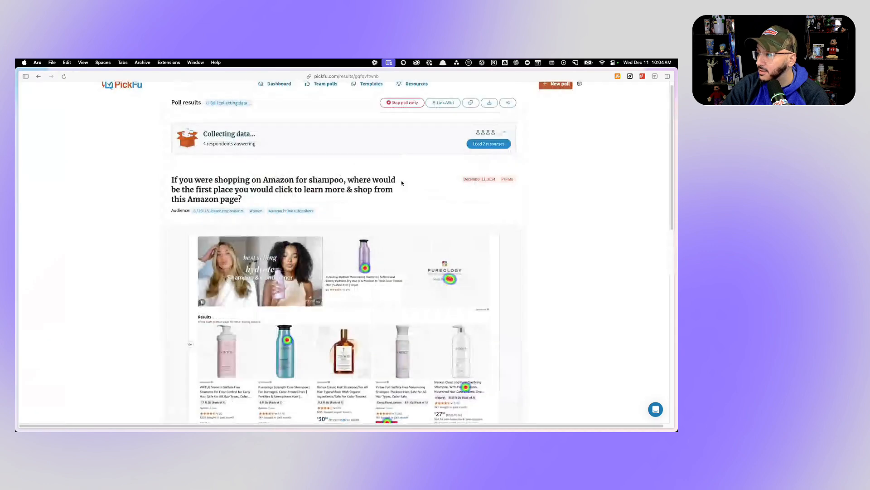
click(476, 145)
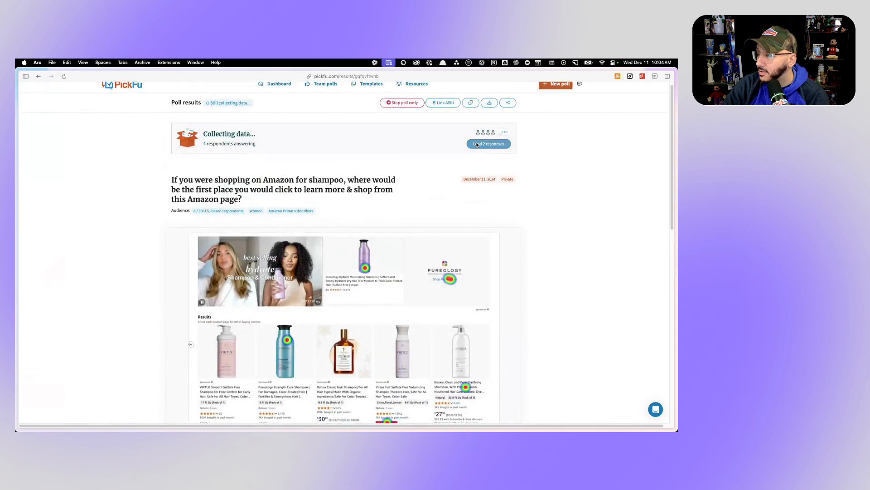
scroll(349, 226, down, 2)
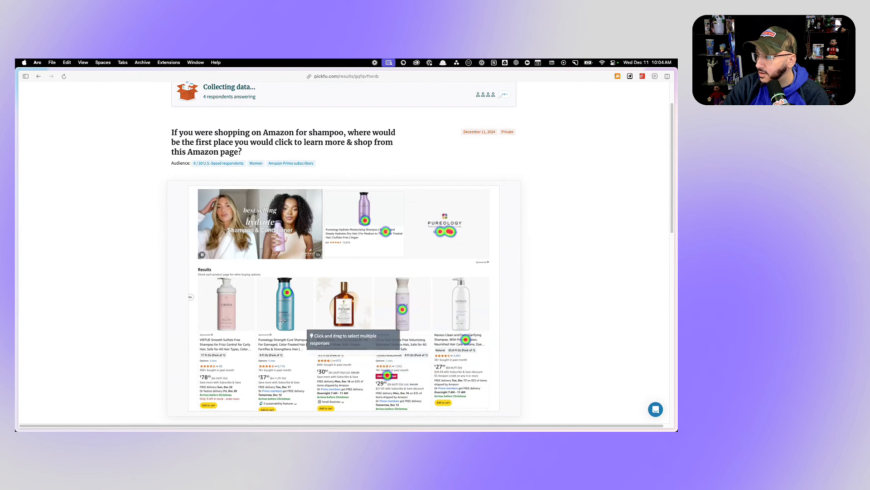
- Select the heatmap clicks around the Pureology banner's shampoo and logo, read the newest matching responses, and clear the selection
drag(334, 209, 487, 247)
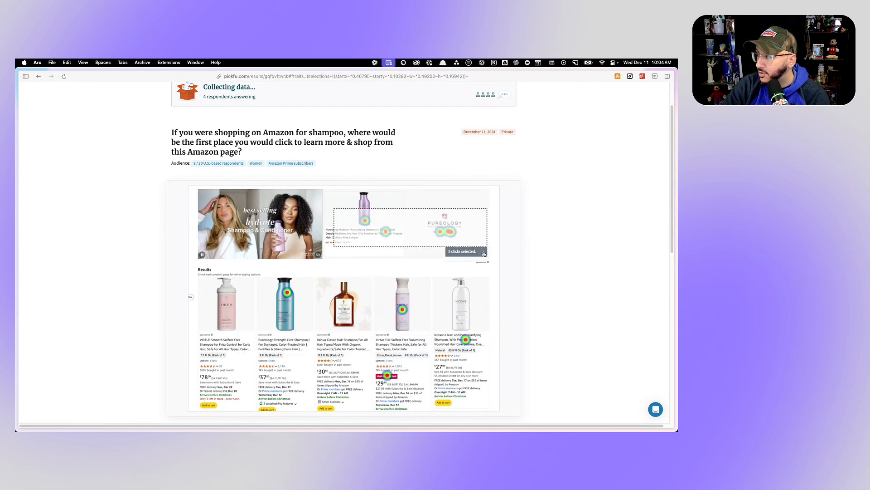
click(484, 253)
drag(348, 208, 475, 247)
scroll(277, 299, down, 10)
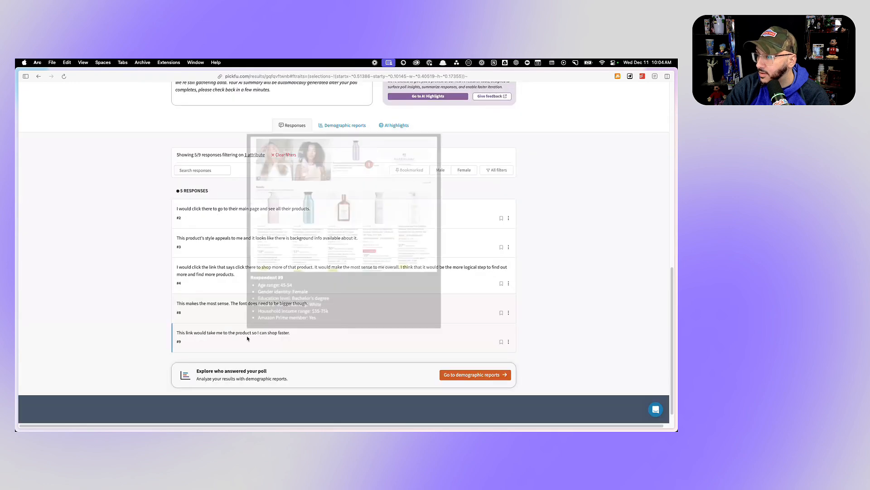
mouse_move(228, 334)
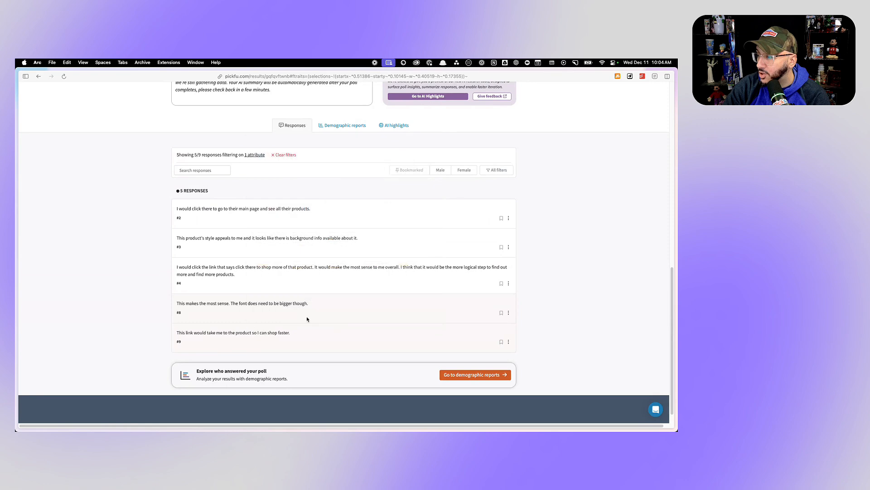
mouse_move(294, 307)
scroll(361, 317, up, 10)
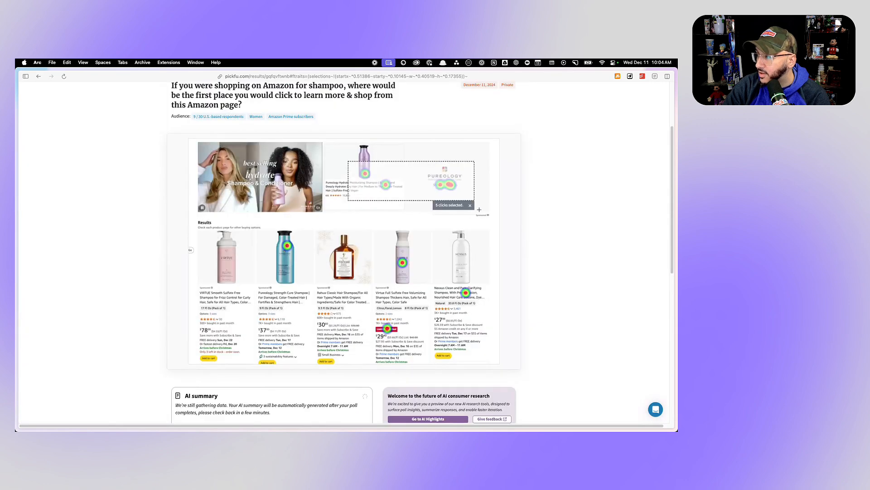
click(471, 207)
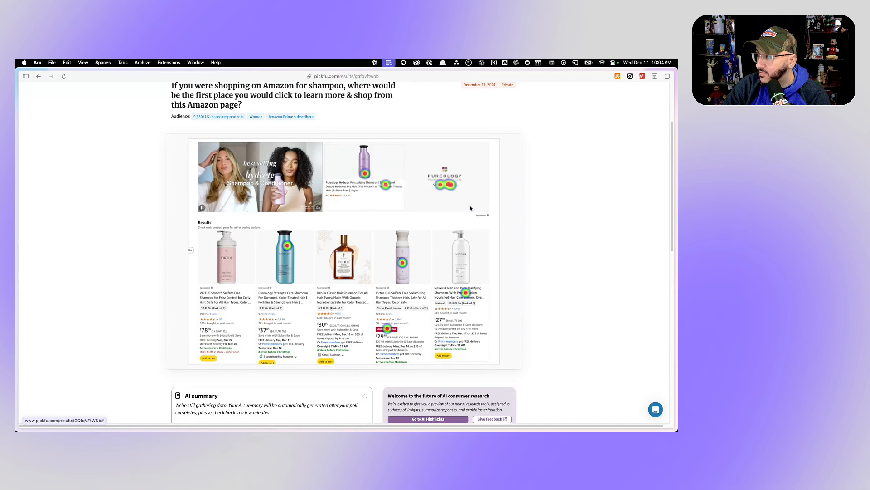
mouse_move(464, 185)
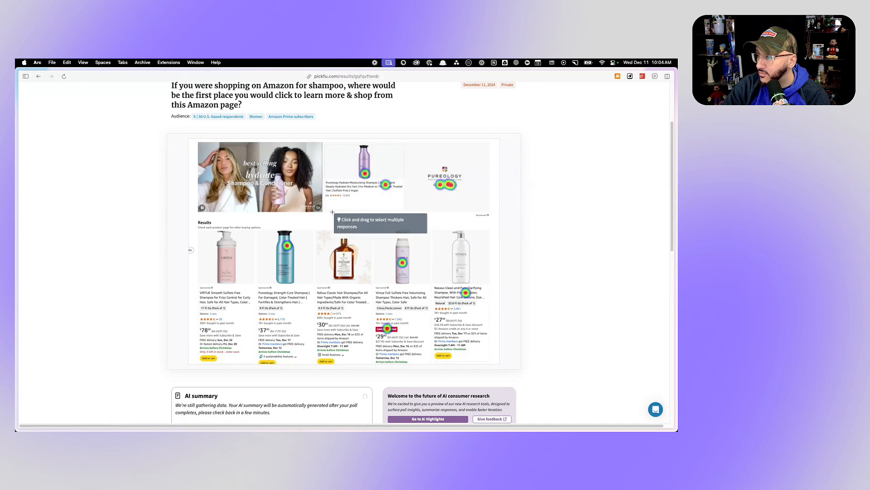
- Open the poll comparing the Pureology, Olaplex and Pura D'or shampoos and load its 5 new responses
mouse_move(18, 136)
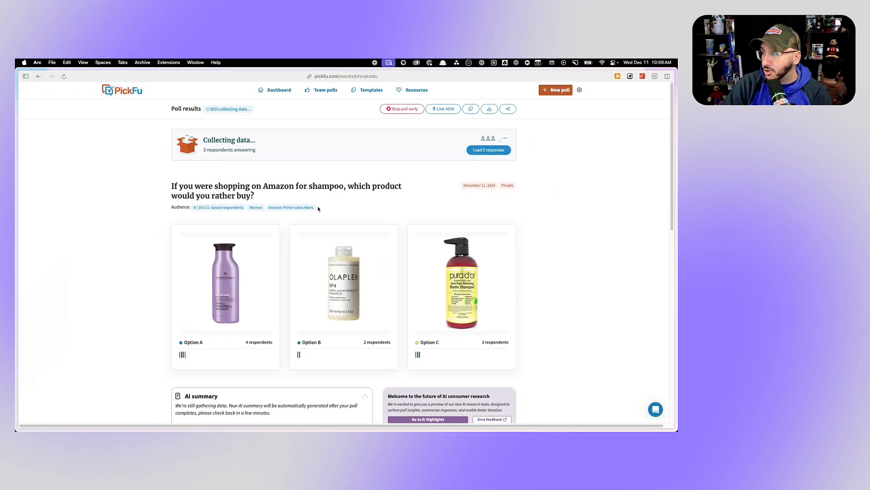
click(483, 152)
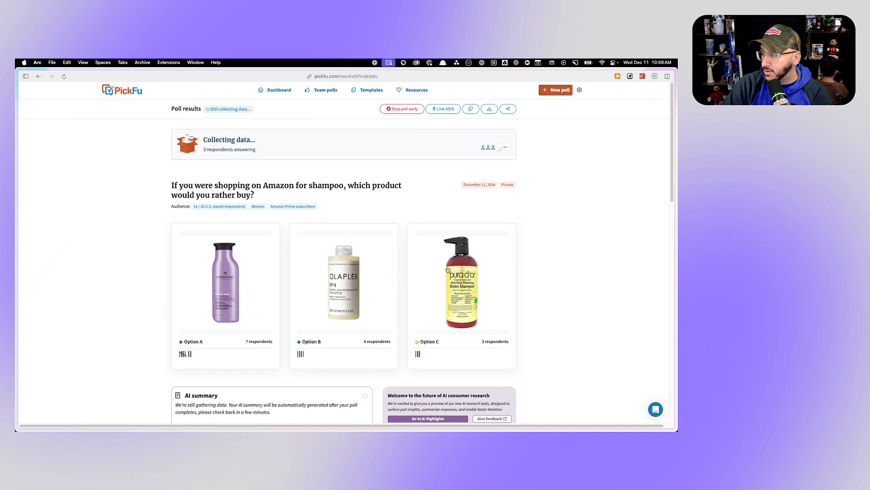
- Return to the poll comparing the two Pureology bottle images and check the votes for each option
mouse_move(20, 160)
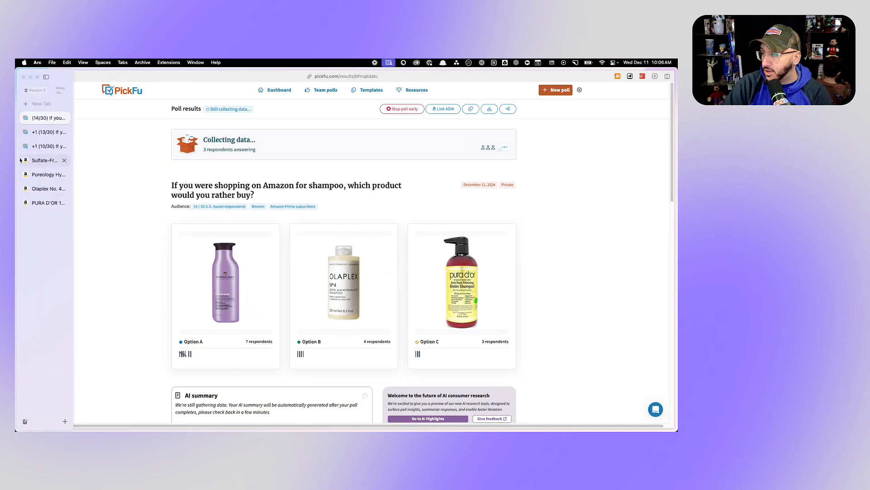
click(50, 133)
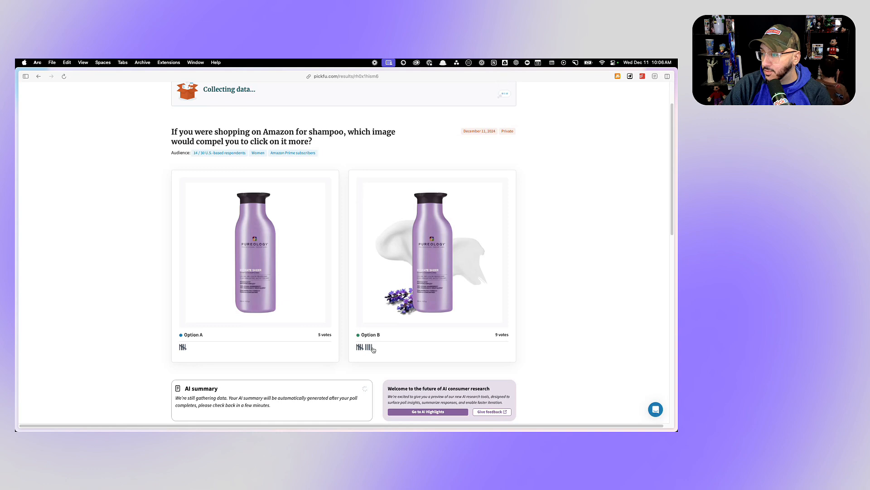
mouse_move(18, 345)
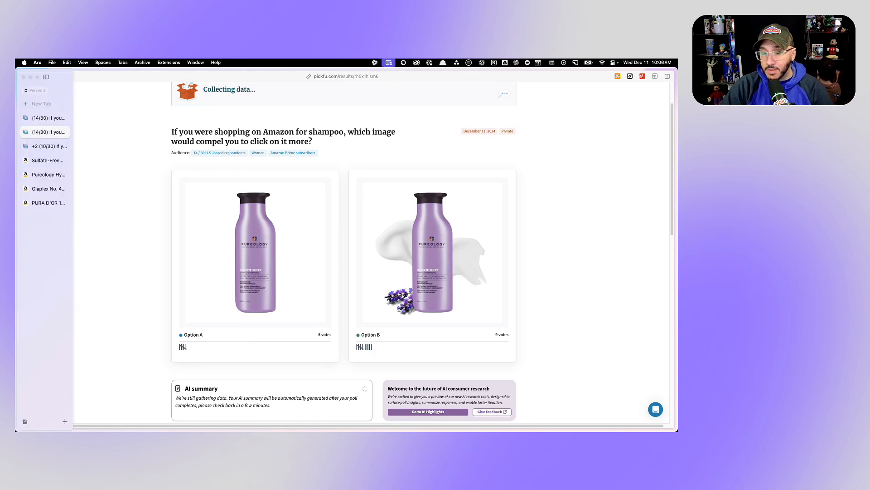